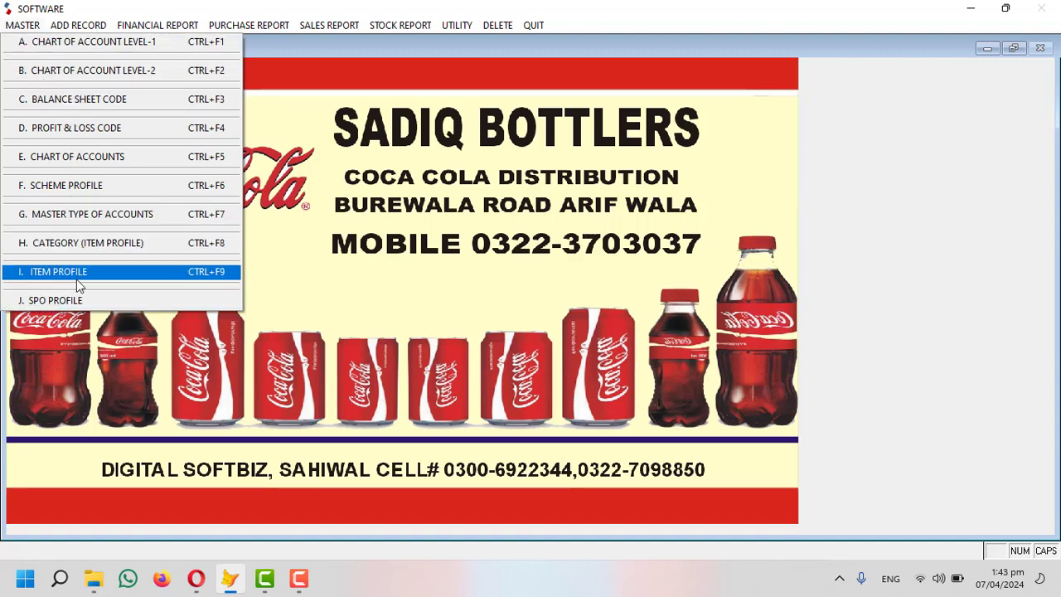
Browse the ADD RECORD menu and its Purchase, Sales and Return Invoice submenus.
{"action": "mouse_move", "coordinate": [73, 31]}
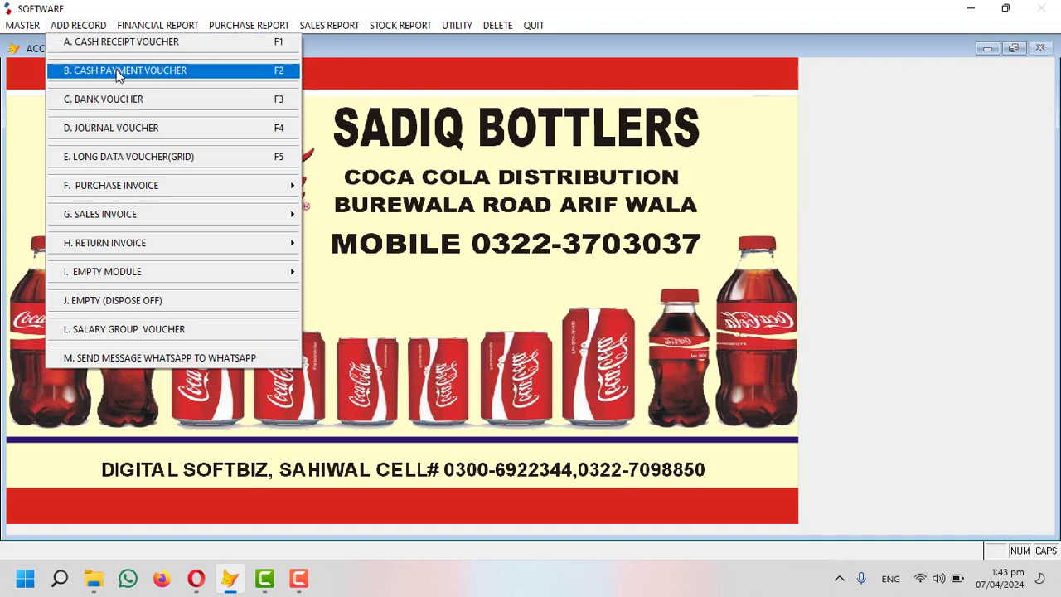
{"action": "mouse_move", "coordinate": [157, 25]}
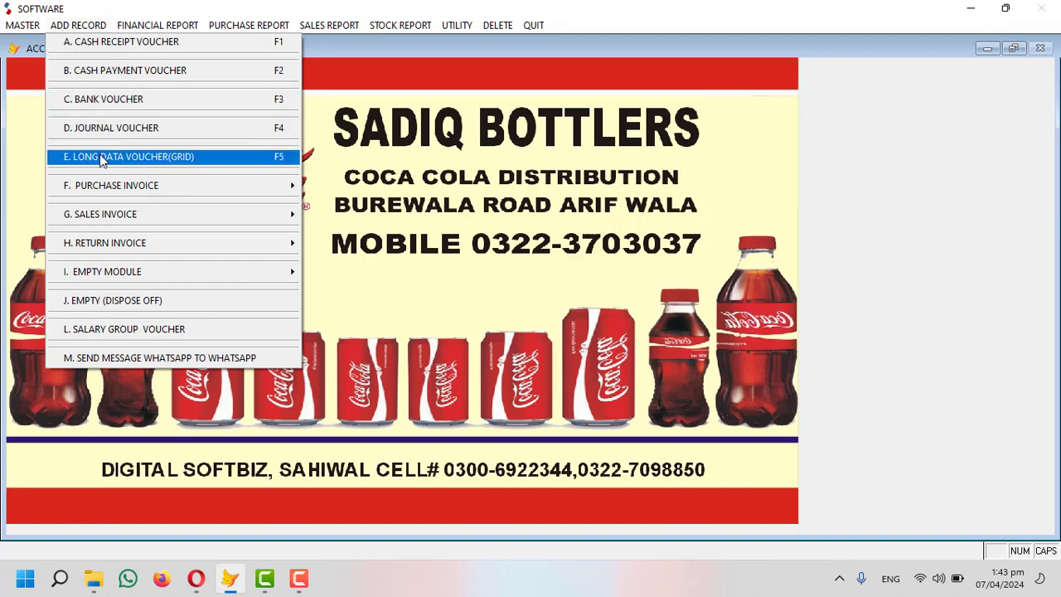
{"action": "mouse_move", "coordinate": [111, 185]}
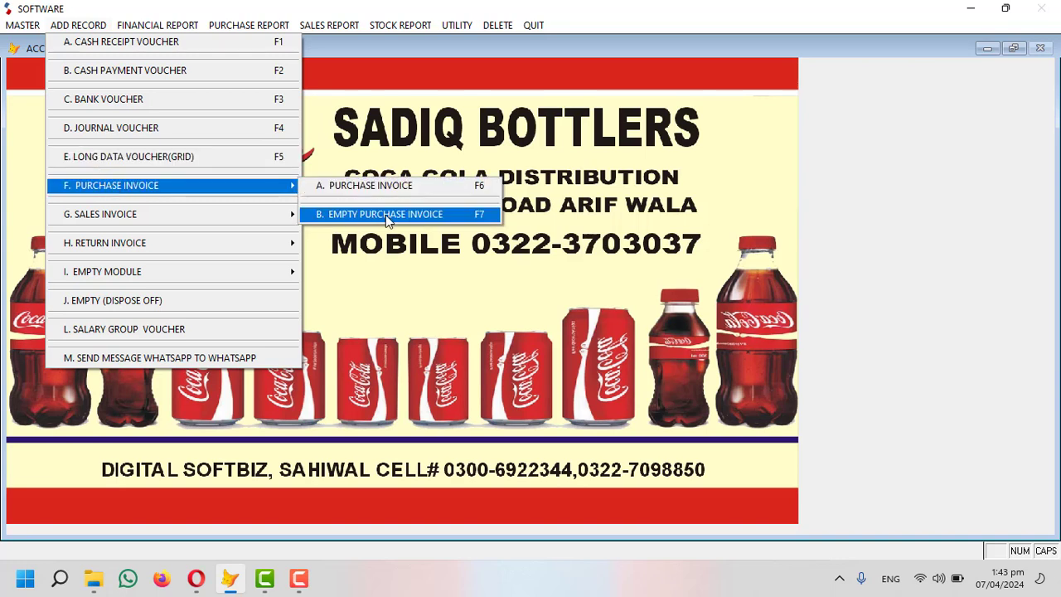
{"action": "mouse_move", "coordinate": [208, 219]}
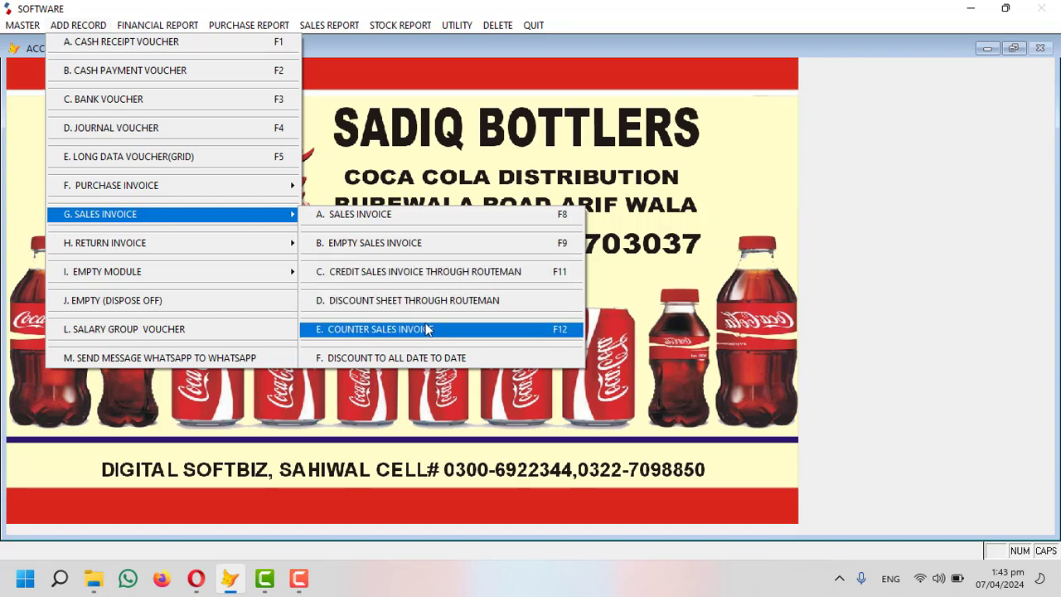
{"action": "mouse_move", "coordinate": [213, 251]}
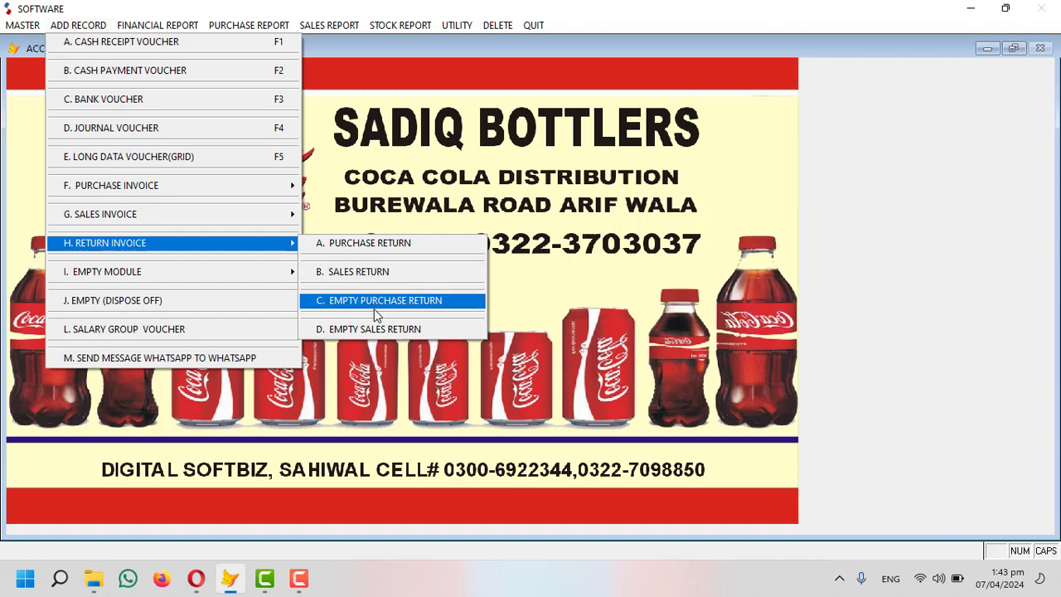
{"action": "mouse_move", "coordinate": [247, 271]}
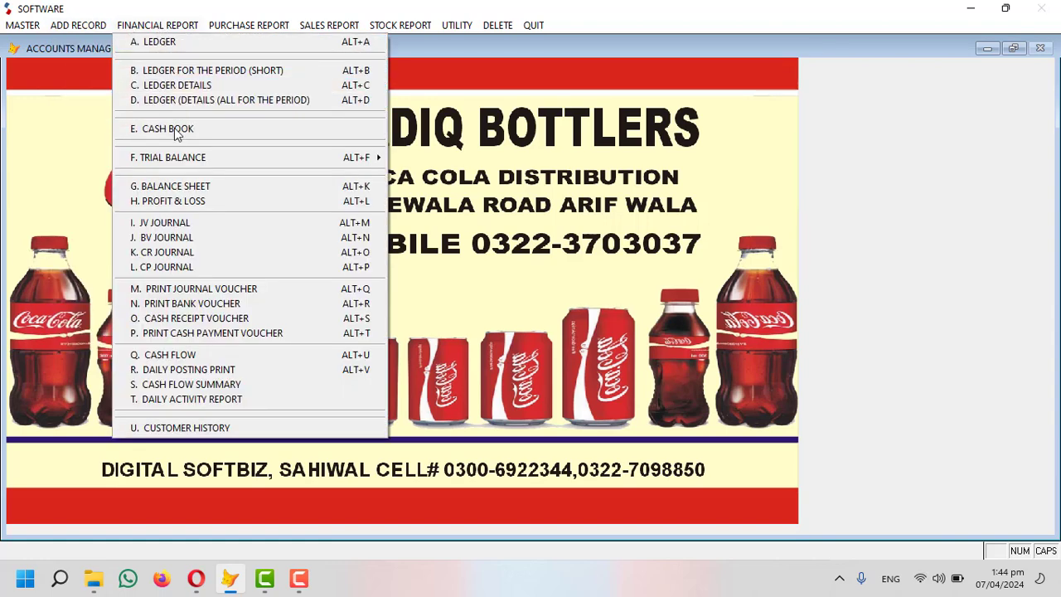
Look through the Financial Report, Purchase Report and Utility menus, then bring up the MASTER menu.
{"action": "mouse_move", "coordinate": [228, 30]}
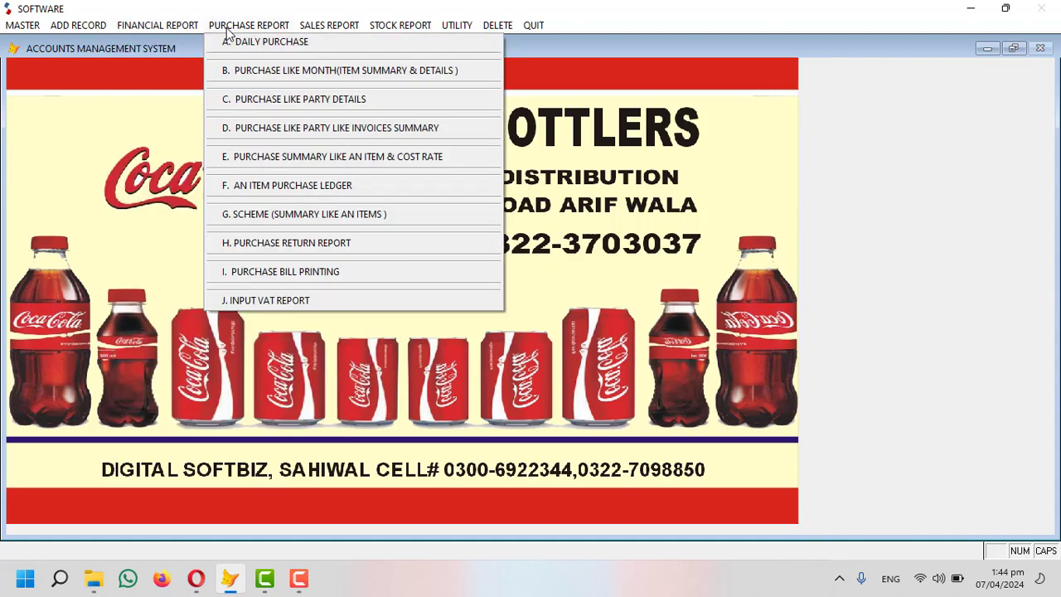
{"action": "mouse_move", "coordinate": [332, 25]}
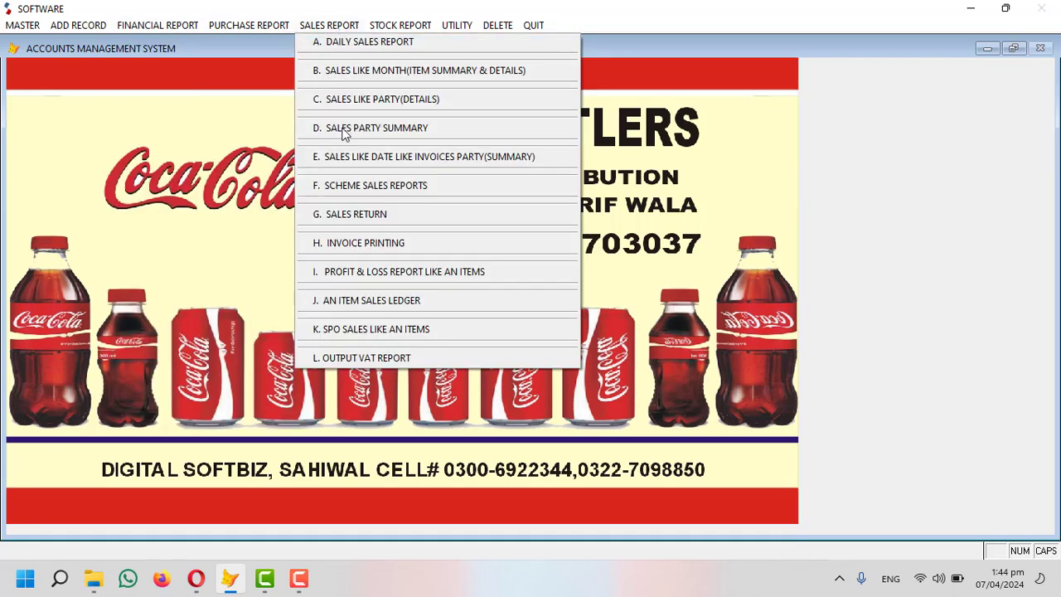
{"action": "left_click", "coordinate": [467, 31]}
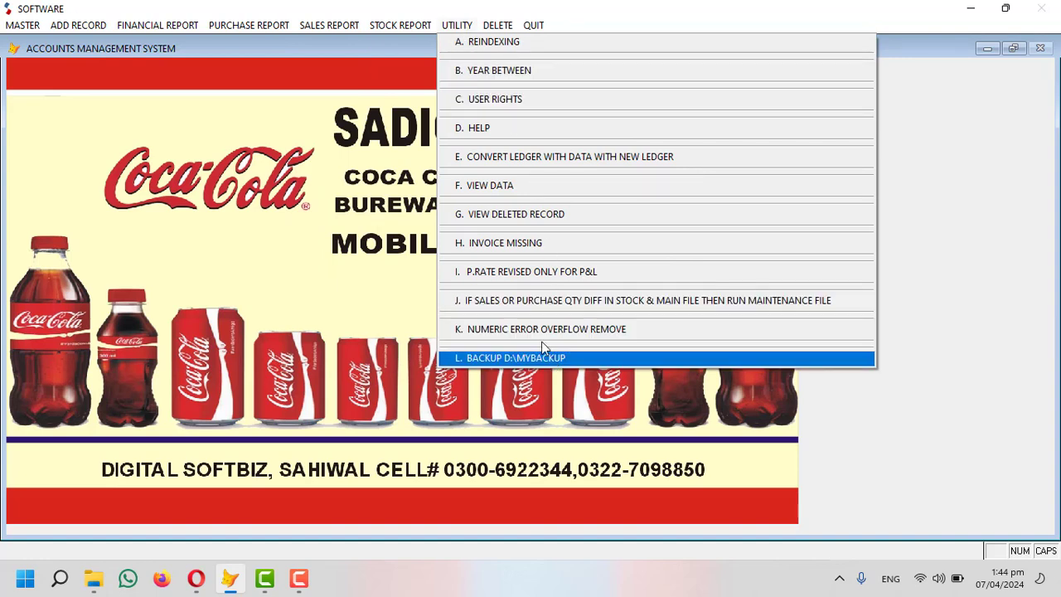
{"action": "left_click", "coordinate": [289, 208]}
{"action": "left_click", "coordinate": [7, 29]}
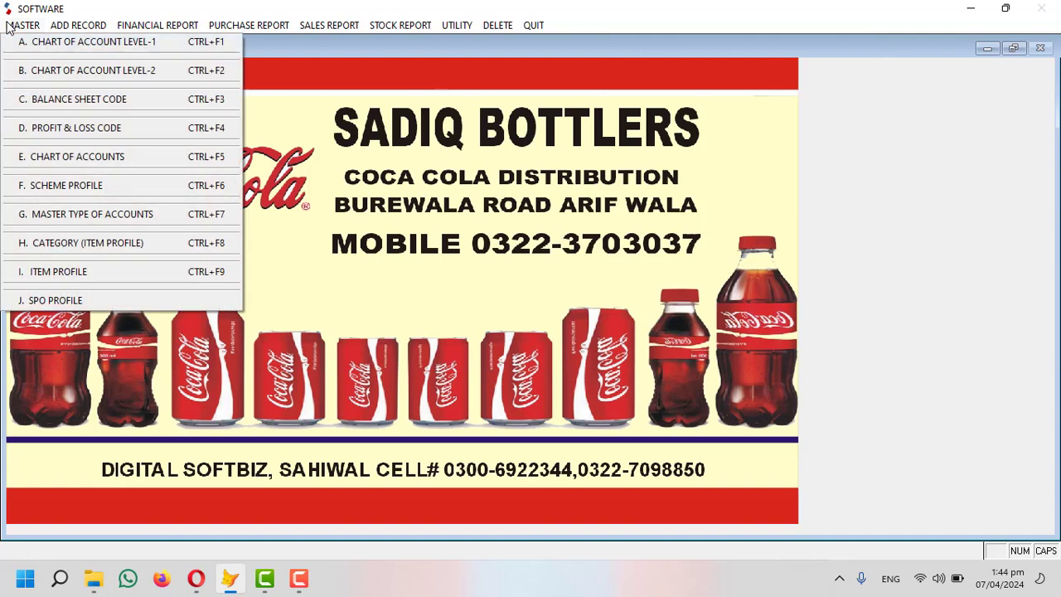
List the level-1 accounts and review Share Holder's Equity (11), Long Term Loans, Fixed Assets and Purchase (30).
{"action": "left_click", "coordinate": [50, 46]}
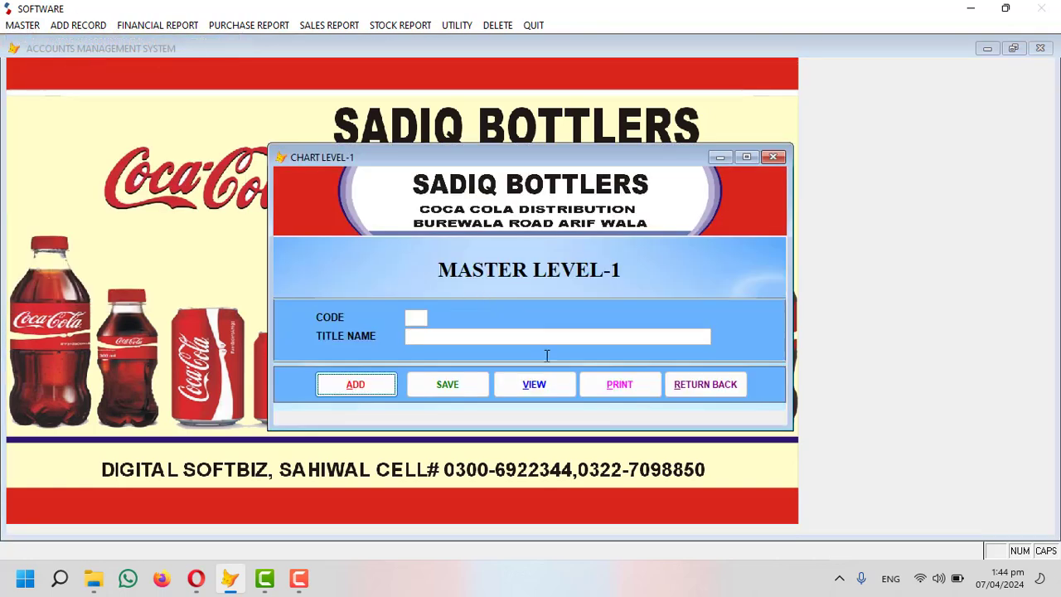
{"action": "left_click", "coordinate": [547, 387]}
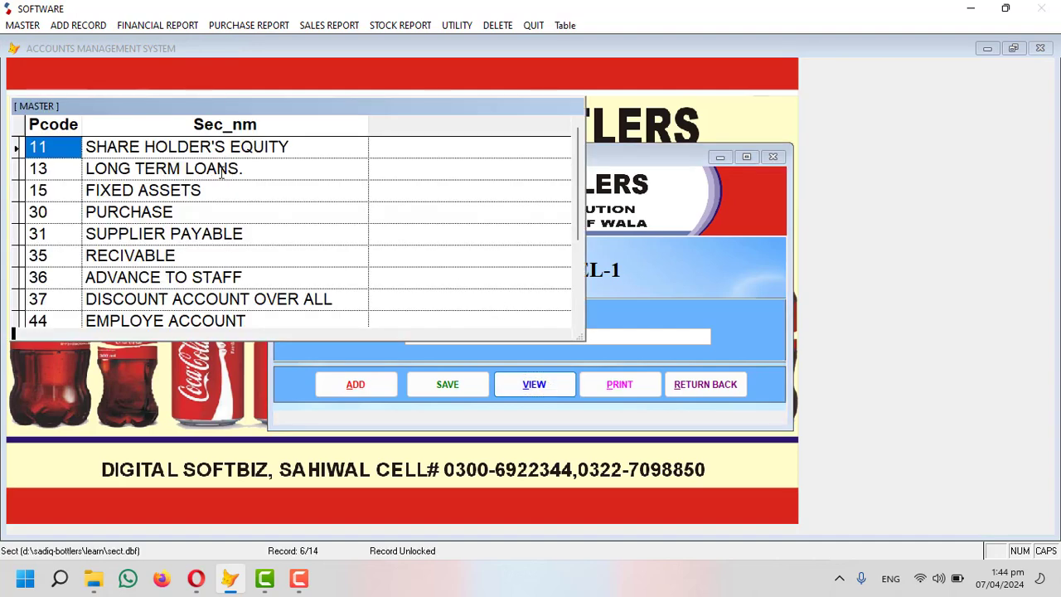
{"action": "left_click", "coordinate": [126, 147]}
{"action": "left_click_drag", "start_coordinate": [291, 147], "coordinate": [68, 147]}
{"action": "left_click", "coordinate": [67, 147]}
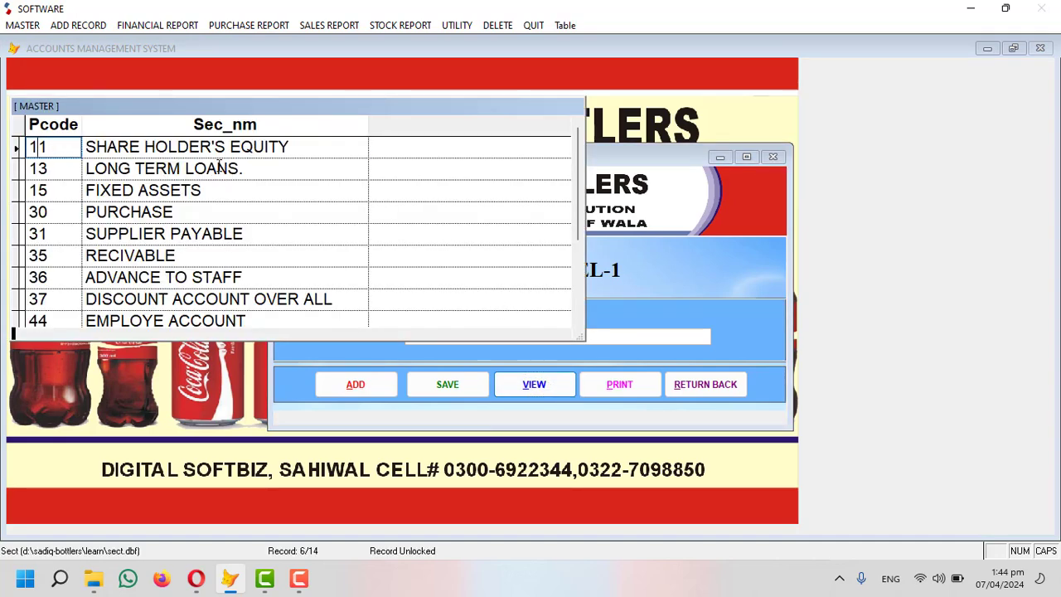
{"action": "left_click", "coordinate": [219, 165]}
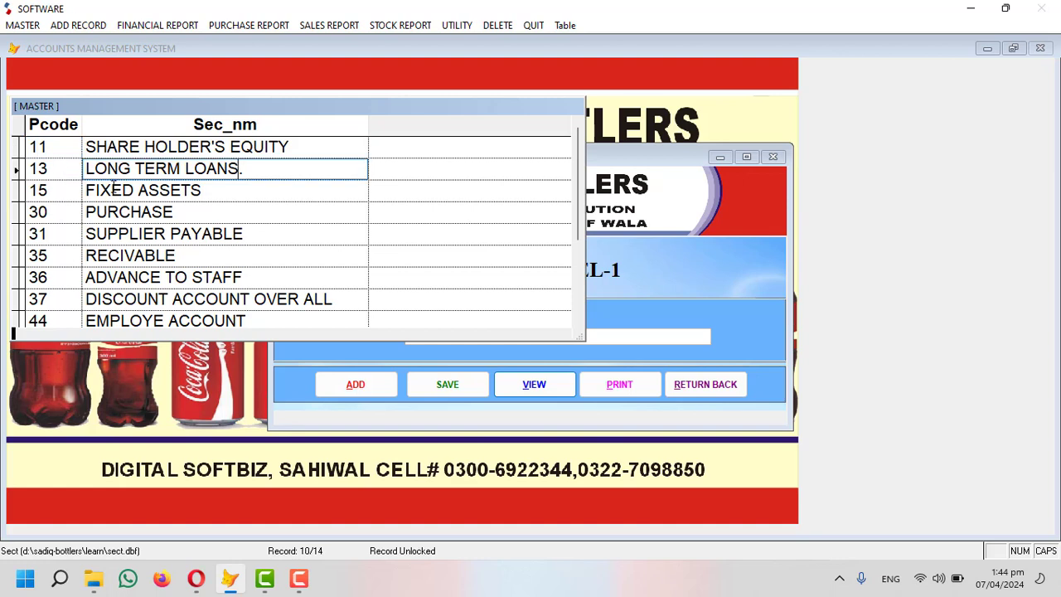
{"action": "left_click", "coordinate": [113, 189]}
{"action": "left_click", "coordinate": [48, 212]}
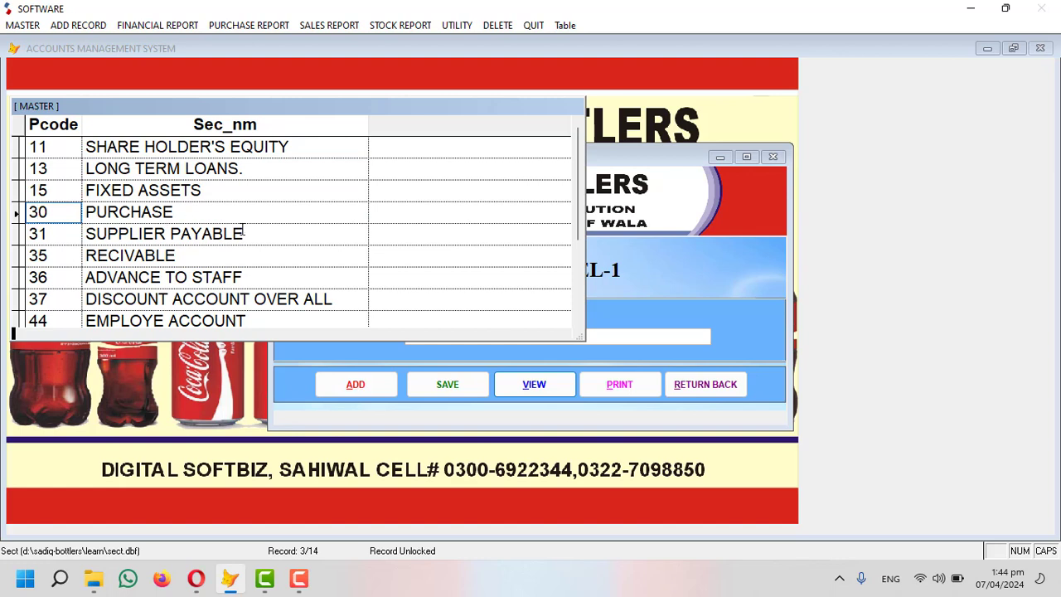
{"action": "left_click_drag", "start_coordinate": [242, 229], "coordinate": [77, 221]}
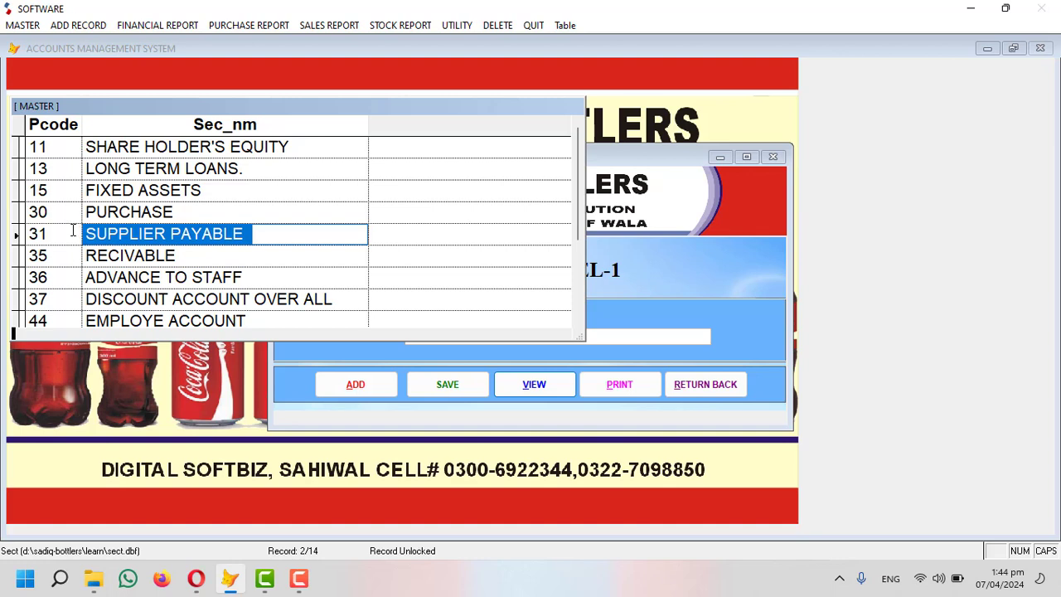
Review the Supplier Payable (31) and Recivable records, then close the level-1 list and form.
{"action": "left_click_drag", "start_coordinate": [294, 148], "coordinate": [84, 142]}
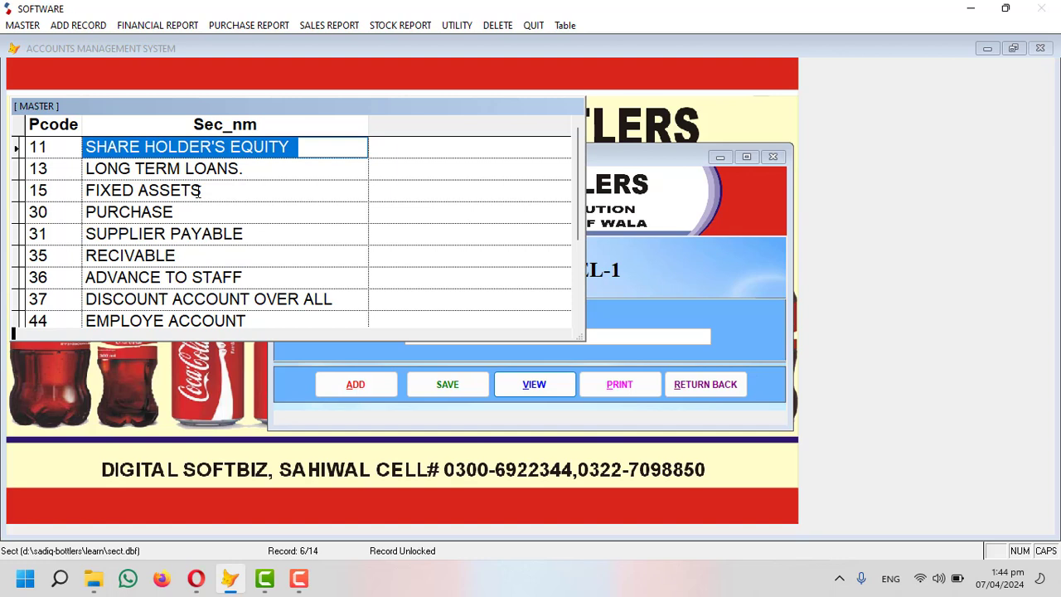
{"action": "scroll", "coordinate": [186, 212], "scroll_direction": "down", "scroll_amount": 1}
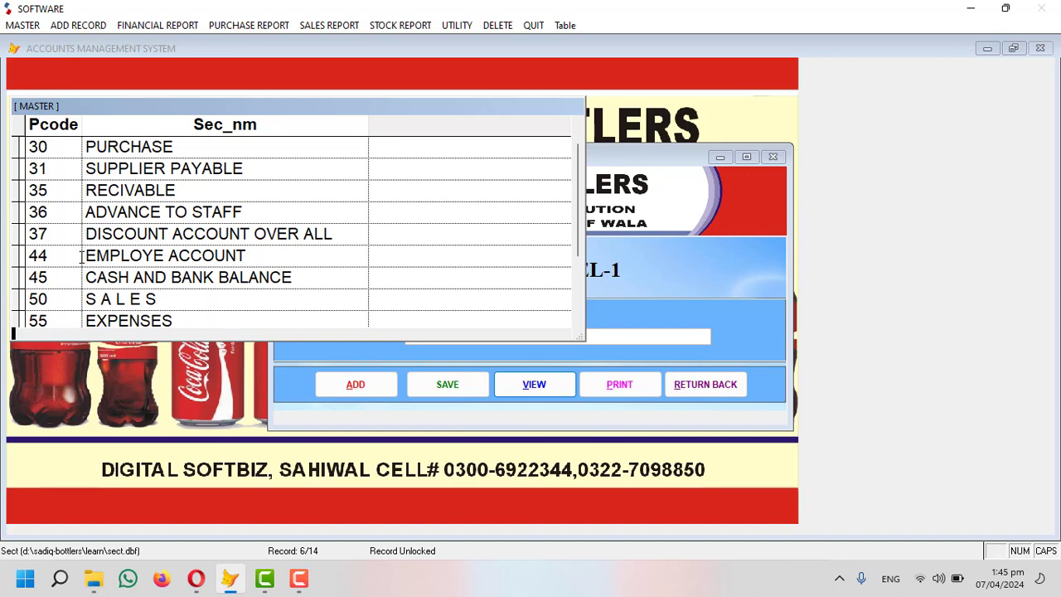
{"action": "scroll", "coordinate": [101, 216], "scroll_direction": "down", "scroll_amount": 1}
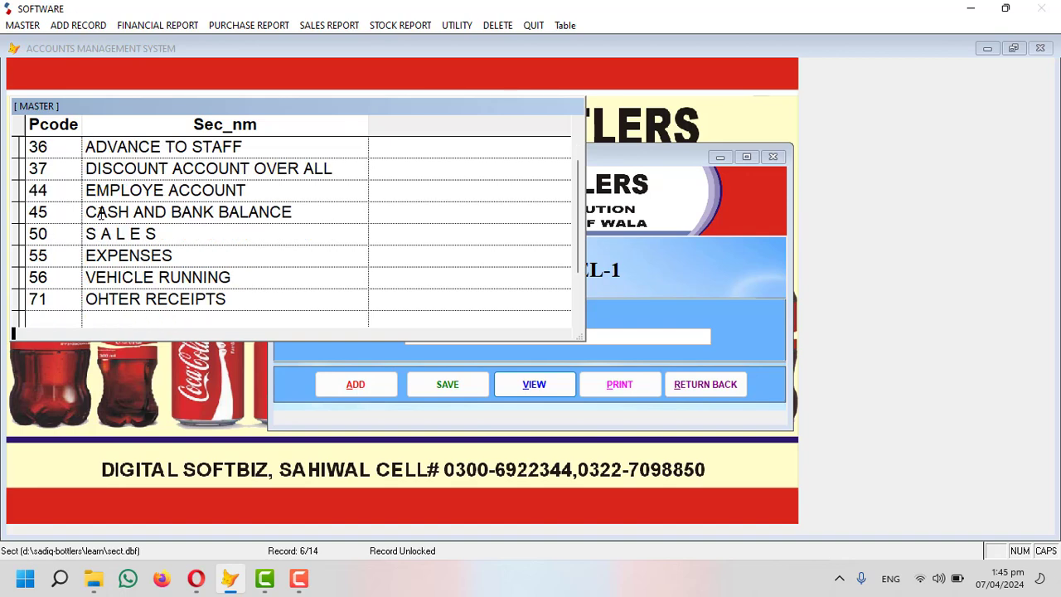
{"action": "scroll", "coordinate": [100, 216], "scroll_direction": "up", "scroll_amount": 2}
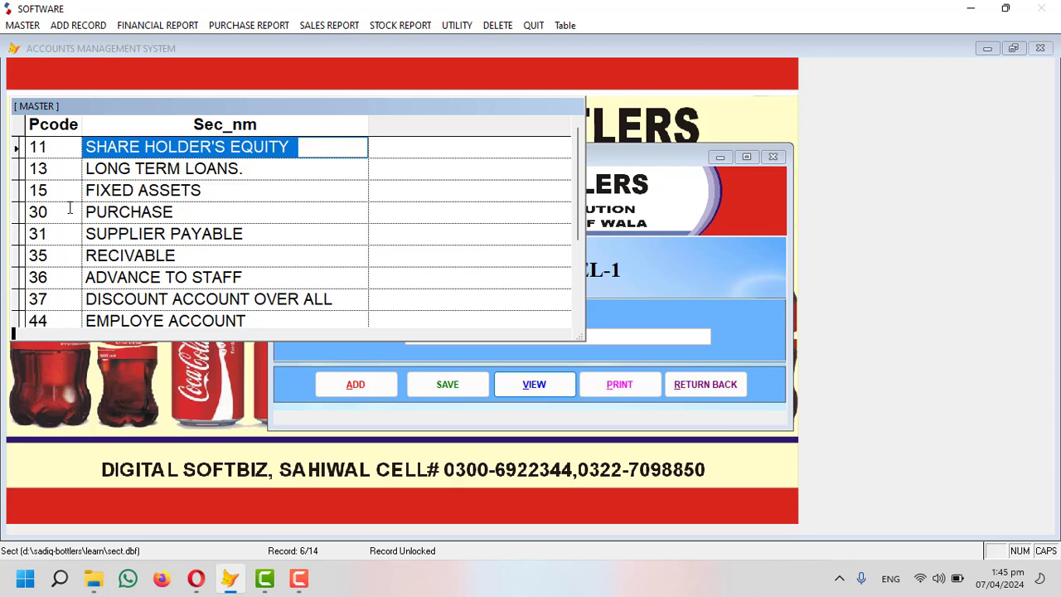
{"action": "left_click", "coordinate": [49, 234]}
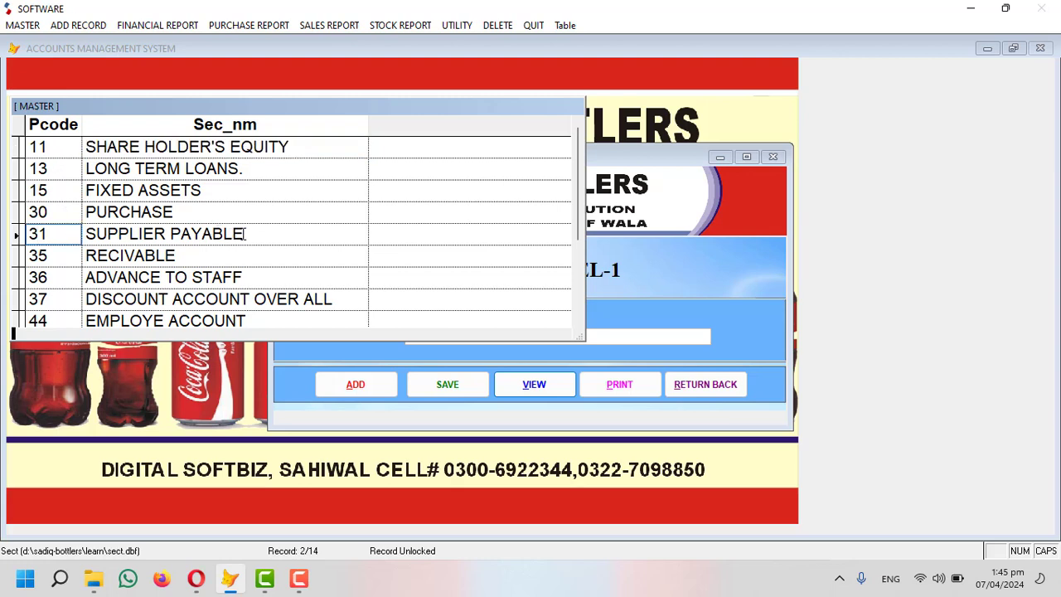
{"action": "left_click_drag", "start_coordinate": [243, 233], "coordinate": [83, 233]}
{"action": "left_click", "coordinate": [61, 234]}
{"action": "left_click", "coordinate": [53, 255]}
{"action": "left_click_drag", "start_coordinate": [189, 255], "coordinate": [93, 256]}
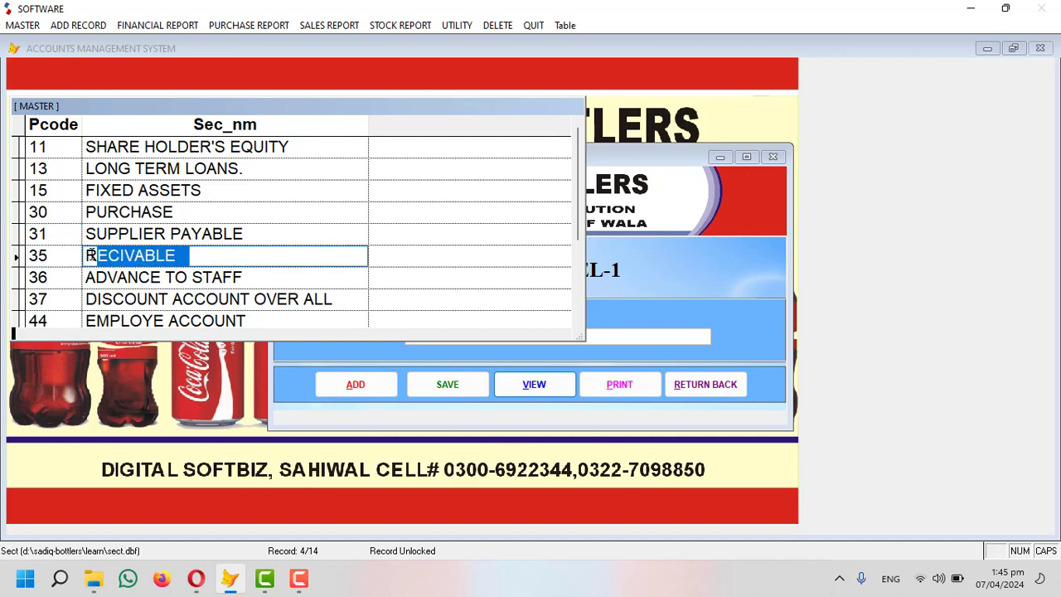
{"action": "key", "text": "Escape"}
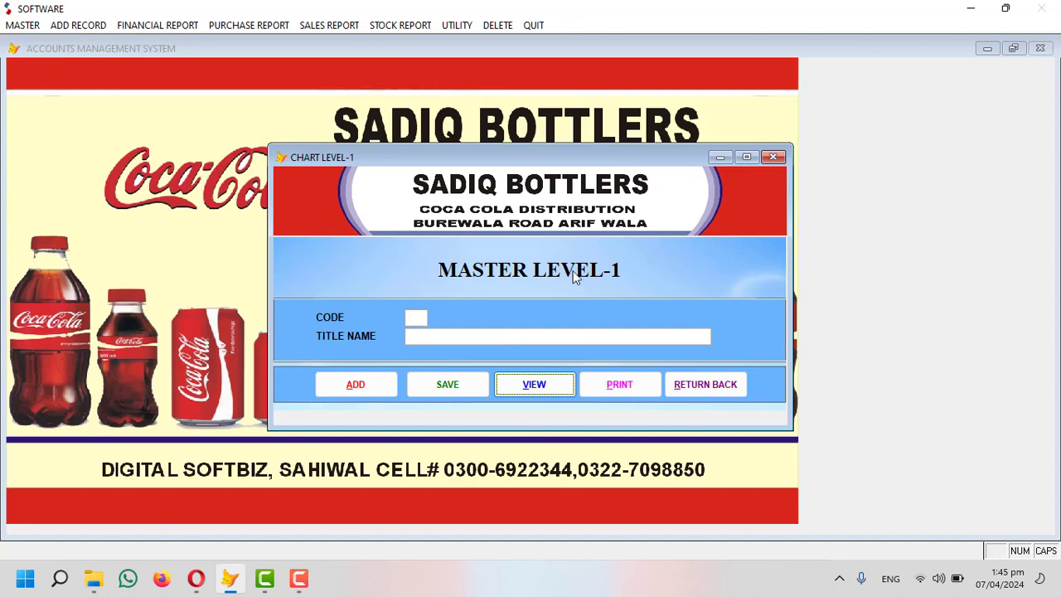
{"action": "left_click", "coordinate": [687, 385]}
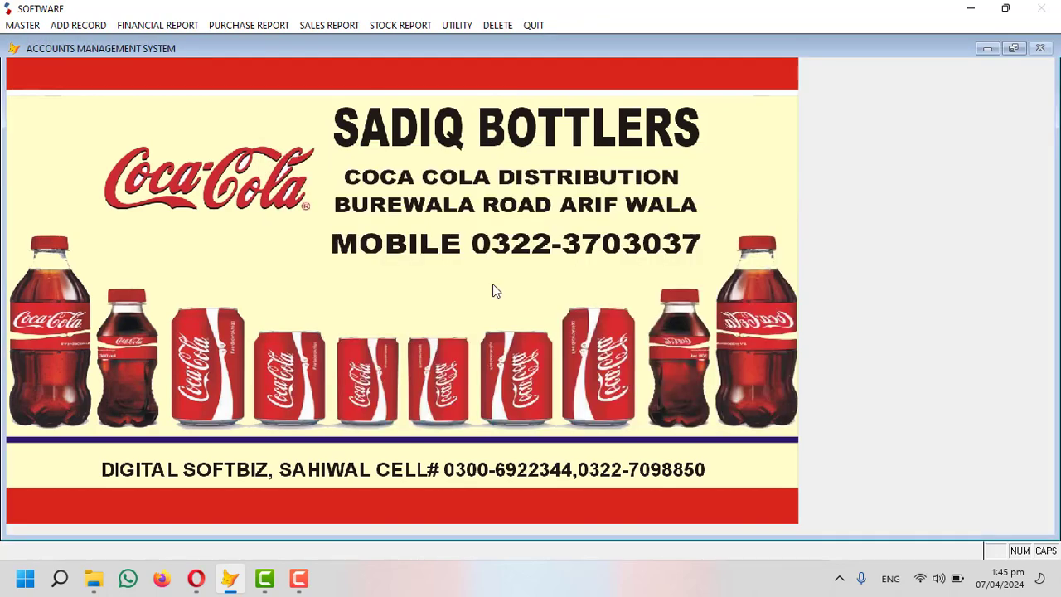
{"action": "left_click", "coordinate": [25, 27]}
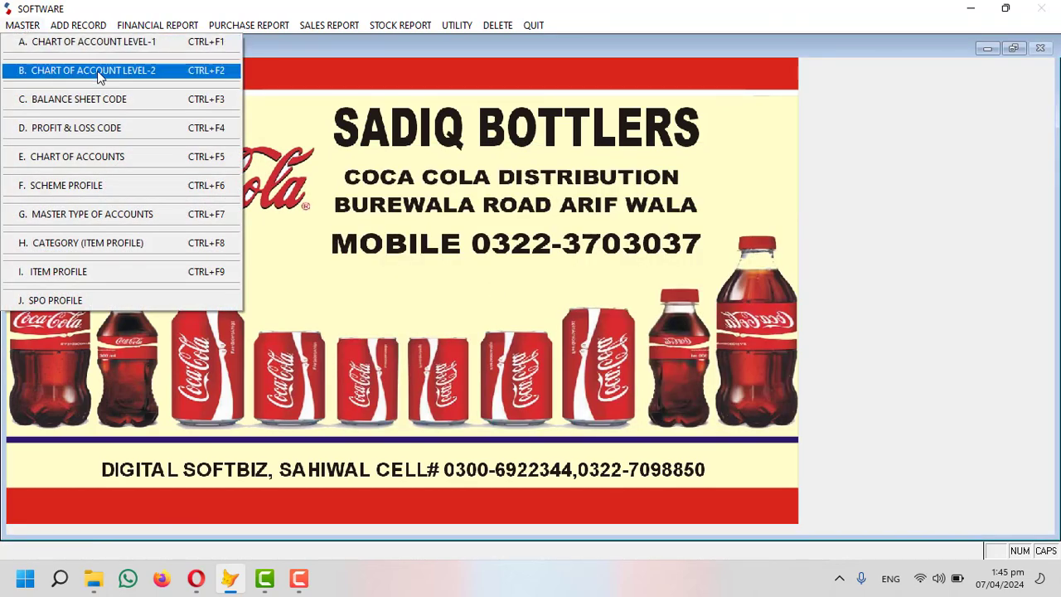
{"action": "left_click", "coordinate": [152, 73]}
{"action": "left_click", "coordinate": [540, 391]}
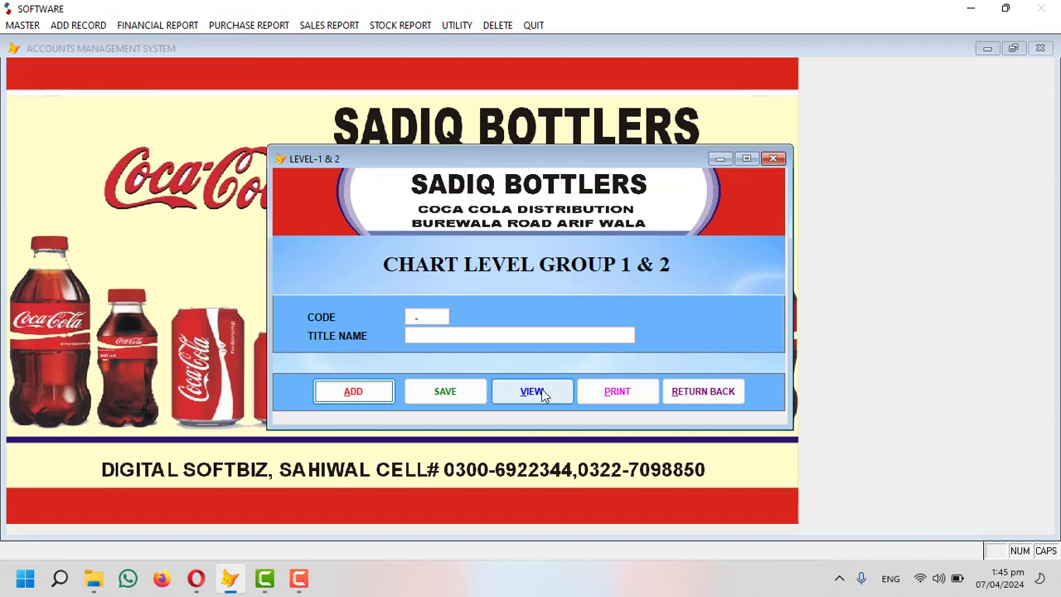
{"action": "left_click_drag", "start_coordinate": [88, 147], "coordinate": [58, 145]}
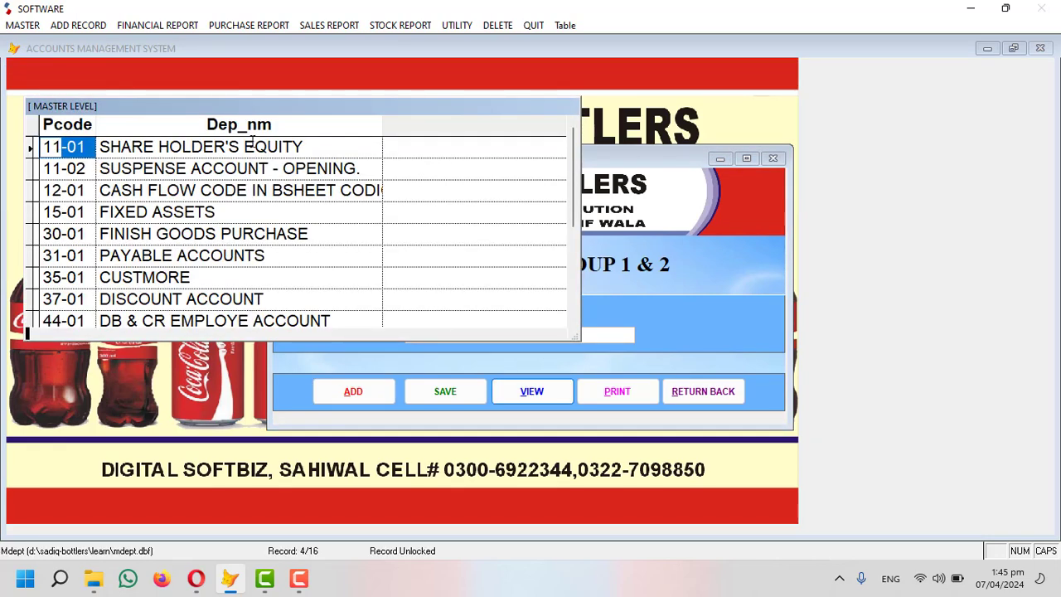
{"action": "left_click_drag", "start_coordinate": [382, 147], "coordinate": [99, 147]}
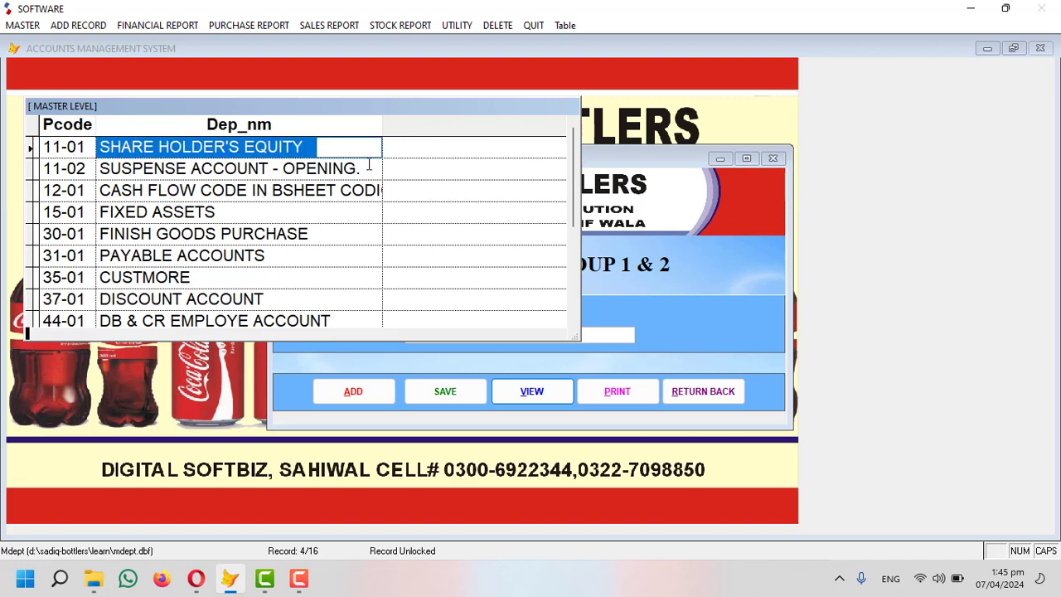
{"action": "left_click_drag", "start_coordinate": [366, 168], "coordinate": [274, 168]}
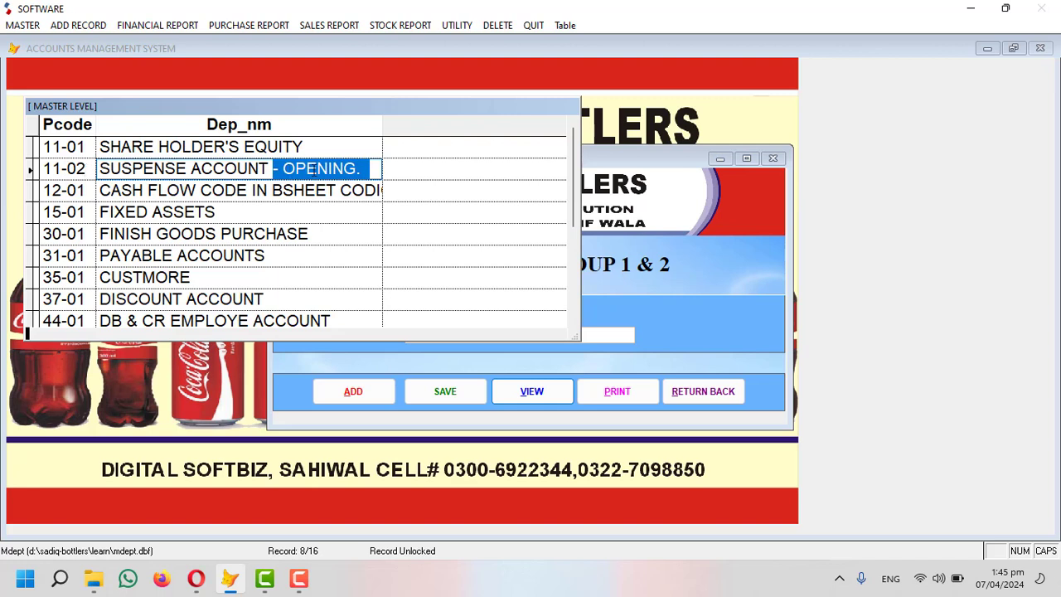
{"action": "left_click_drag", "start_coordinate": [304, 149], "coordinate": [102, 145]}
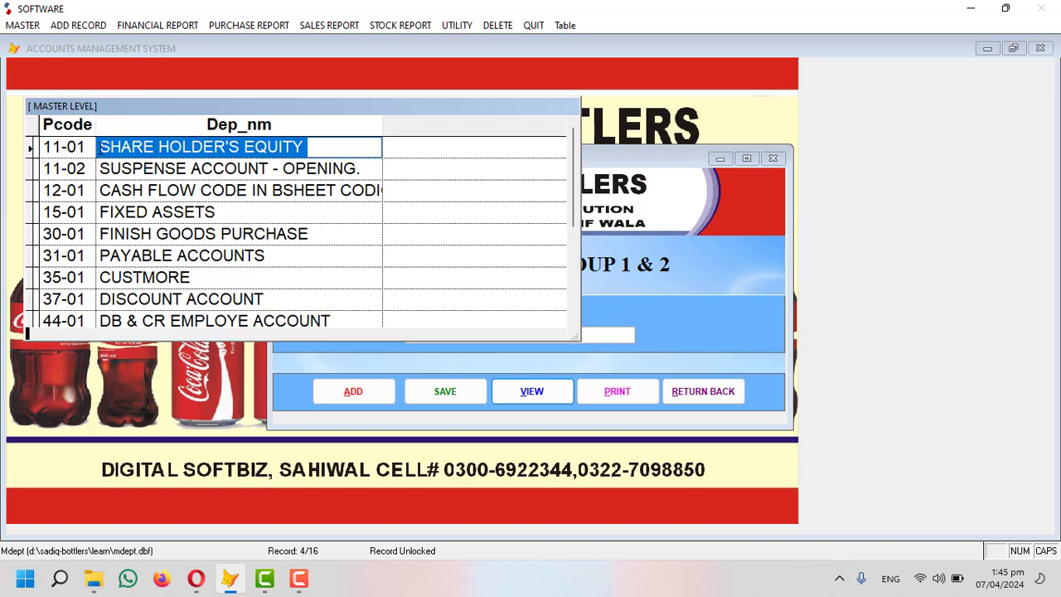
{"action": "left_click", "coordinate": [88, 212]}
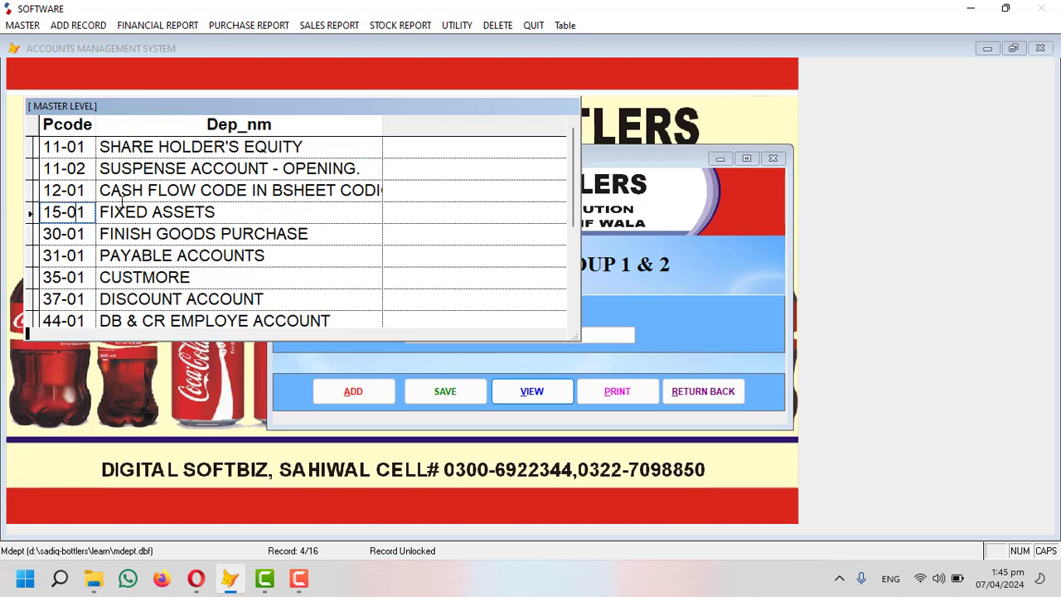
{"action": "left_click", "coordinate": [91, 255]}
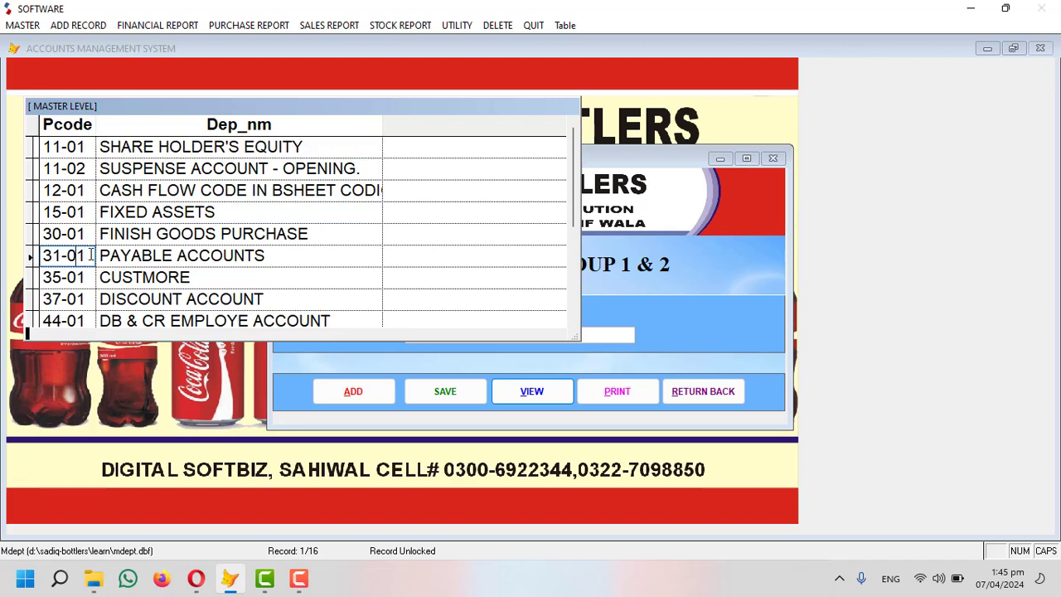
{"action": "left_click_drag", "start_coordinate": [90, 255], "coordinate": [44, 257]}
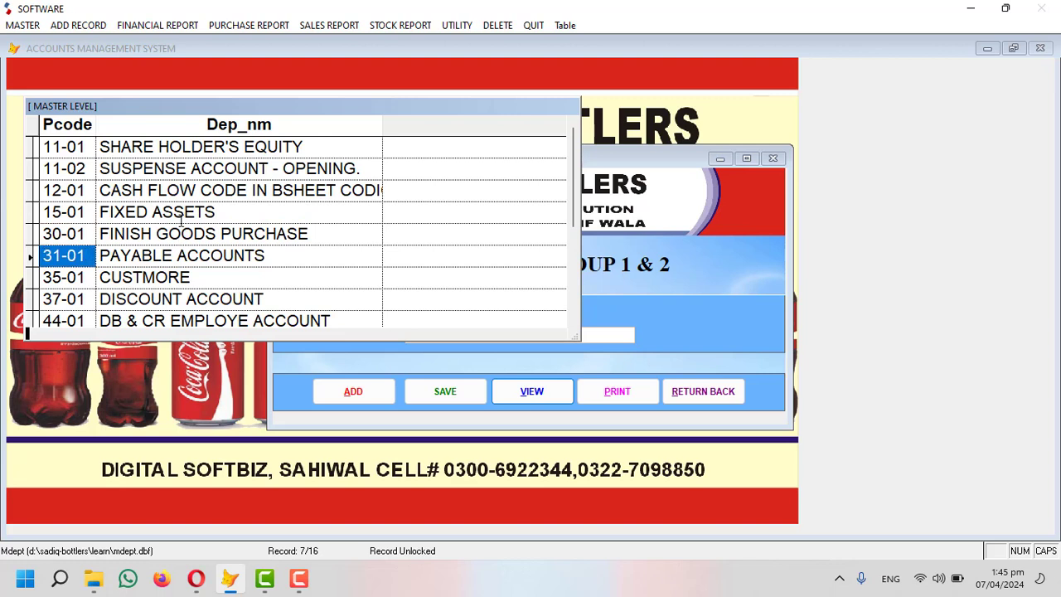
{"action": "left_click", "coordinate": [77, 278]}
{"action": "left_click_drag", "start_coordinate": [199, 277], "coordinate": [103, 265]}
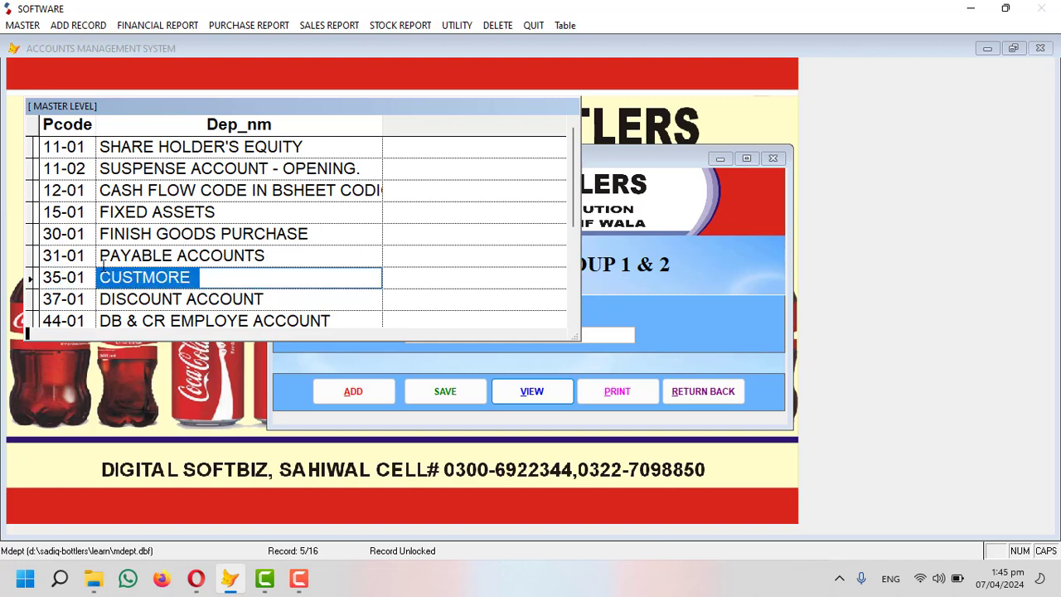
{"action": "scroll", "coordinate": [85, 242], "scroll_direction": "down", "scroll_amount": 1}
{"action": "left_click_drag", "start_coordinate": [63, 213], "coordinate": [43, 213]}
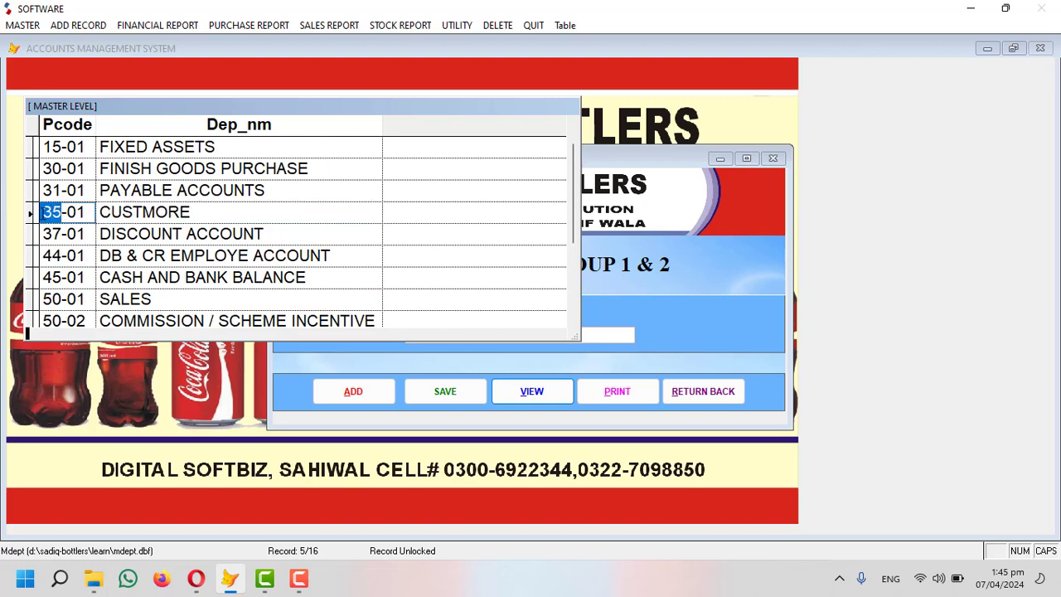
{"action": "left_click", "coordinate": [78, 211]}
{"action": "left_click_drag", "start_coordinate": [60, 212], "coordinate": [41, 212]}
{"action": "left_click", "coordinate": [75, 213]}
{"action": "left_click_drag", "start_coordinate": [219, 212], "coordinate": [94, 212]}
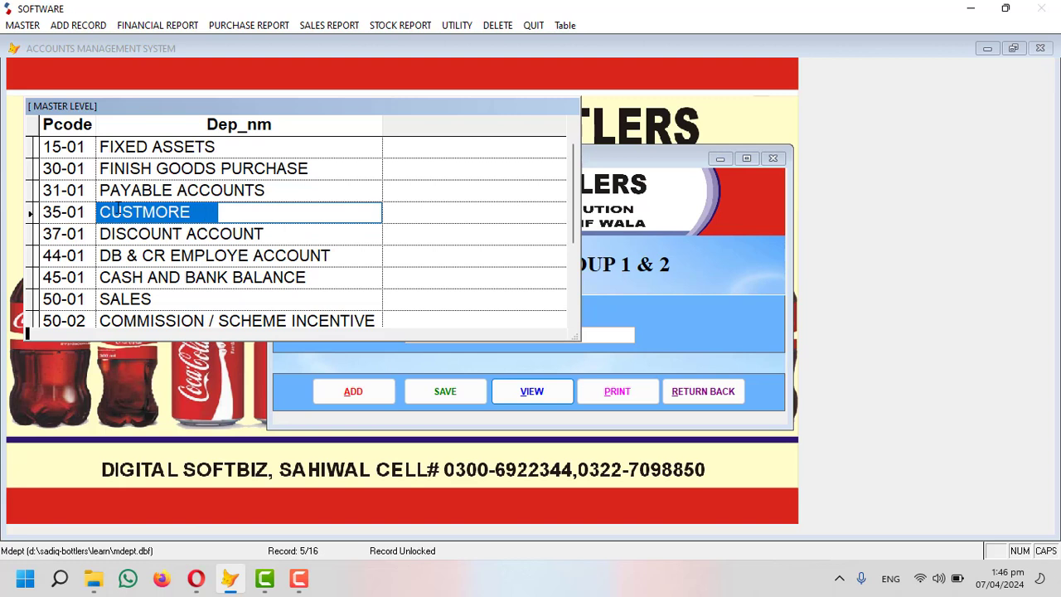
Rename group 35-01 from CUSTMORE to SAHIWAL and close the group list.
{"action": "type", "text": "S"}
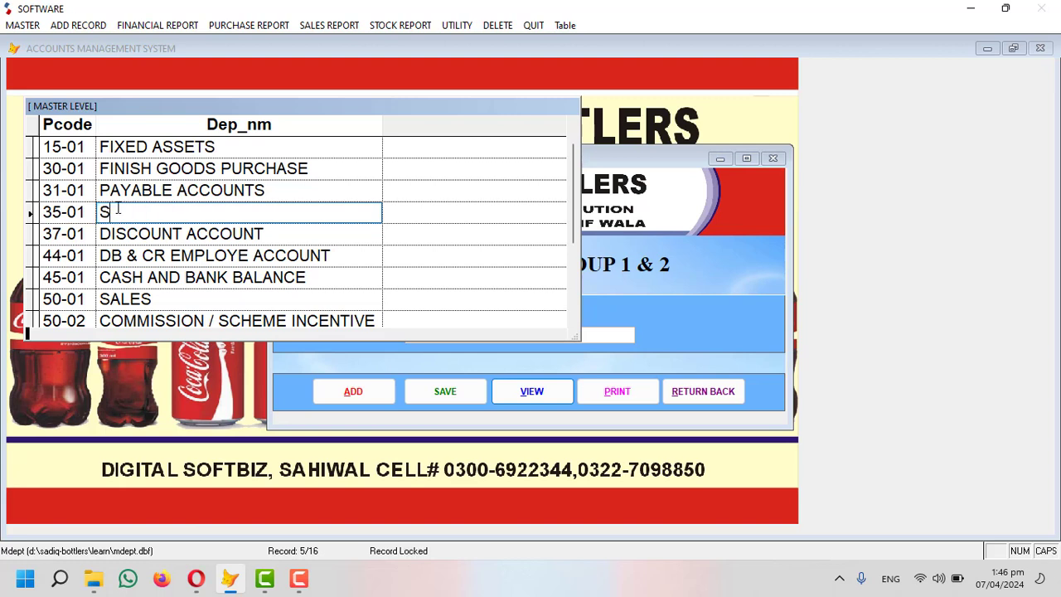
{"action": "type", "text": "AHIWAL"}
{"action": "left_click_drag", "start_coordinate": [93, 212], "coordinate": [41, 212]}
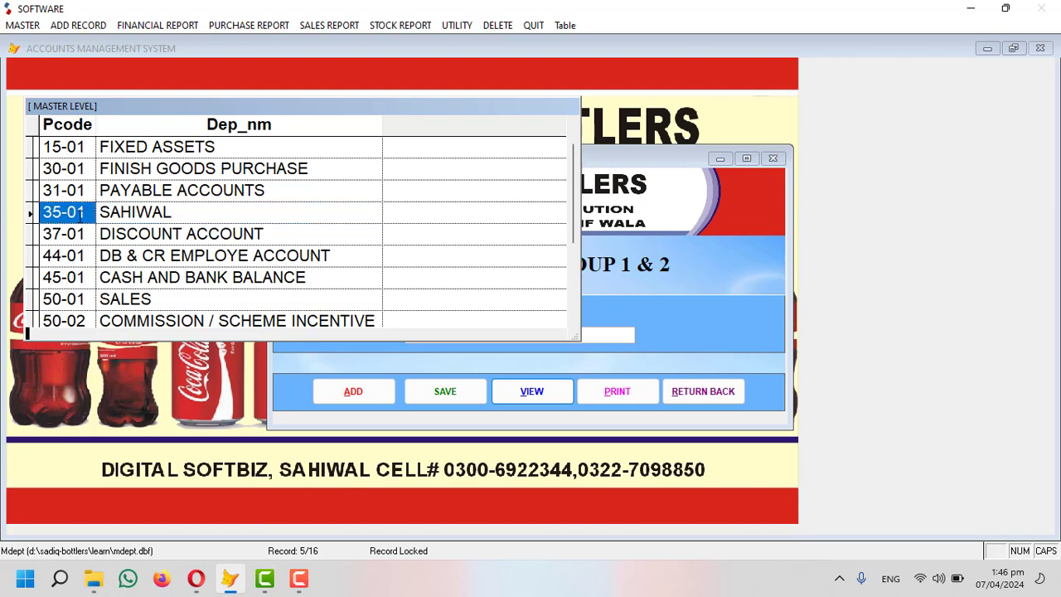
{"action": "key", "text": "Escape"}
Add a new level group 35-02 titled ARFIWALA.
{"action": "left_click", "coordinate": [354, 394]}
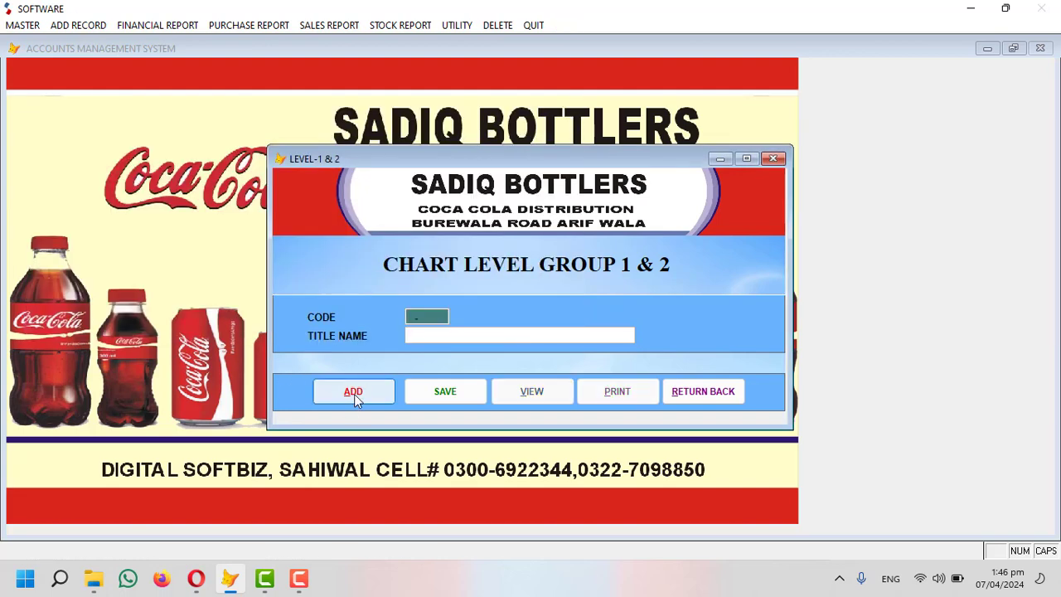
{"action": "type", "text": "35.02"}
{"action": "key", "text": "Return"}
{"action": "type", "text": "ARFIWALA"}
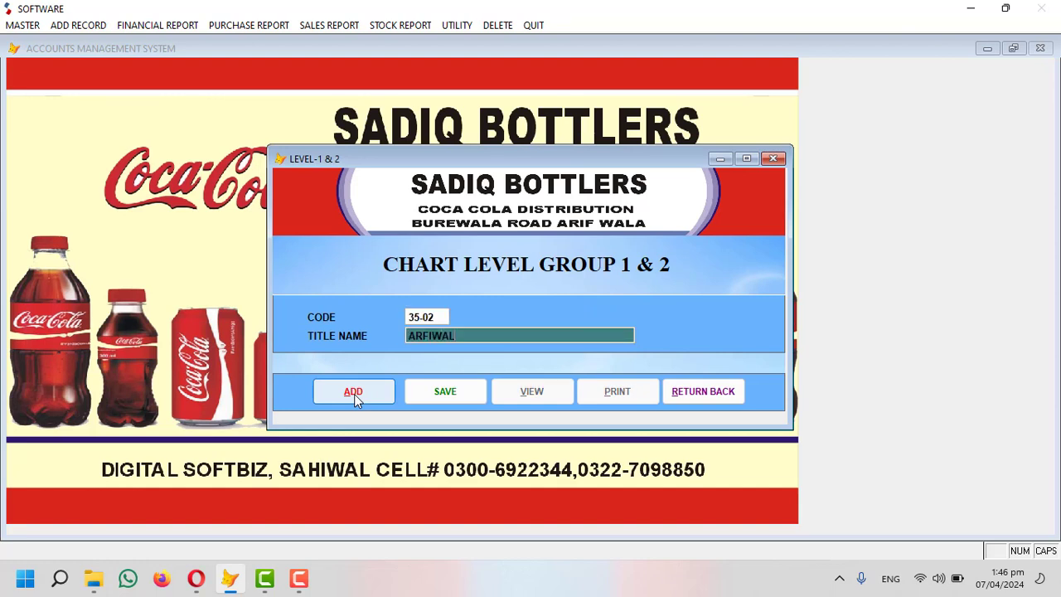
{"action": "key", "text": "Return"}
{"action": "key", "text": "Return"}
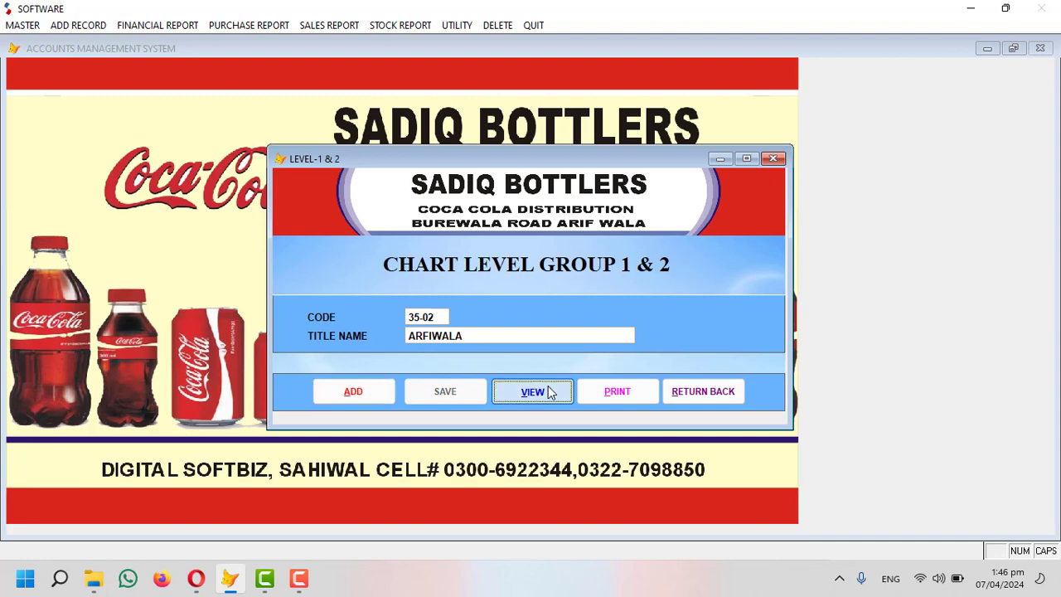
Save group 35-02 and swap names so 35-01 reads ARFIWALA and 35-02 SAHIWAL.
{"action": "left_click", "coordinate": [549, 392]}
{"action": "left_click_drag", "start_coordinate": [202, 298], "coordinate": [96, 288]}
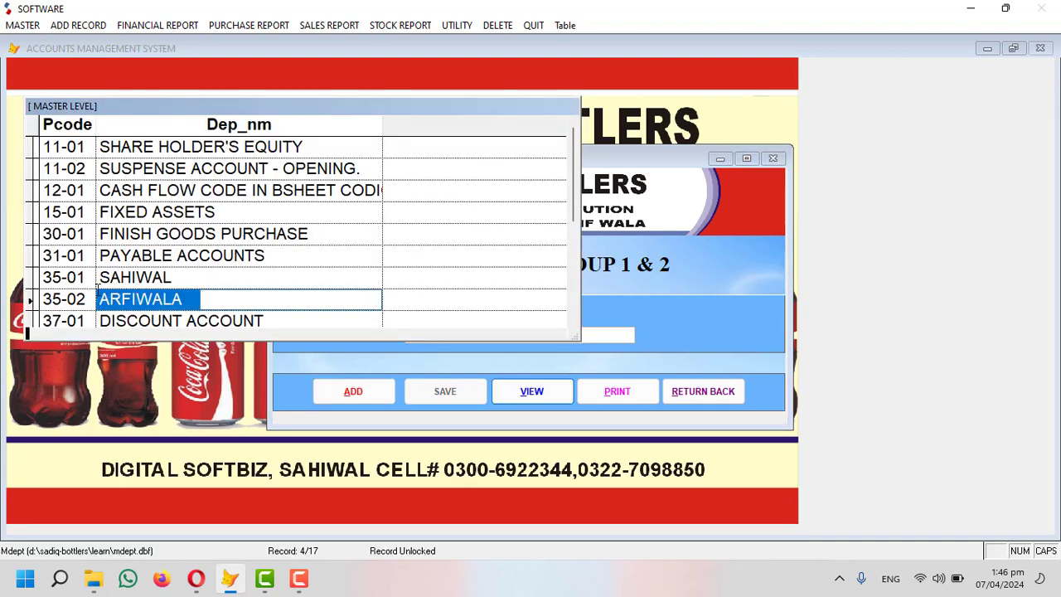
{"action": "key", "text": "ctrl+c"}
{"action": "left_click", "coordinate": [177, 278]}
{"action": "key", "text": "ctrl+v"}
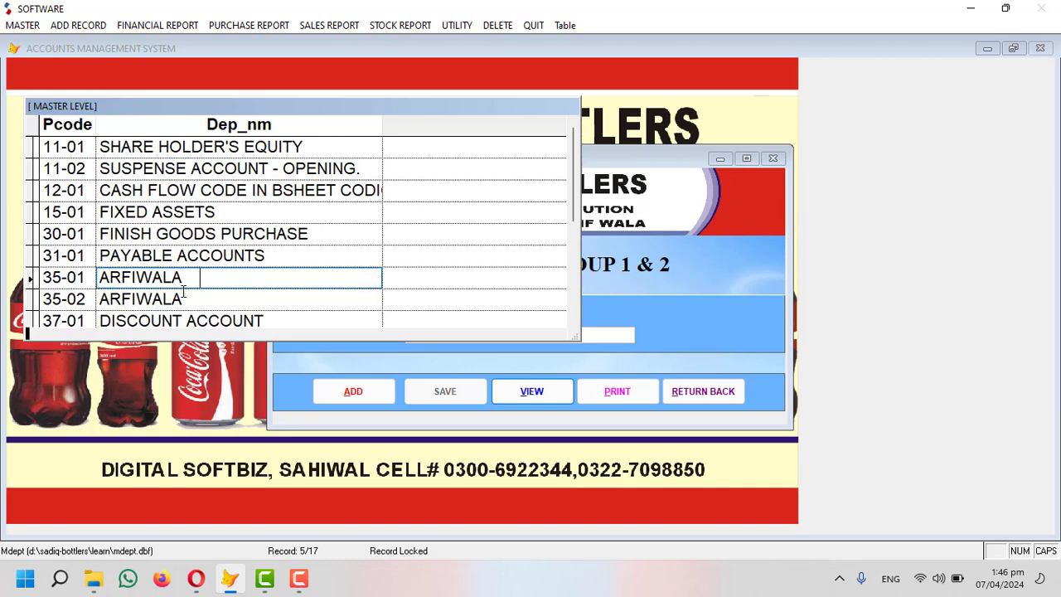
{"action": "left_click", "coordinate": [184, 298]}
{"action": "double_click", "coordinate": [184, 299]}
{"action": "type", "text": "SAHIWAL"}
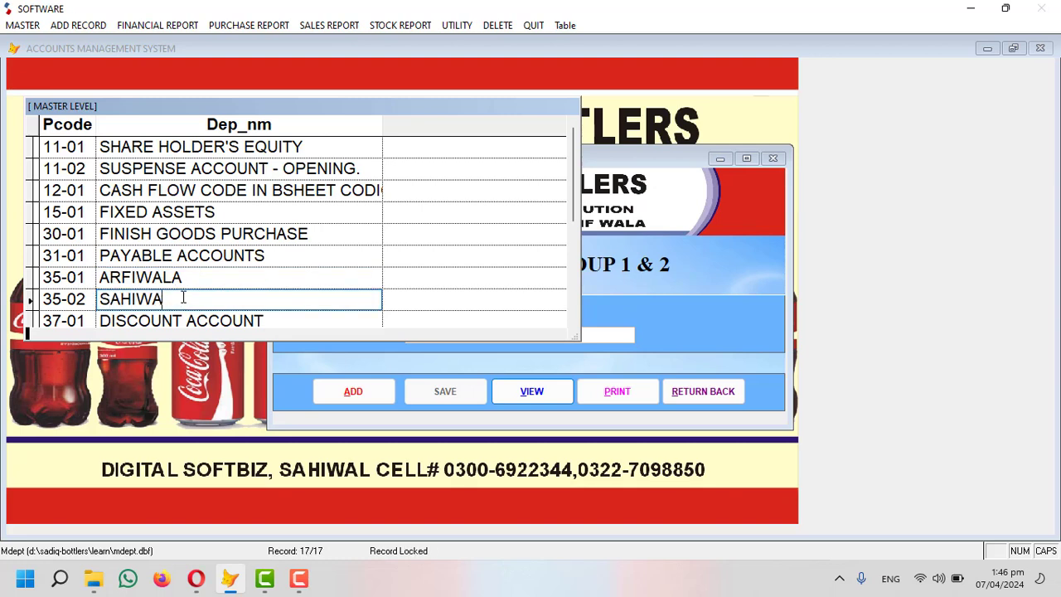
Correct the spelling of group 35-01 to ARIFWALA, then close the group list.
{"action": "left_click", "coordinate": [81, 277]}
{"action": "double_click", "coordinate": [211, 278]}
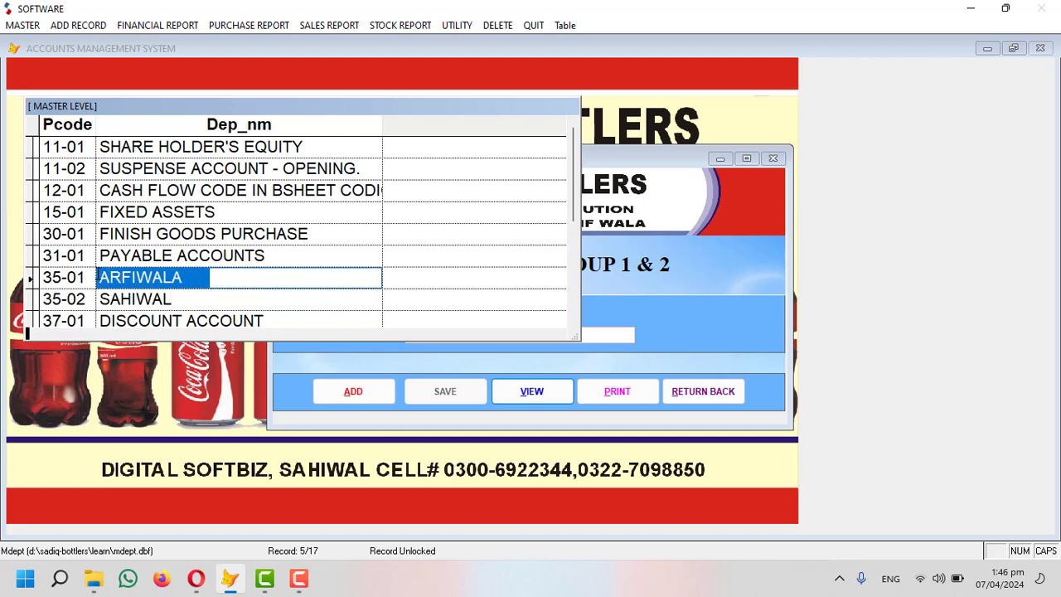
{"action": "left_click", "coordinate": [123, 279]}
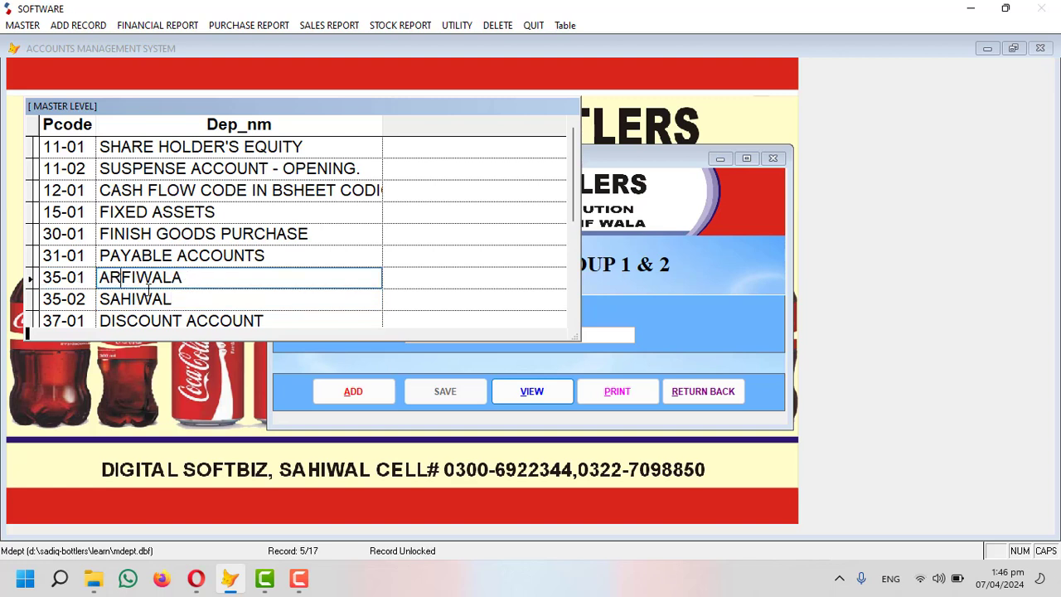
{"action": "type", "text": "IF"}
{"action": "left_click", "coordinate": [149, 286]}
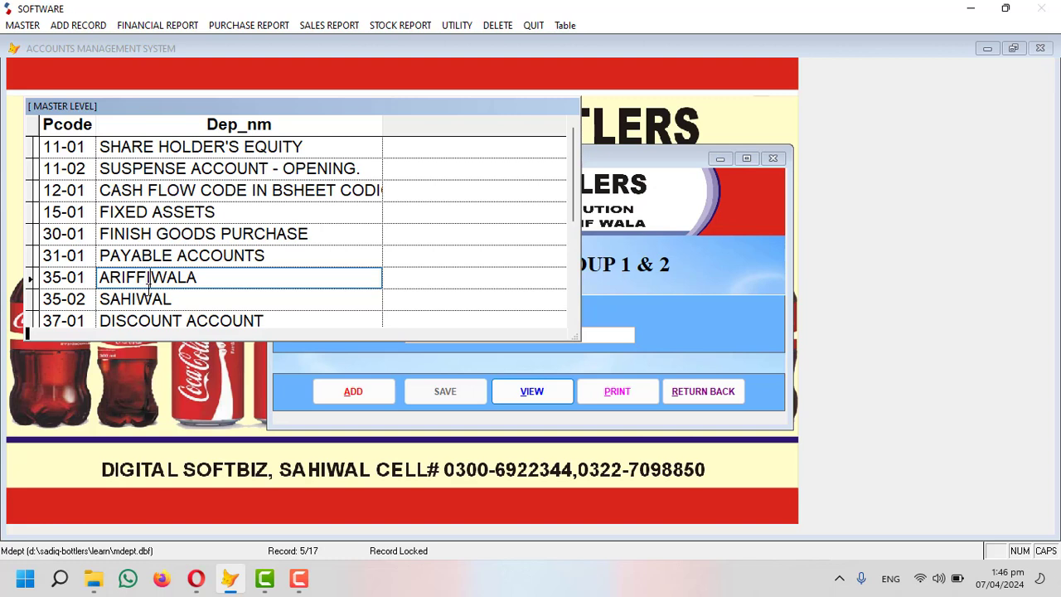
{"action": "key", "text": "BackSpace"}
{"action": "key", "text": "BackSpace"}
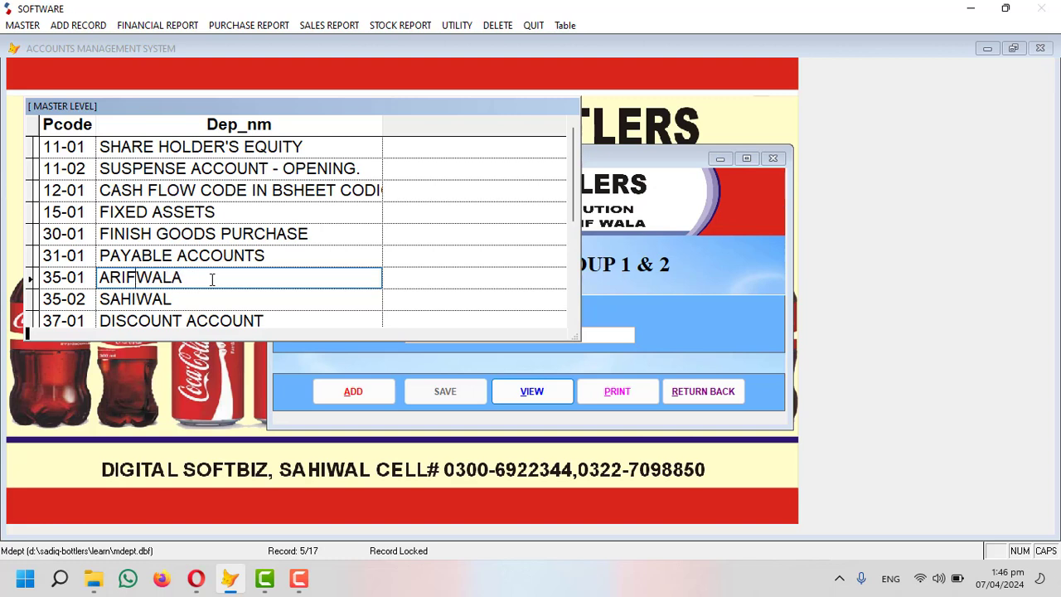
{"action": "left_click", "coordinate": [41, 276]}
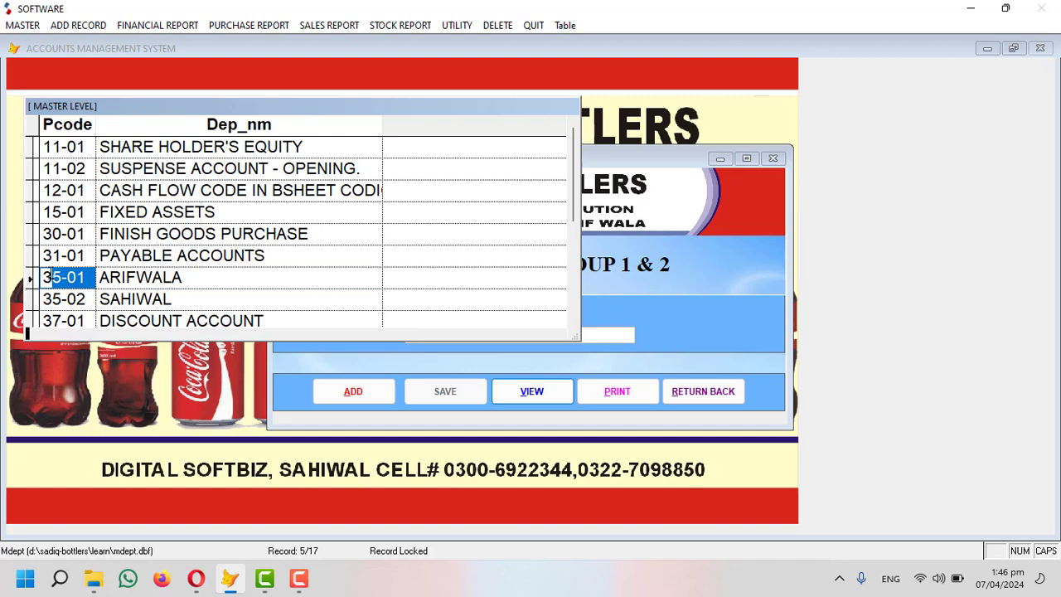
{"action": "left_click", "coordinate": [276, 257]}
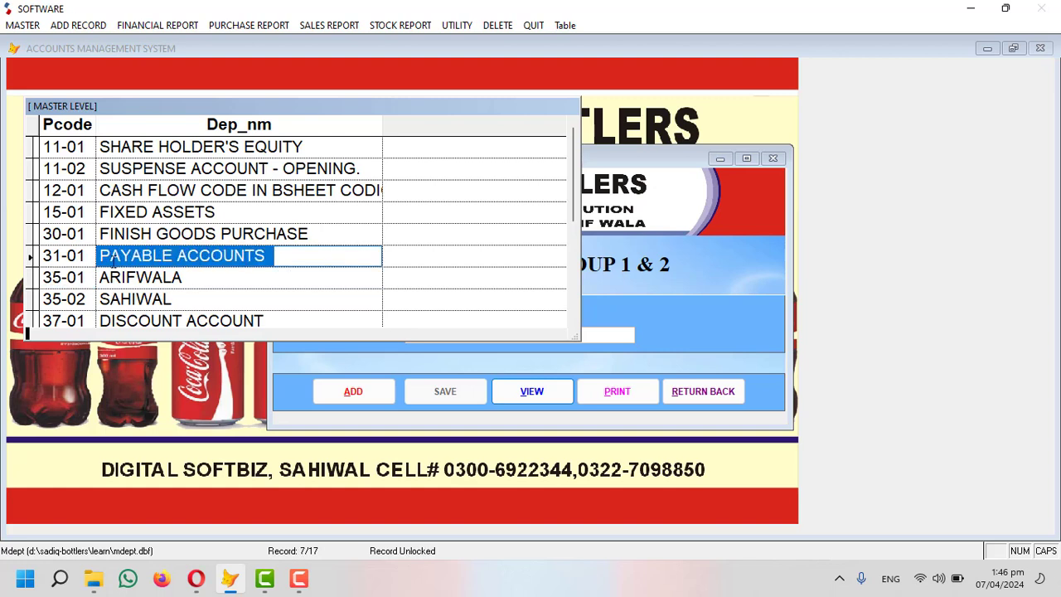
{"action": "scroll", "coordinate": [124, 274], "scroll_direction": "down", "scroll_amount": 1}
{"action": "left_click", "coordinate": [317, 297]}
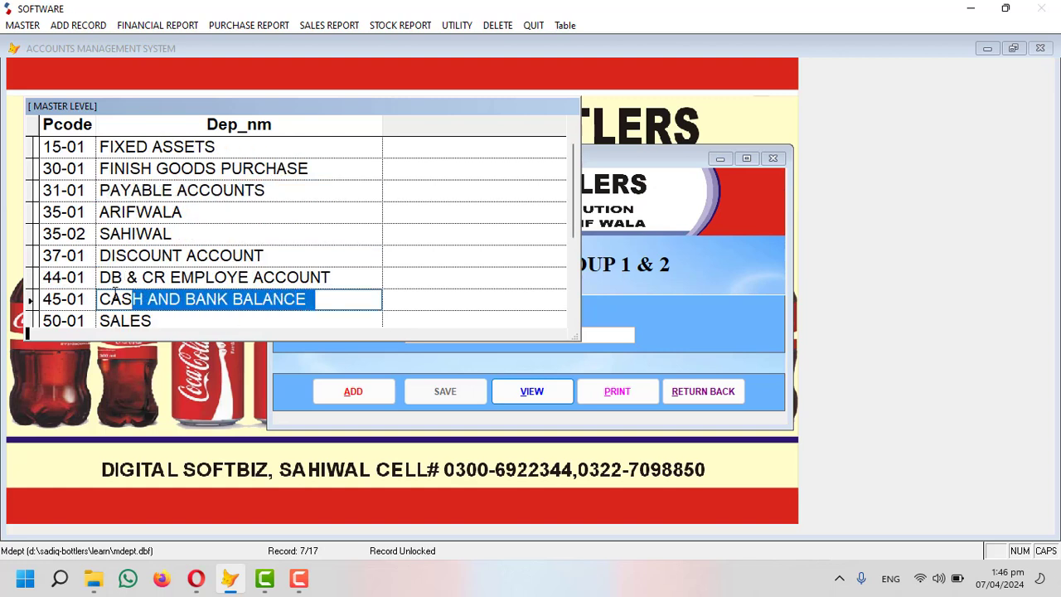
{"action": "left_click", "coordinate": [82, 299]}
{"action": "key", "text": "Escape"}
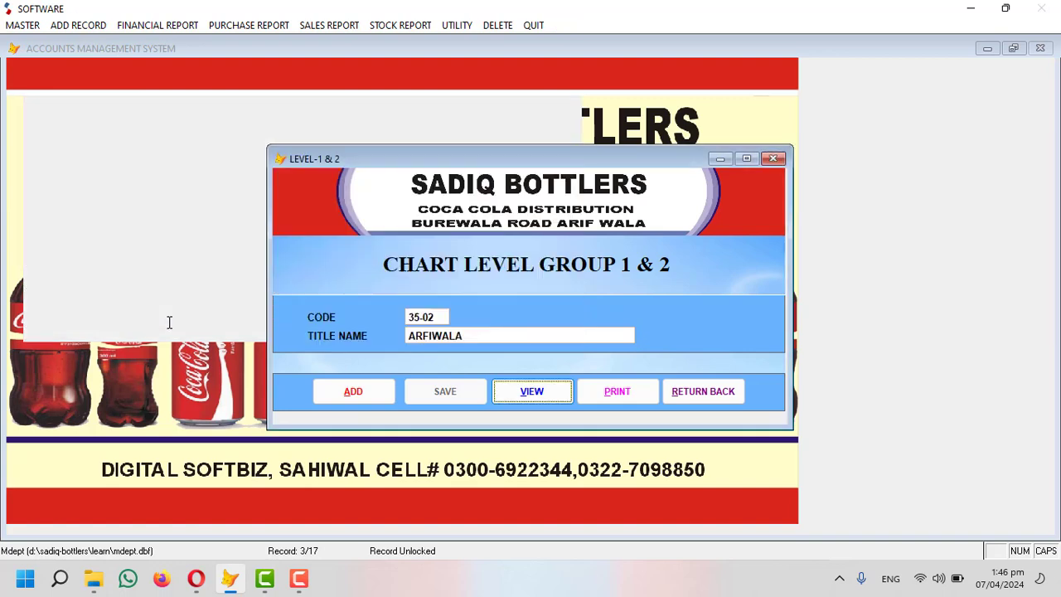
Leave the level group form, go to E. Chart of Accounts and start a new account.
{"action": "left_click", "coordinate": [700, 392]}
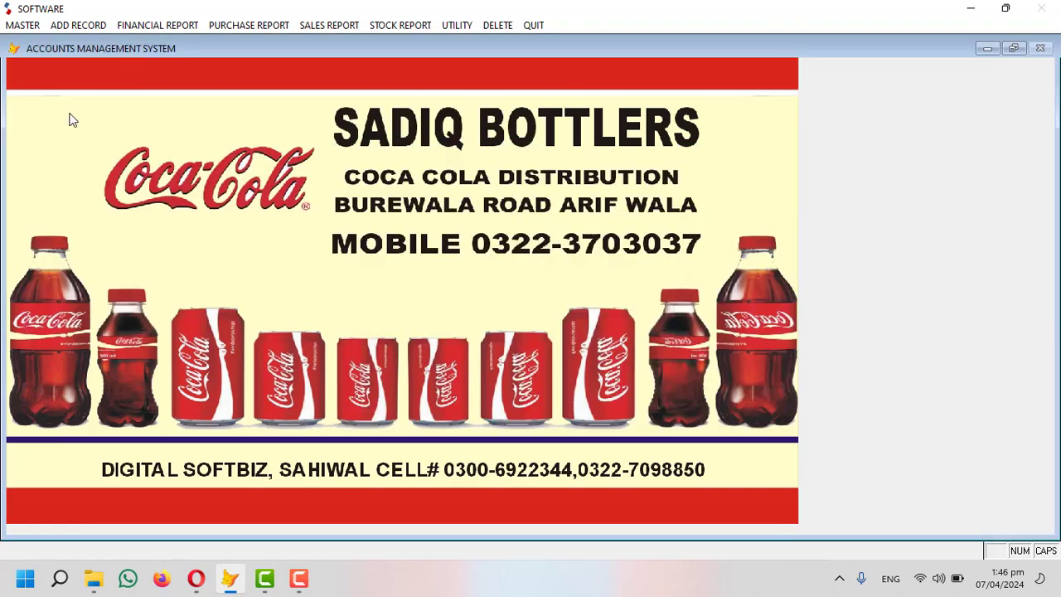
{"action": "left_click", "coordinate": [23, 24]}
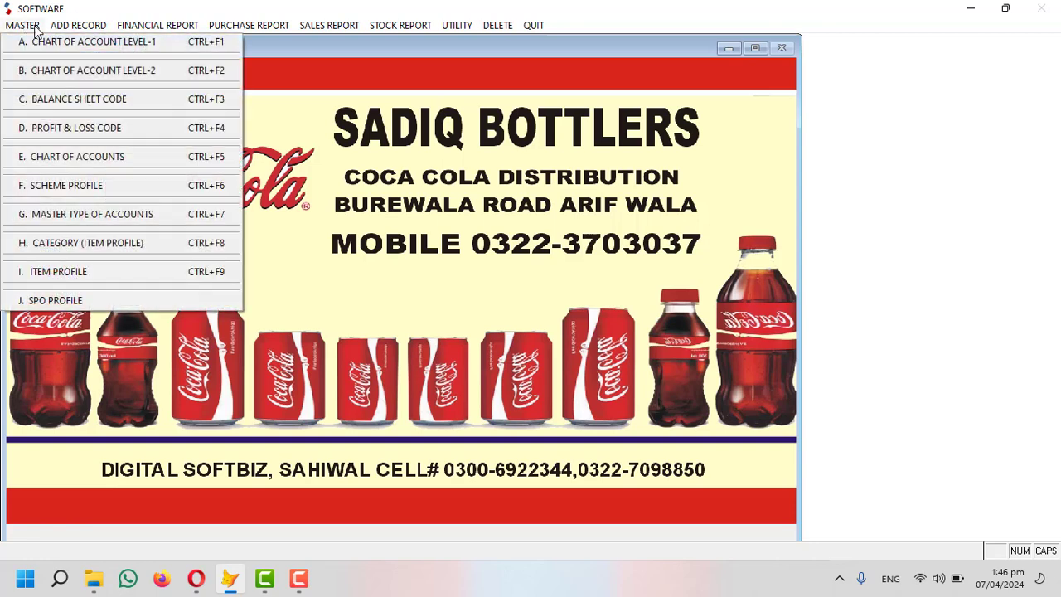
{"action": "left_click", "coordinate": [114, 166]}
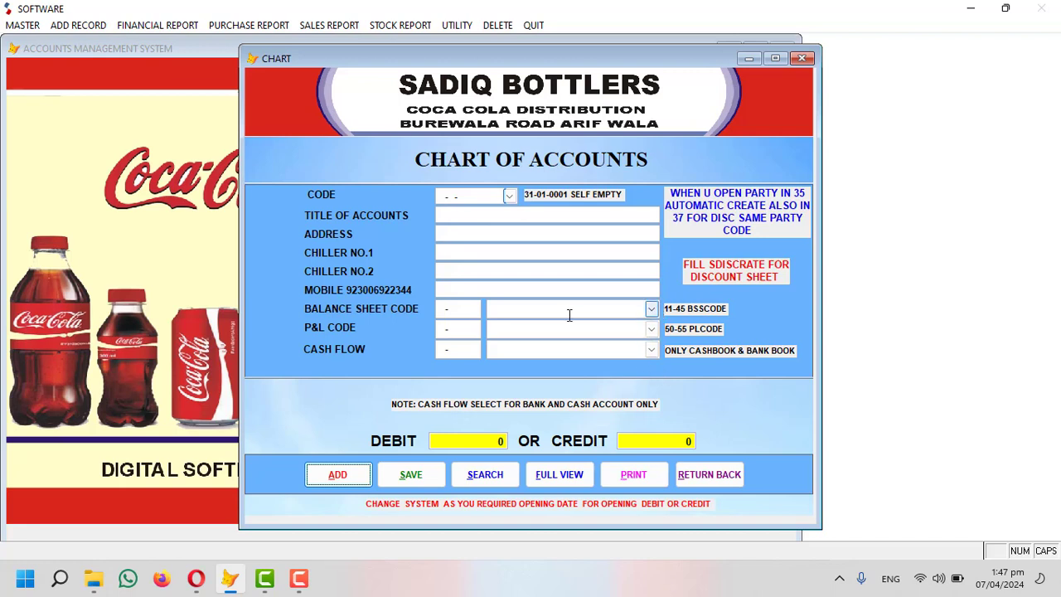
{"action": "left_click", "coordinate": [335, 477]}
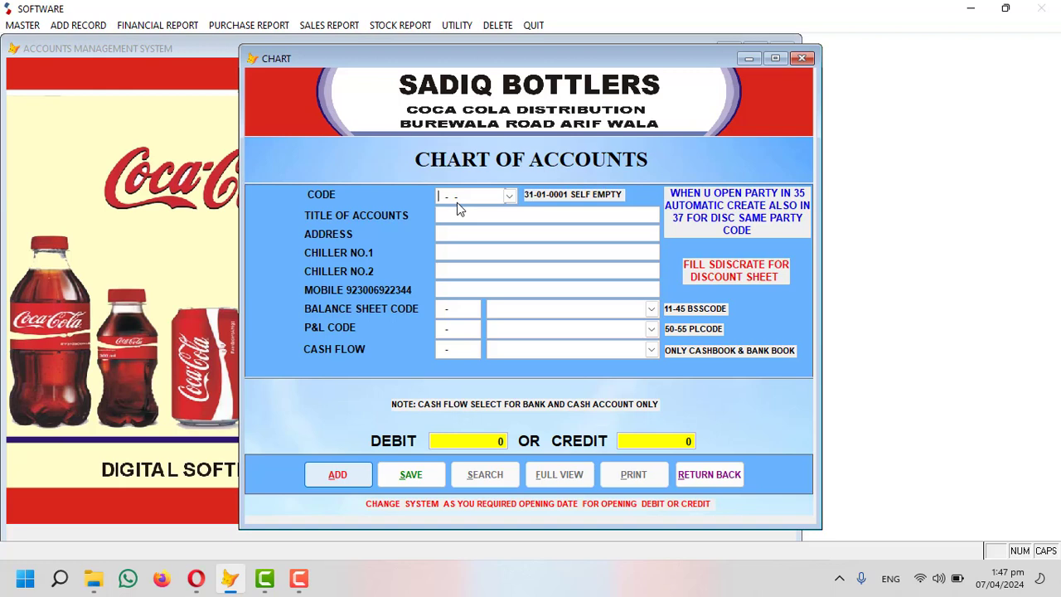
Enter account code 31-01-0001 for the new account.
{"action": "type", "text": "310100013"}
{"action": "key", "text": "Left"}
{"action": "key", "text": "Left"}
{"action": "type", "text": "9999"}
{"action": "key", "text": "Left"}
{"action": "key", "text": "Left"}
{"action": "key", "text": "Left"}
{"action": "key", "text": "Return"}
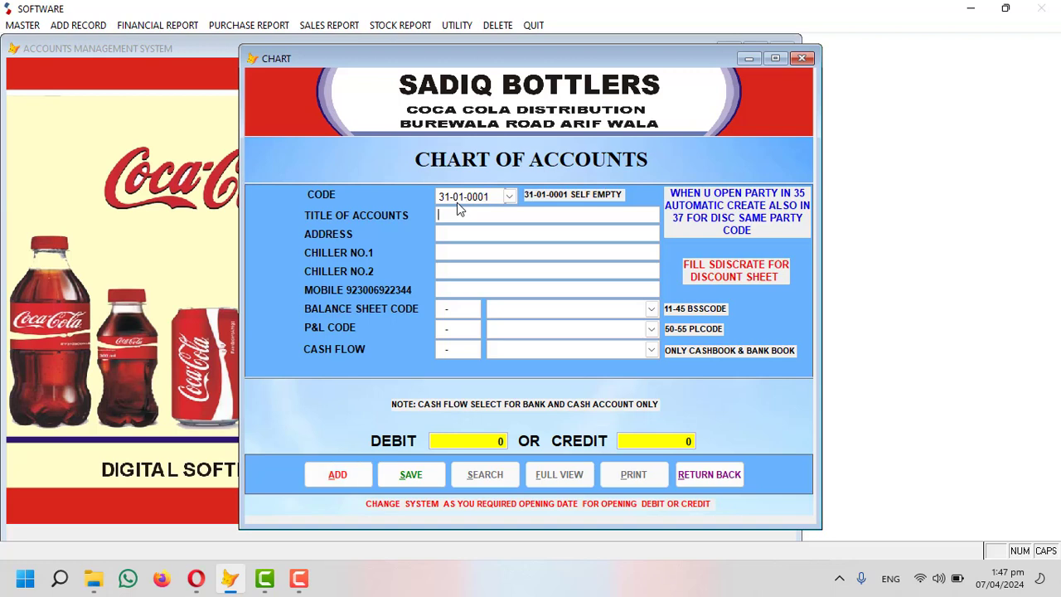
Fill in title CCBPL, the address, chiller number 03333 and the mobile number.
{"action": "type", "text": "co"}
{"action": "type", "text": "KE SUPPLIER"}
{"action": "key", "text": "shift+Home"}
{"action": "type", "text": "co"}
{"action": "type", "text": "LAHORE "}
{"action": "type", "text": "/ MULT"}
{"action": "type", "text": "AN"}
{"action": "key", "text": "Return"}
{"action": "type", "text": "03333"}
{"action": "key", "text": "Return"}
{"action": "type", "text": "9233333"}
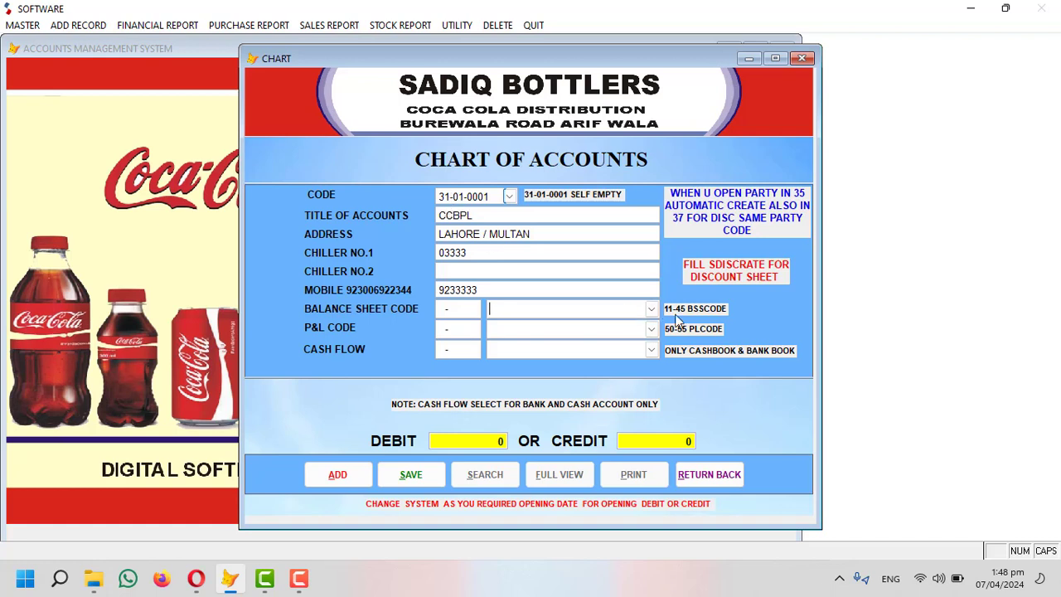
Put CCBPL under balance sheet code 10-00 SUPPLIER PAYABLE with a 300,000 opening credit and save.
{"action": "left_click", "coordinate": [651, 307]}
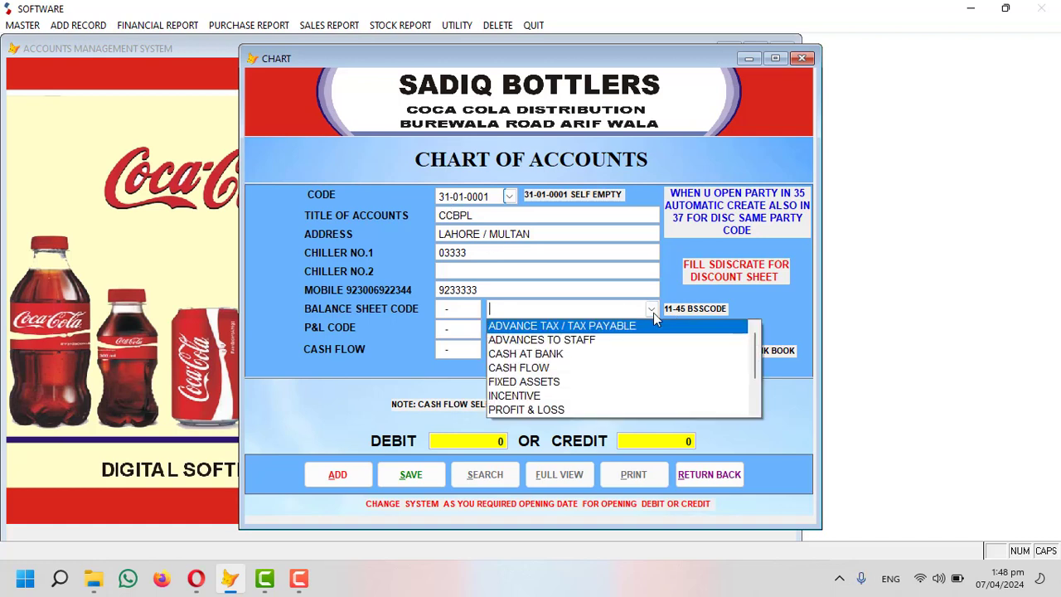
{"action": "scroll", "coordinate": [621, 373], "scroll_direction": "down", "scroll_amount": 2}
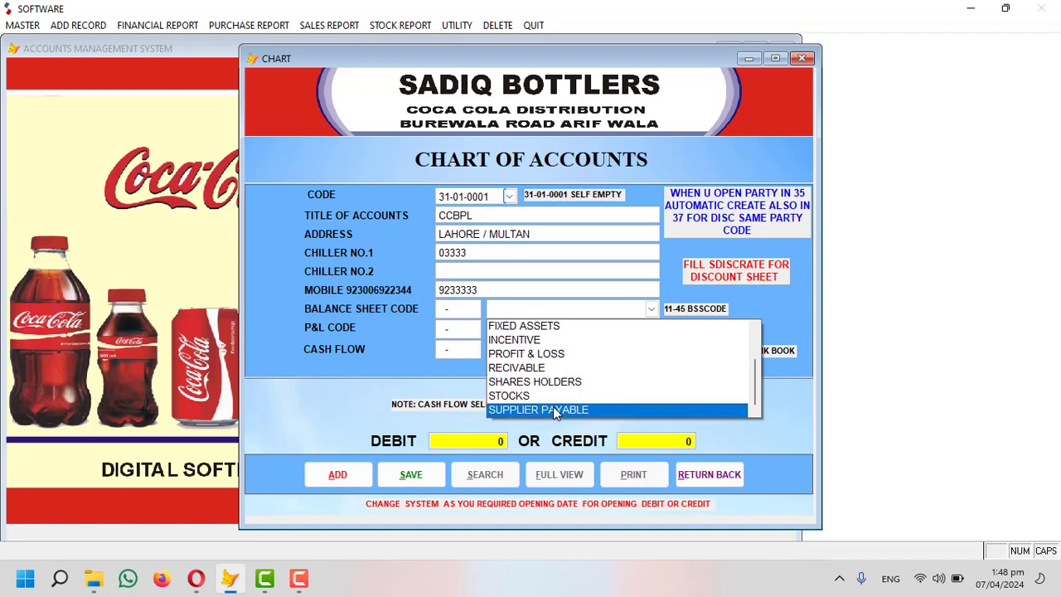
{"action": "left_click", "coordinate": [553, 408]}
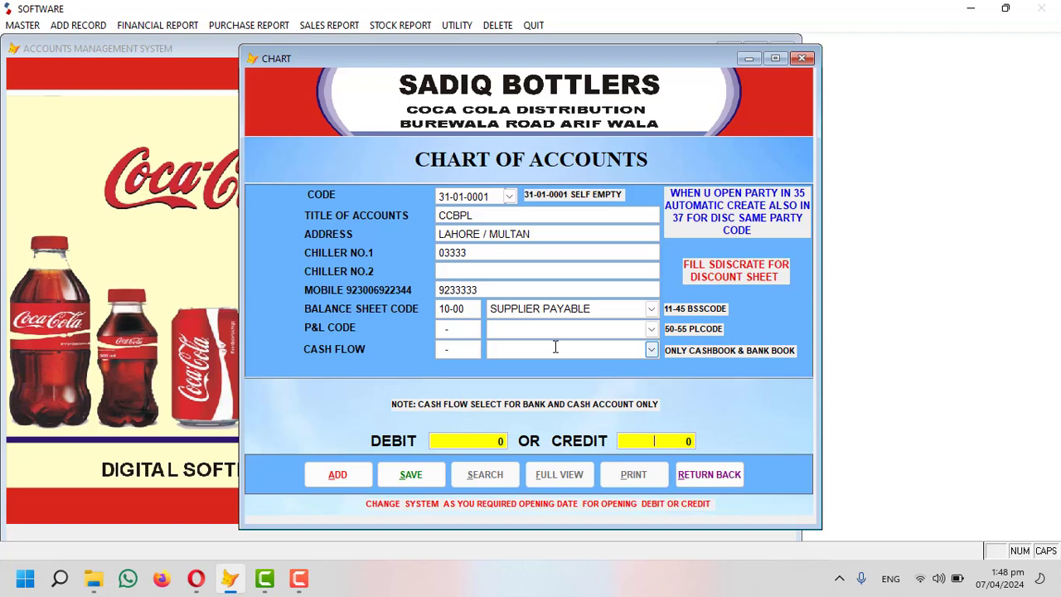
{"action": "type", "text": "300,000"}
{"action": "key", "text": "Tab"}
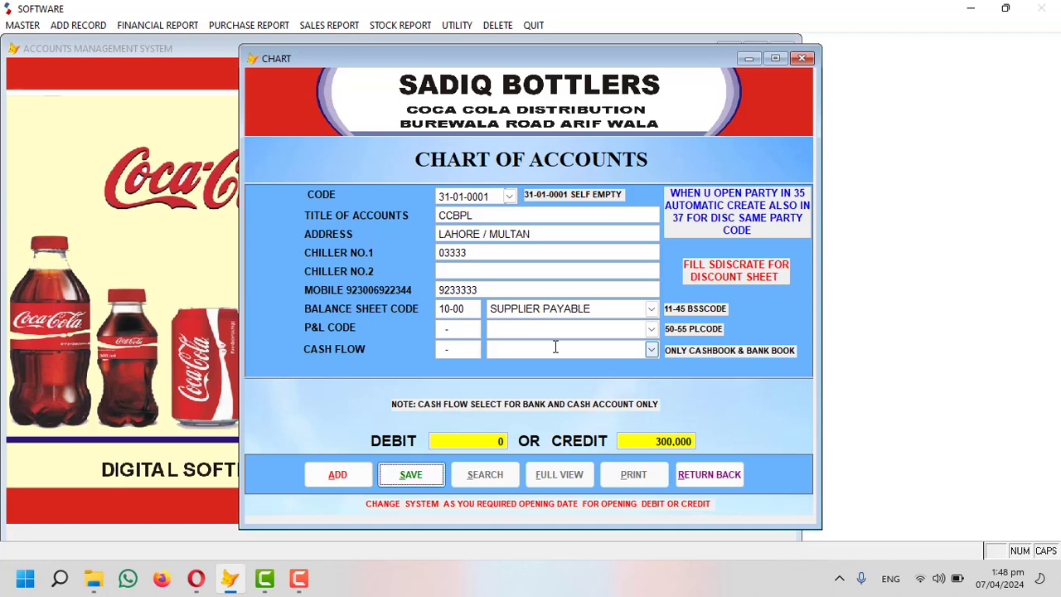
{"action": "key", "text": "Return"}
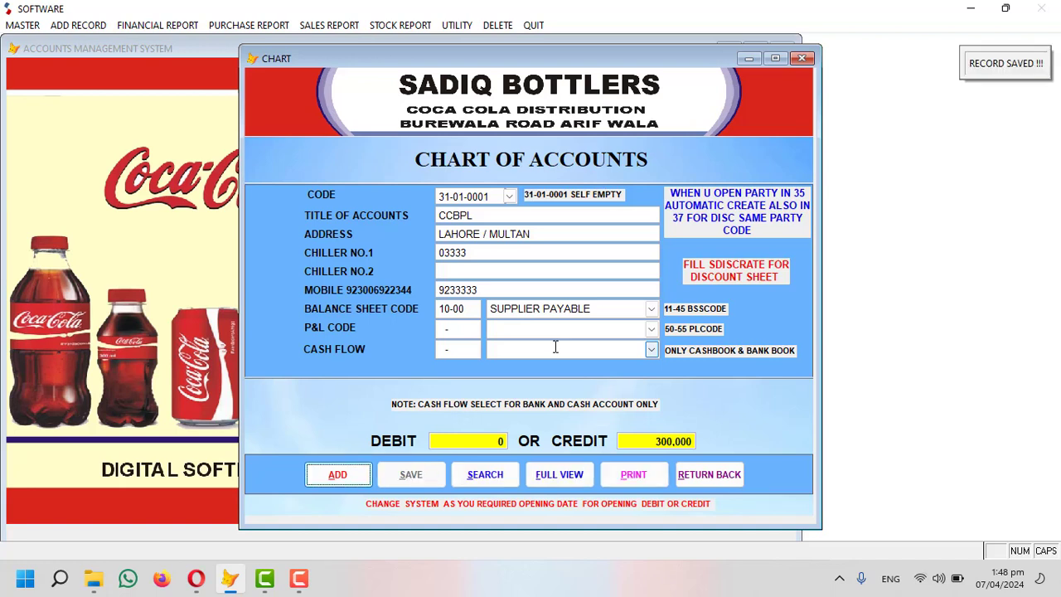
Start account 31-01-0002 and enter the supplier's name as its title.
{"action": "key", "text": "Return"}
{"action": "key", "text": "Right"}
{"action": "key", "text": "Right"}
{"action": "key", "text": "Right"}
{"action": "key", "text": "Right"}
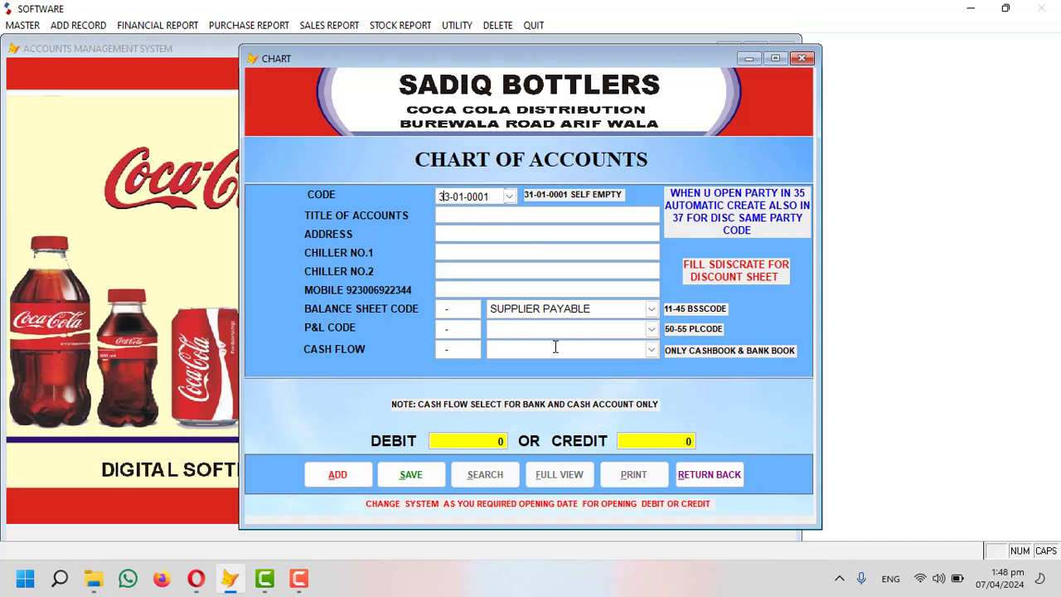
{"action": "type", "text": "0002"}
{"action": "type", "text": "IMRNA"}
{"action": "key", "text": "BackSpace"}
{"action": "key", "text": "BackSpace"}
{"action": "type", "text": "AN"}
Assign balance sheet code 10-00 with a 60,000 opening credit, save, and clear the form.
{"action": "key", "text": "Return"}
{"action": "type", "text": "60000"}
{"action": "key", "text": "Return"}
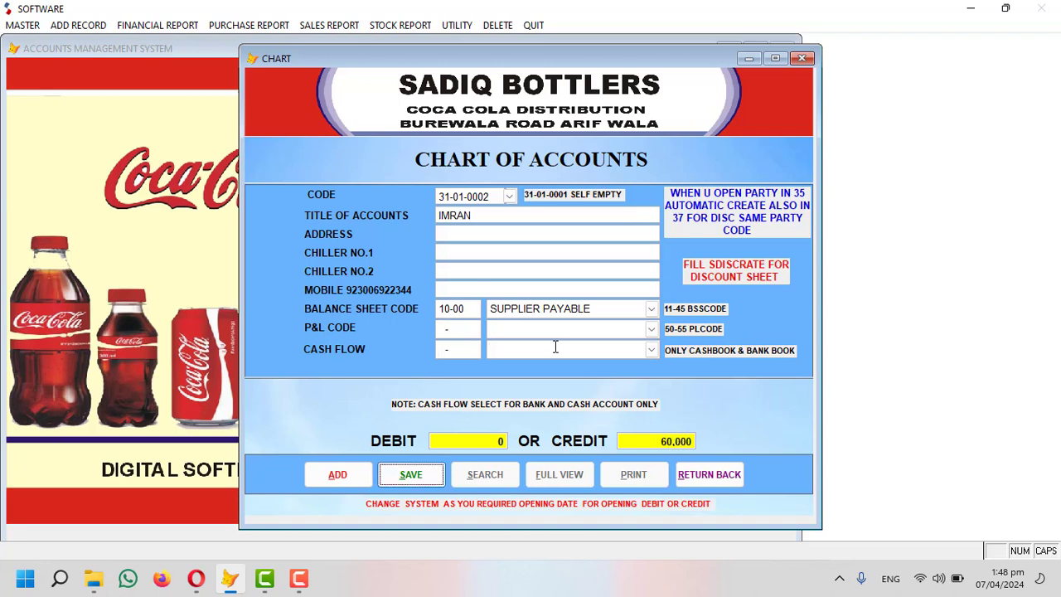
{"action": "key", "text": "Return"}
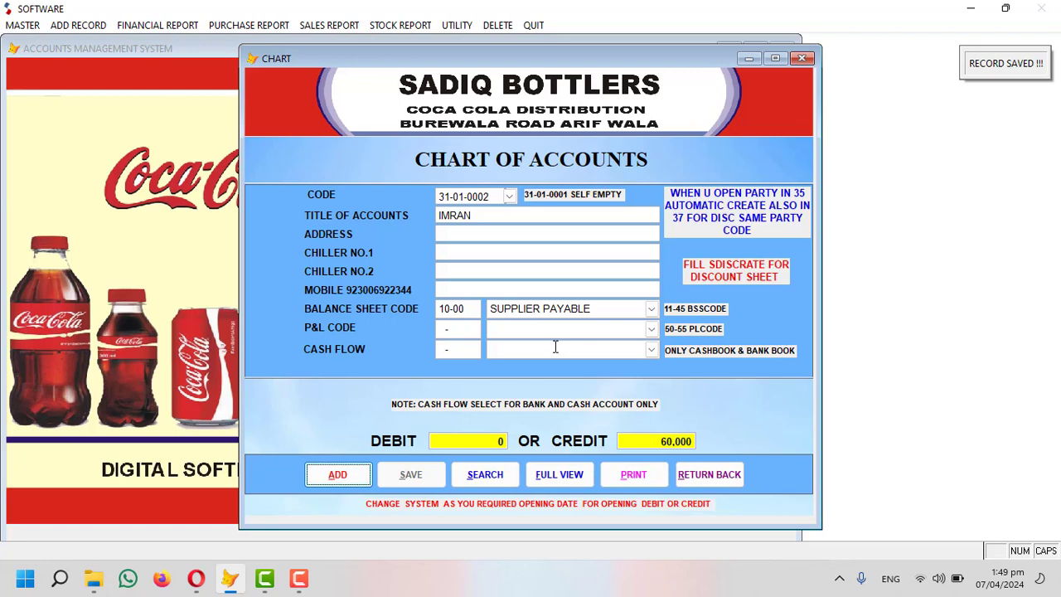
{"action": "key", "text": "Return"}
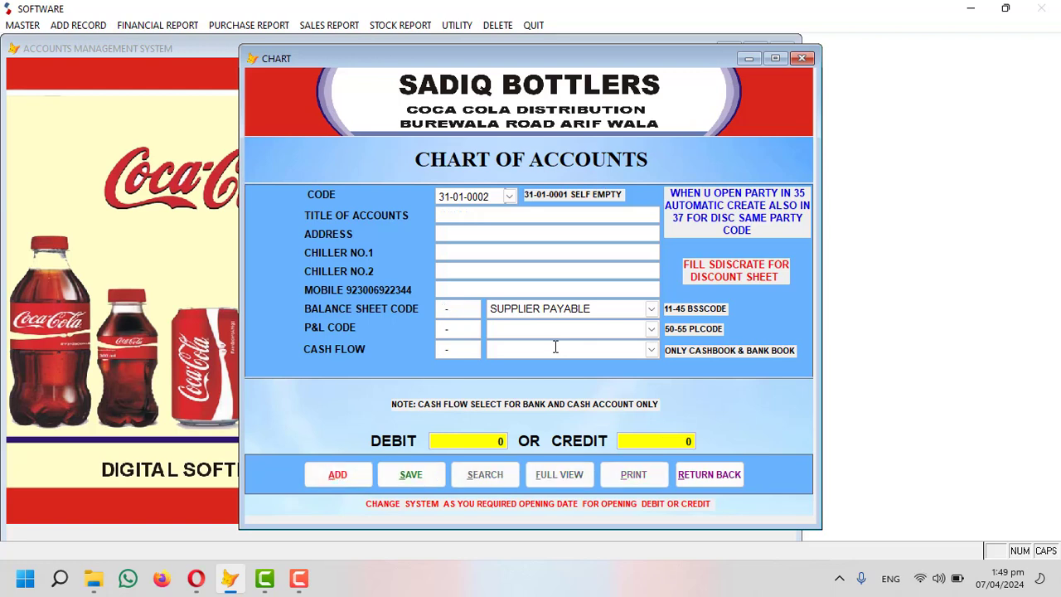
Try code 35-01-0001, find it already used by CASH COUNTER, and return to the blank form.
{"action": "type", "text": "35"}
{"action": "type", "text": "01"}
{"action": "type", "text": "02"}
{"action": "key", "text": "BackSpace"}
{"action": "type", "text": "1-00"}
{"action": "type", "text": "1"}
{"action": "key", "text": "Return"}
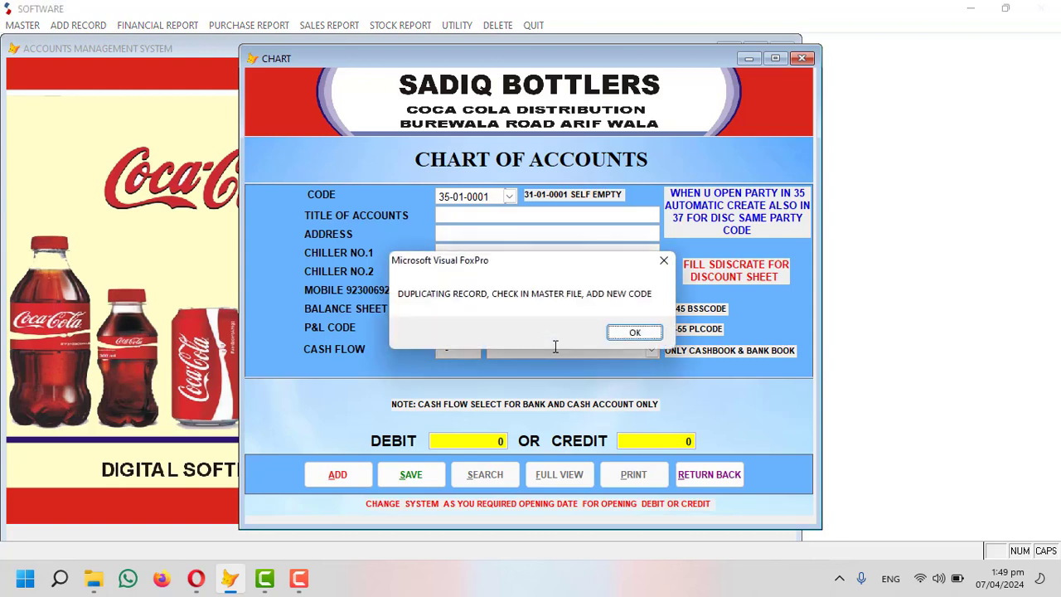
{"action": "key", "text": "Return"}
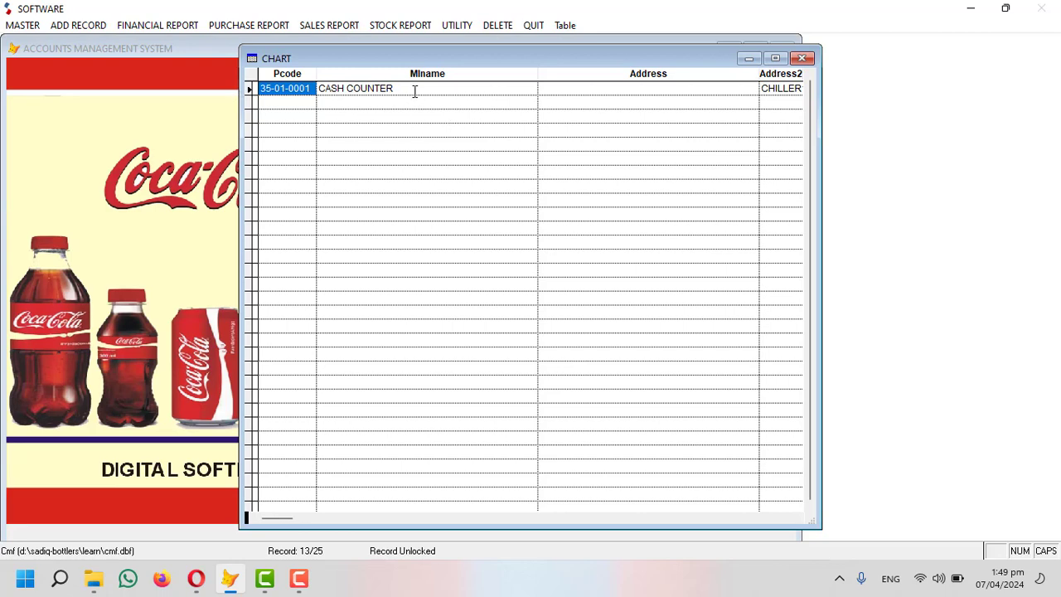
{"action": "key", "text": "Escape"}
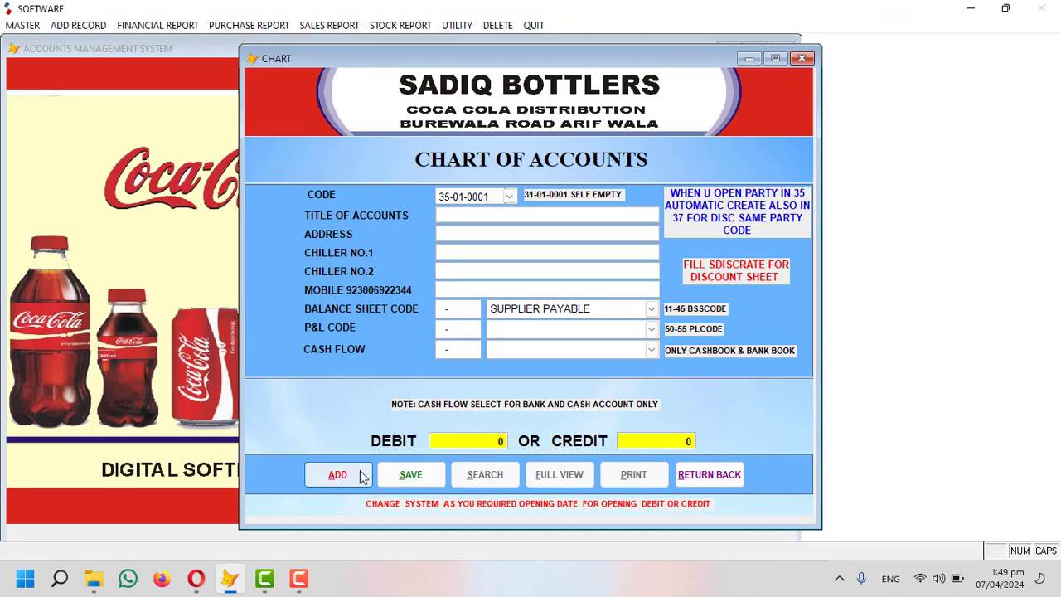
Start account 35-01-0002 titled ARIF COLD DRINK CORNER and enter its address.
{"action": "left_click", "coordinate": [338, 474]}
{"action": "key", "text": "Return"}
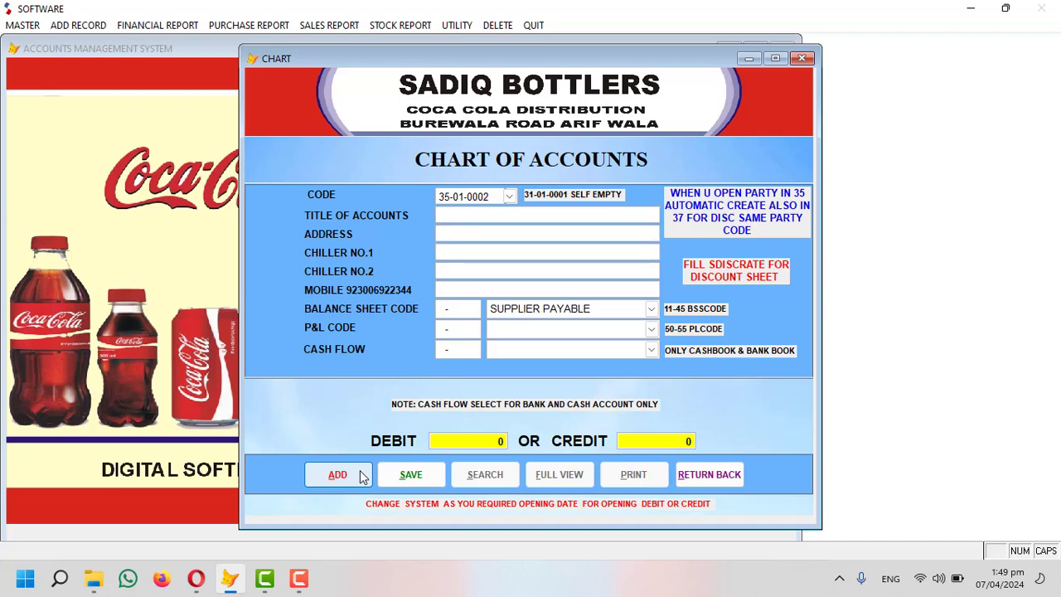
{"action": "type", "text": "ARIF COLD DRINK CO"}
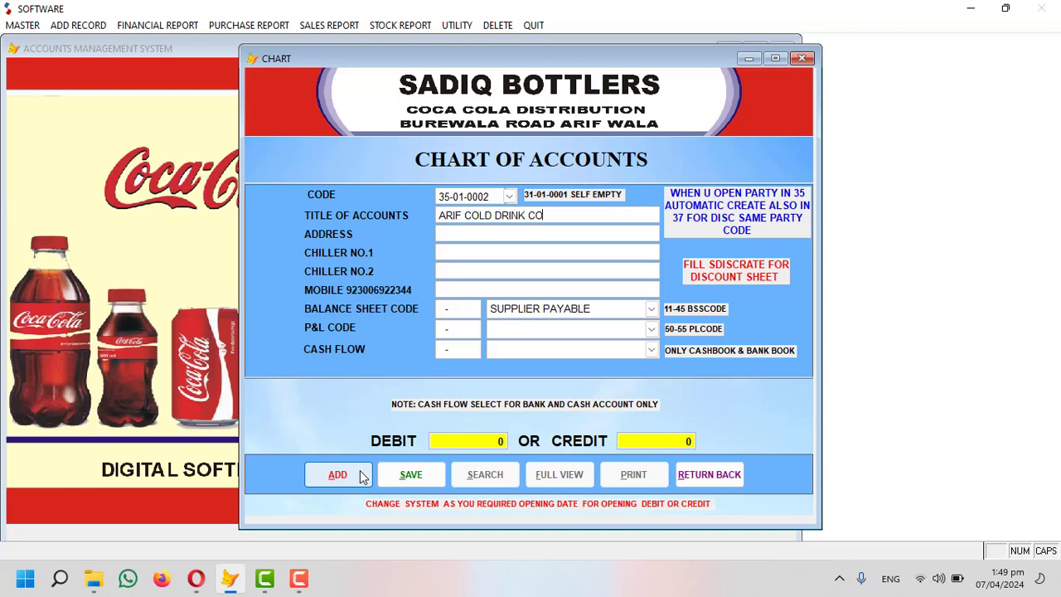
{"action": "type", "text": "RNER"}
{"action": "type", "text": "ARIFWALA "}
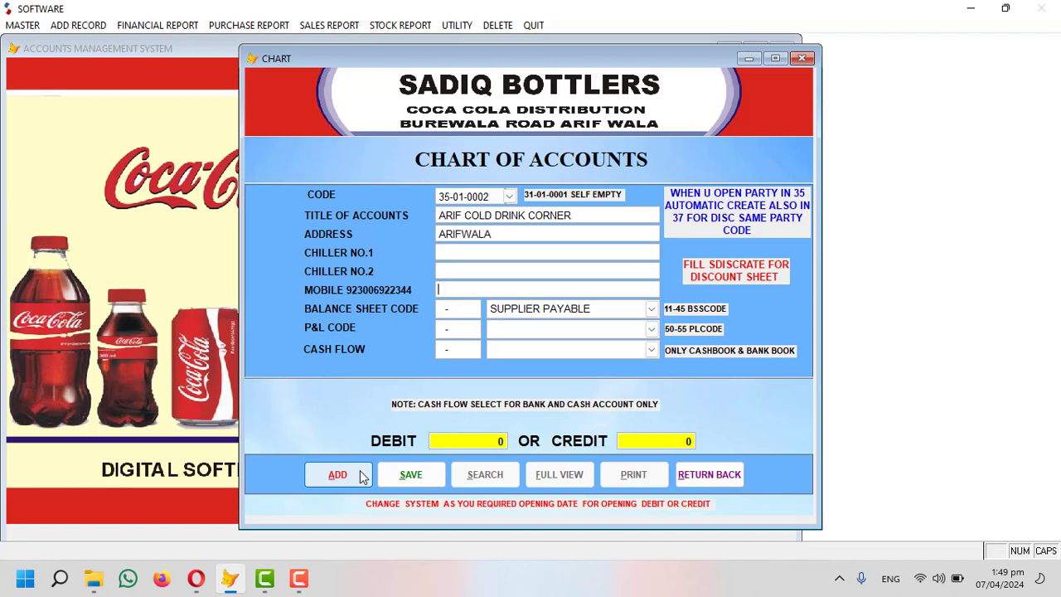
{"action": "type", "text": "92333333"}
Classify it under RECIVABLE (10-03) with an 80,000 opening debit and save.
{"action": "left_click_drag", "start_coordinate": [606, 308], "coordinate": [487, 309]}
{"action": "key", "text": "BackSpace"}
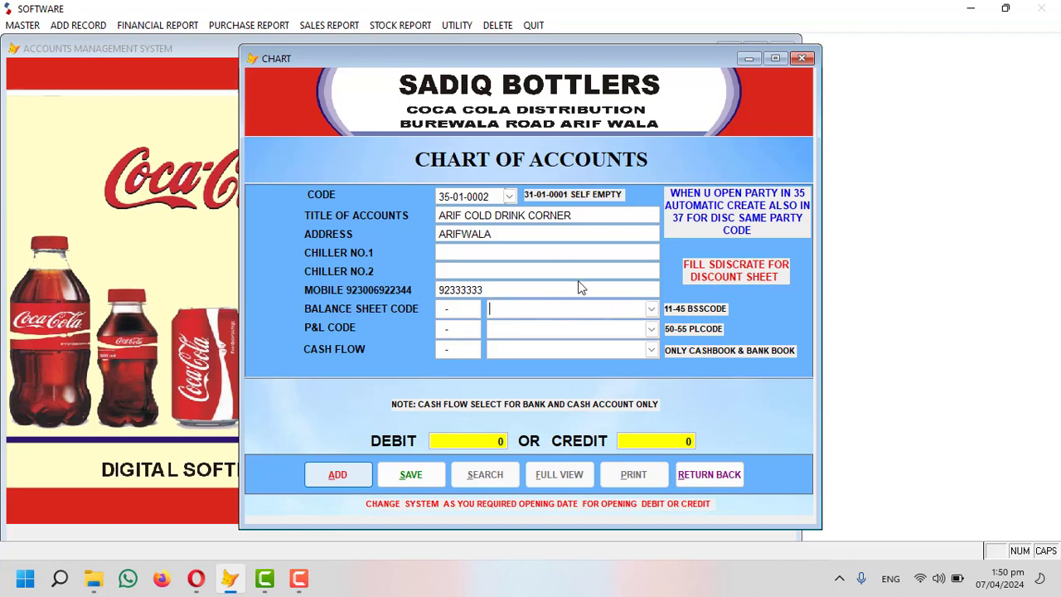
{"action": "left_click", "coordinate": [652, 308]}
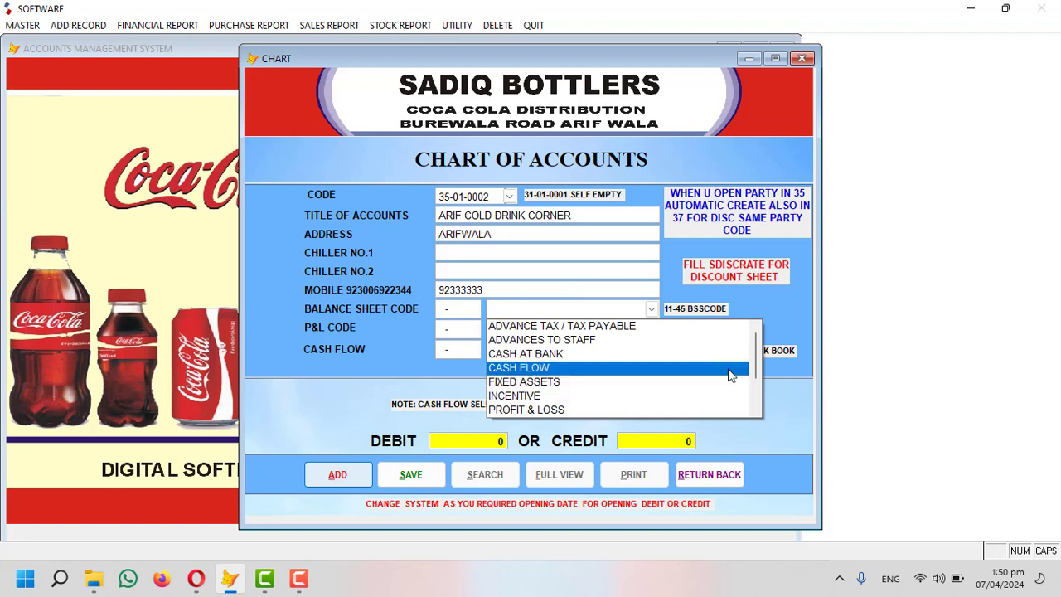
{"action": "scroll", "coordinate": [752, 357], "scroll_direction": "down", "scroll_amount": 2}
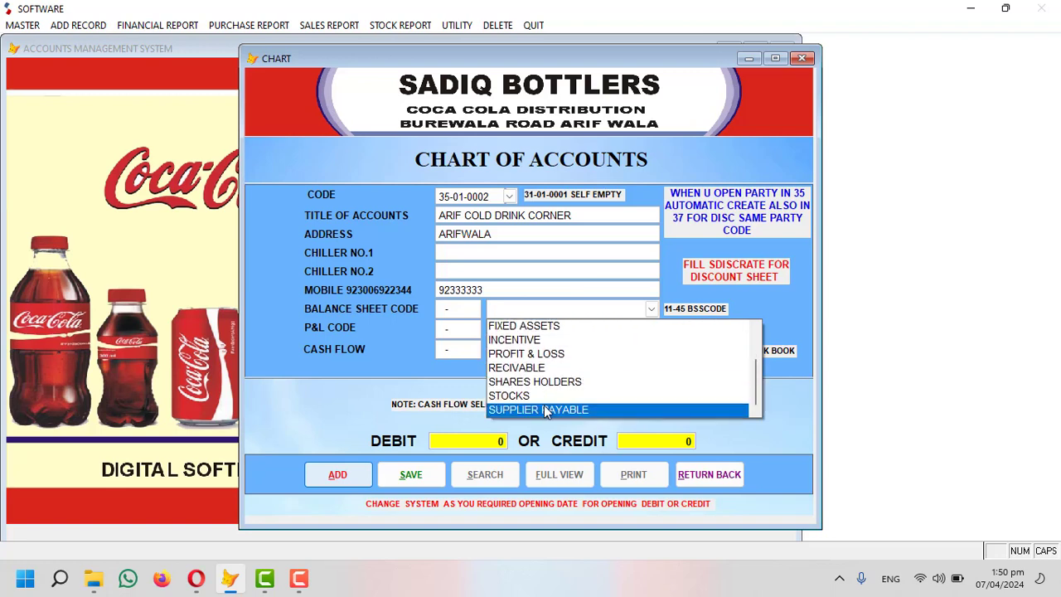
{"action": "left_click", "coordinate": [522, 367]}
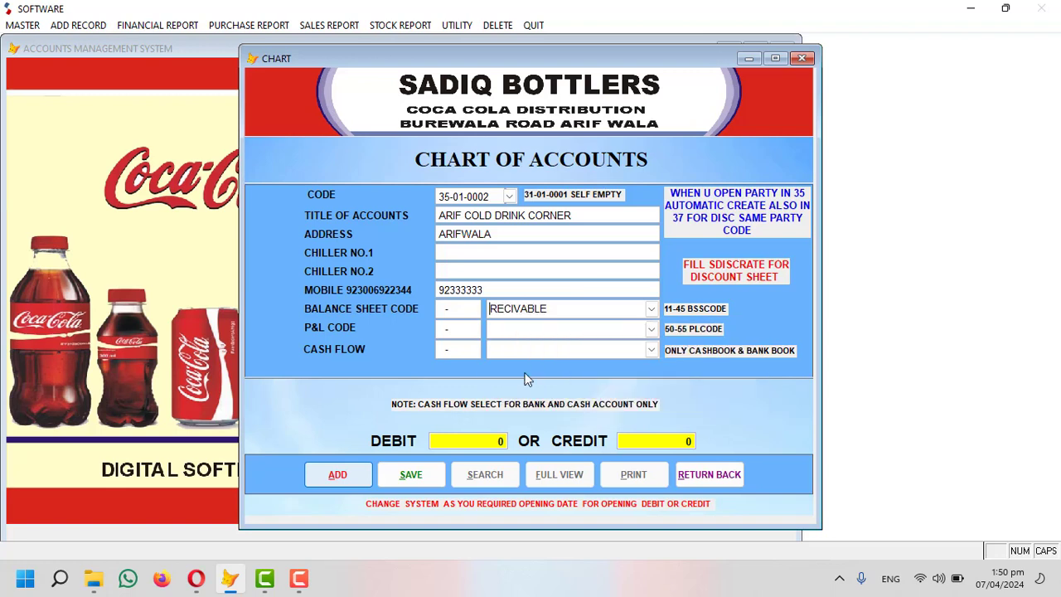
{"action": "key", "text": "Return"}
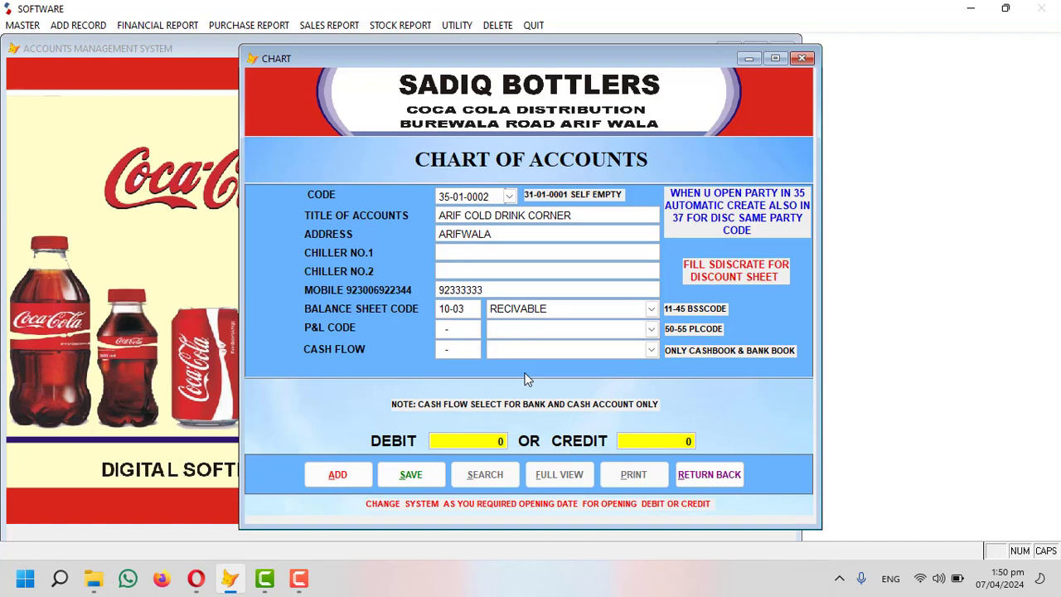
{"action": "type", "text": "800,00"}
{"action": "key", "text": "Return"}
{"action": "key", "text": "Return"}
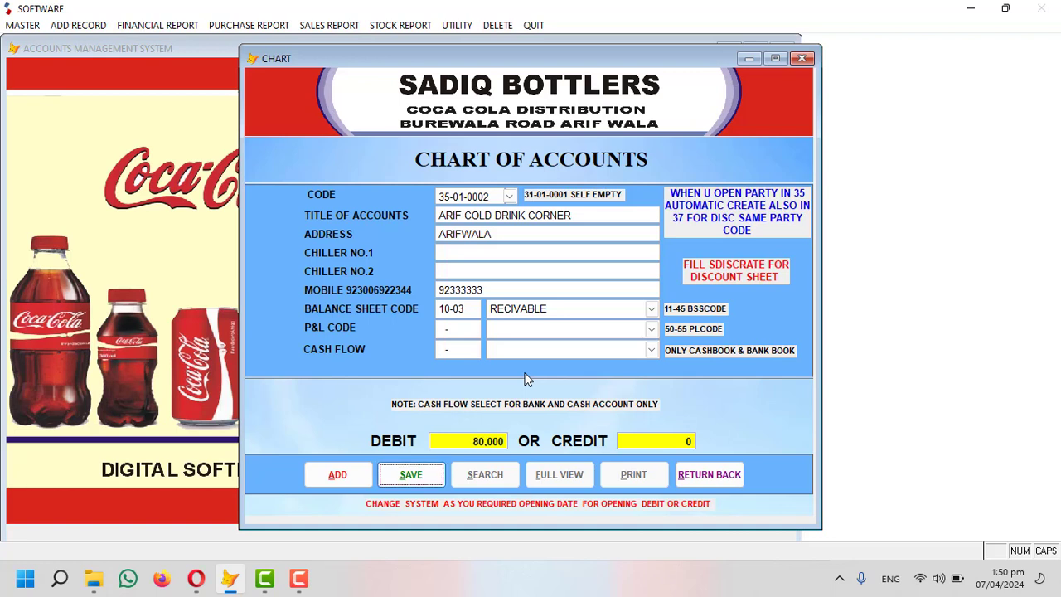
{"action": "key", "text": "Return"}
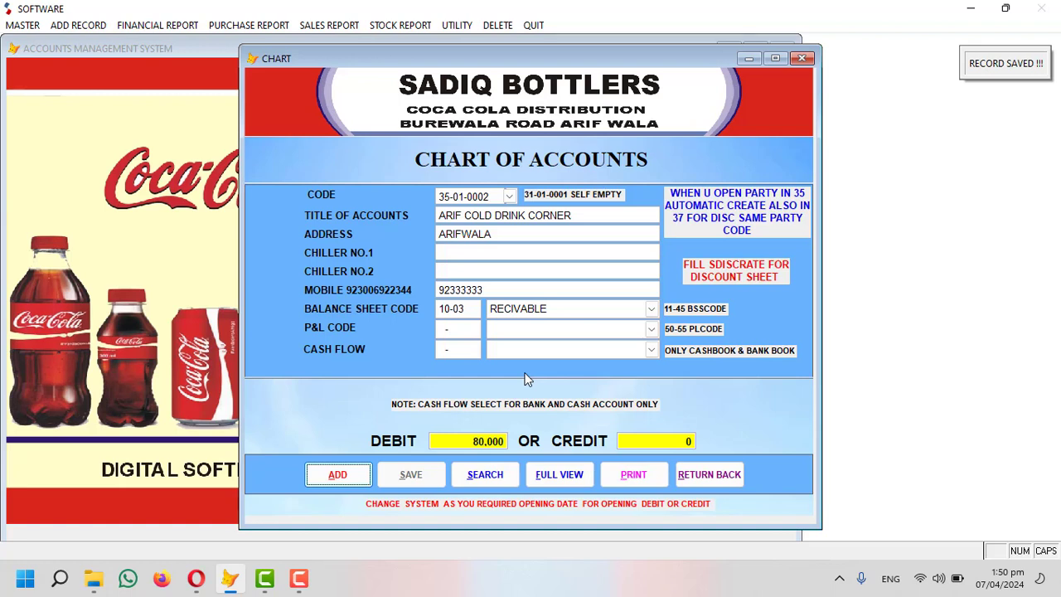
Start another new account with code 45-01-0001.
{"action": "left_click", "coordinate": [346, 474]}
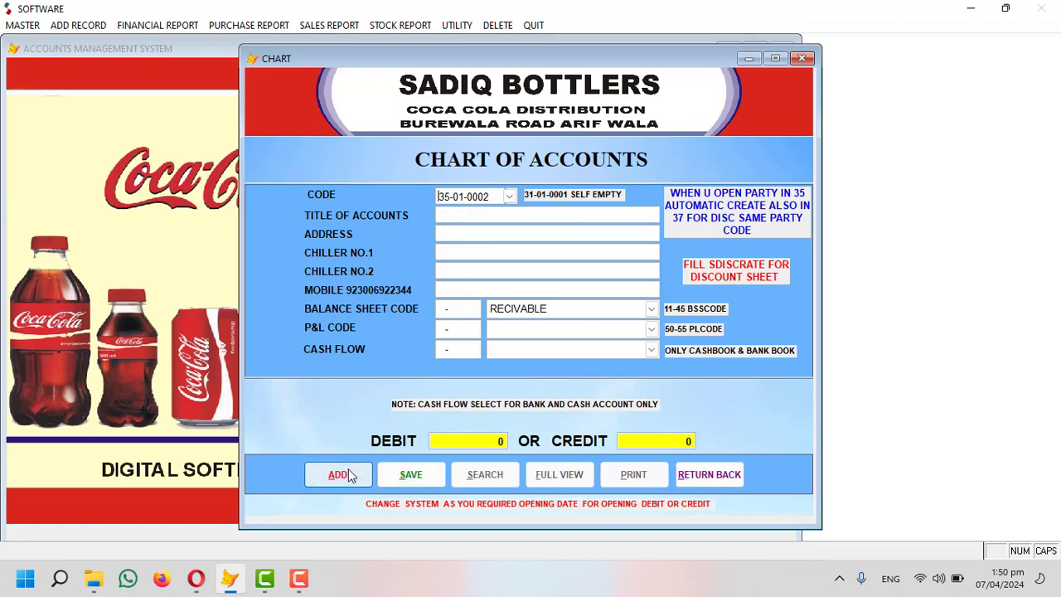
{"action": "type", "text": "5010000"}
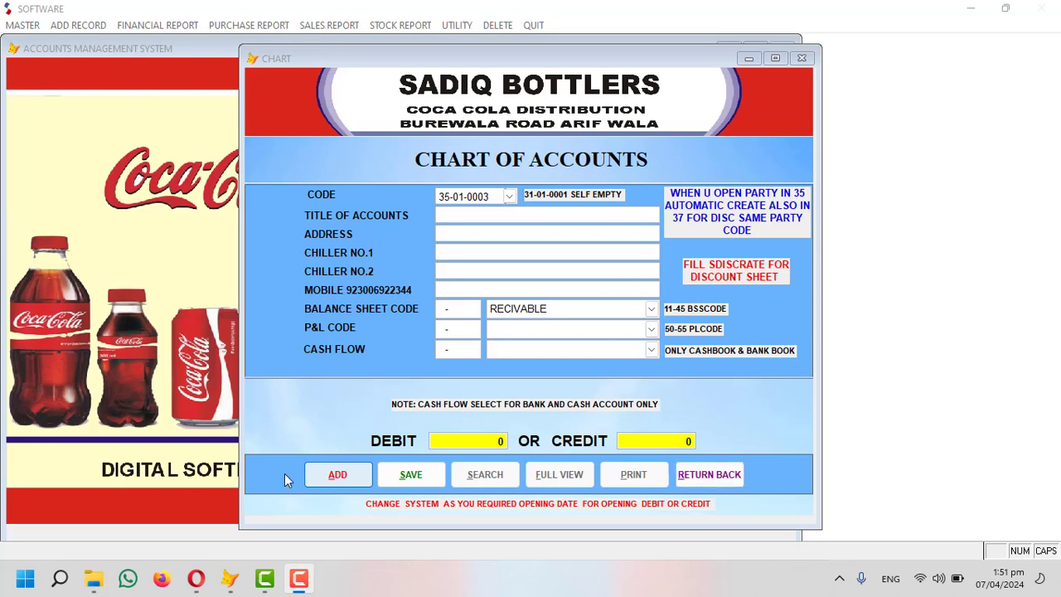
{"action": "left_click", "coordinate": [337, 475]}
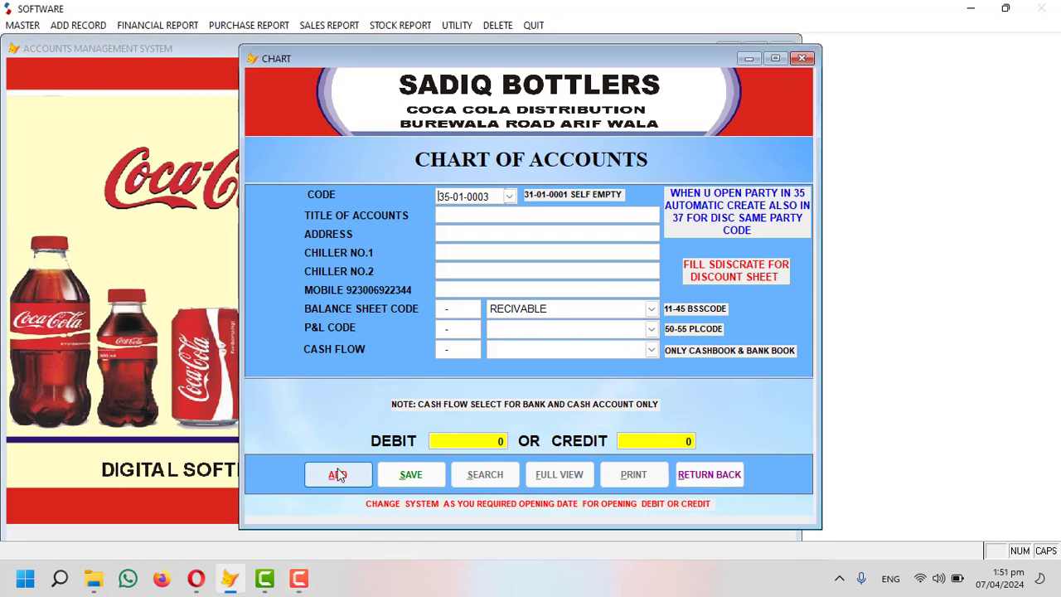
{"action": "type", "text": "45-01-0001"}
Check code 45-01-0001 against the existing accounts, finding the CASH-BOOK account.
{"action": "key", "text": "Return"}
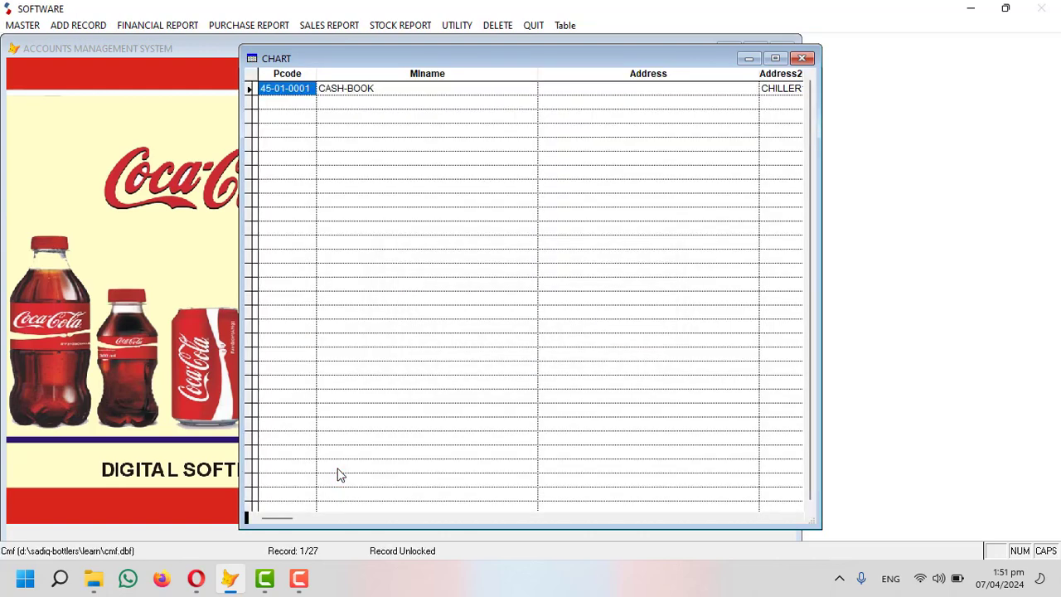
{"action": "left_click", "coordinate": [371, 86]}
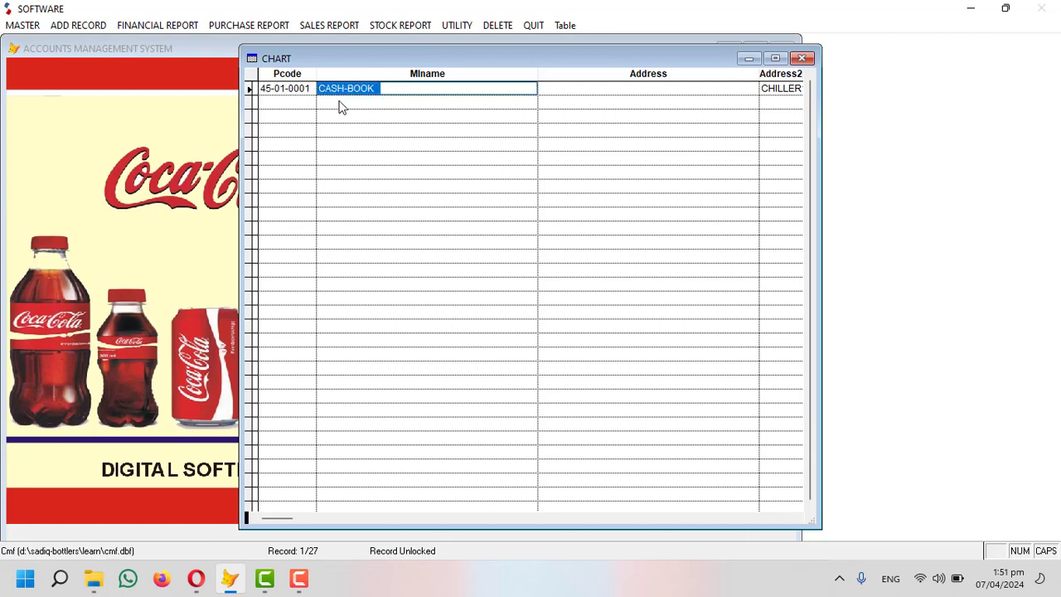
{"action": "key", "text": "Escape"}
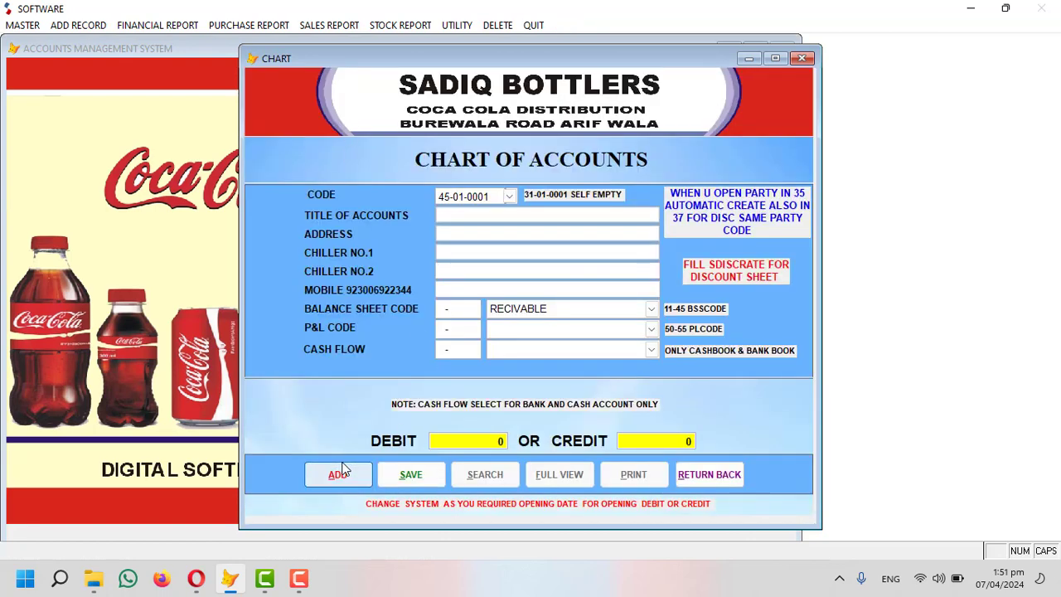
Title new account 45-01-0002 MEEZAN BANK A/C with its bank account number, clearing the balance sheet category.
{"action": "left_click", "coordinate": [342, 471]}
{"action": "key", "text": "Return"}
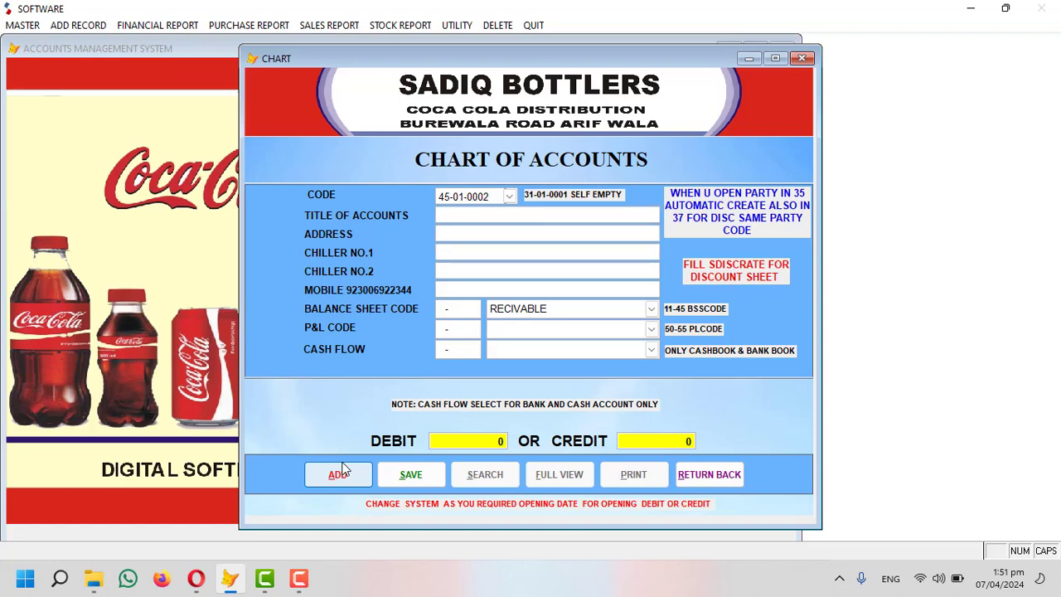
{"action": "type", "text": "MEEZAN BANK A/C"}
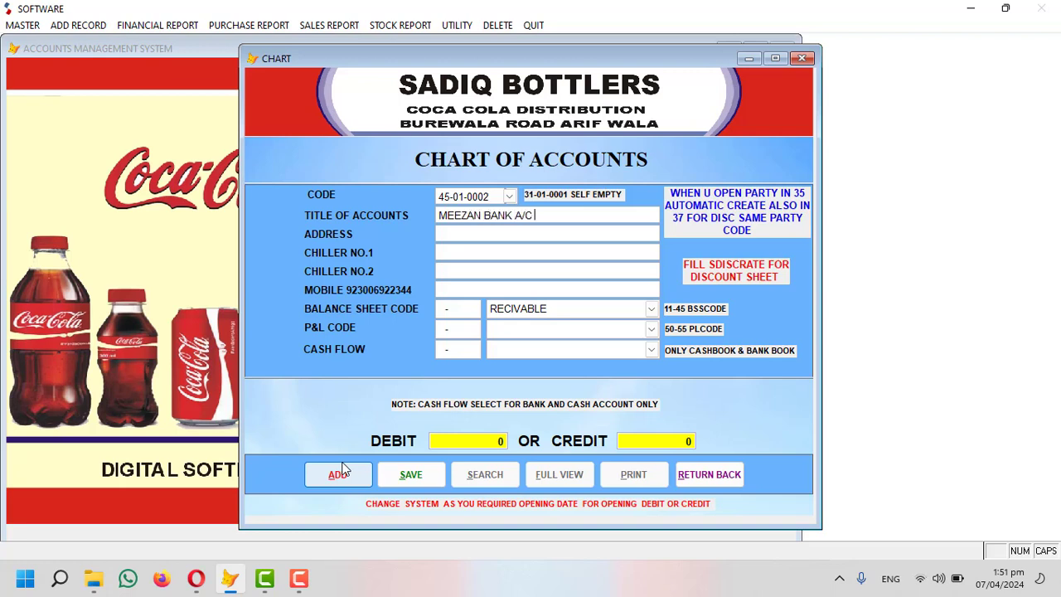
{"action": "key", "text": "shift+End"}
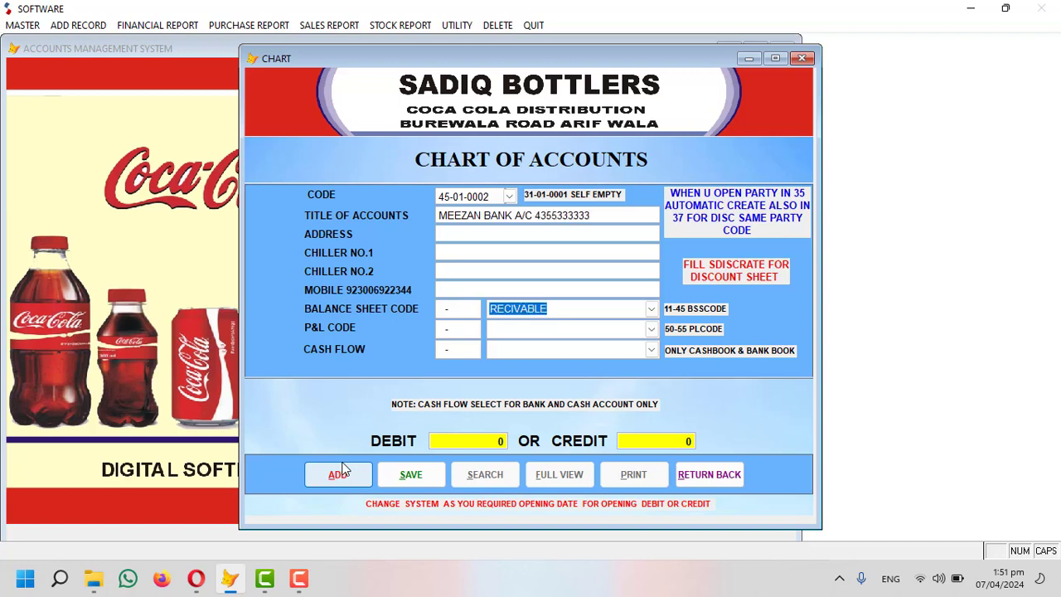
{"action": "key", "text": "Delete"}
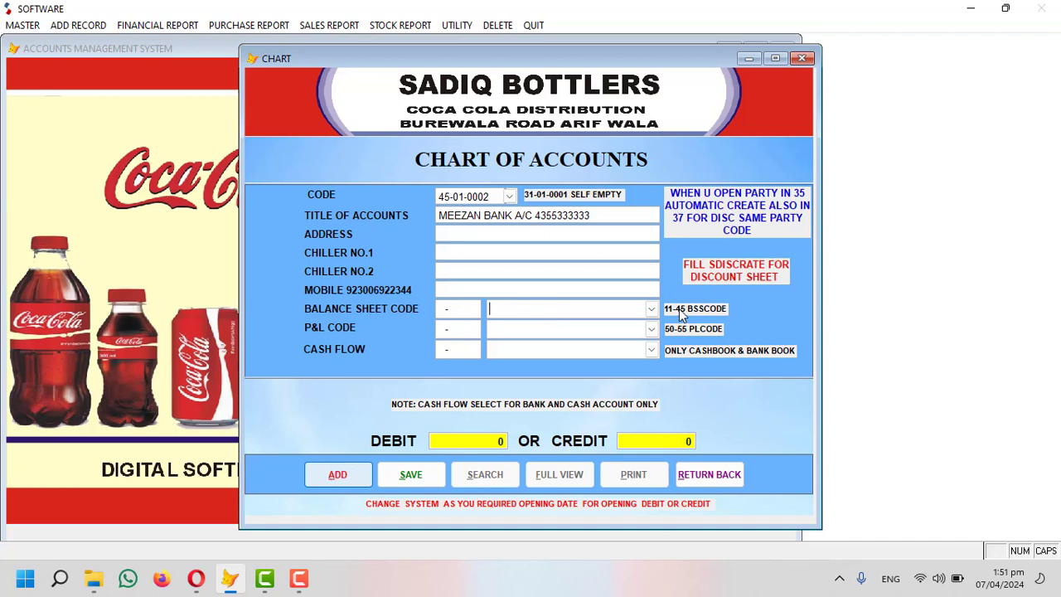
Classify the Meezan Bank account as CASH AT BANK and CASH FLOW, give it a 500,000 debit, save, and close the form.
{"action": "left_click", "coordinate": [651, 308]}
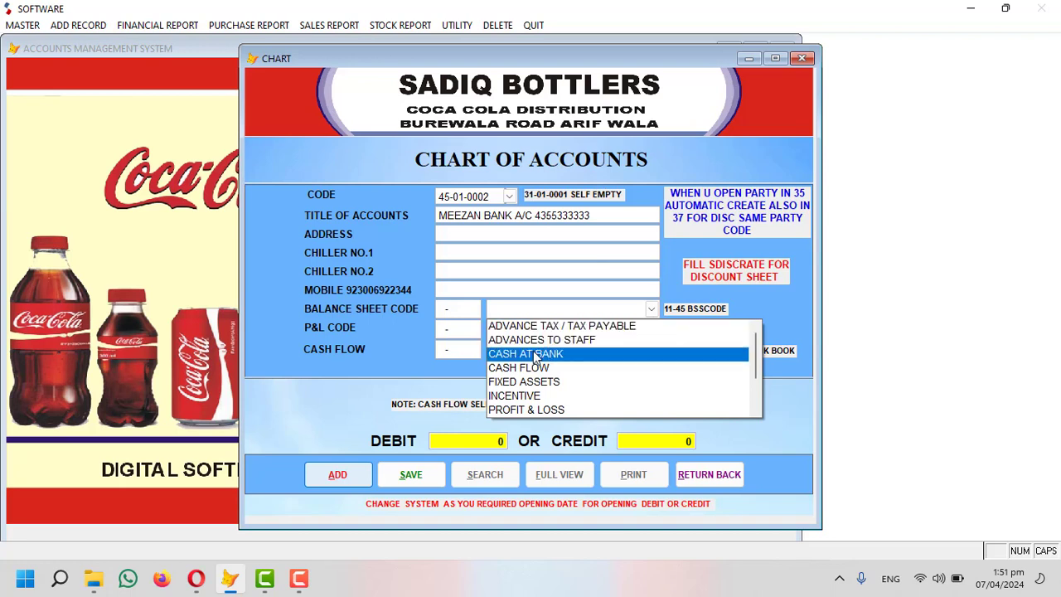
{"action": "left_click", "coordinate": [567, 354]}
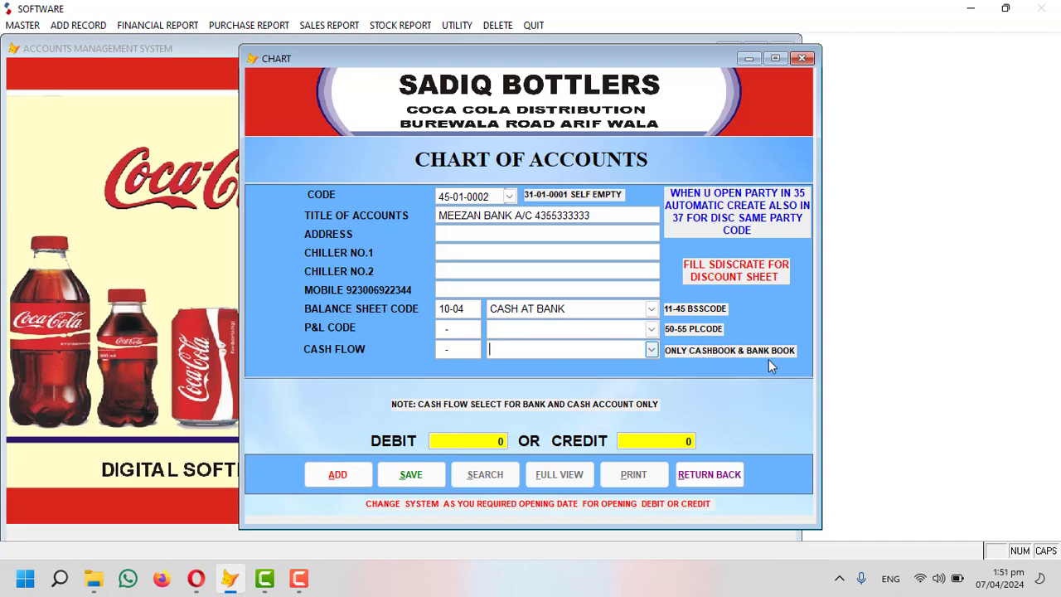
{"action": "left_click", "coordinate": [653, 353]}
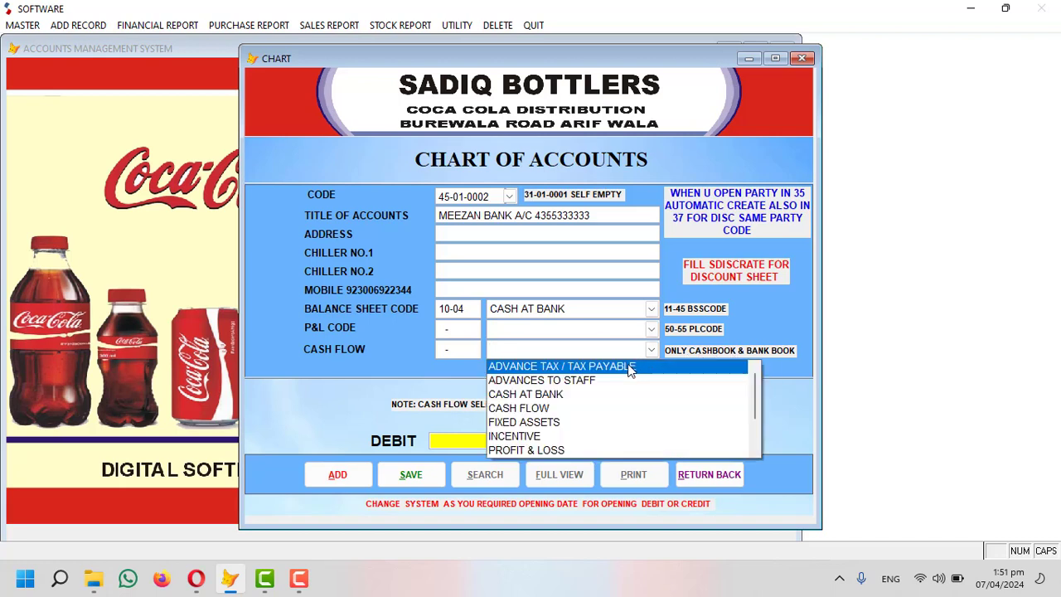
{"action": "left_click", "coordinate": [531, 409]}
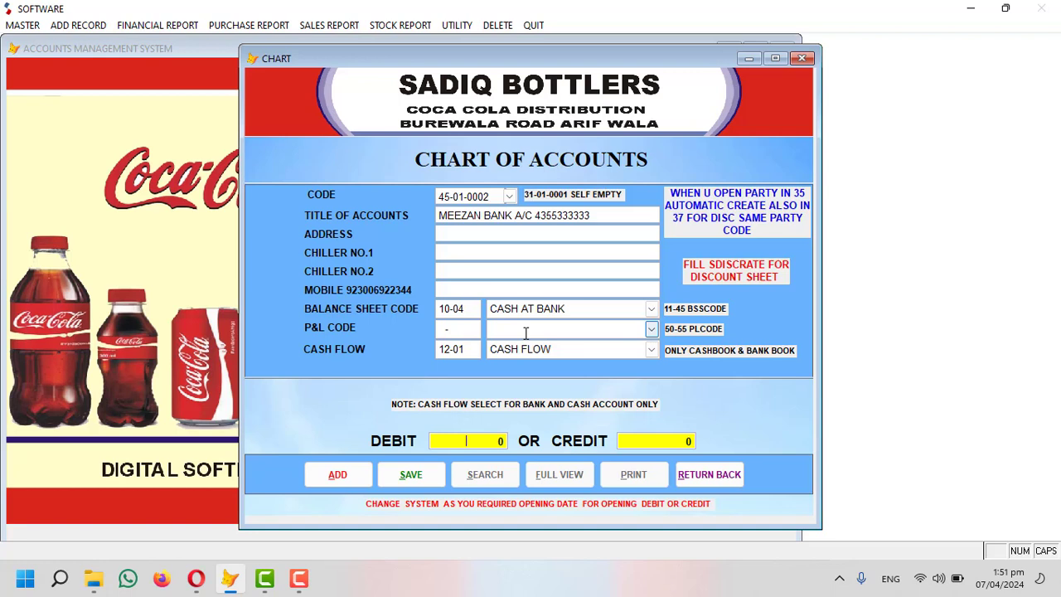
{"action": "type", "text": "50000000"}
{"action": "key", "text": "Return"}
{"action": "key", "text": "Return"}
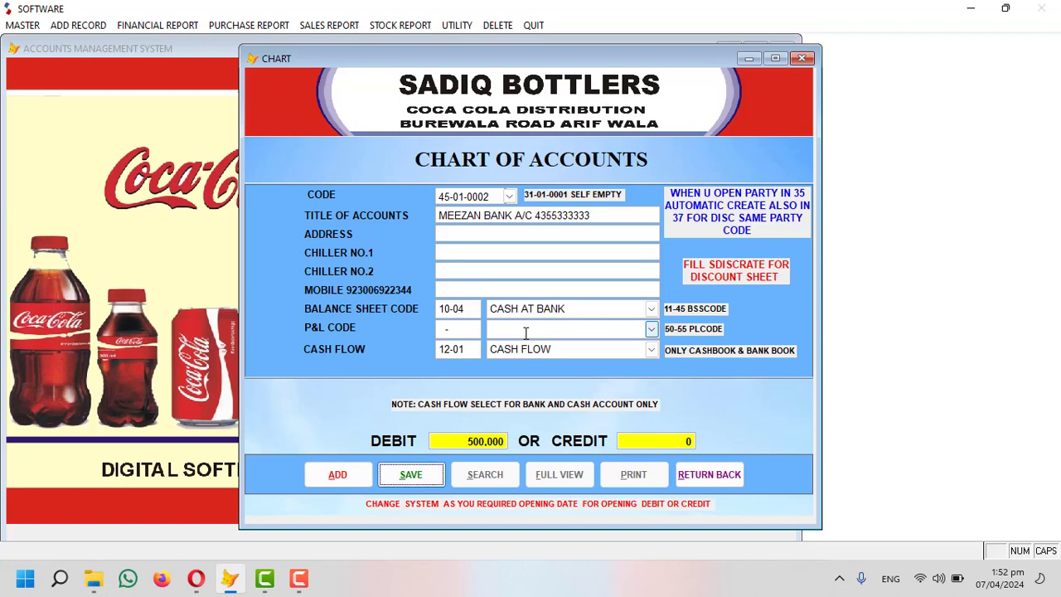
{"action": "key", "text": "Return"}
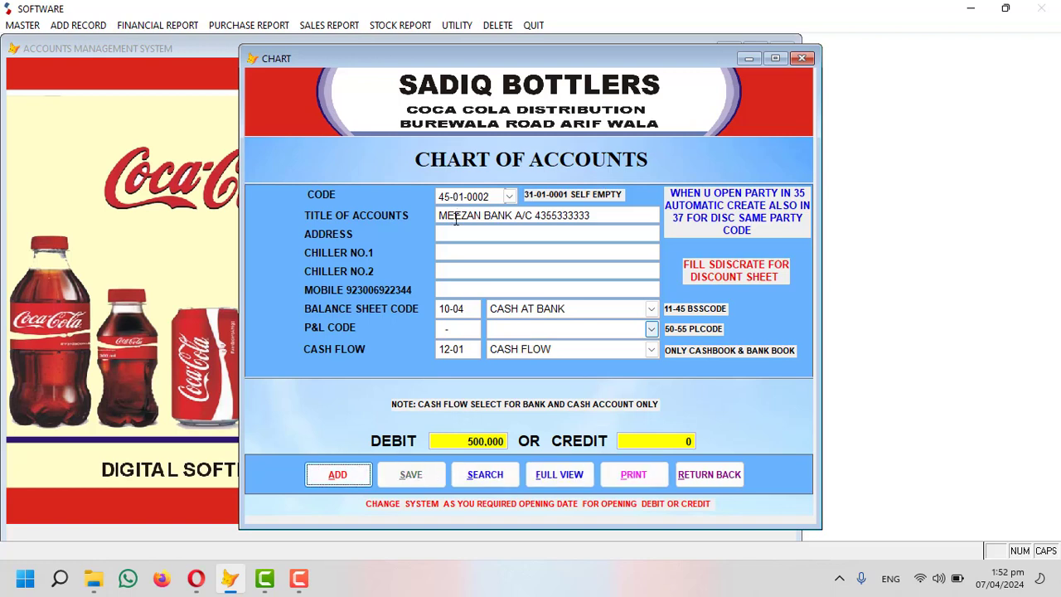
{"action": "left_click", "coordinate": [714, 472]}
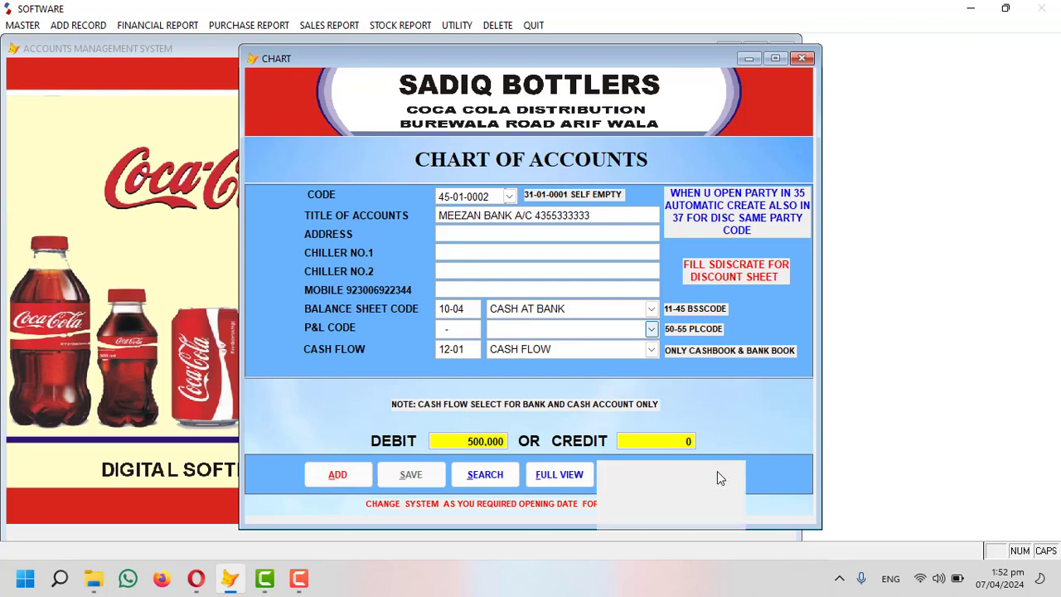
{"action": "left_click", "coordinate": [22, 25]}
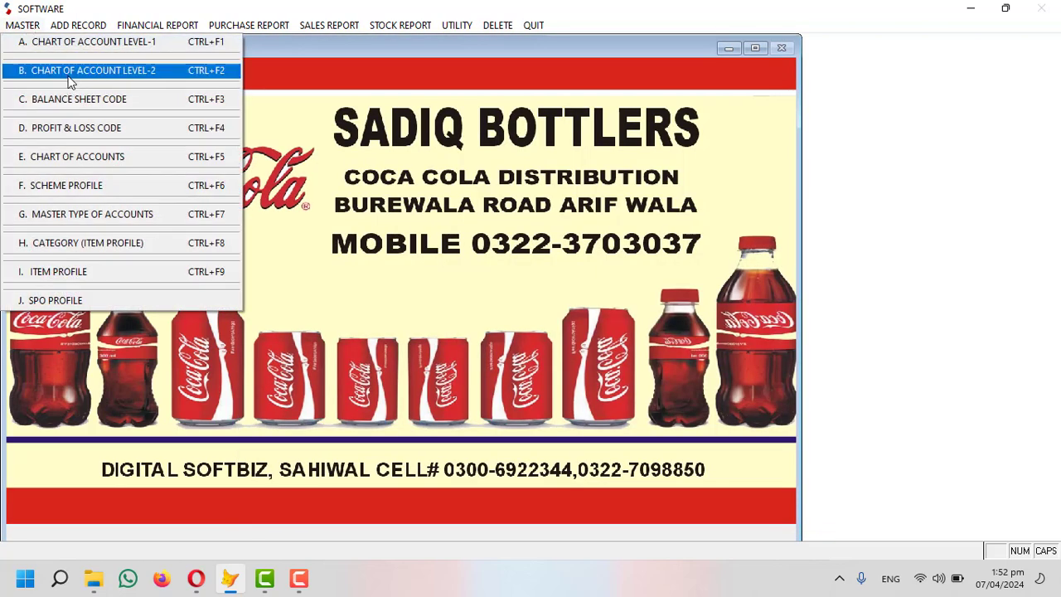
Open Chart of Account Level-2 and view its list of existing level codes.
{"action": "left_click", "coordinate": [86, 157]}
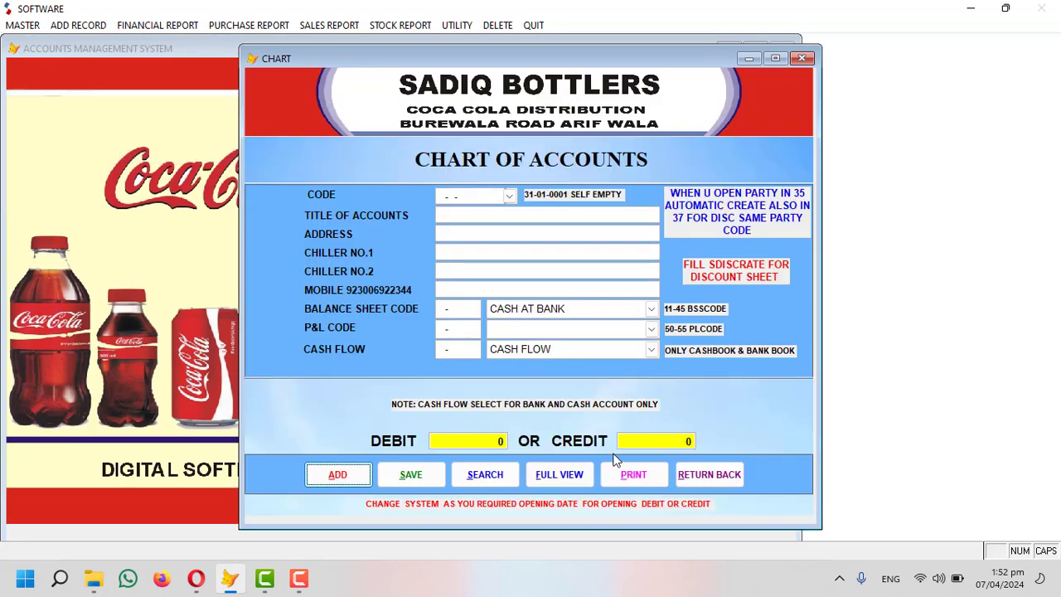
{"action": "left_click", "coordinate": [676, 464]}
{"action": "left_click", "coordinate": [22, 25]}
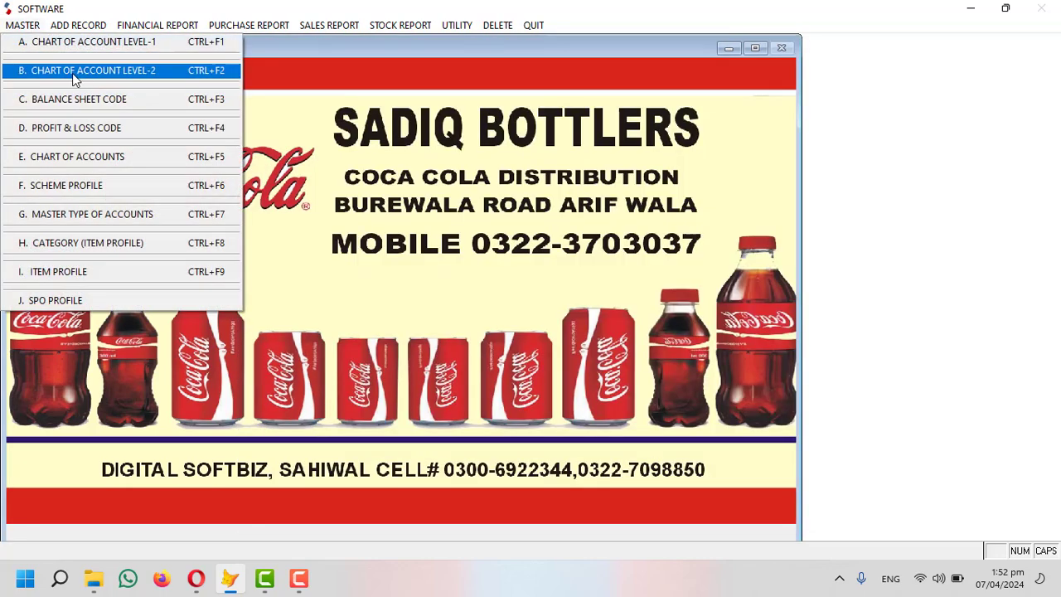
{"action": "left_click", "coordinate": [77, 70]}
{"action": "key", "text": "alt+v"}
{"action": "scroll", "coordinate": [356, 260], "scroll_direction": "down", "scroll_amount": 4}
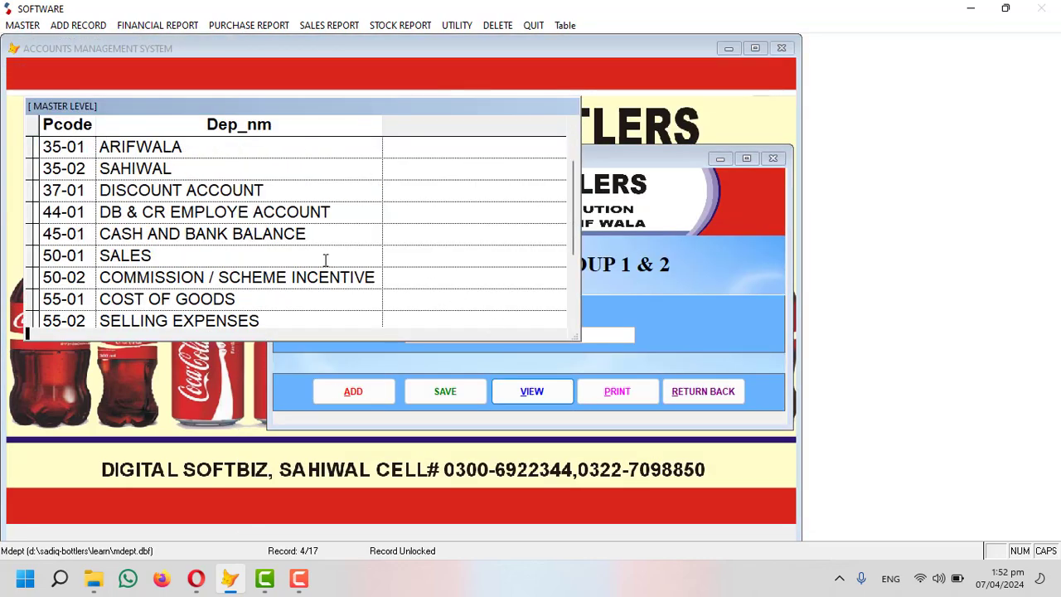
{"action": "double_click", "coordinate": [48, 235]}
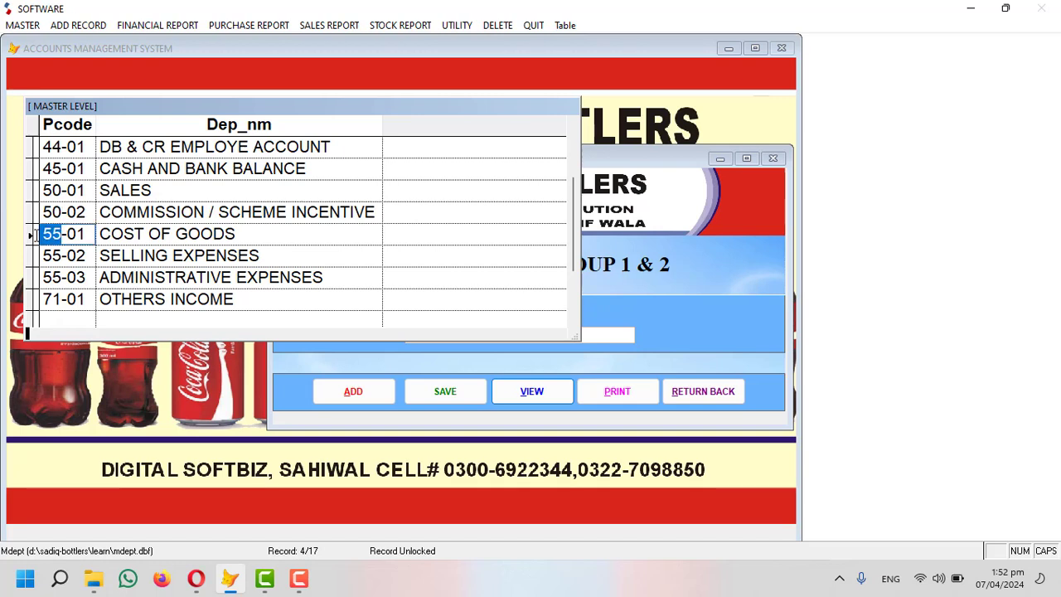
Confirm 55-03 is ADMINISTRATIVE EXPENSES, then reopen the blank Chart of Accounts form.
{"action": "left_click_drag", "start_coordinate": [255, 235], "coordinate": [97, 234]}
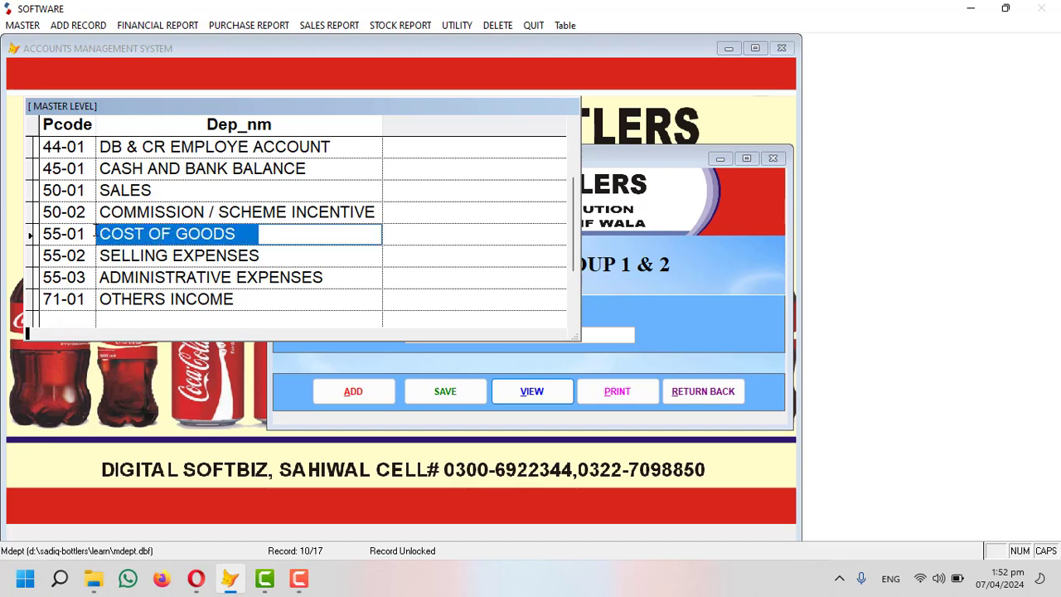
{"action": "left_click_drag", "start_coordinate": [277, 258], "coordinate": [88, 255]}
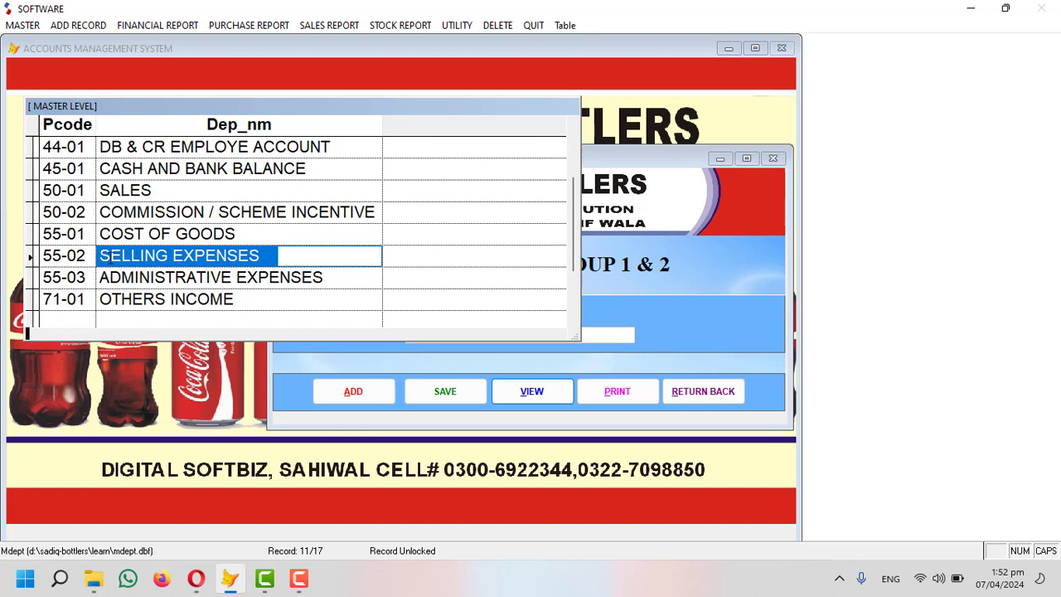
{"action": "left_click", "coordinate": [89, 276]}
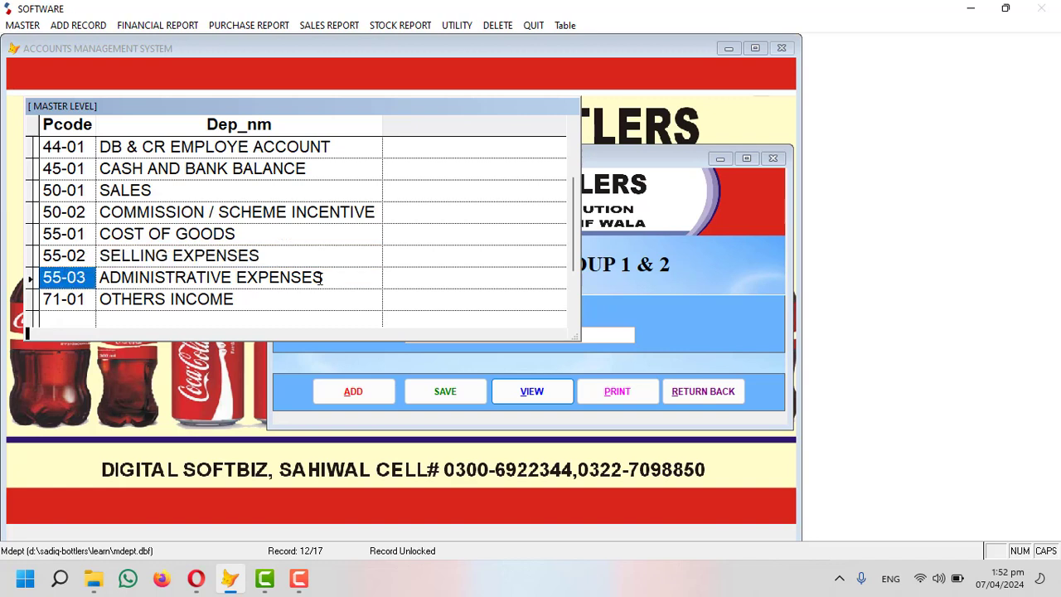
{"action": "left_click", "coordinate": [62, 277]}
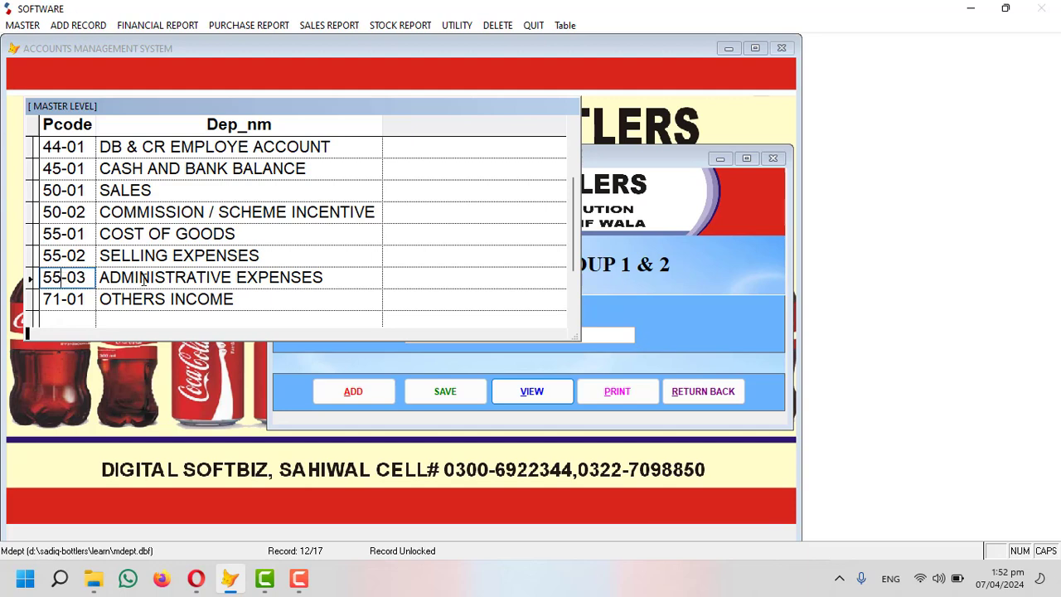
{"action": "key", "text": "Escape"}
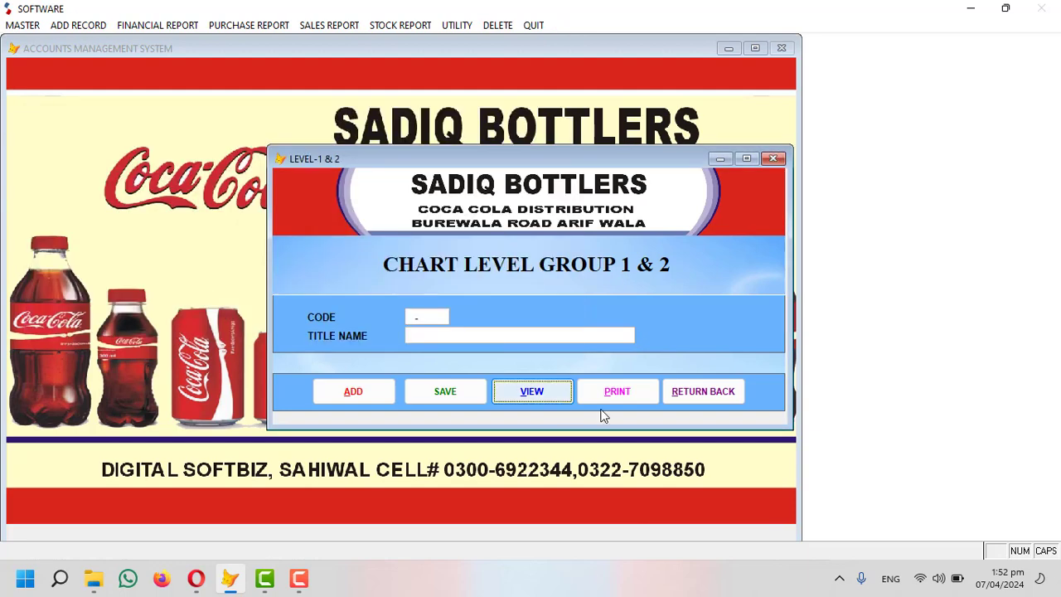
{"action": "left_click", "coordinate": [704, 395]}
{"action": "left_click", "coordinate": [25, 26]}
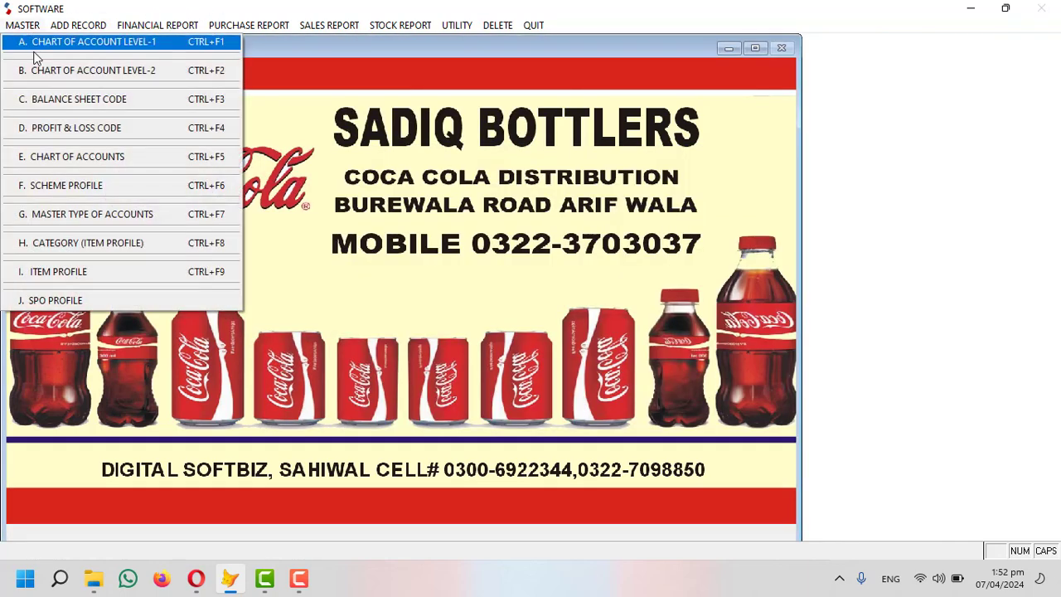
{"action": "left_click", "coordinate": [150, 161]}
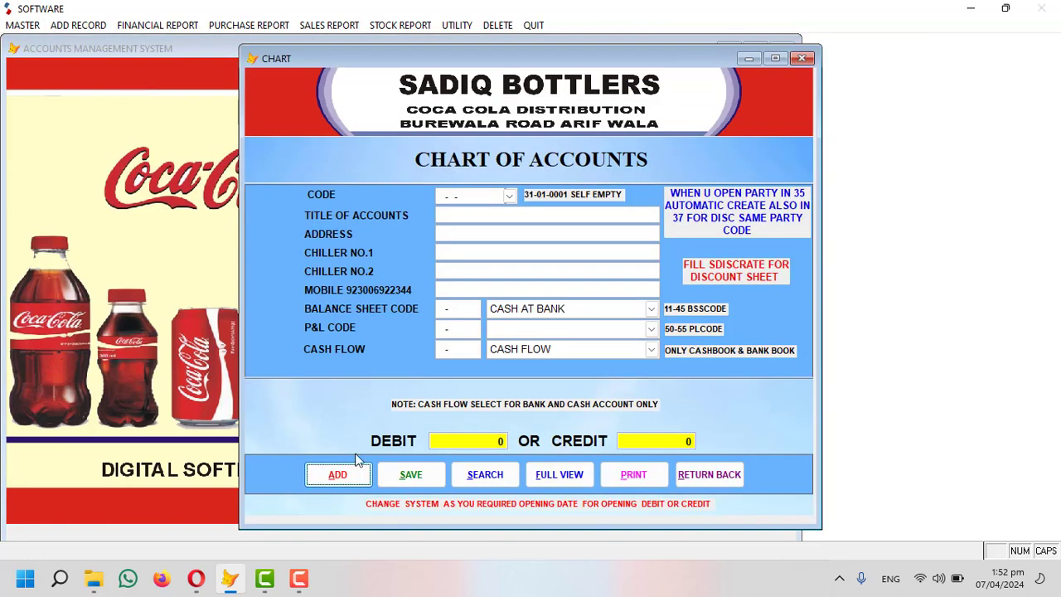
Try code 55-03-0001, find it held by MISC EXPENSES, and enter 55-03-0002 titled FOOD EXP.
{"action": "left_click", "coordinate": [342, 474]}
{"action": "type", "text": "55030000"}
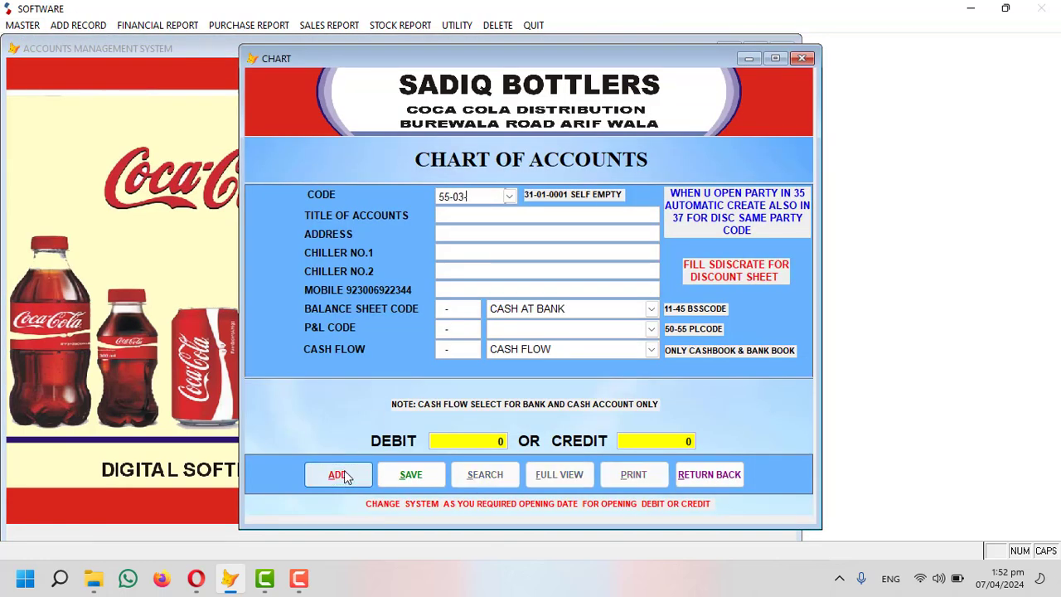
{"action": "type", "text": "1"}
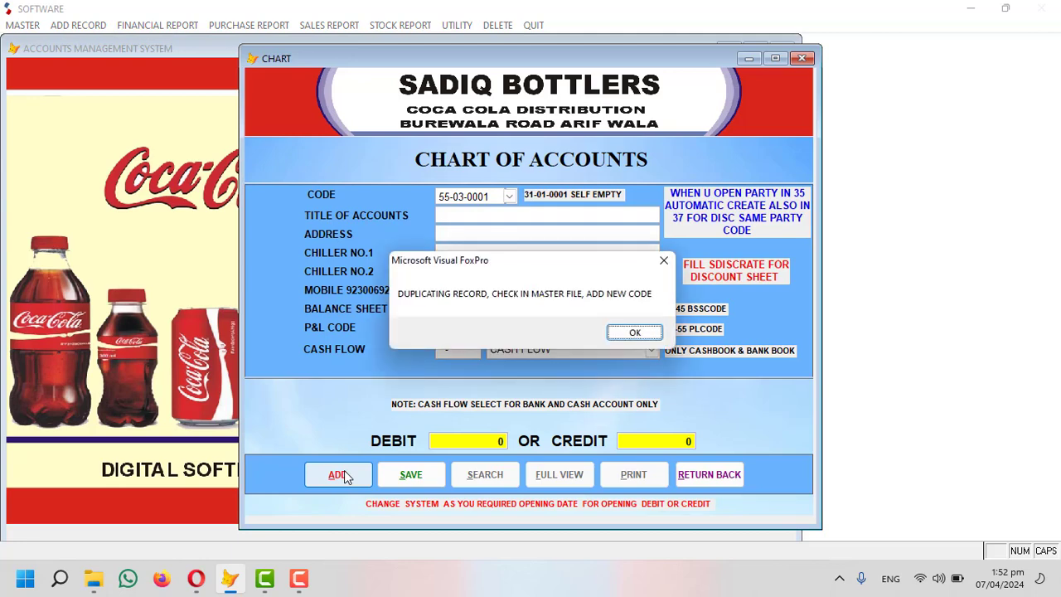
{"action": "key", "text": "Return"}
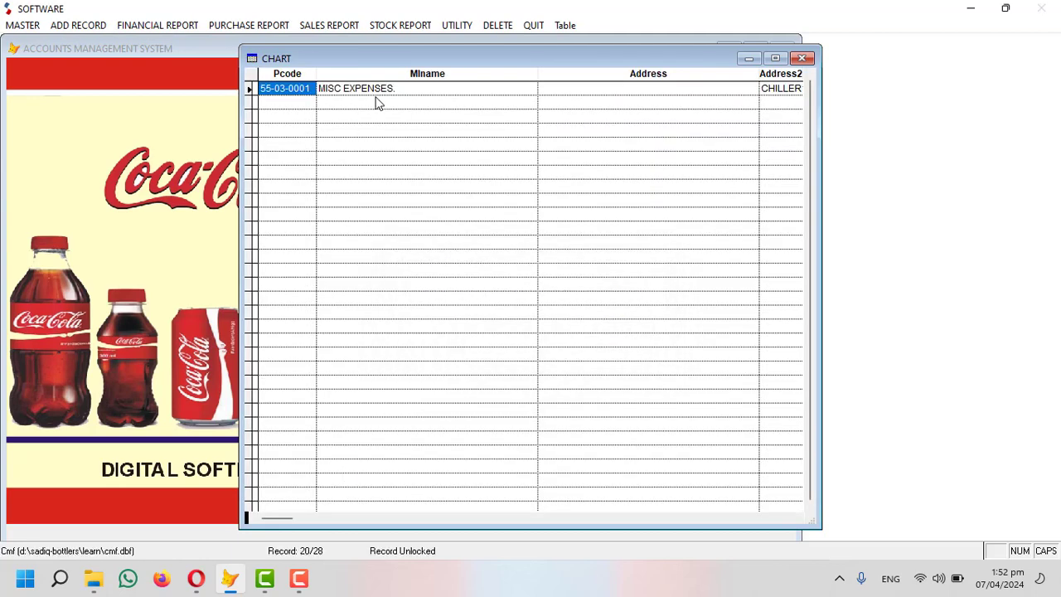
{"action": "key", "text": "Escape"}
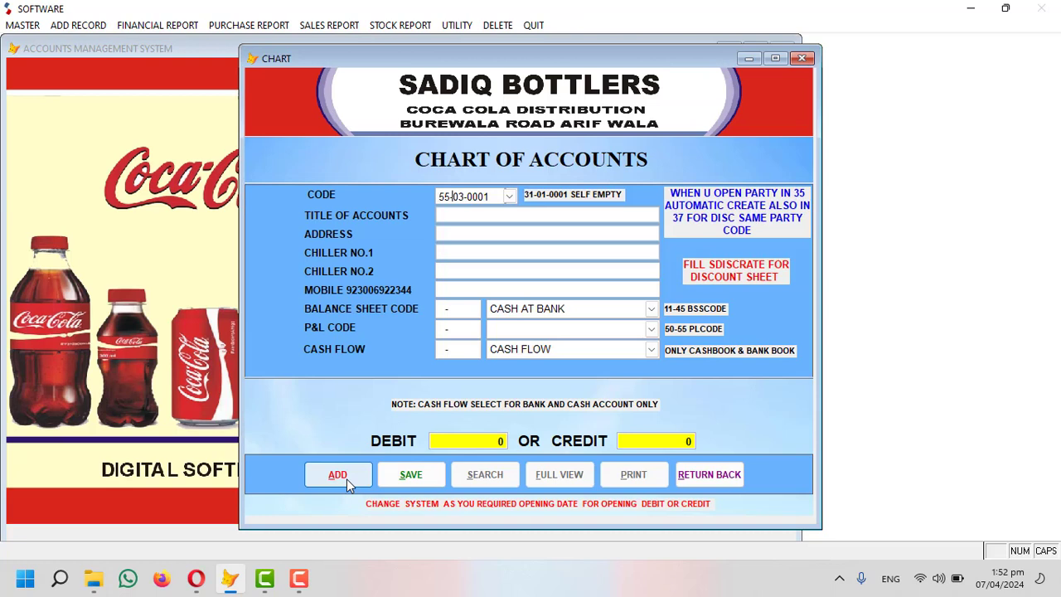
{"action": "type", "text": "030002"}
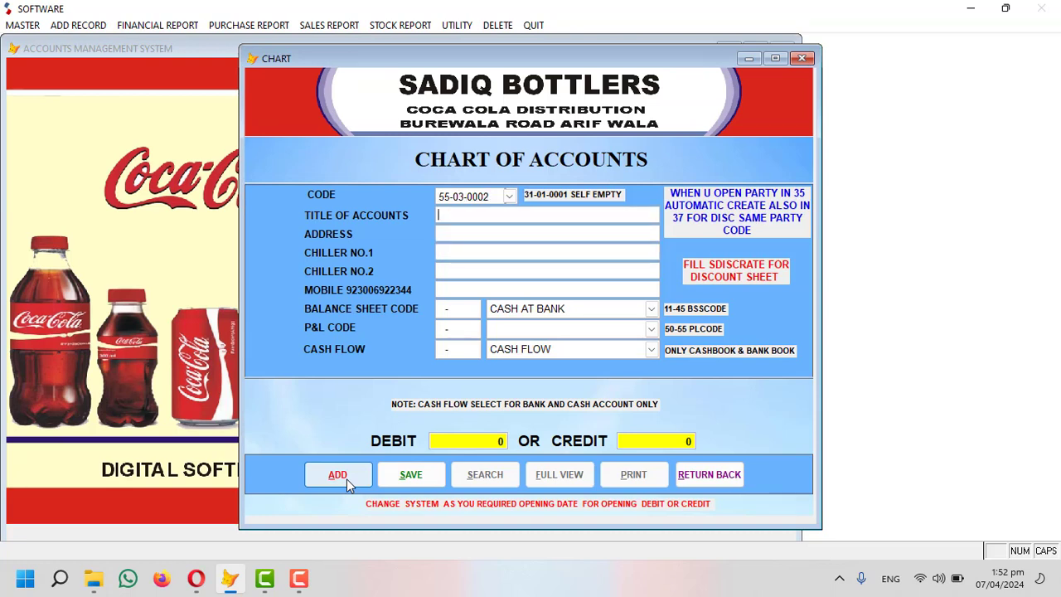
{"action": "type", "text": "FOOD EXP"}
Save FOOD EXP under P&L ADMINISTRATIVE EXPENSES with no balance sheet or cash flow code, then enter PETROL EXP.
{"action": "key", "text": "Return"}
{"action": "key", "text": "BackSpace"}
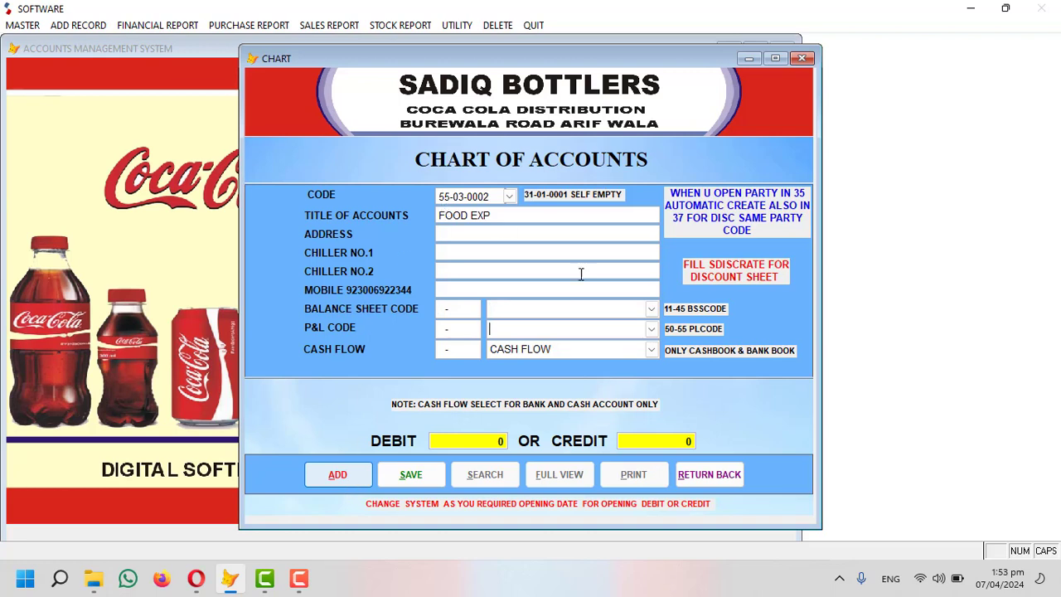
{"action": "left_click", "coordinate": [653, 329]}
{"action": "left_click", "coordinate": [526, 363]}
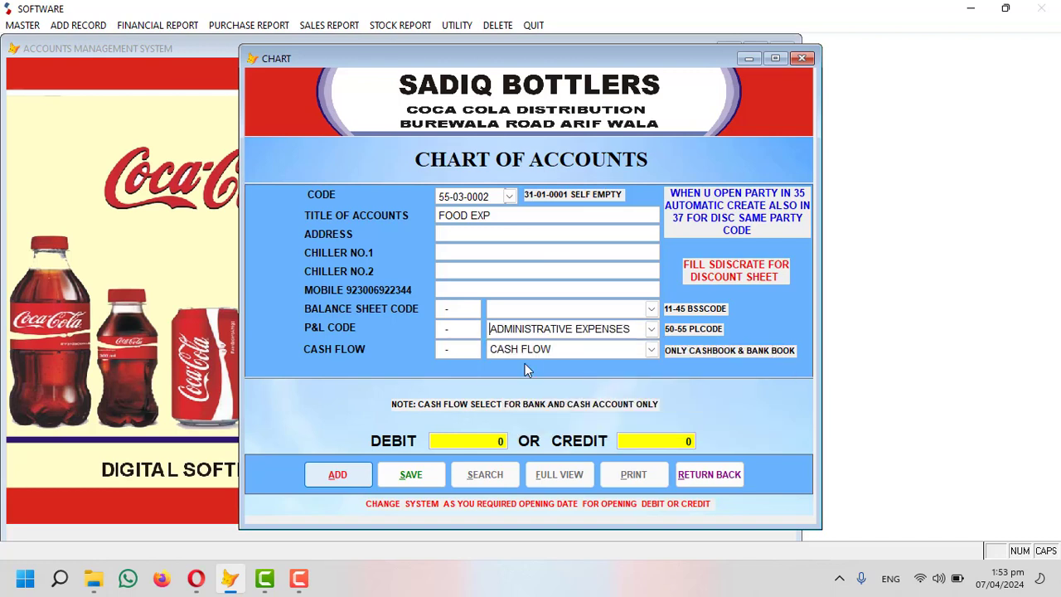
{"action": "key", "text": "shift+End"}
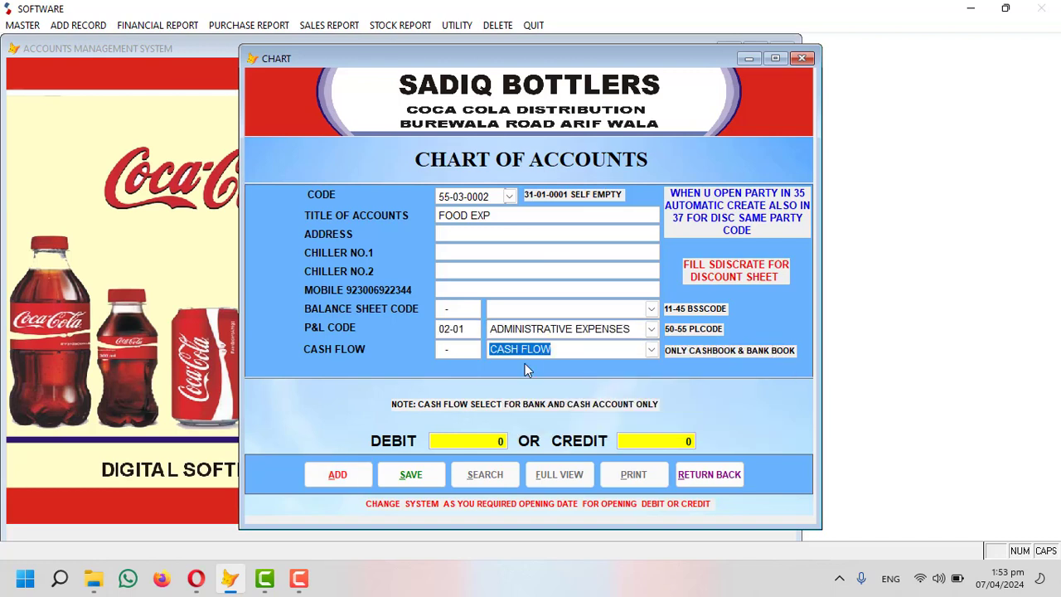
{"action": "key", "text": "BackSpace"}
{"action": "key", "text": "Return"}
{"action": "key", "text": "Return"}
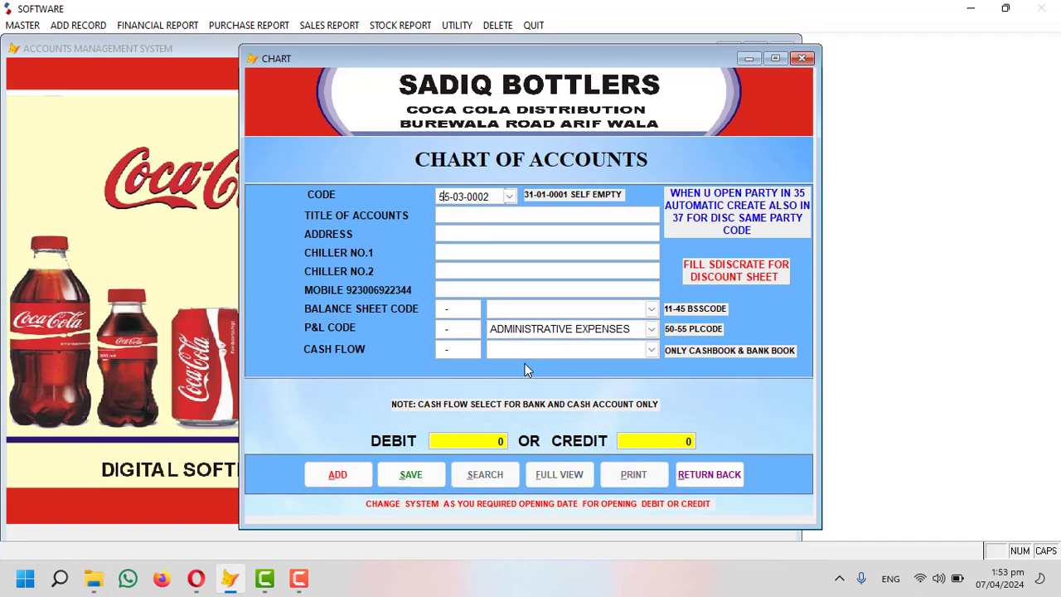
{"action": "type", "text": "50"}
{"action": "type", "text": "0000"}
{"action": "type", "text": "PETROL E"}
{"action": "type", "text": "XP"}
{"action": "key", "text": "Return"}
{"action": "key", "text": "Return"}
{"action": "key", "text": "Return"}
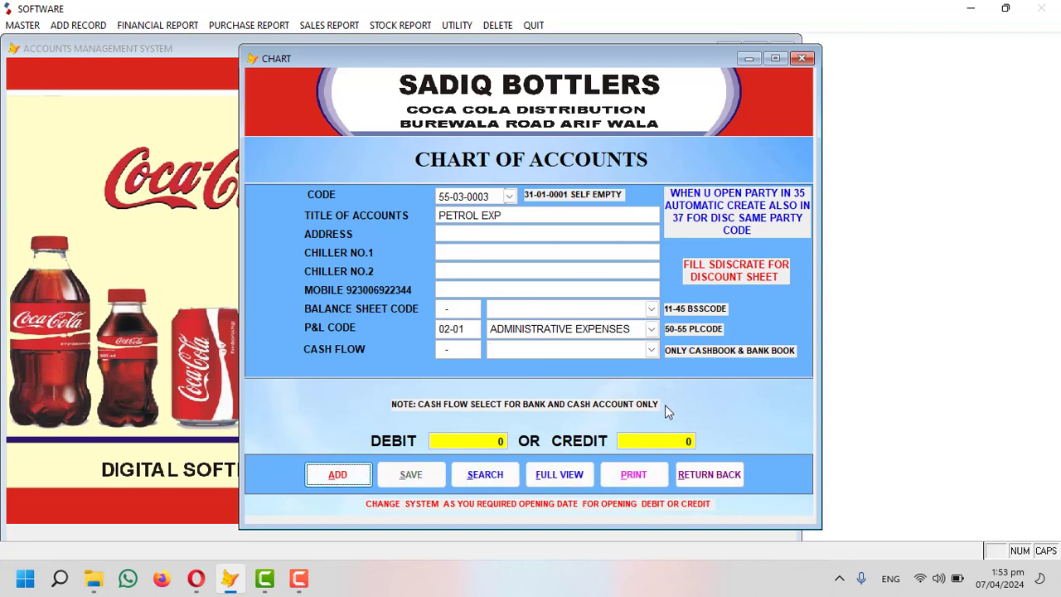
Open the Ledger report and select ARIF COLD DRINK CORNER from the account lookup.
{"action": "left_click", "coordinate": [710, 474]}
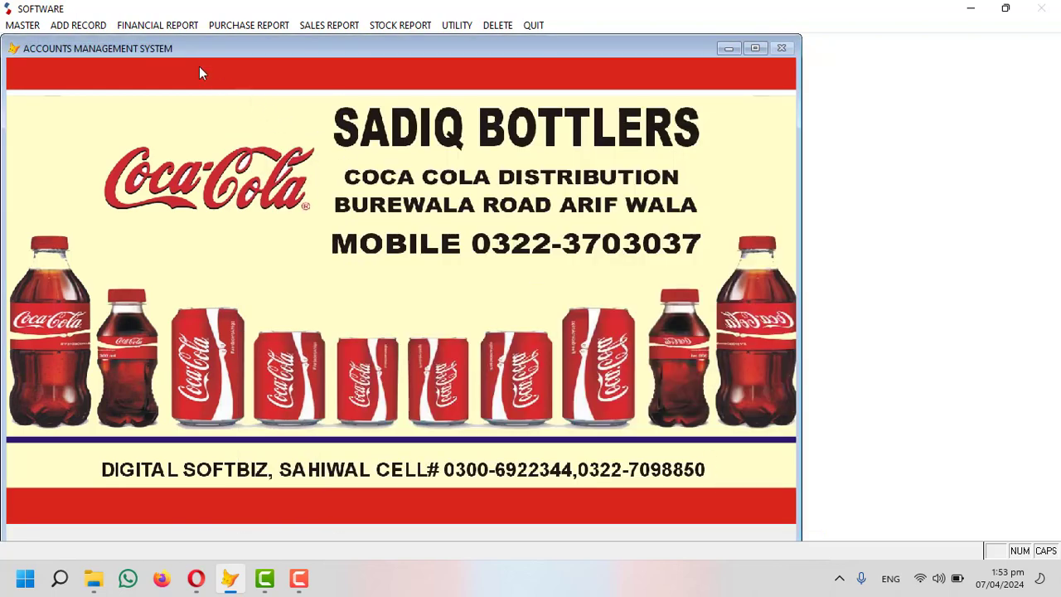
{"action": "left_click", "coordinate": [163, 29]}
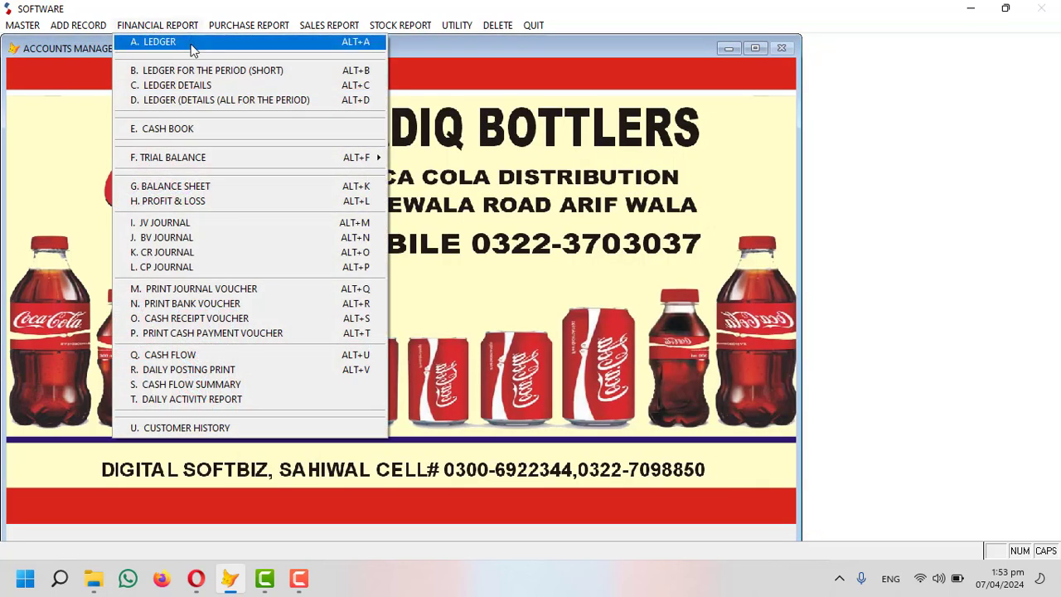
{"action": "left_click", "coordinate": [183, 48]}
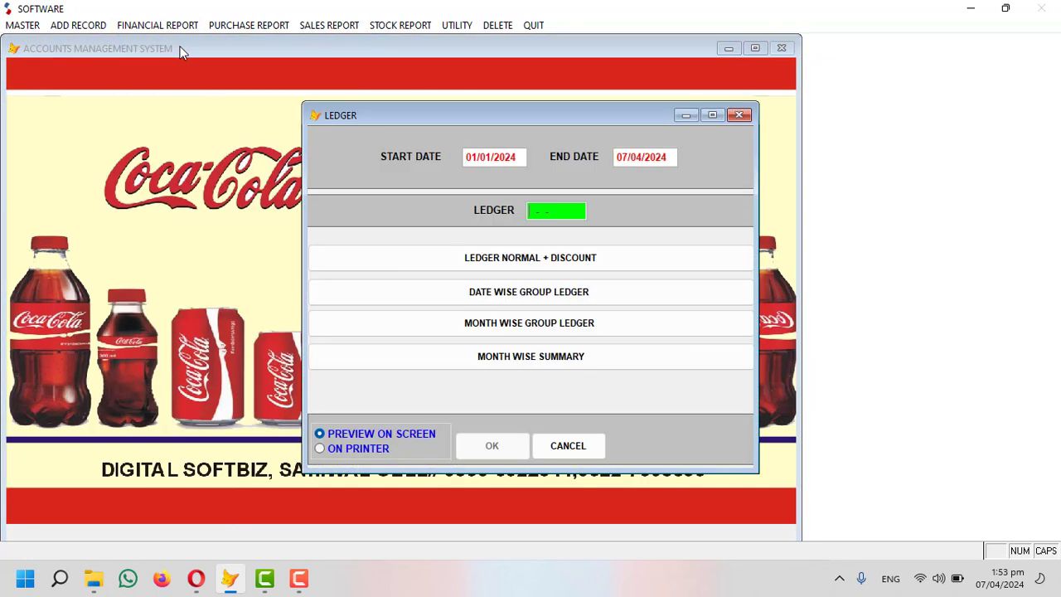
{"action": "key", "text": "Return"}
{"action": "type", "text": "S"}
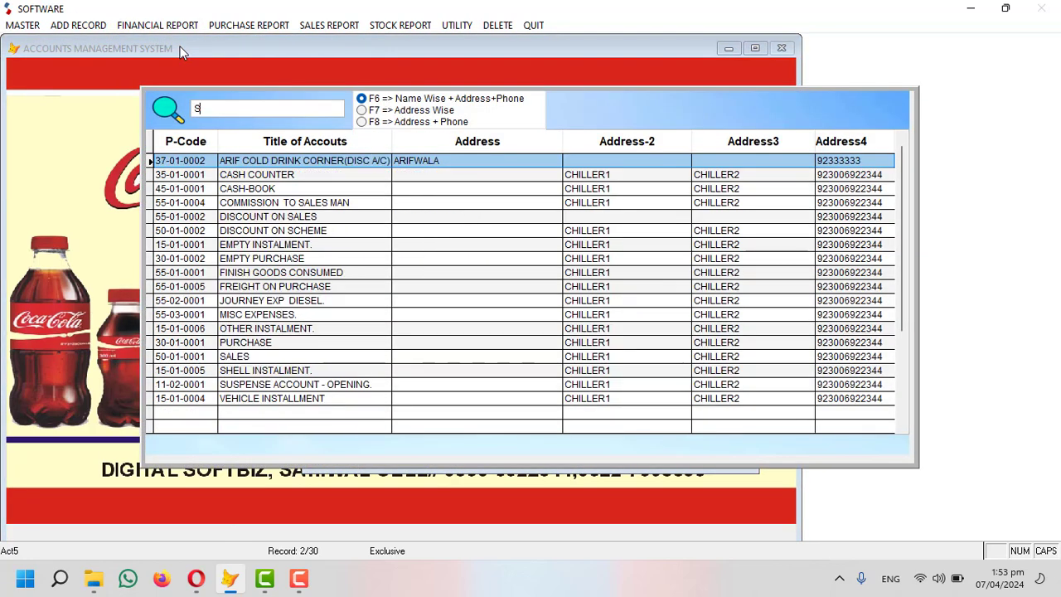
{"action": "key", "text": "BackSpace"}
{"action": "type", "text": "AR"}
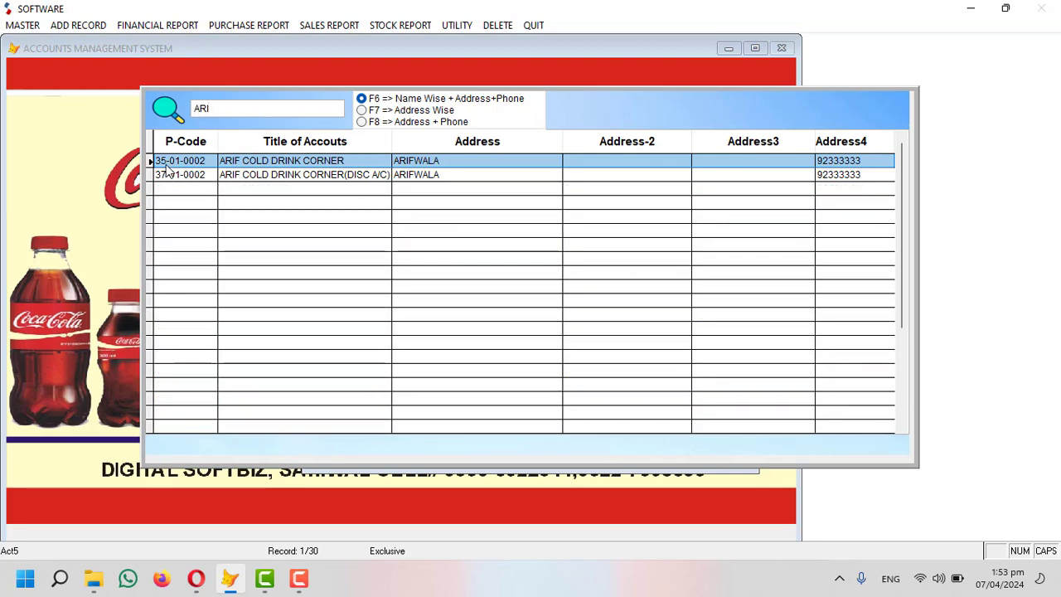
{"action": "double_click", "coordinate": [289, 165]}
Preview ledger 35-01-0002, showing the 80,000 debit opening balance, then close it, declining the message.
{"action": "left_click", "coordinate": [20, 23]}
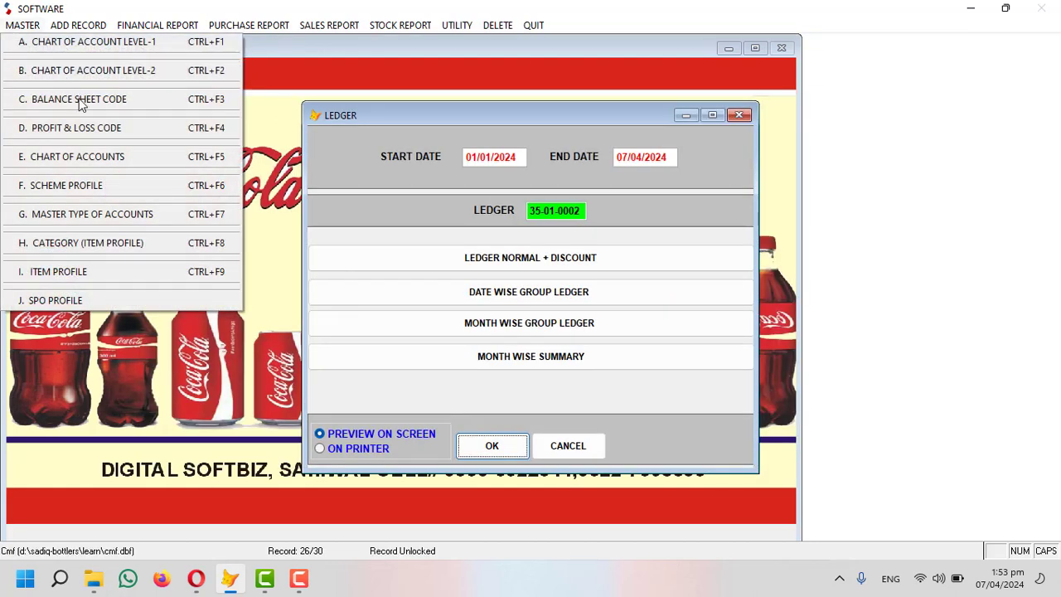
{"action": "left_click", "coordinate": [96, 156]}
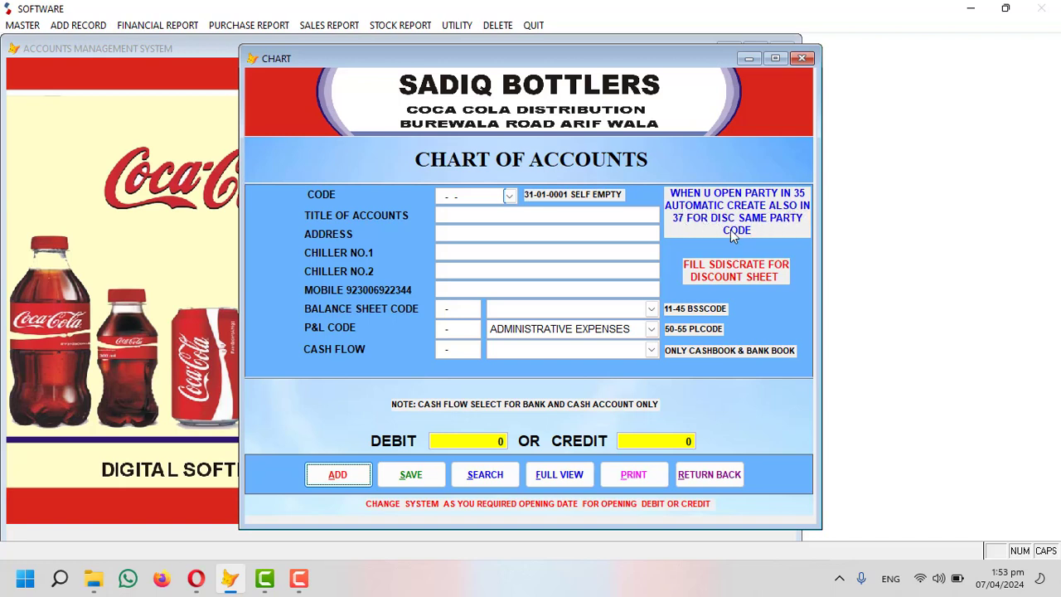
{"action": "left_click", "coordinate": [800, 58]}
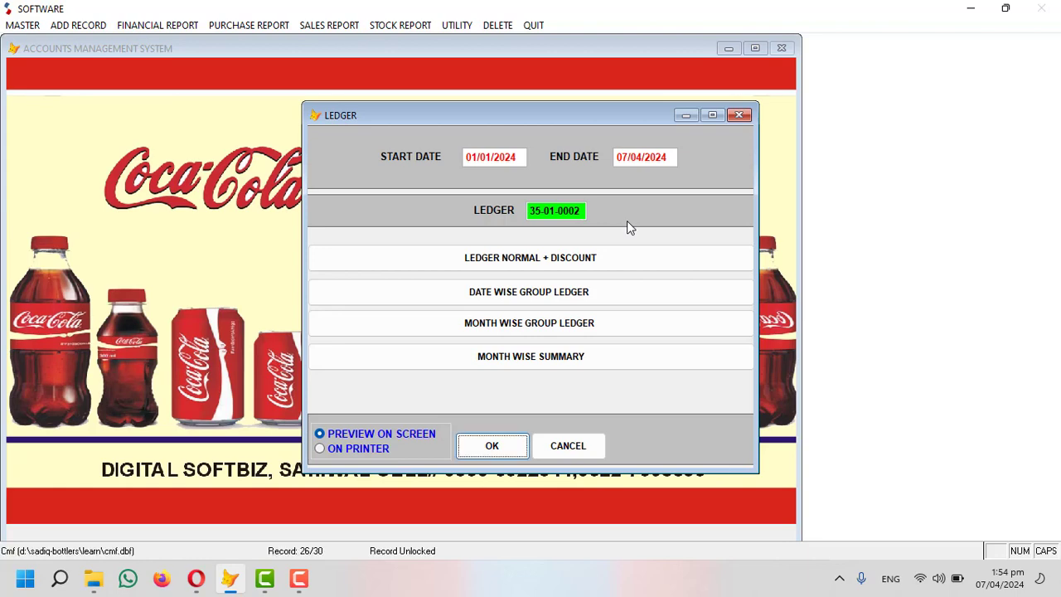
{"action": "key", "text": "Return"}
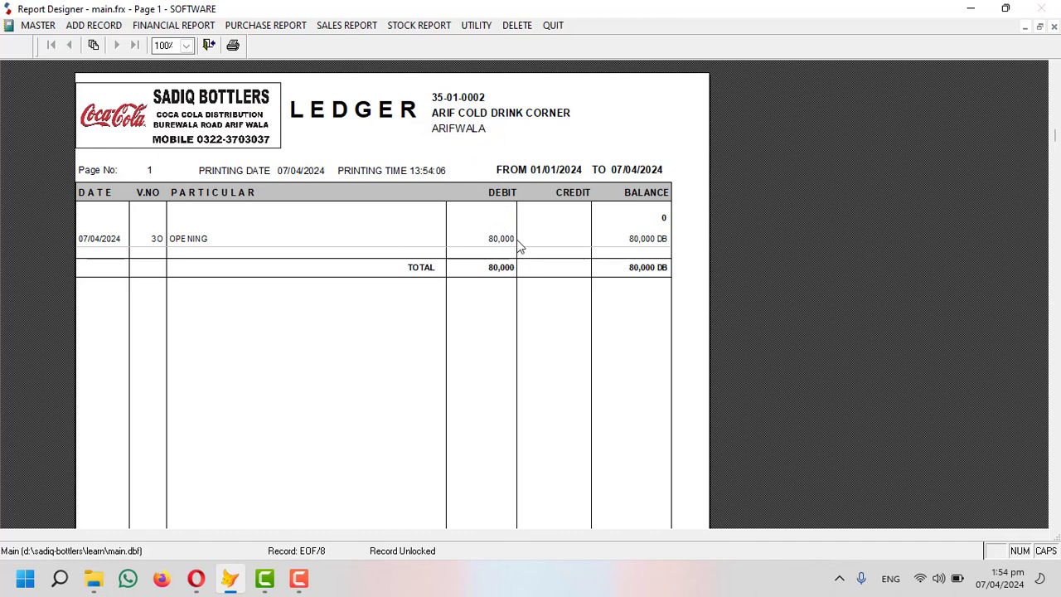
{"action": "key", "text": "Escape"}
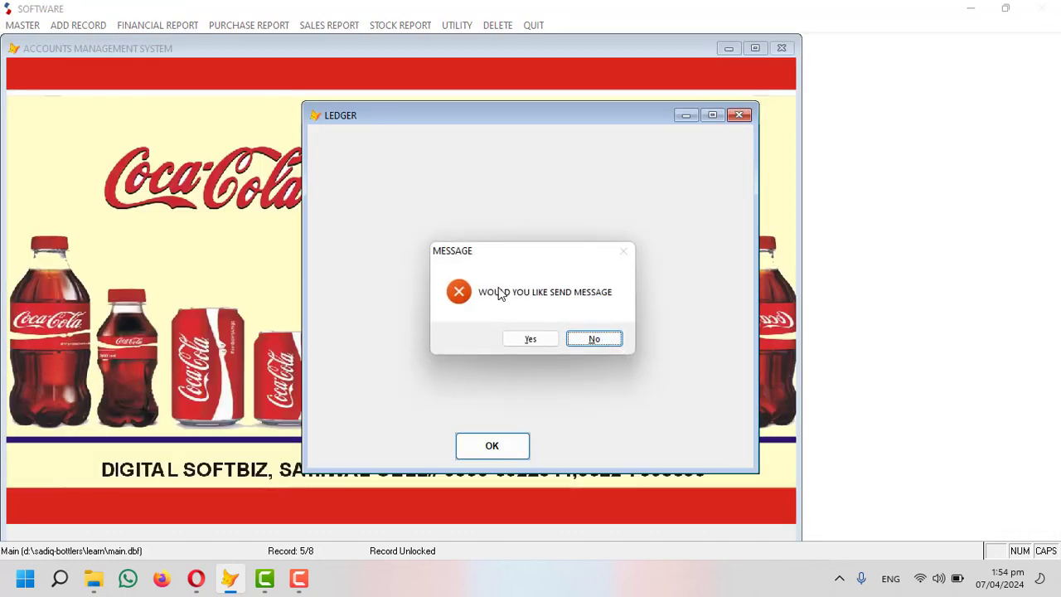
{"action": "left_click", "coordinate": [594, 340]}
Preview the CCBPL ledger 31-01-0001 with its 300,000 credit opening balance, then close it.
{"action": "left_click", "coordinate": [156, 25]}
{"action": "left_click", "coordinate": [150, 43]}
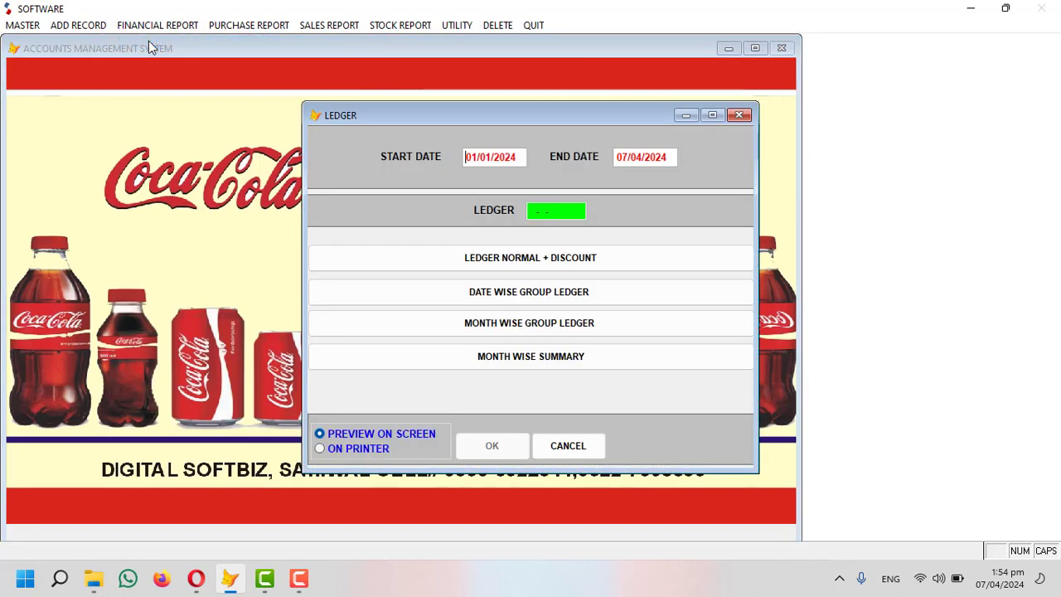
{"action": "type", "text": "CCB"}
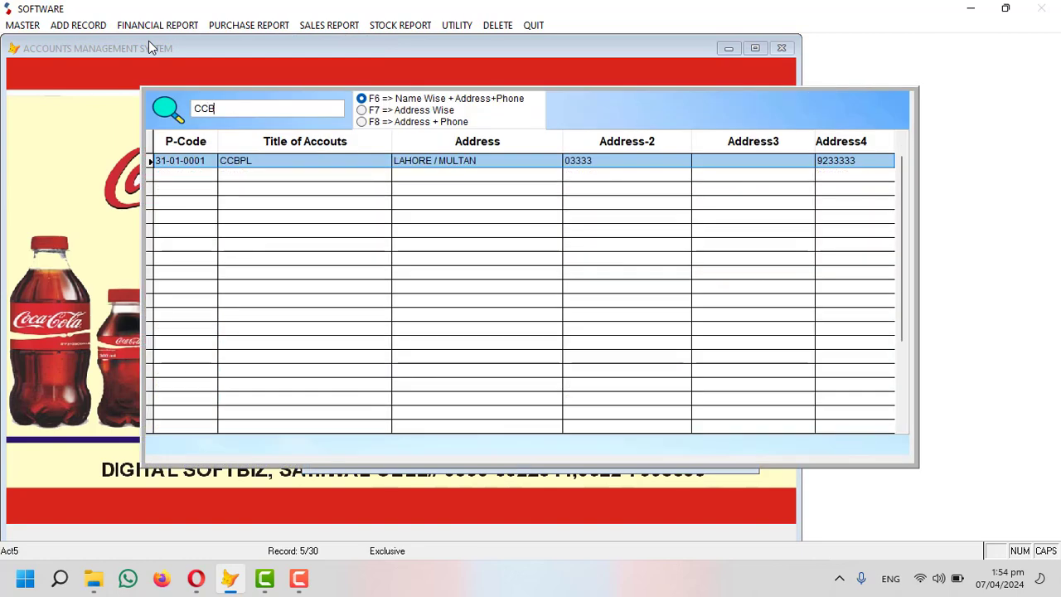
{"action": "key", "text": "Return"}
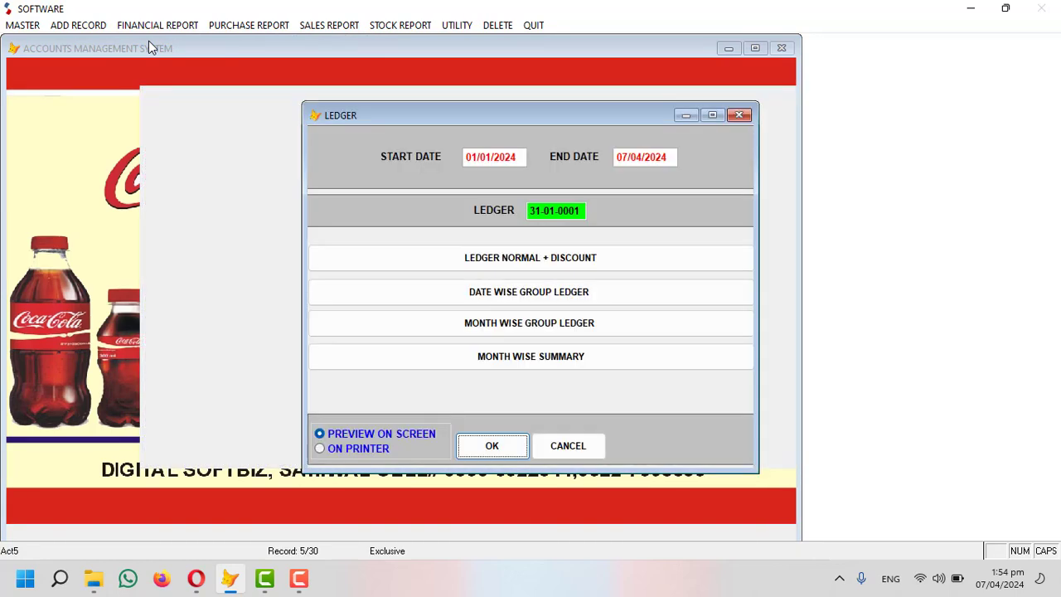
{"action": "key", "text": "Return"}
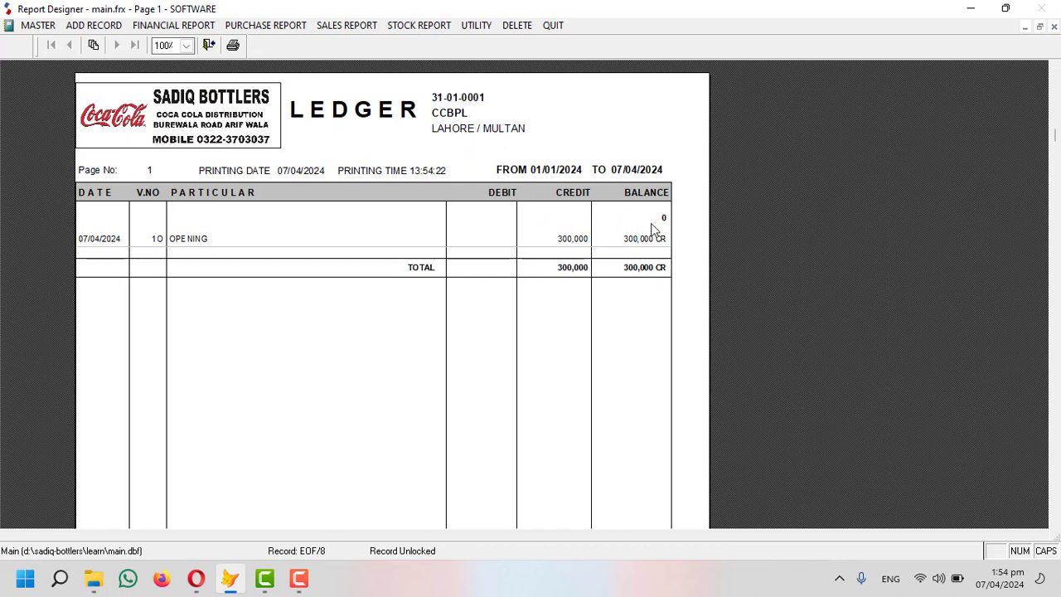
{"action": "key", "text": "Escape"}
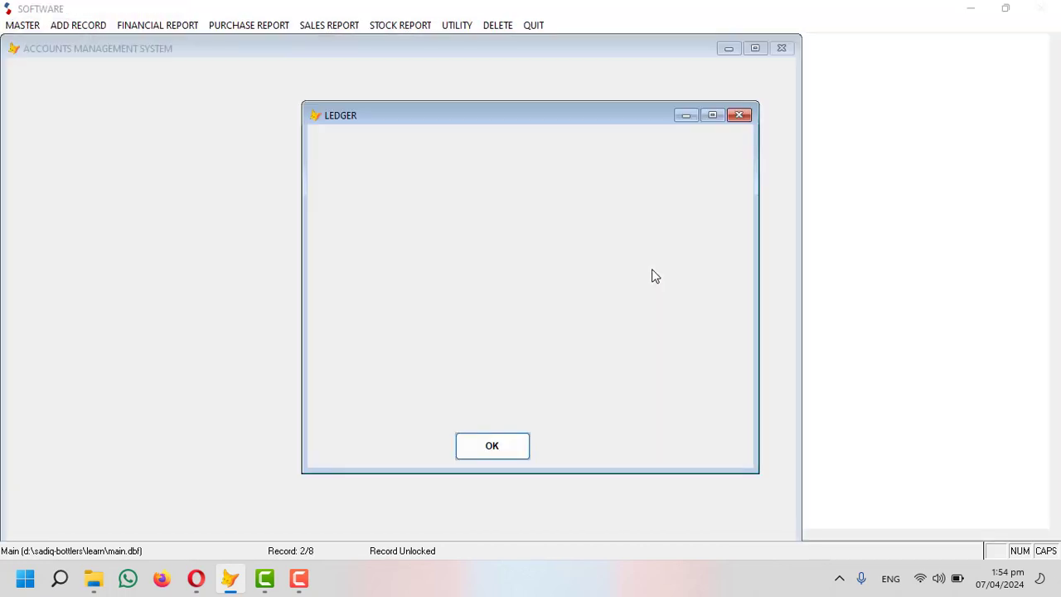
{"action": "left_click", "coordinate": [612, 333]}
Open the C. Trial Balance report settings under Financial Report > Trial Balance.
{"action": "left_click", "coordinate": [167, 32]}
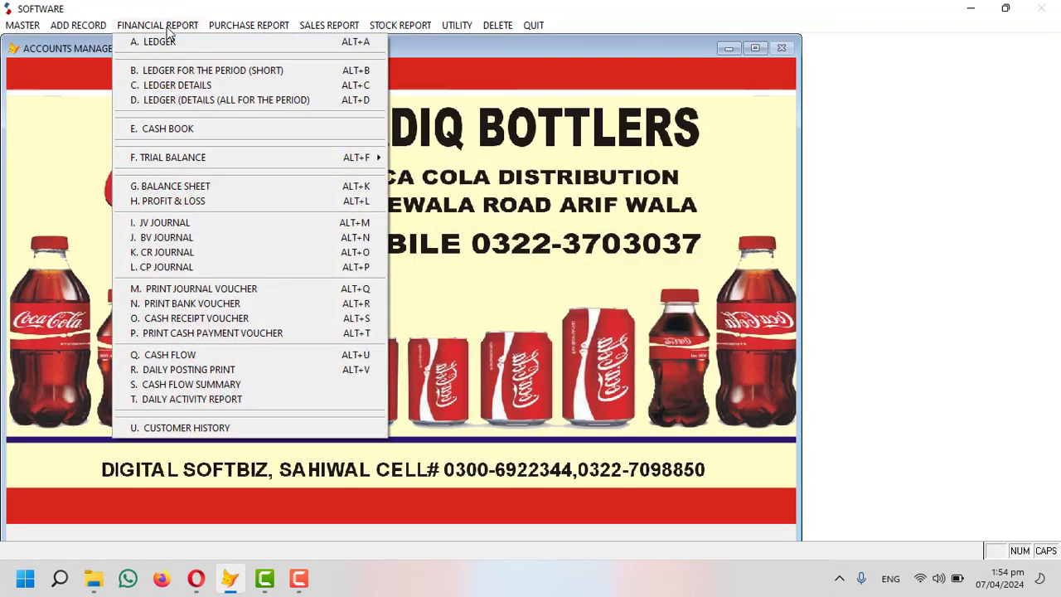
{"action": "mouse_move", "coordinate": [169, 165]}
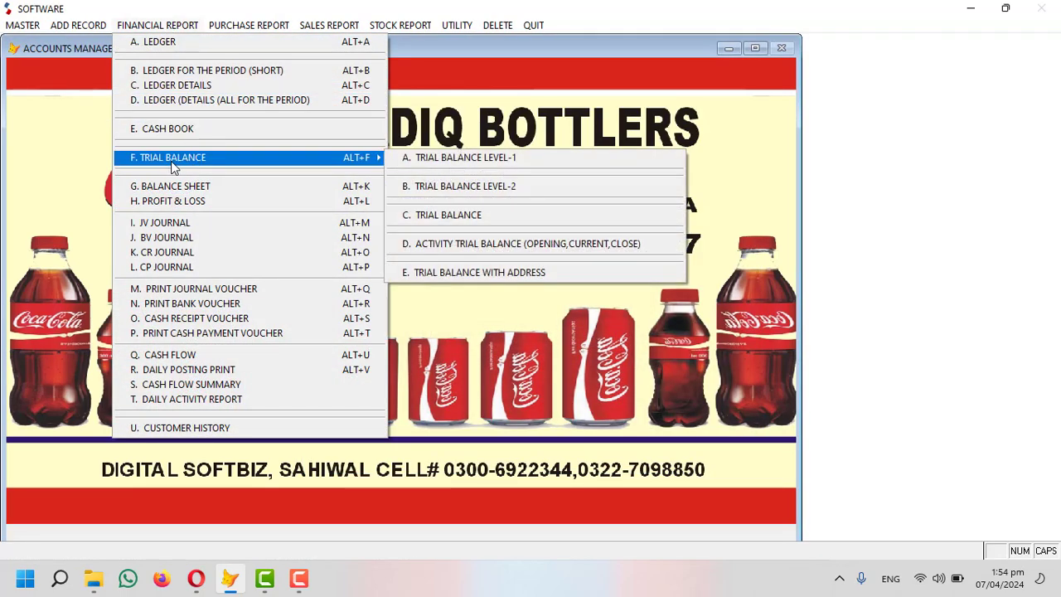
{"action": "left_click", "coordinate": [472, 217]}
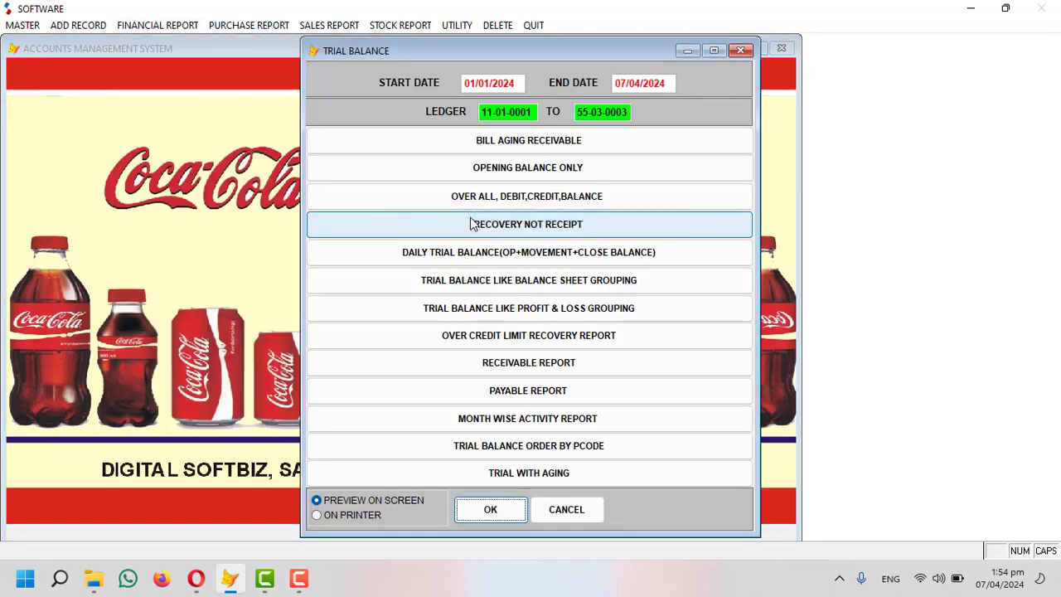
Preview the trial balance, check the 580,000 debit and credit totals, then close it.
{"action": "left_click", "coordinate": [473, 224]}
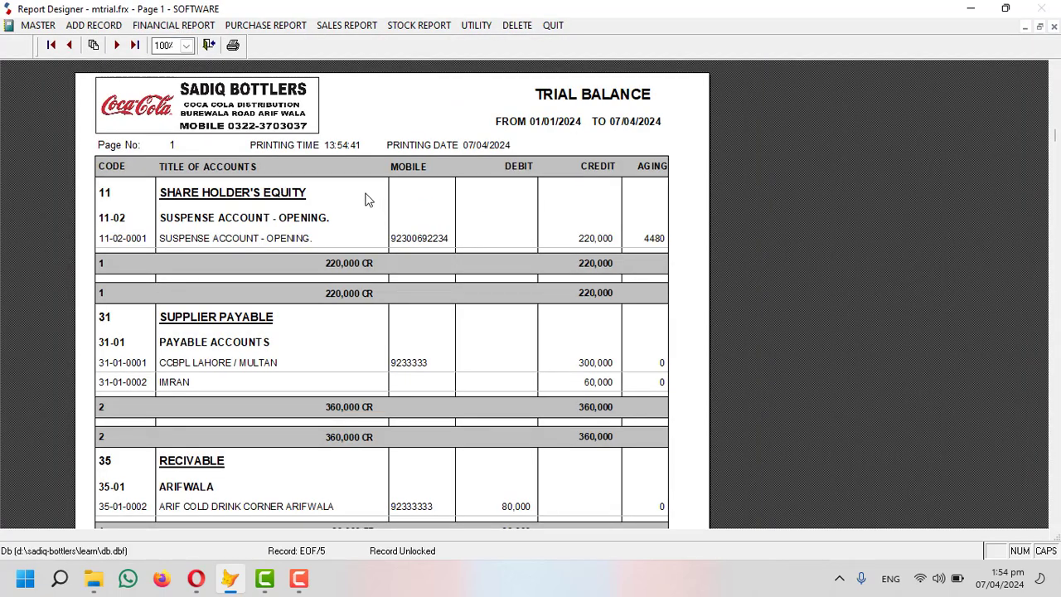
{"action": "scroll", "coordinate": [368, 199], "scroll_direction": "down", "scroll_amount": 2}
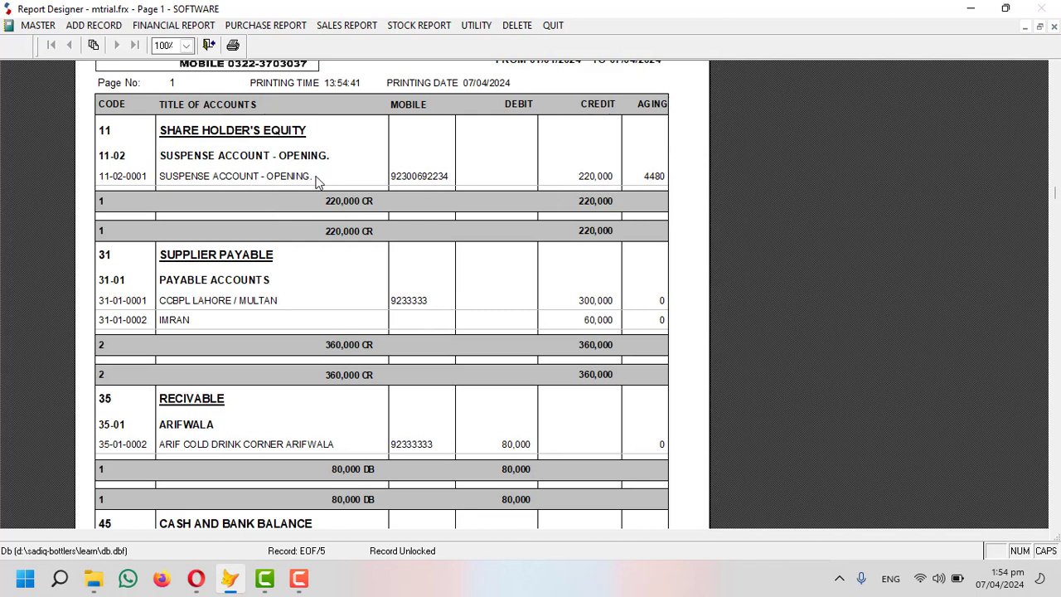
{"action": "scroll", "coordinate": [316, 181], "scroll_direction": "down", "scroll_amount": 3}
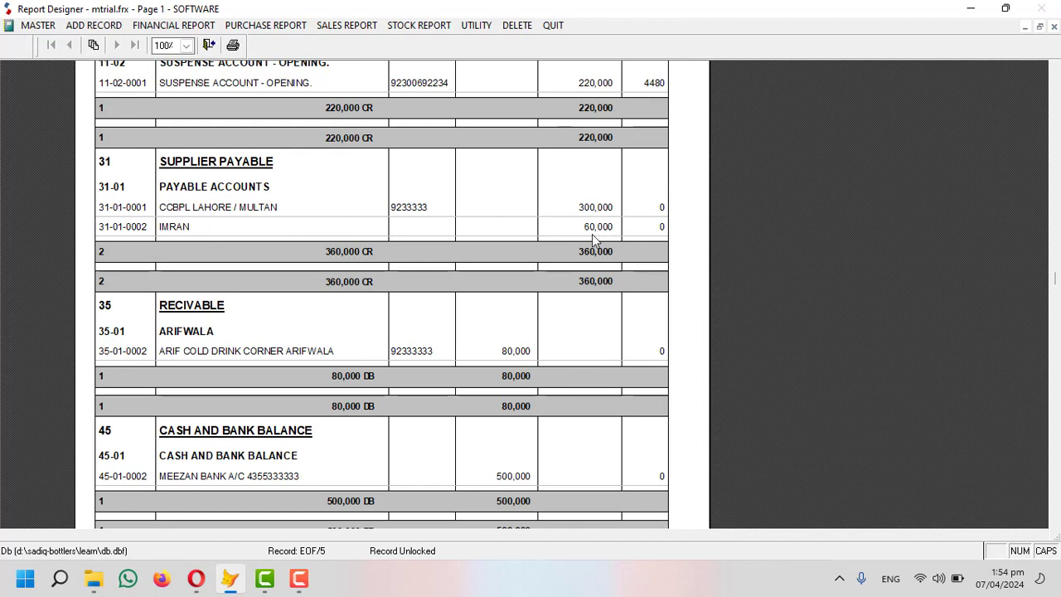
{"action": "scroll", "coordinate": [346, 189], "scroll_direction": "down", "scroll_amount": 2}
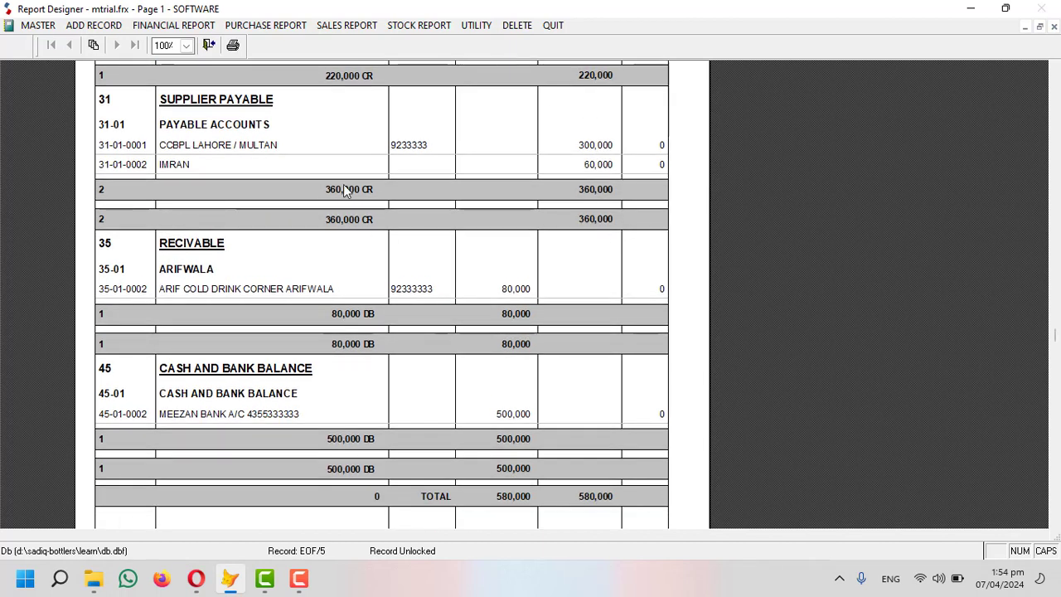
{"action": "scroll", "coordinate": [346, 189], "scroll_direction": "down", "scroll_amount": 2}
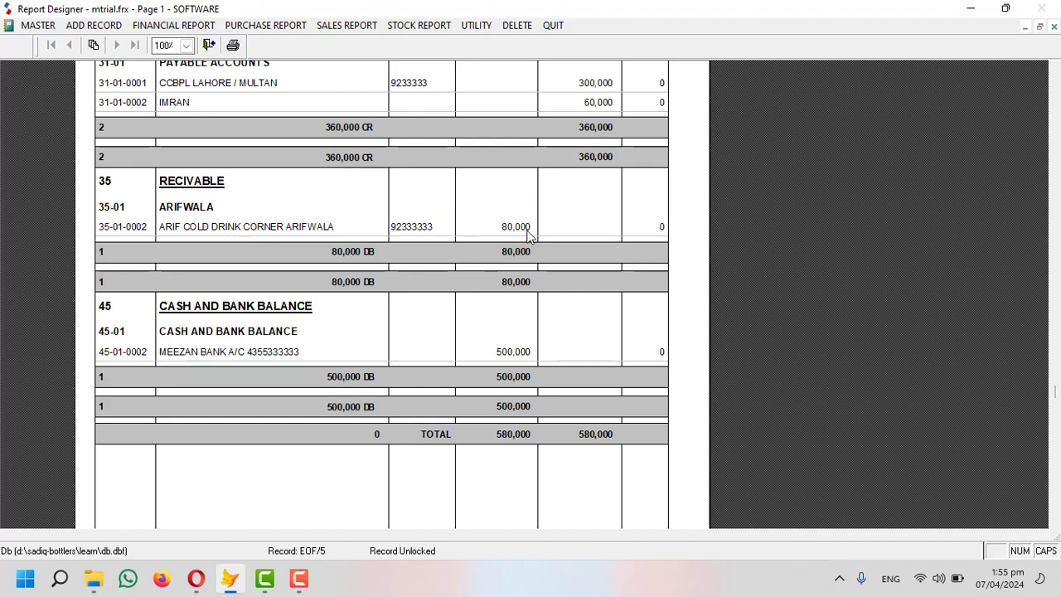
{"action": "scroll", "coordinate": [179, 219], "scroll_direction": "down", "scroll_amount": 3}
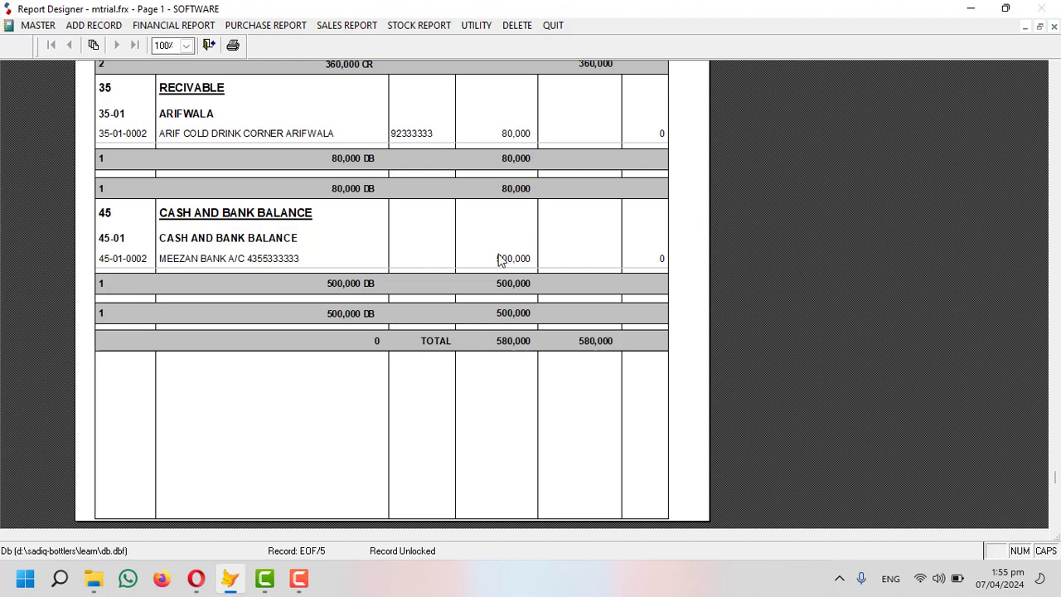
{"action": "scroll", "coordinate": [500, 260], "scroll_direction": "up", "scroll_amount": 6}
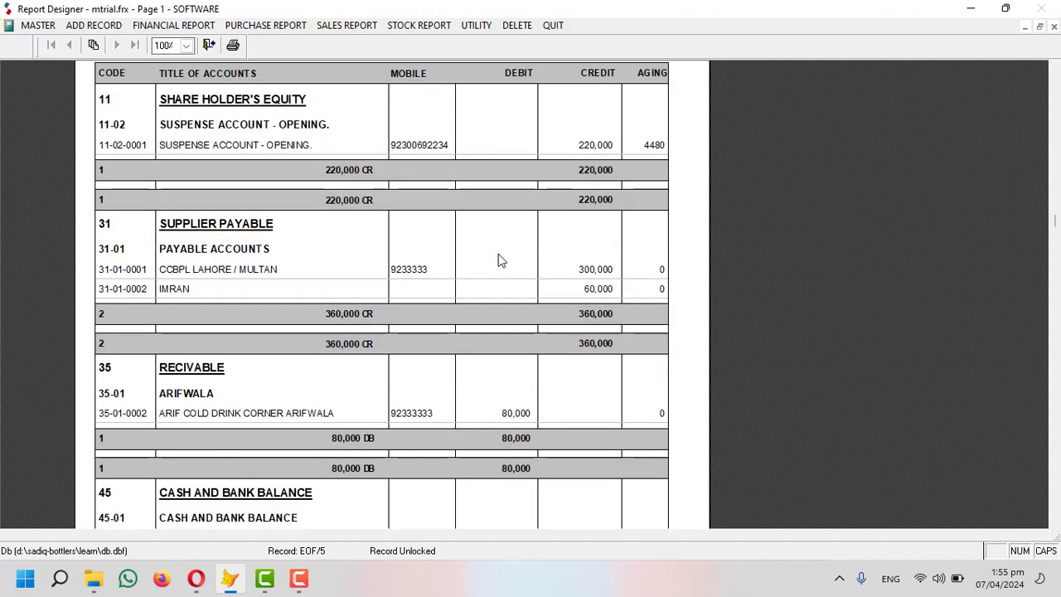
{"action": "scroll", "coordinate": [499, 260], "scroll_direction": "down", "scroll_amount": 5}
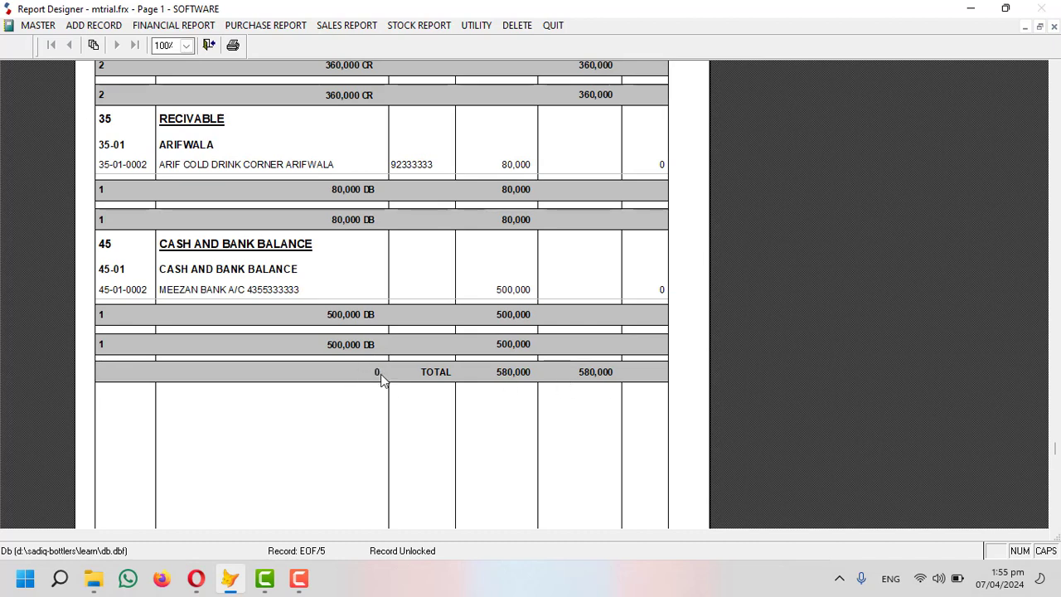
{"action": "scroll", "coordinate": [380, 360], "scroll_direction": "up", "scroll_amount": 8}
{"action": "scroll", "coordinate": [380, 360], "scroll_direction": "up", "scroll_amount": 1}
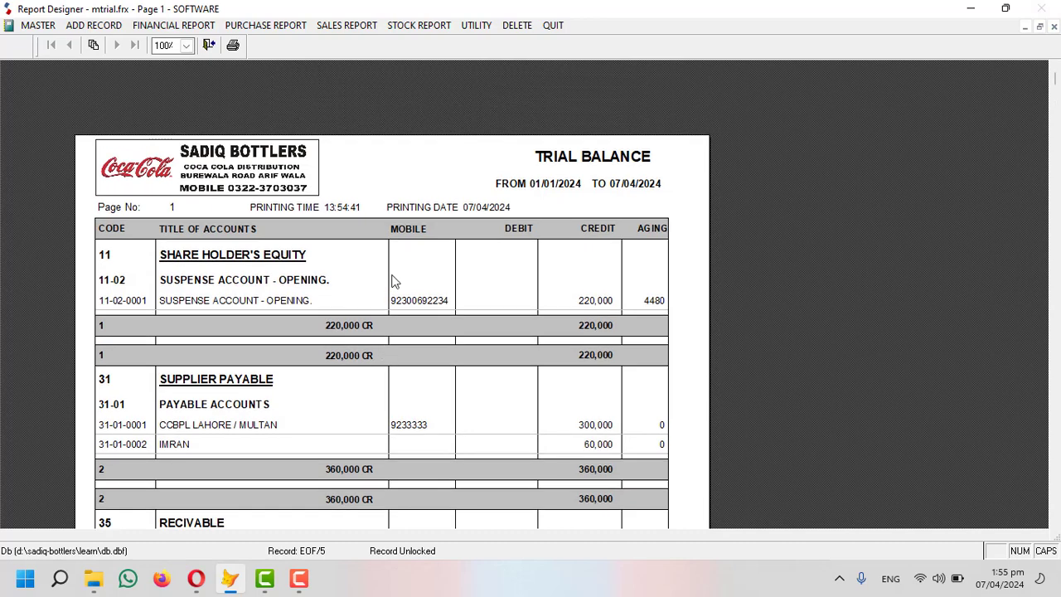
{"action": "key", "text": "Escape"}
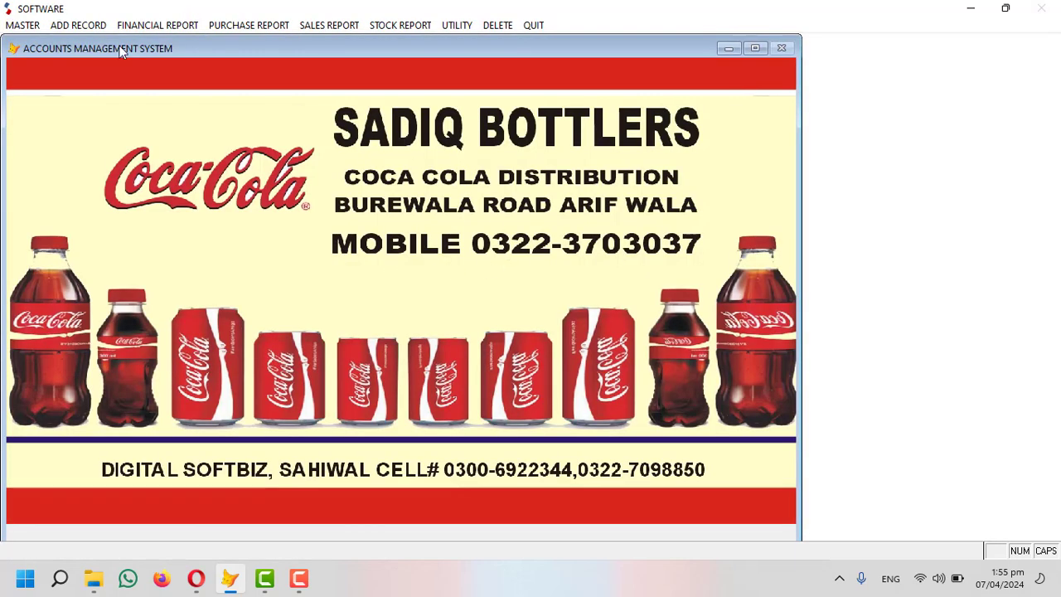
Look through the Financial Report and Master menus, ending on the ADD RECORD voucher list.
{"action": "left_click", "coordinate": [135, 26]}
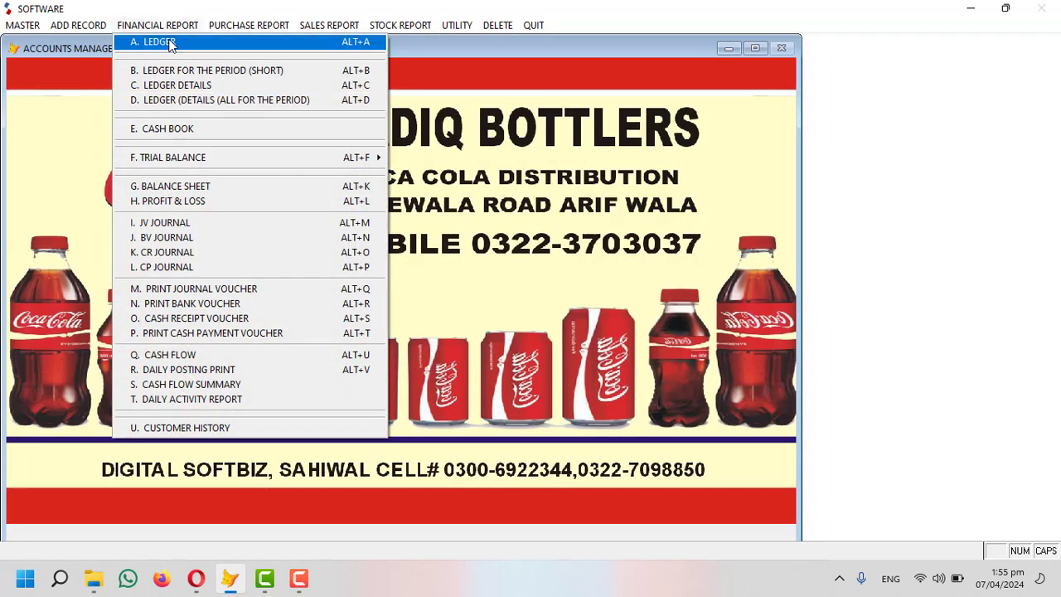
{"action": "mouse_move", "coordinate": [33, 27]}
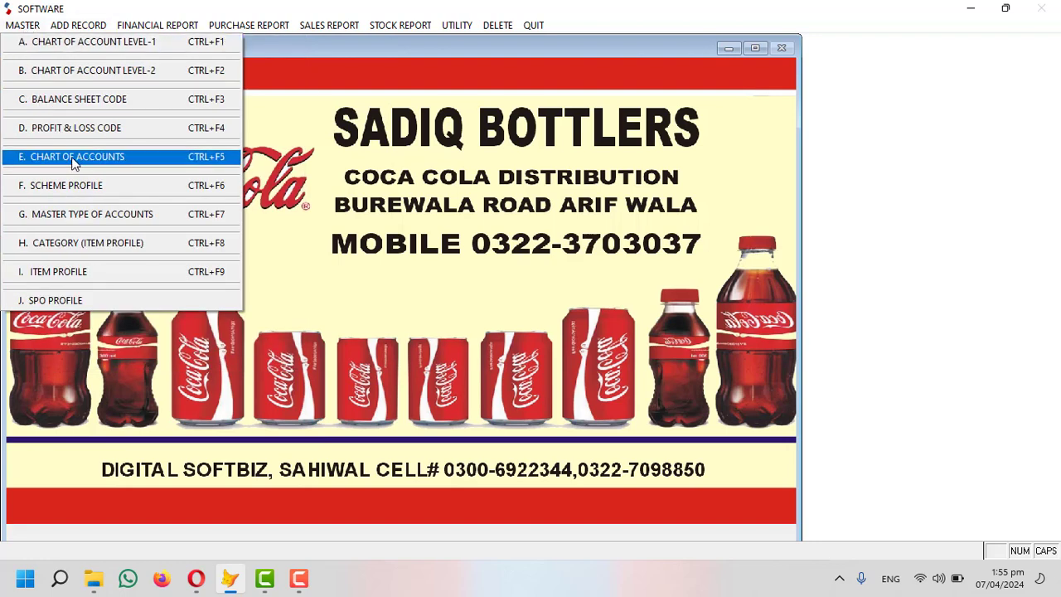
{"action": "mouse_move", "coordinate": [83, 25]}
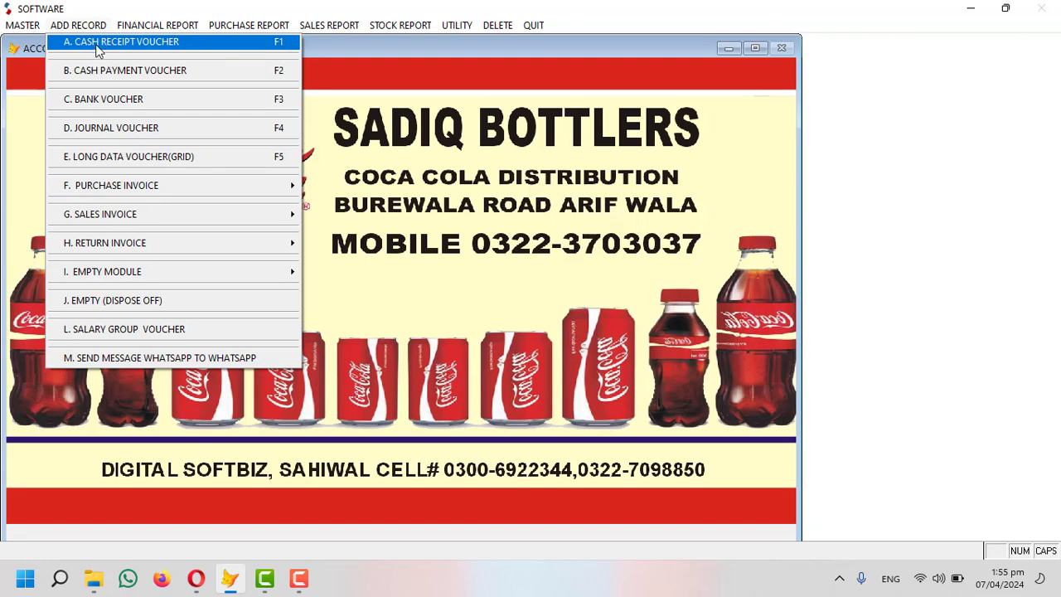
Start a cash receipt voucher dated today, debiting CASH-BOOK for 5,000.
{"action": "left_click", "coordinate": [97, 49]}
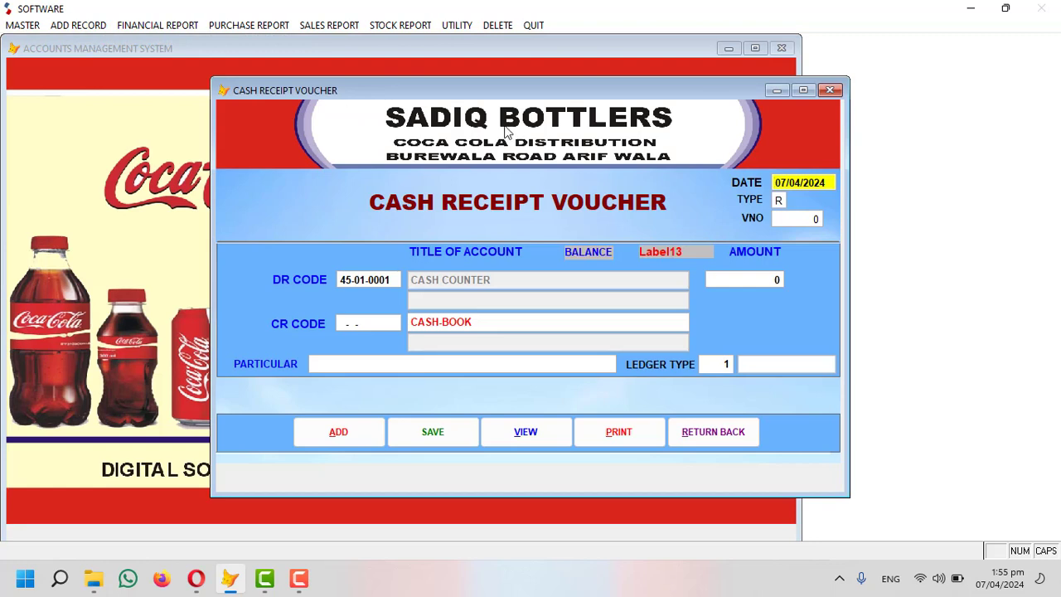
{"action": "key", "text": "Return"}
{"action": "key", "text": "Return"}
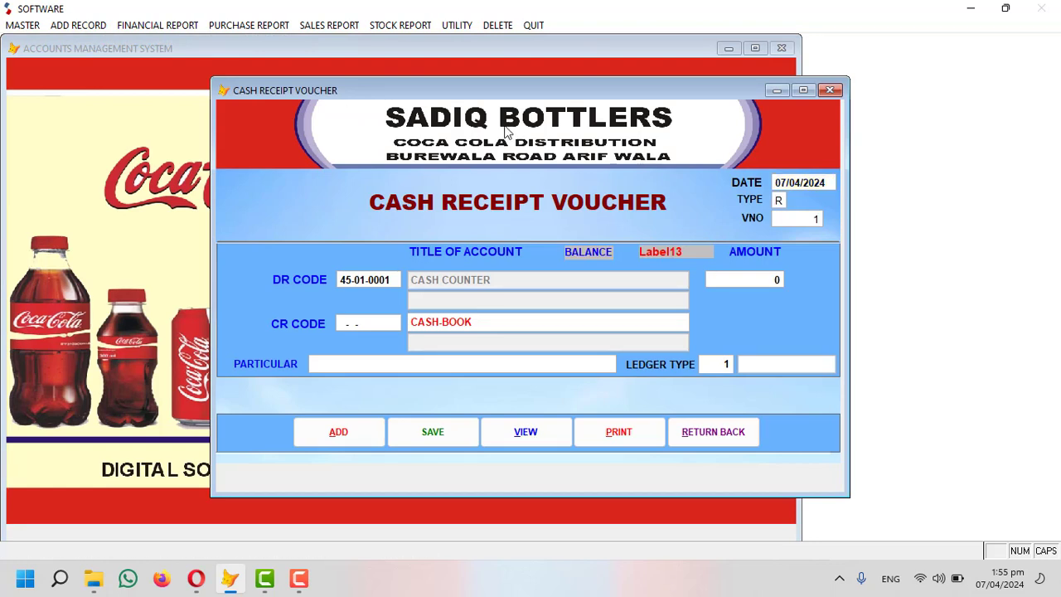
{"action": "key", "text": "Return"}
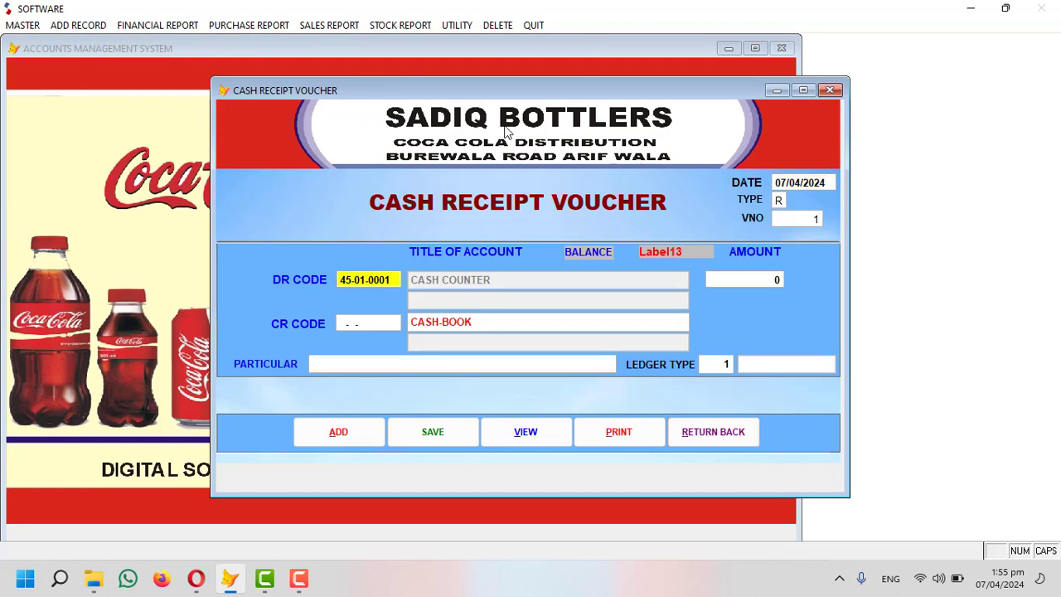
{"action": "key", "text": "Return"}
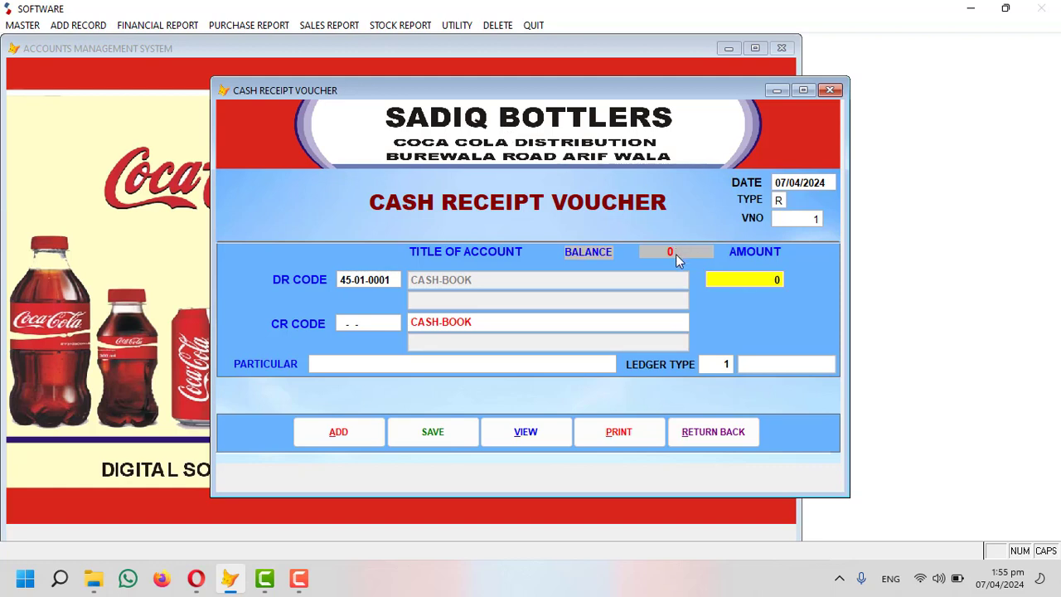
{"action": "type", "text": "500.0 0"}
{"action": "key", "text": "Return"}
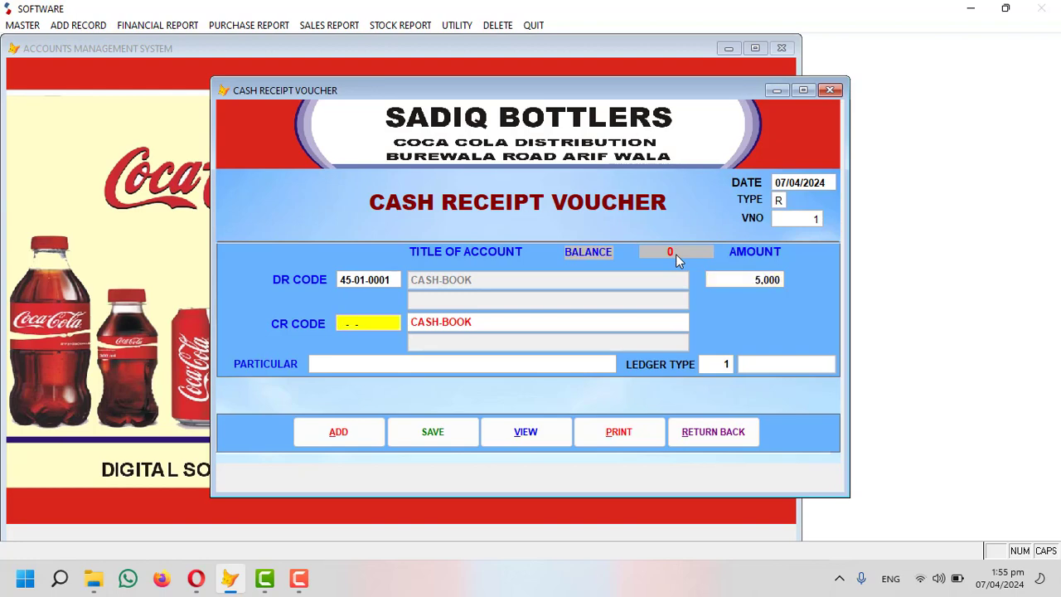
Look up and set ARIF COLD DRINK CORNER as the credit account.
{"action": "key", "text": "F1"}
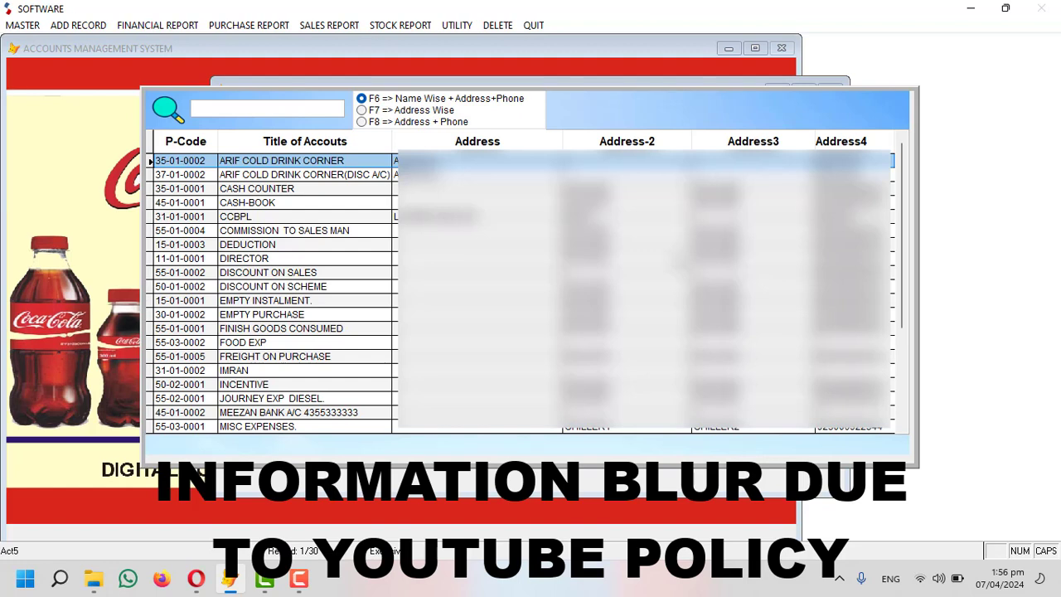
{"action": "type", "text": "c"}
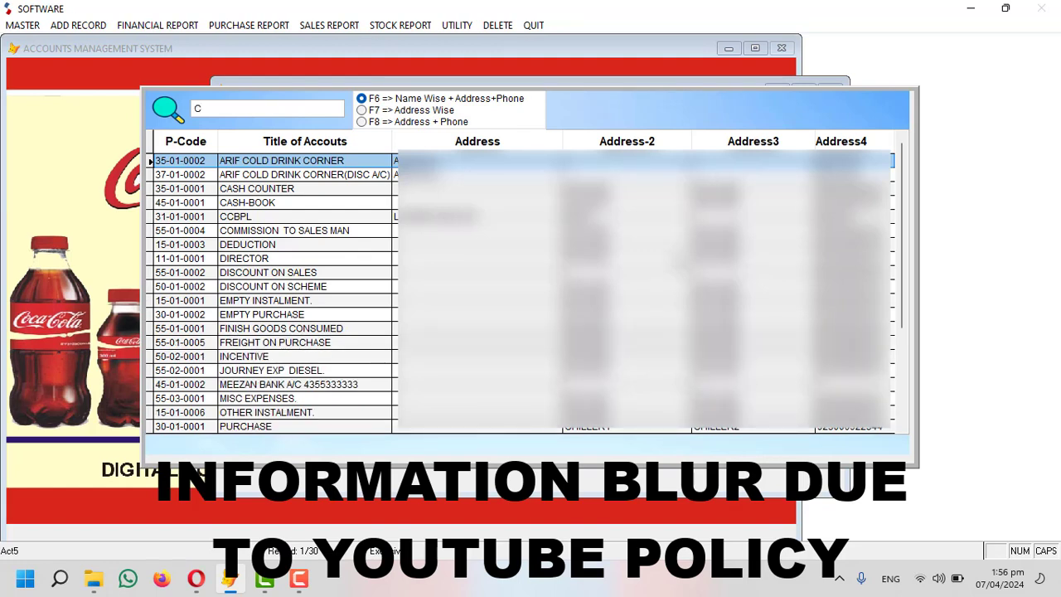
{"action": "type", "text": "m"}
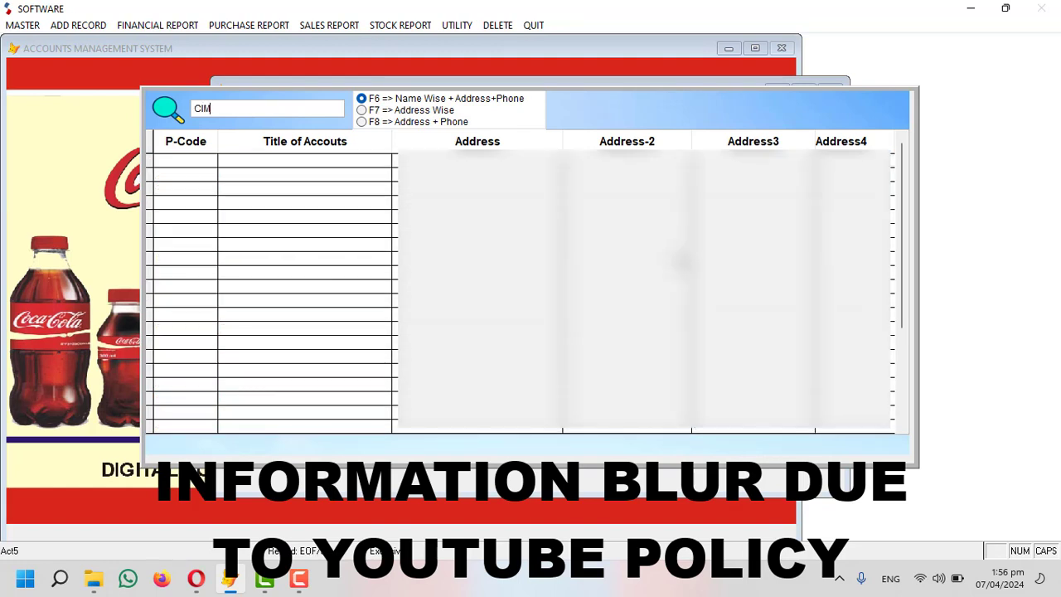
{"action": "key", "text": "BackSpace"}
{"action": "key", "text": "BackSpace"}
{"action": "type", "text": "A"}
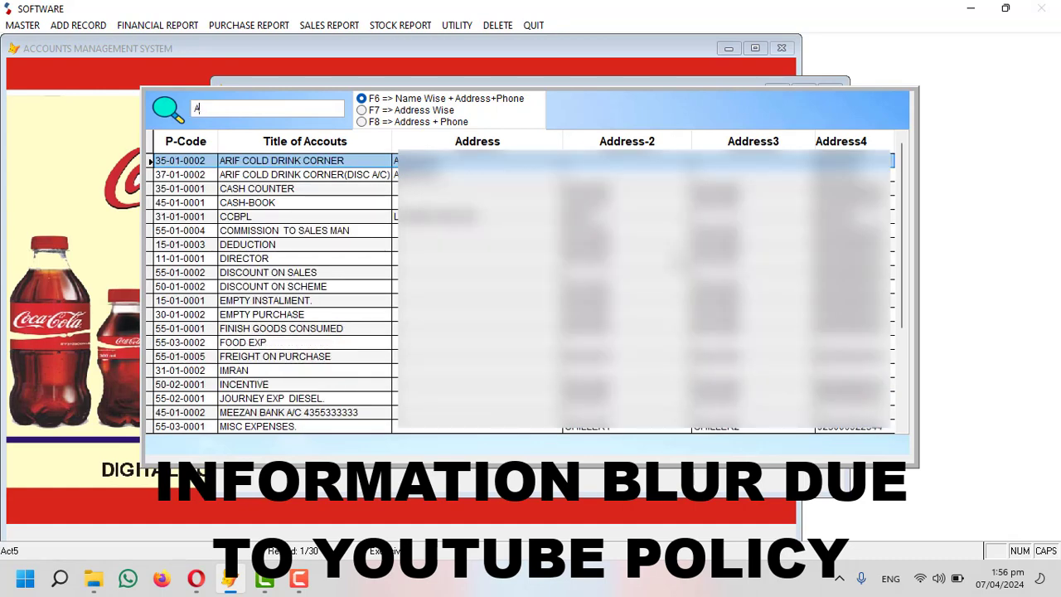
{"action": "type", "text": "RIF"}
{"action": "key", "text": "Return"}
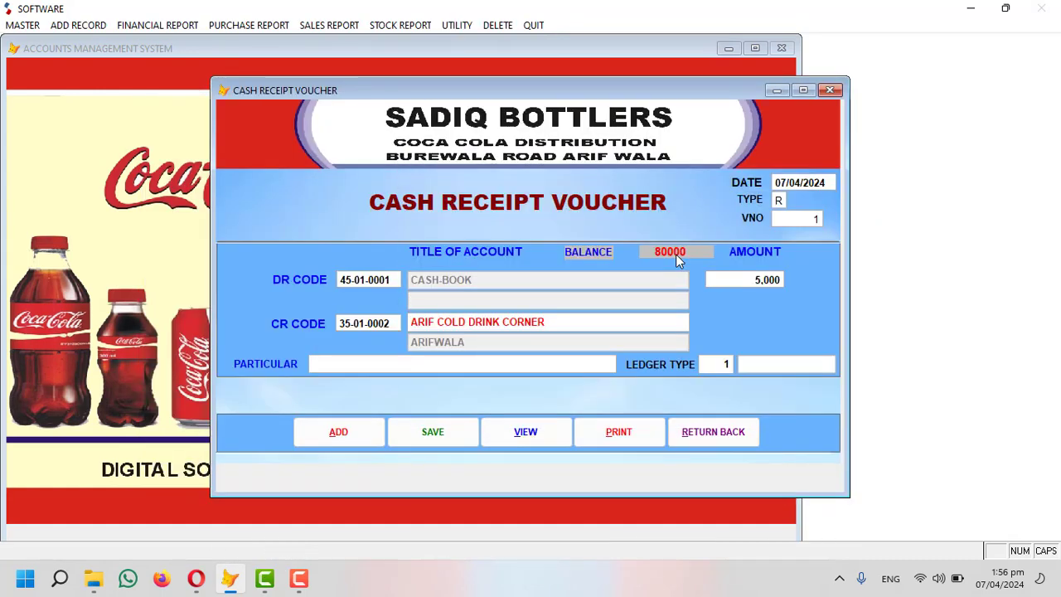
{"action": "key", "text": "Return"}
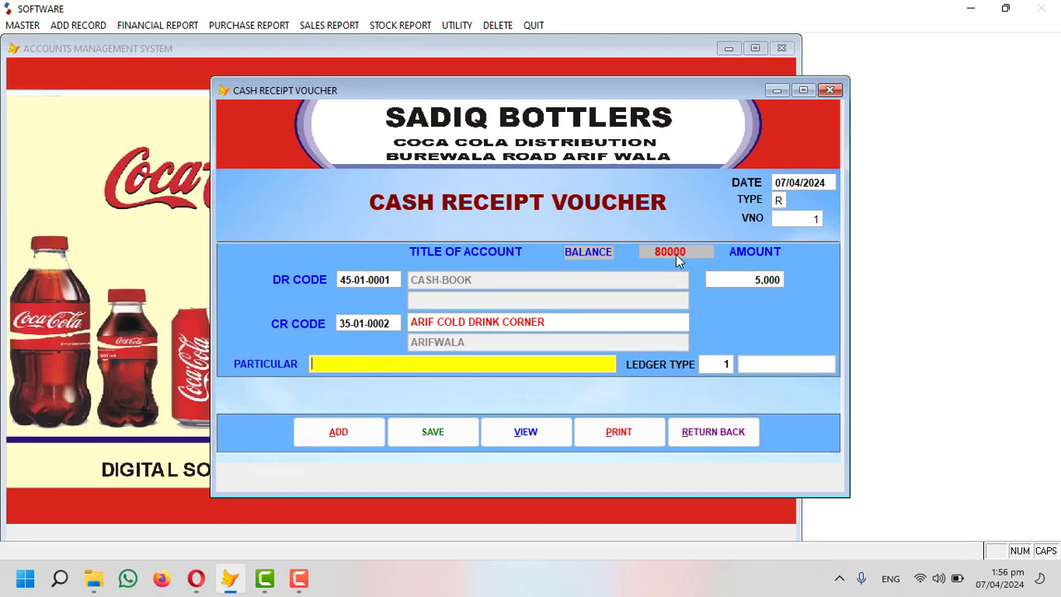
Enter particular CASH, choose ledger type RECOVERY, and save the receipt voucher.
{"action": "type", "text": "CASH"}
{"action": "key", "text": "Return"}
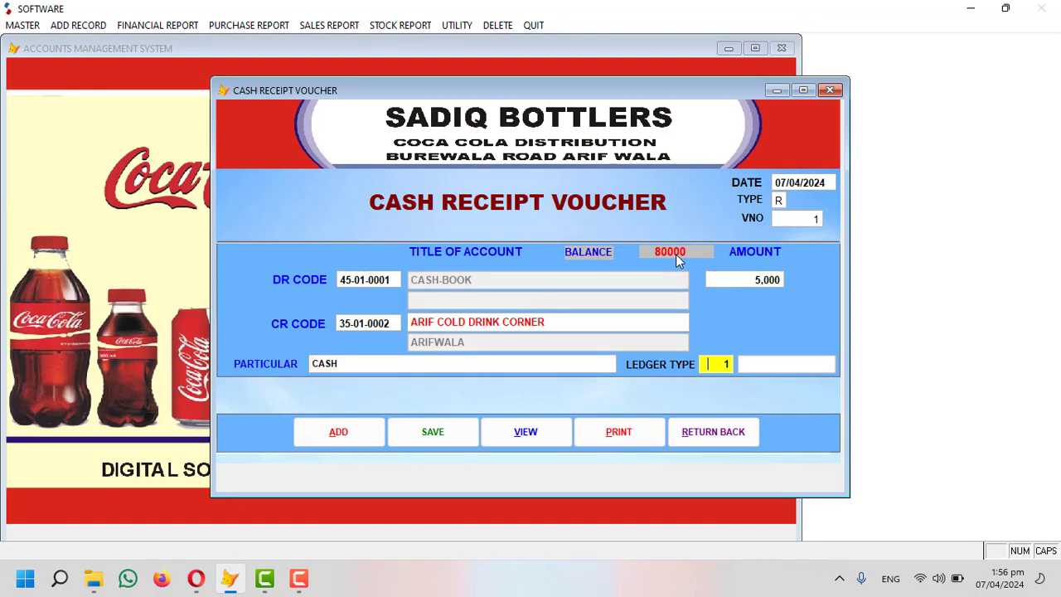
{"action": "type", "text": "0"}
{"action": "key", "text": "Return"}
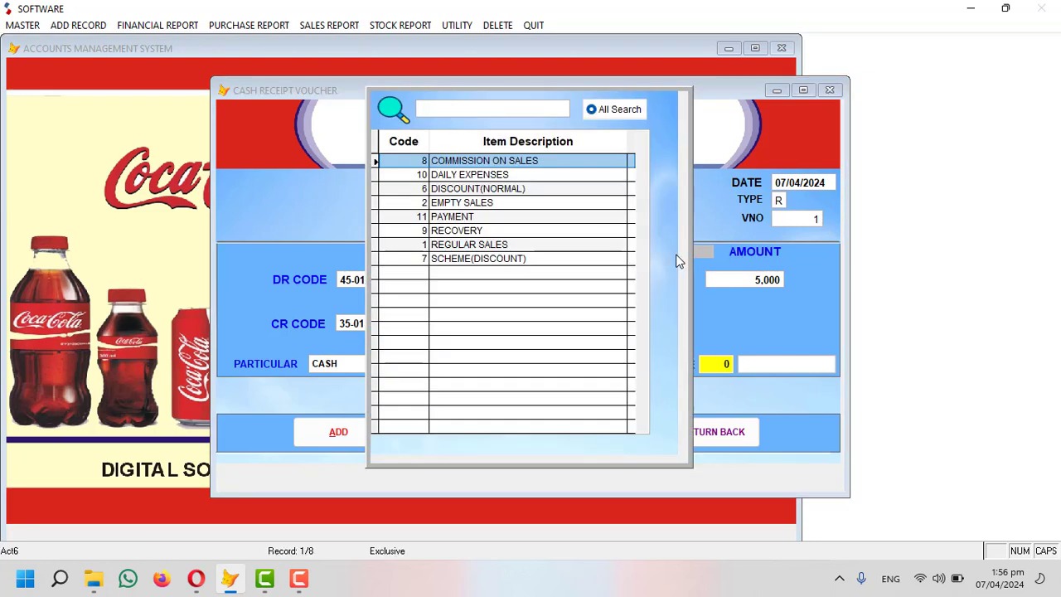
{"action": "key", "text": "Down"}
{"action": "key", "text": "Down"}
{"action": "key", "text": "Down"}
{"action": "key", "text": "Down"}
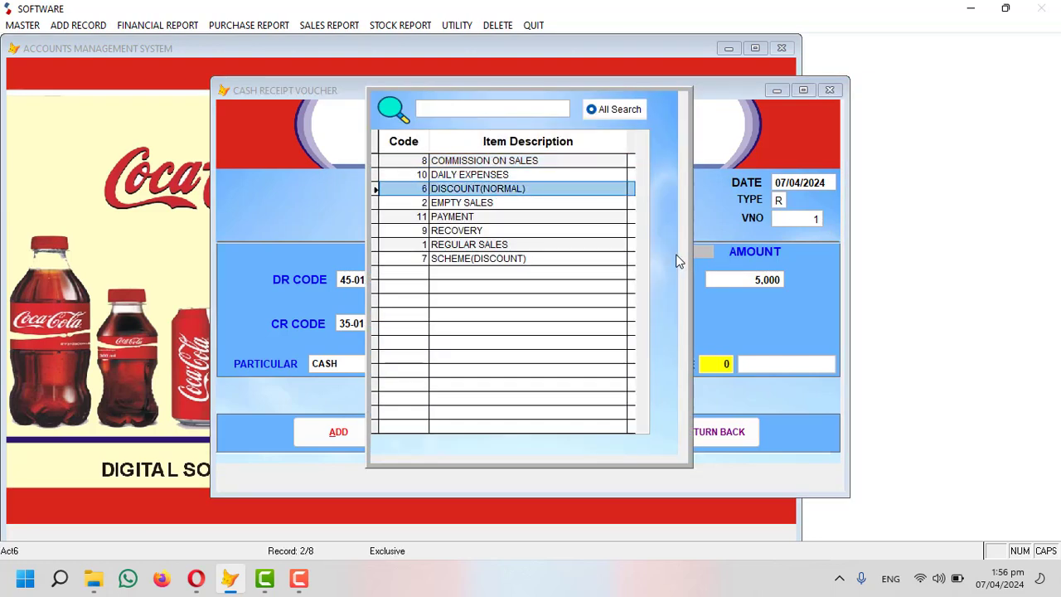
{"action": "key", "text": "Down"}
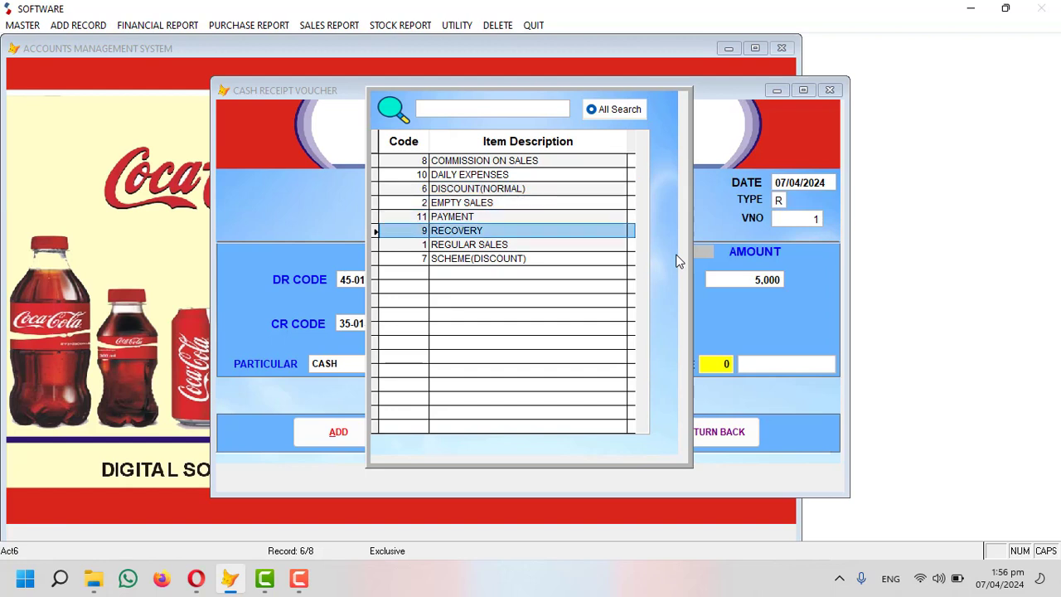
{"action": "key", "text": "Return"}
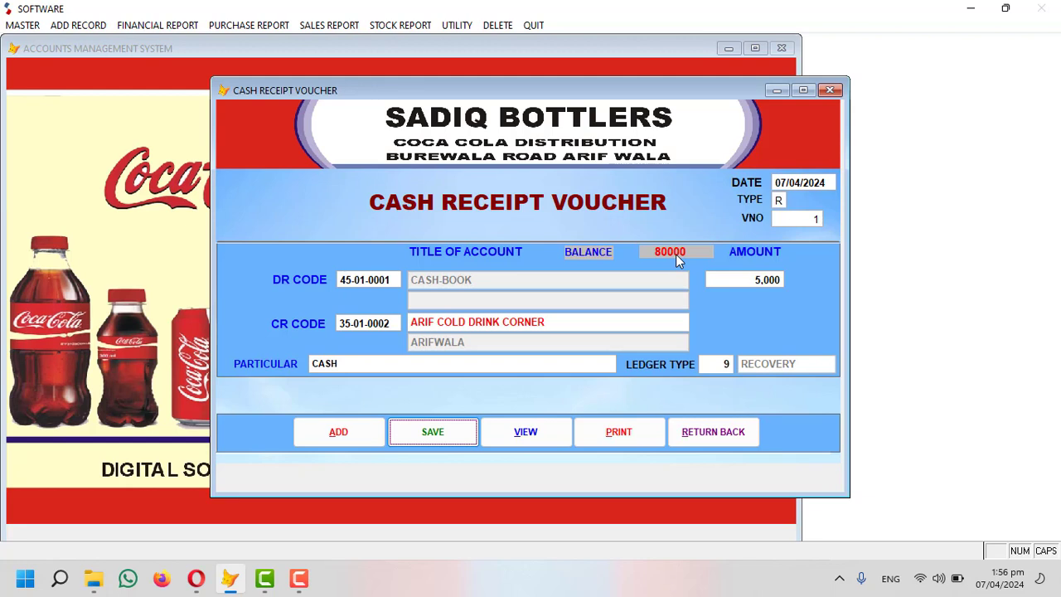
{"action": "key", "text": "Return"}
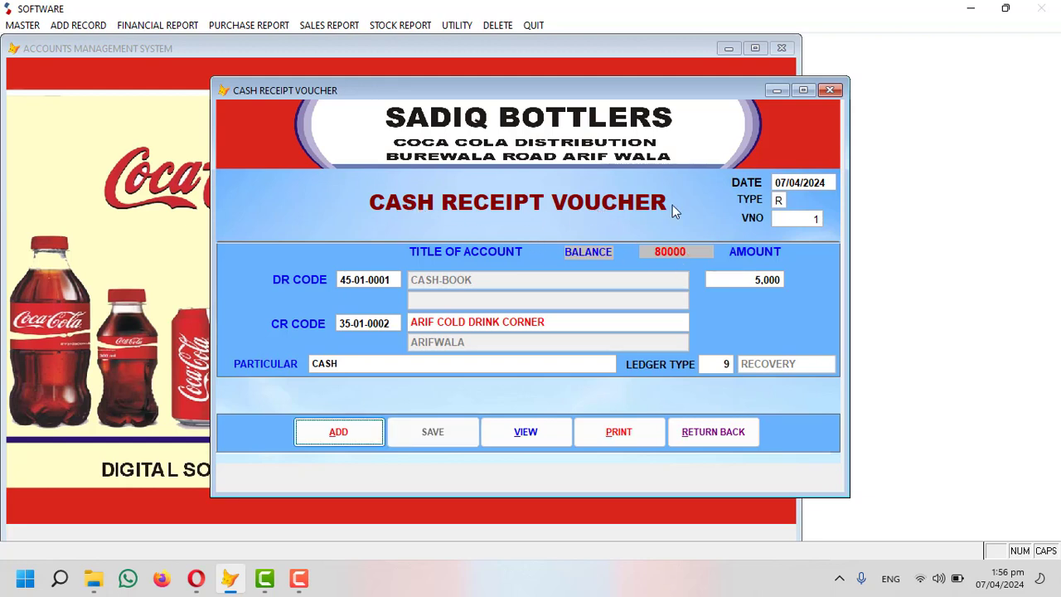
Close the voucher window and preview today's cash book report.
{"action": "left_click", "coordinate": [688, 431]}
{"action": "left_click", "coordinate": [151, 25]}
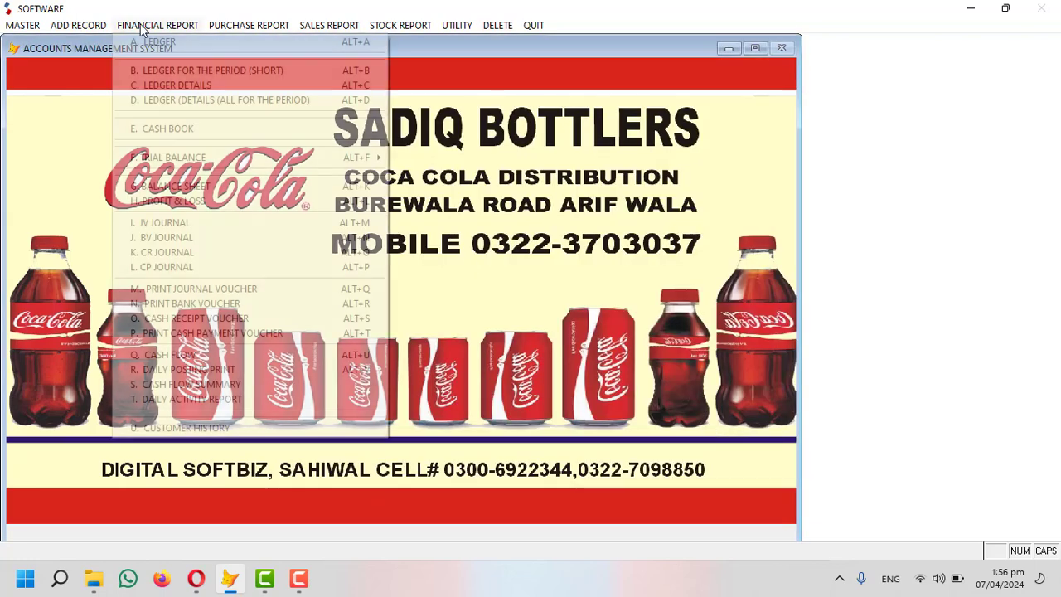
{"action": "left_click", "coordinate": [172, 131]}
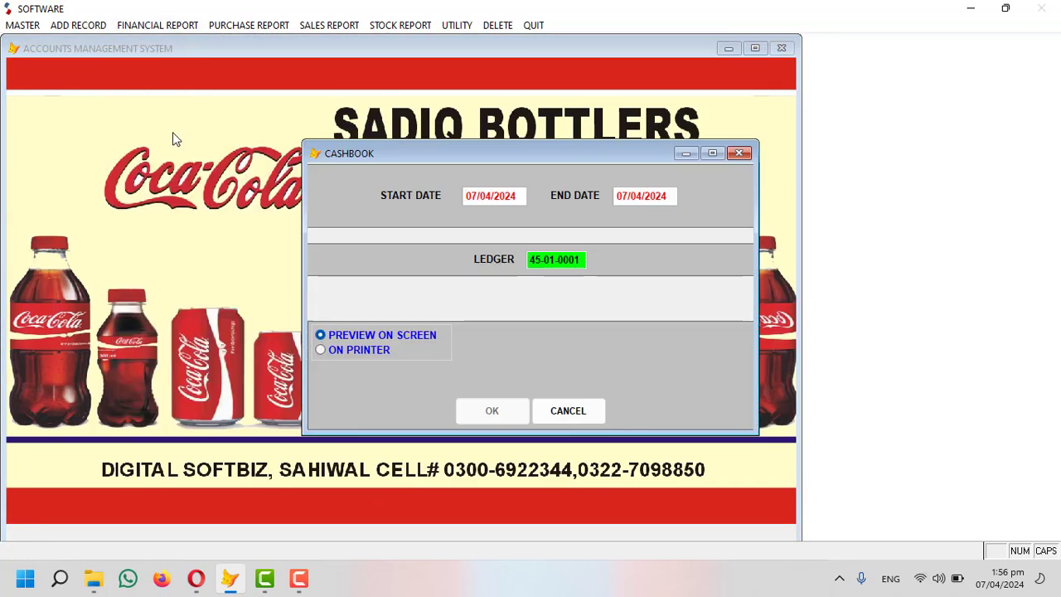
{"action": "key", "text": "Return"}
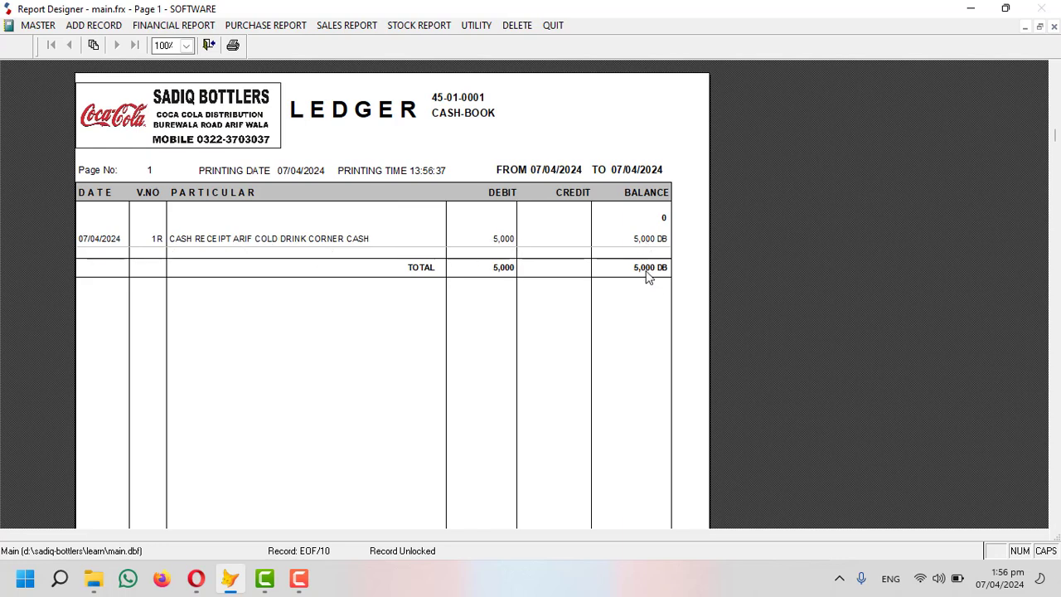
{"action": "key", "text": "Escape"}
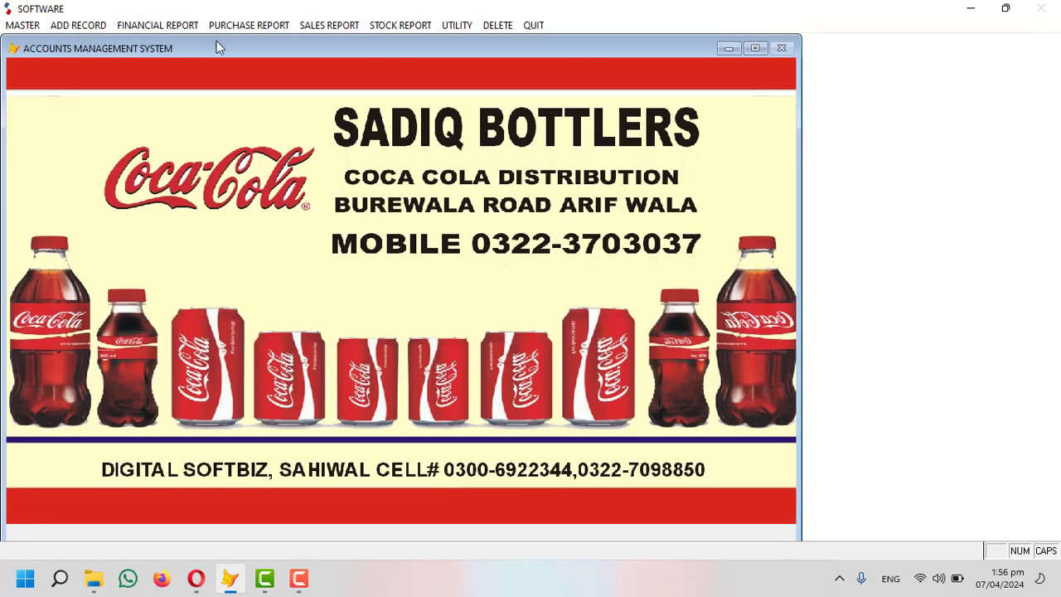
Preview the ARIF COLD DRINK CORNER ledger, then close it without sending it as a message.
{"action": "left_click", "coordinate": [176, 26]}
{"action": "left_click", "coordinate": [173, 38]}
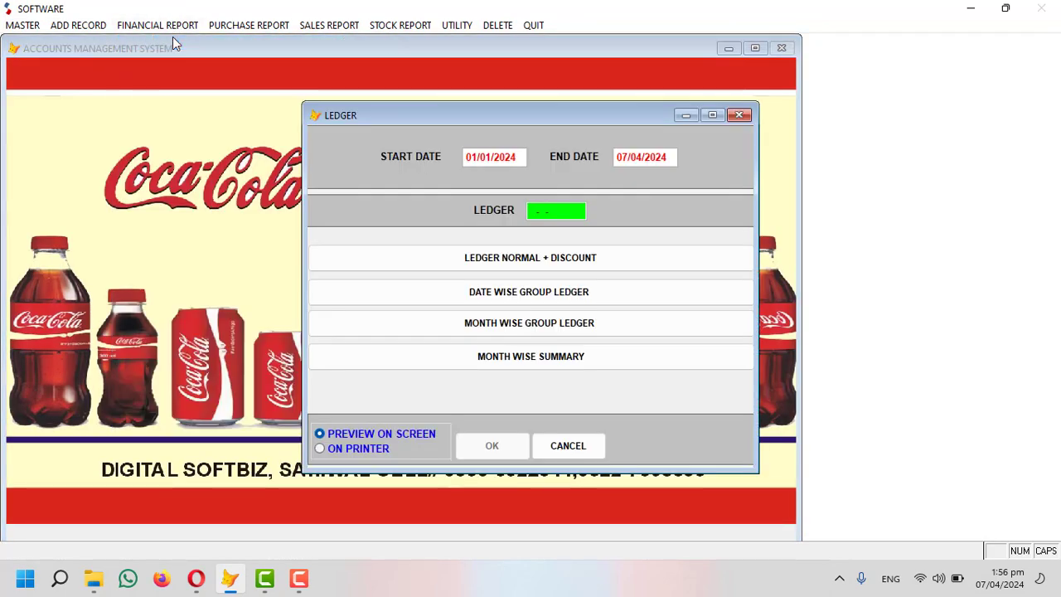
{"action": "type", "text": "arf"}
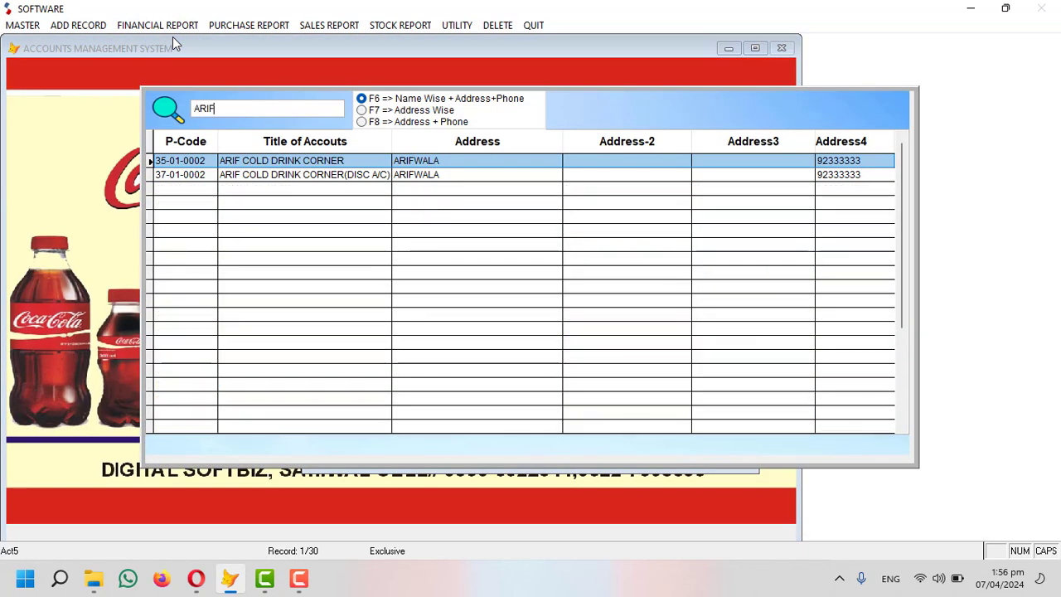
{"action": "key", "text": "Return"}
{"action": "key", "text": "Return"}
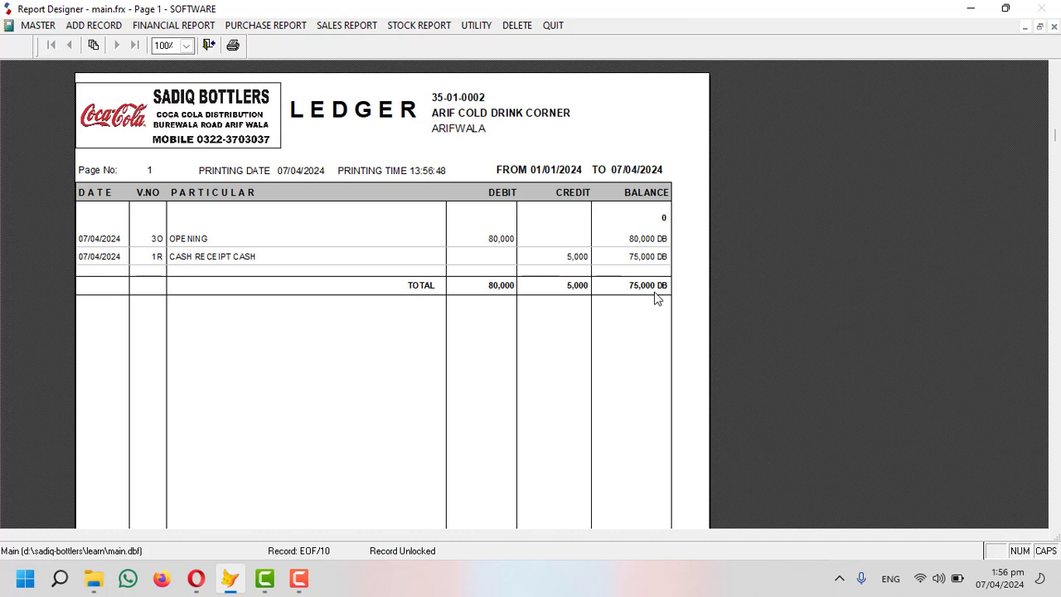
{"action": "key", "text": "Escape"}
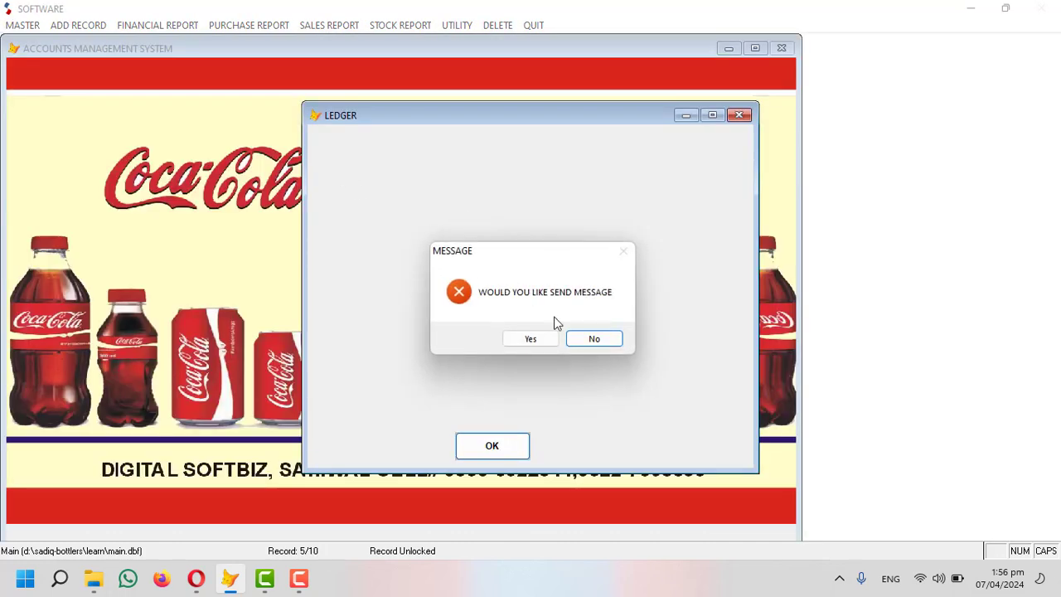
{"action": "left_click", "coordinate": [593, 338]}
{"action": "left_click", "coordinate": [75, 25]}
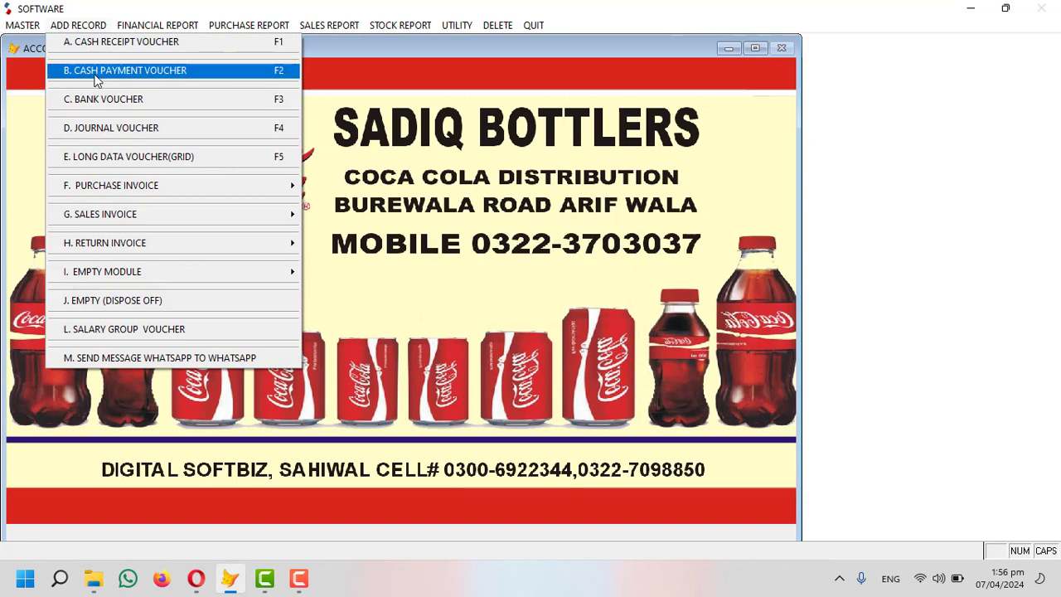
Start a cash payment voucher with debit account CCBPL and amount 3,000.
{"action": "left_click", "coordinate": [141, 71]}
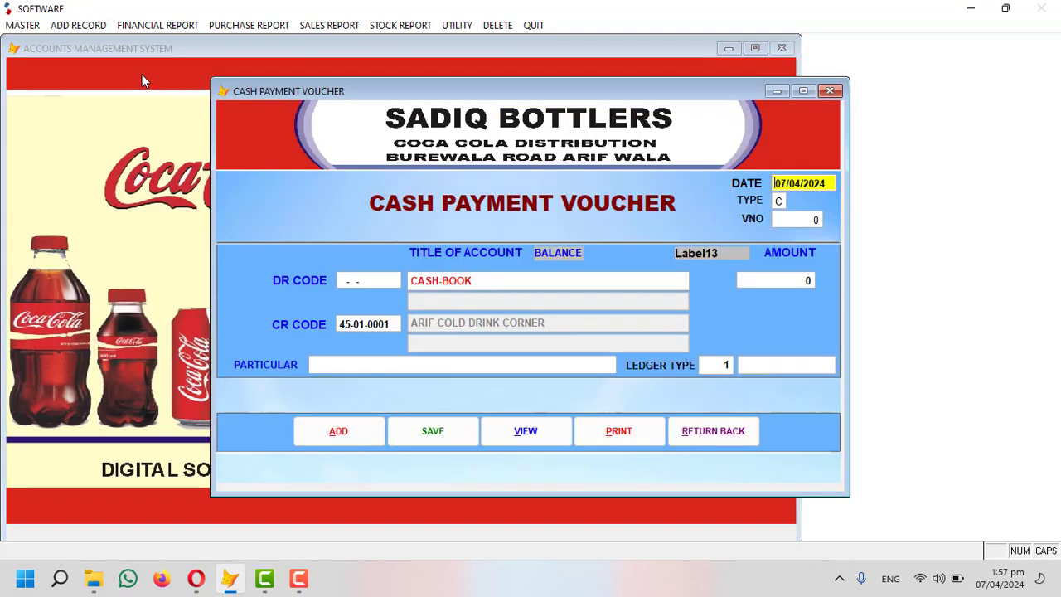
{"action": "key", "text": "Return"}
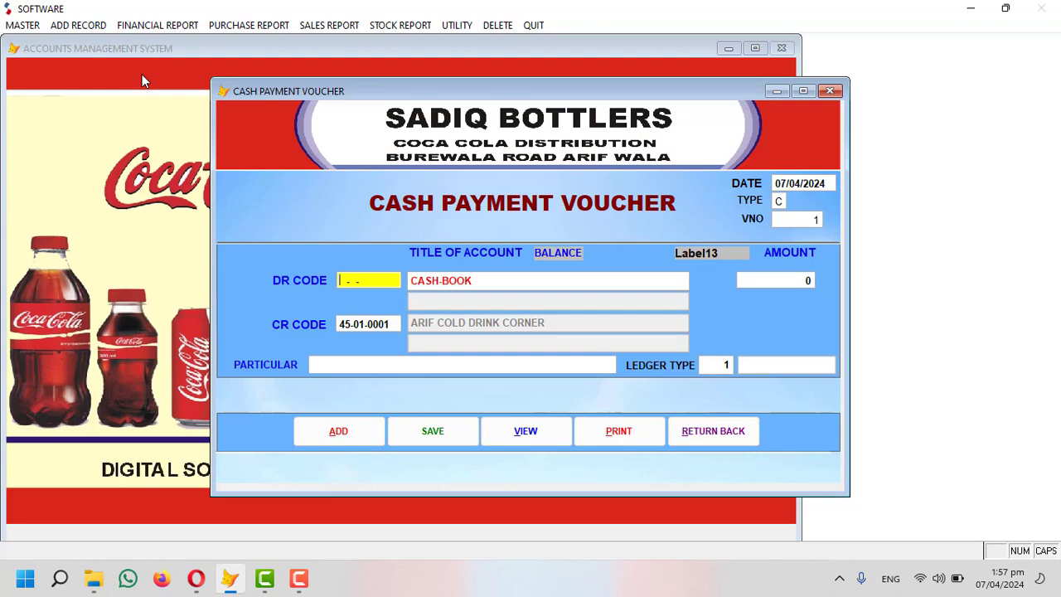
{"action": "key", "text": "Return"}
{"action": "type", "text": "c"}
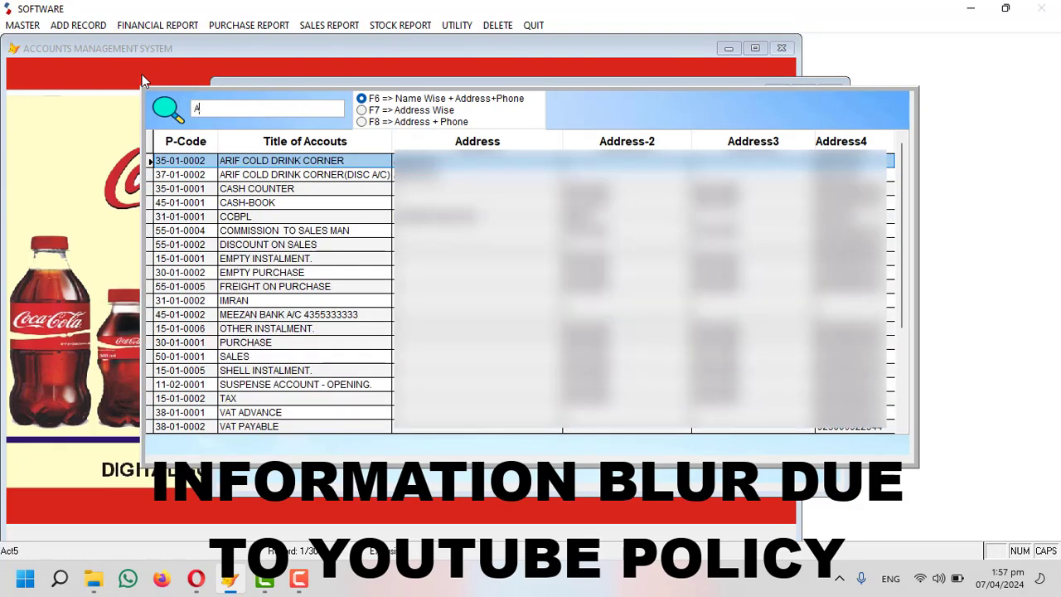
{"action": "type", "text": "c"}
{"action": "key", "text": "Return"}
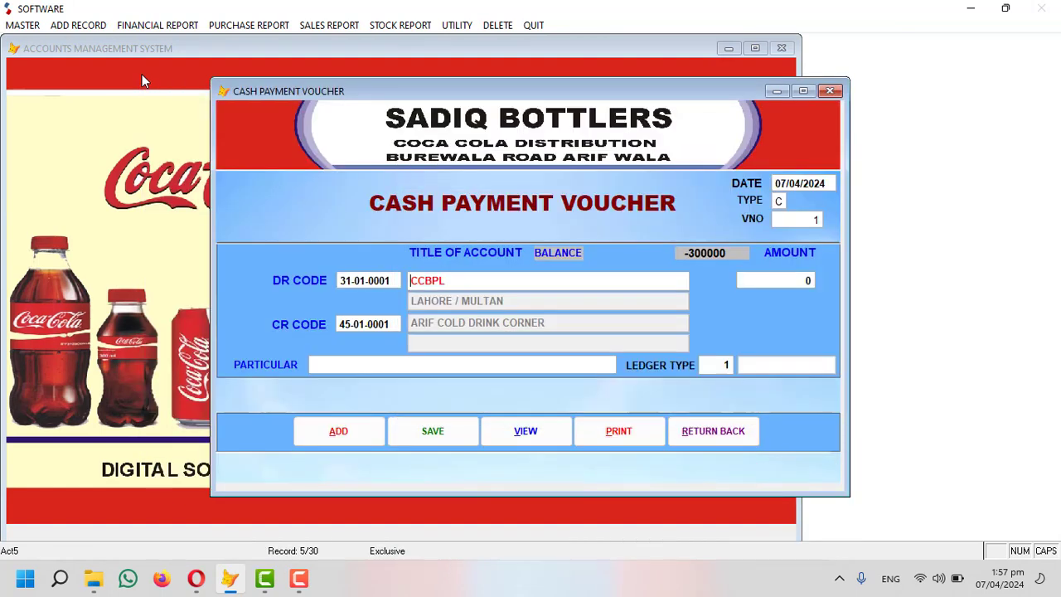
{"action": "key", "text": "Return"}
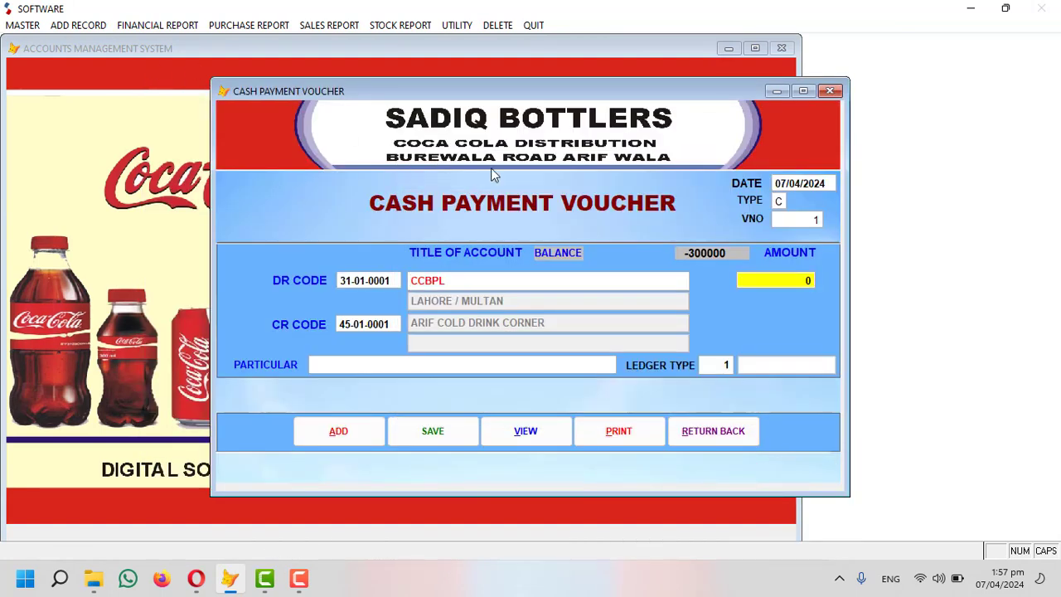
{"action": "type", "text": "3000"}
{"action": "key", "text": "Return"}
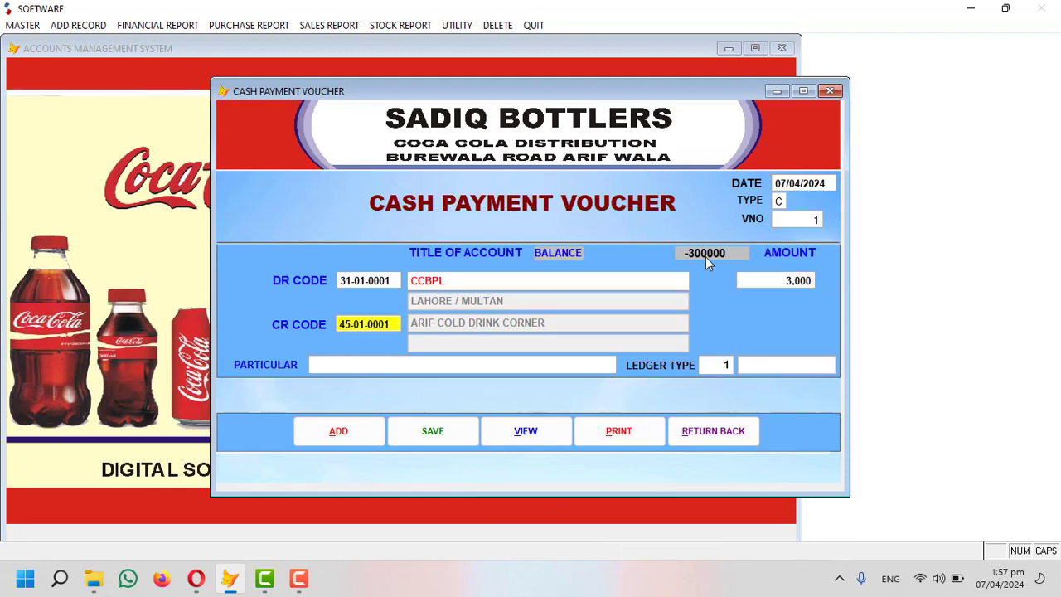
Keep CASH-BOOK as credit, enter particular CASH PAID, ledger type PAYMENT, and save.
{"action": "key", "text": "Return"}
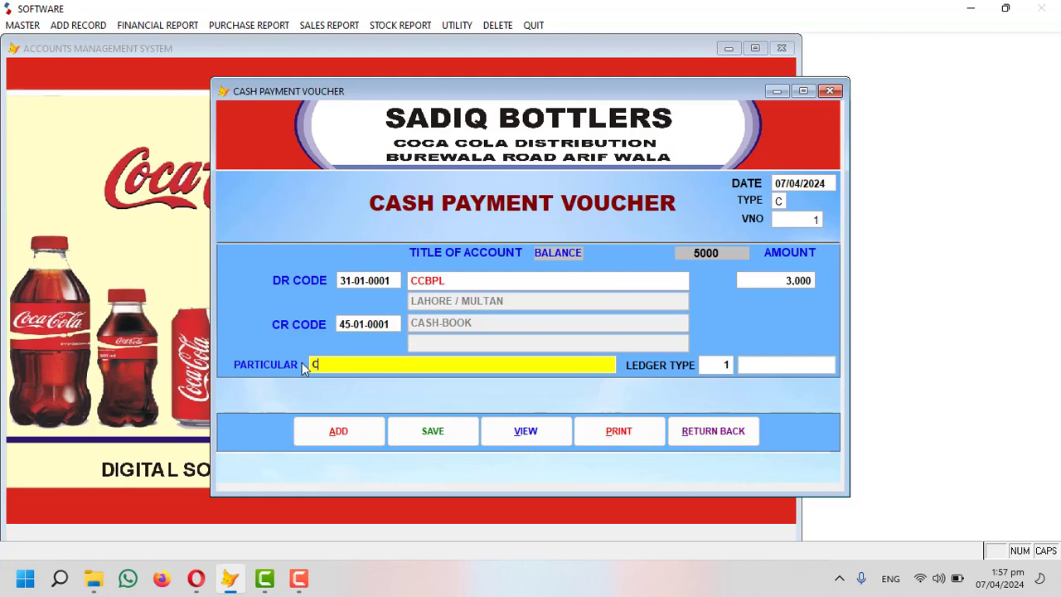
{"action": "type", "text": "ASH PAID"}
{"action": "key", "text": "Return"}
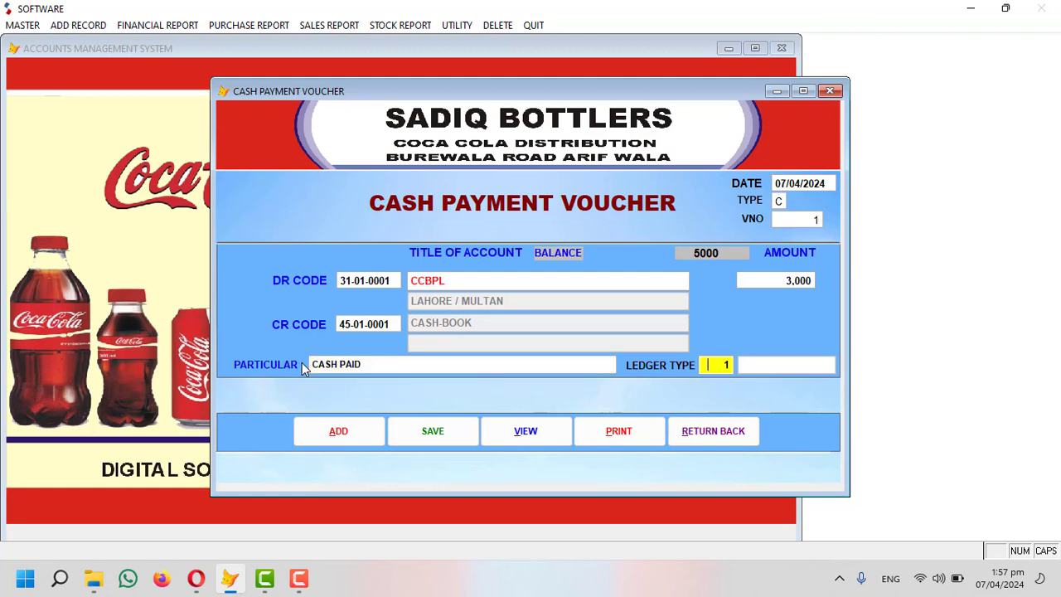
{"action": "type", "text": "0"}
{"action": "key", "text": "Return"}
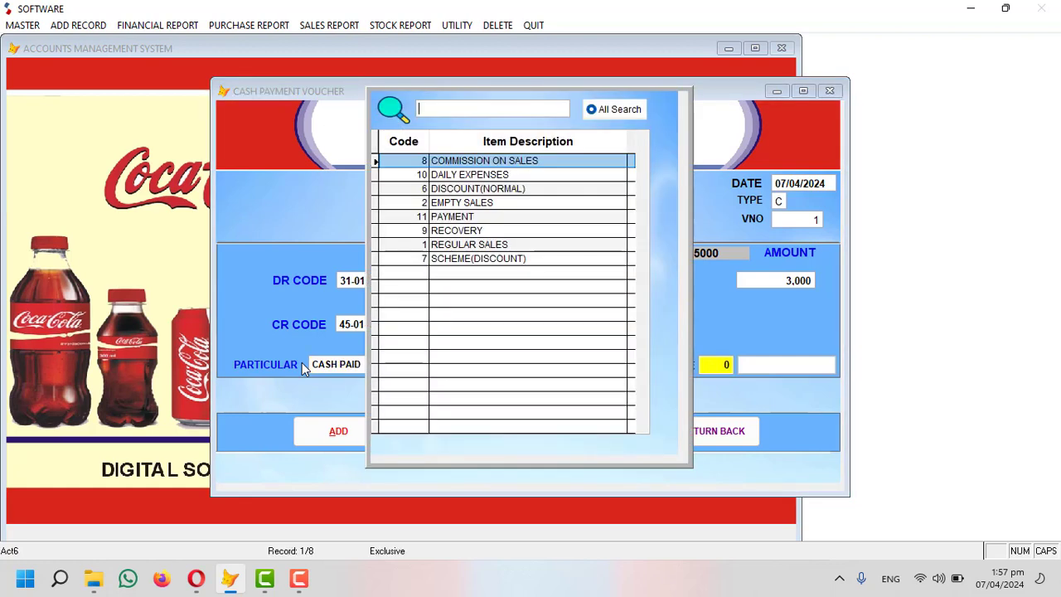
{"action": "key", "text": "Down"}
{"action": "key", "text": "Down"}
{"action": "key", "text": "Down"}
{"action": "key", "text": "Down"}
{"action": "key", "text": "Return"}
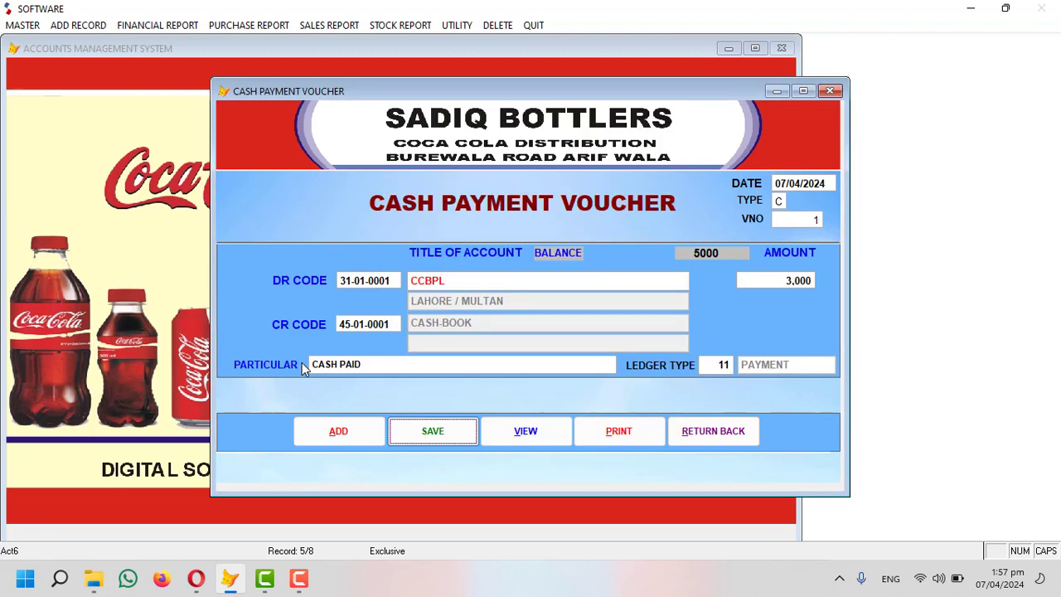
{"action": "key", "text": "Return"}
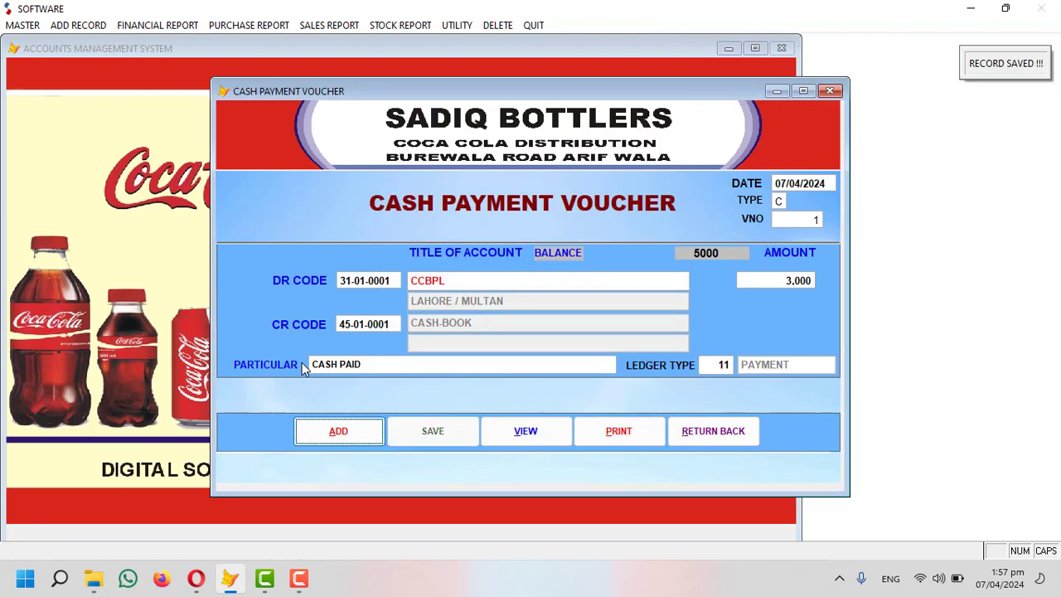
Save payment voucher 2: 2,000 to FOOD EXP from CASH-BOOK as DAILY EXPENSES, then close the window.
{"action": "key", "text": "Return"}
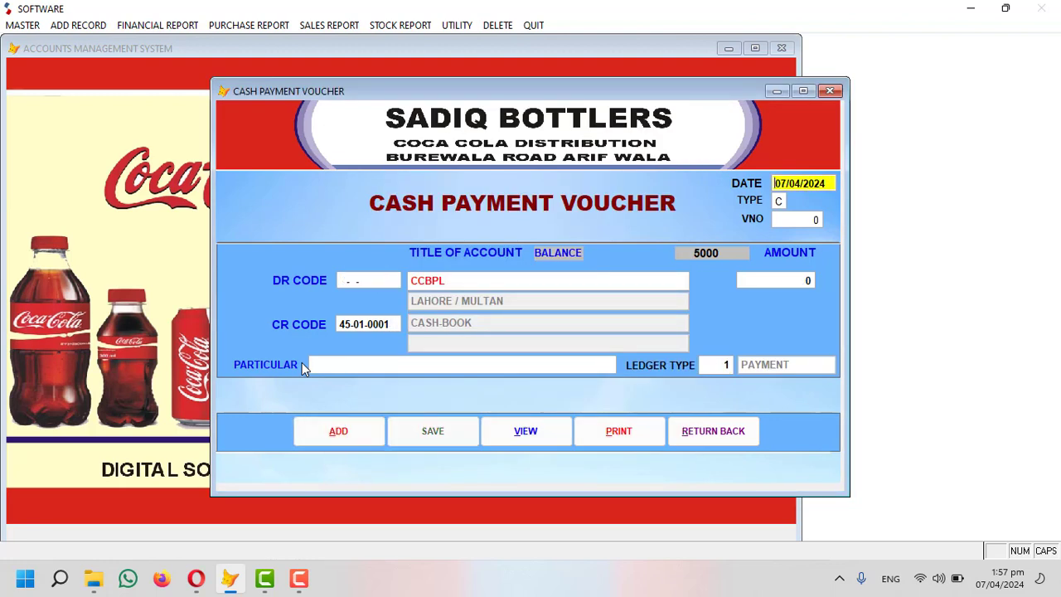
{"action": "key", "text": "Return"}
{"action": "key", "text": "Return"}
{"action": "key", "text": "Return"}
{"action": "key", "text": "Return"}
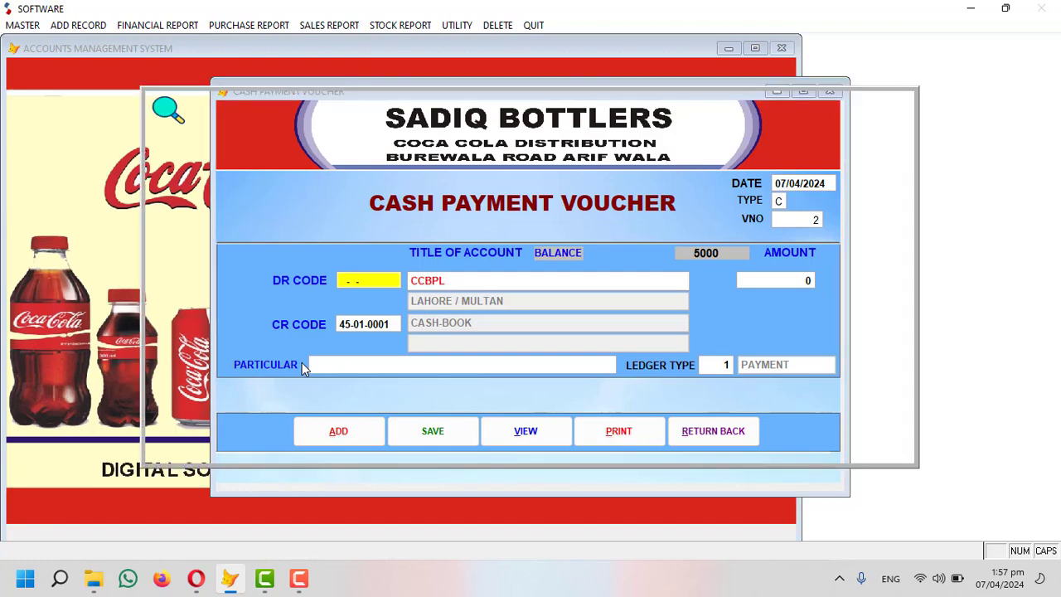
{"action": "type", "text": "FOOD"}
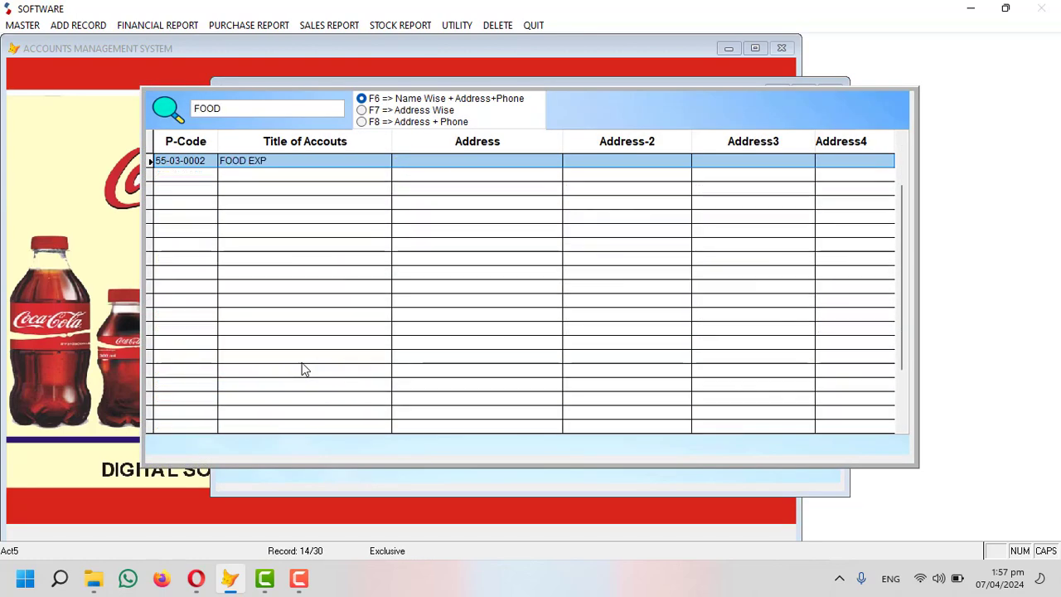
{"action": "key", "text": "Return"}
{"action": "key", "text": "Return"}
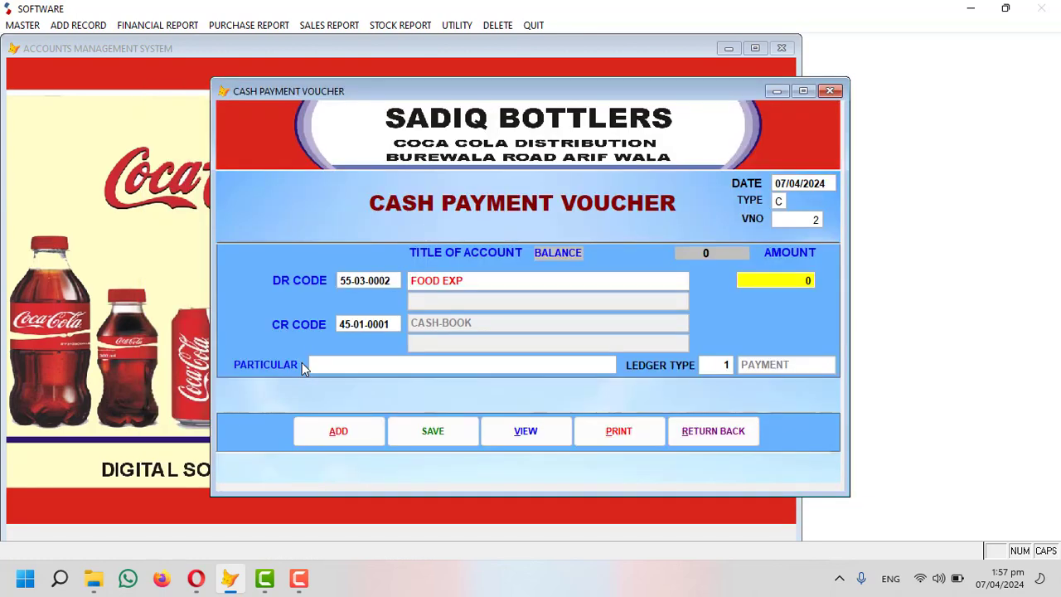
{"action": "type", "text": "2000"}
{"action": "key", "text": "Return"}
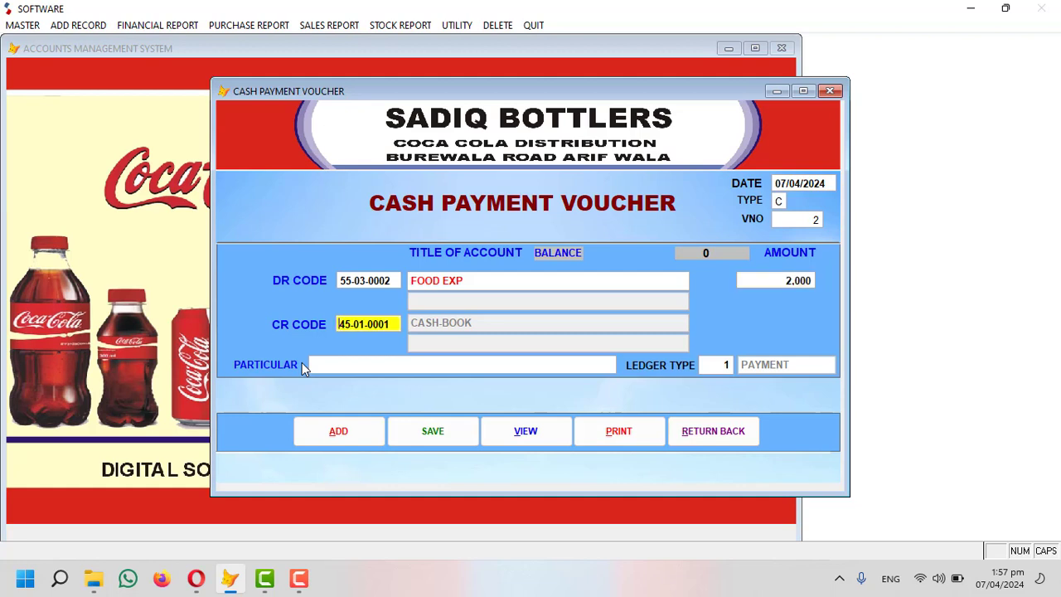
{"action": "key", "text": "Return"}
{"action": "key", "text": "Return"}
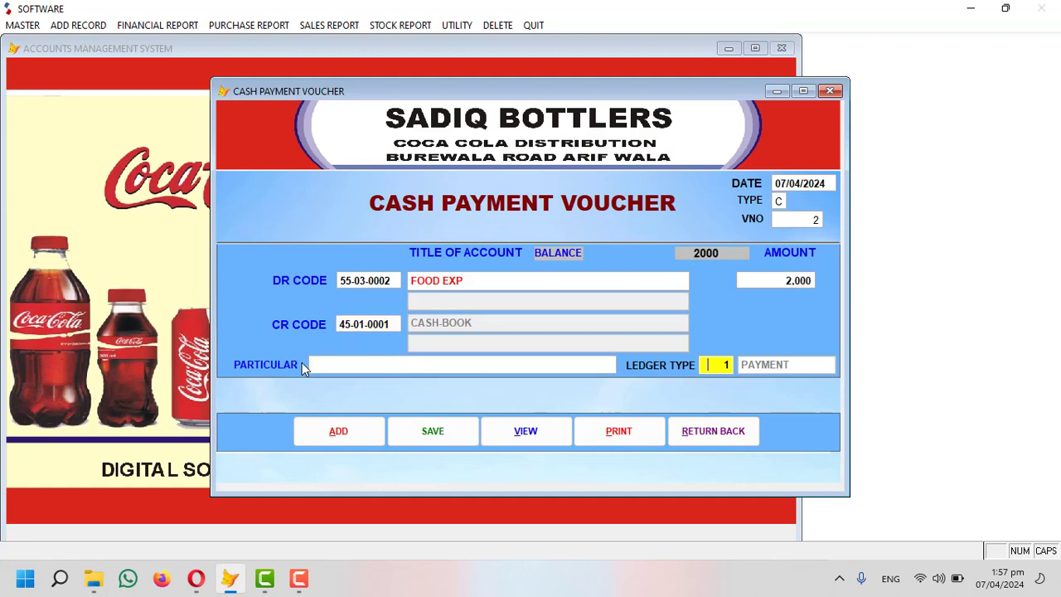
{"action": "type", "text": "0"}
{"action": "key", "text": "Return"}
{"action": "key", "text": "Down"}
{"action": "key", "text": "Down"}
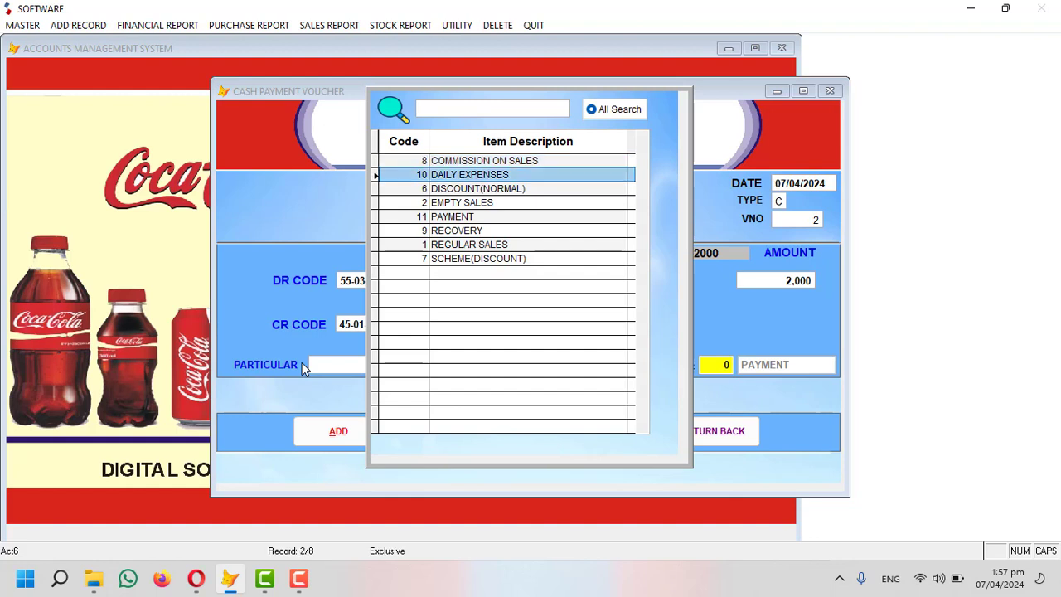
{"action": "key", "text": "Return"}
{"action": "key", "text": "Return"}
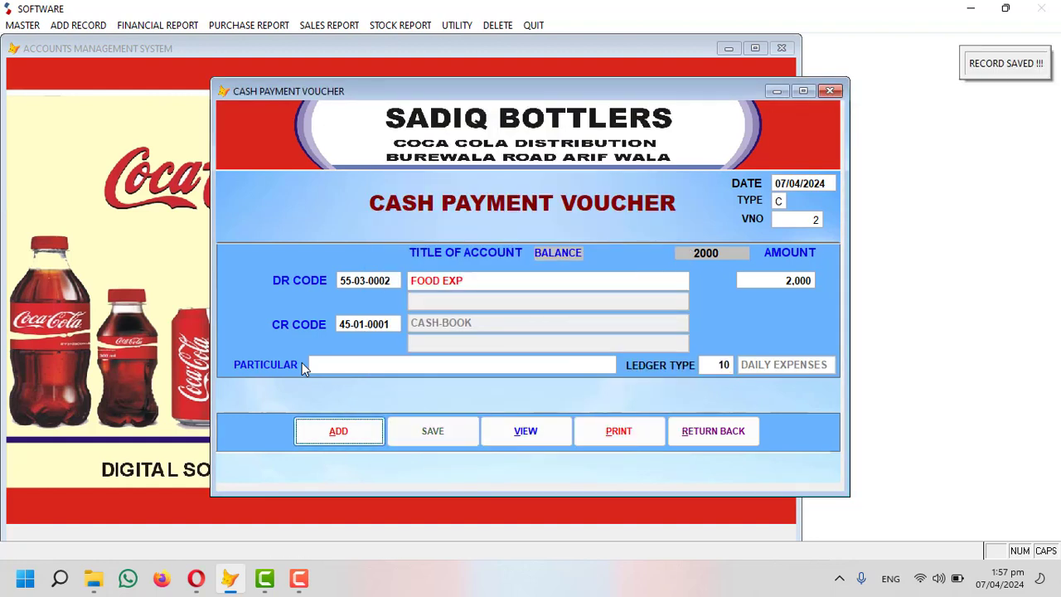
{"action": "left_click", "coordinate": [704, 427]}
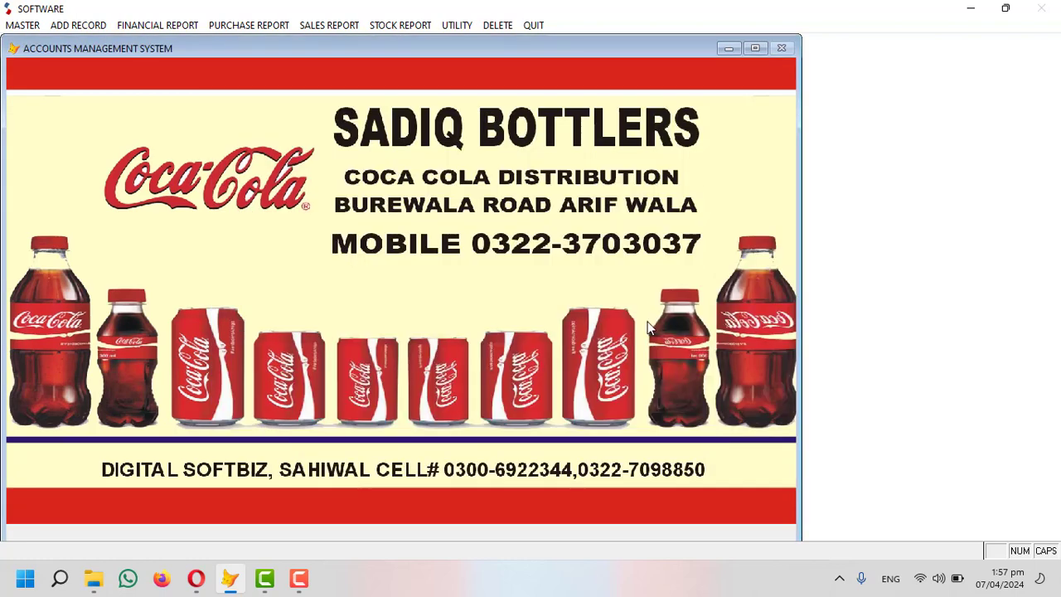
Preview the cash book for 07/04/2024, ledger 45-01-0001, on screen.
{"action": "left_click", "coordinate": [171, 23]}
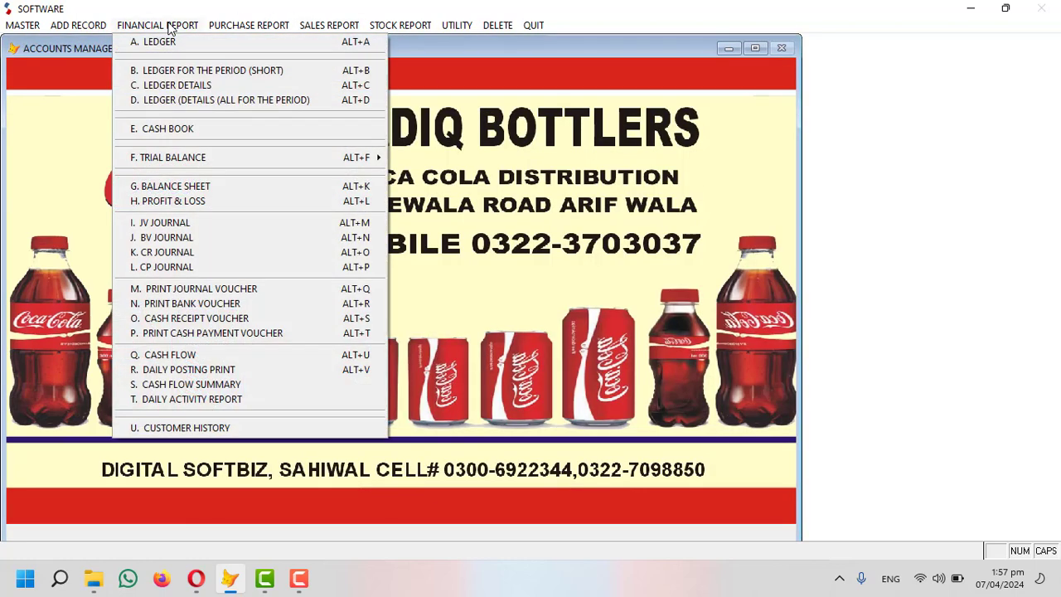
{"action": "left_click", "coordinate": [184, 135]}
{"action": "key", "text": "Return"}
{"action": "key", "text": "Return"}
{"action": "key", "text": "Return"}
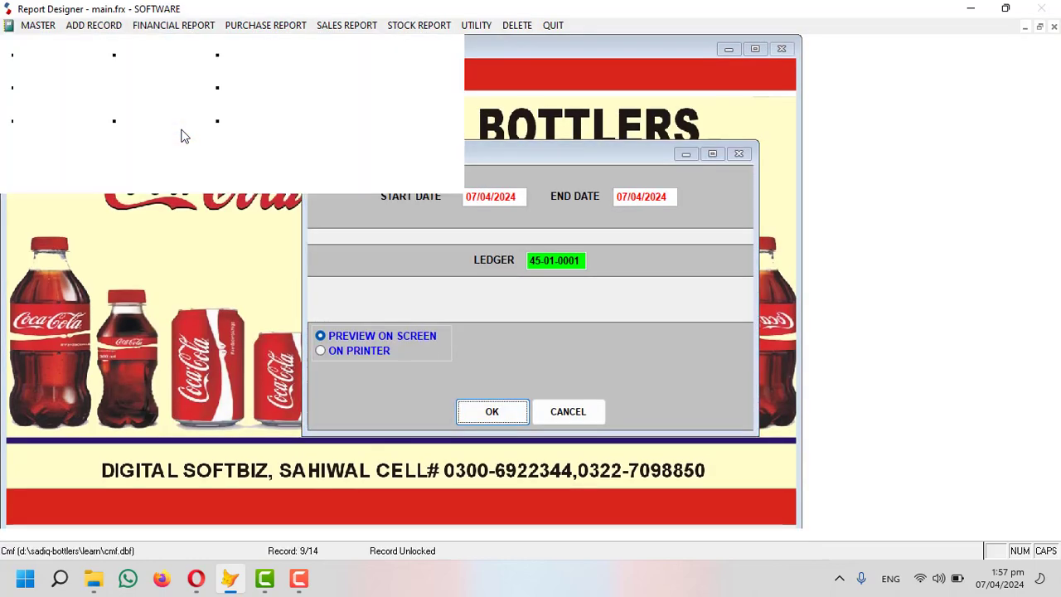
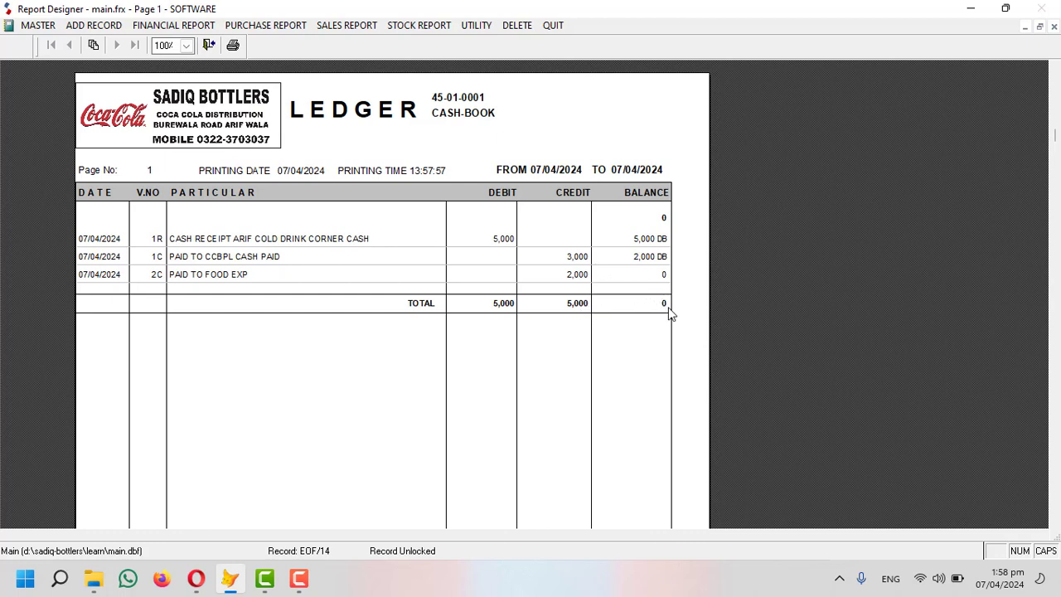
Preview the CCBPL ledger, which shows a 297,000 CR balance.
{"action": "key", "text": "Escape"}
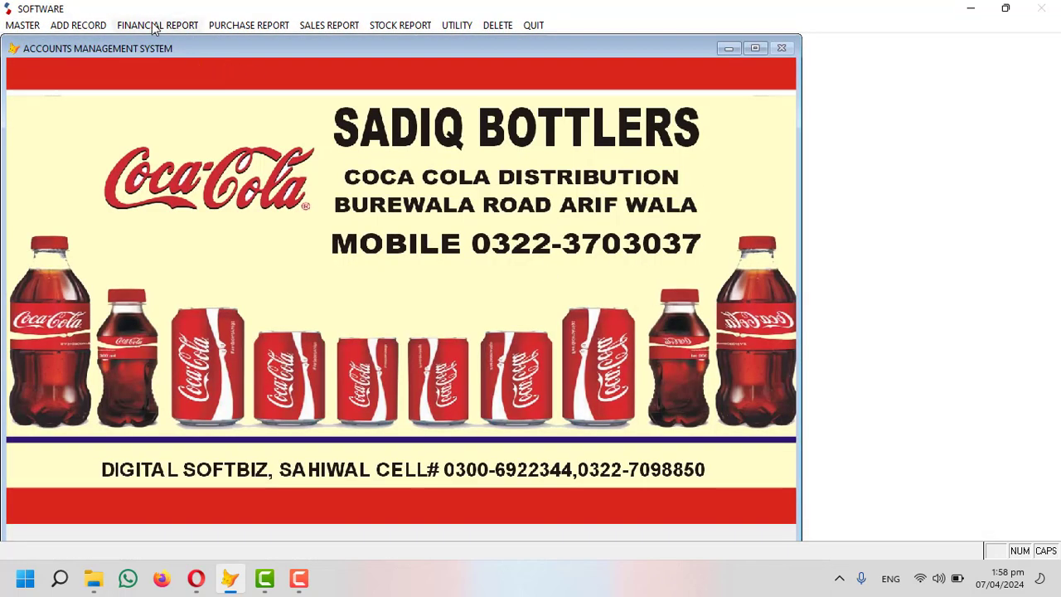
{"action": "left_click", "coordinate": [156, 26]}
{"action": "left_click", "coordinate": [169, 41]}
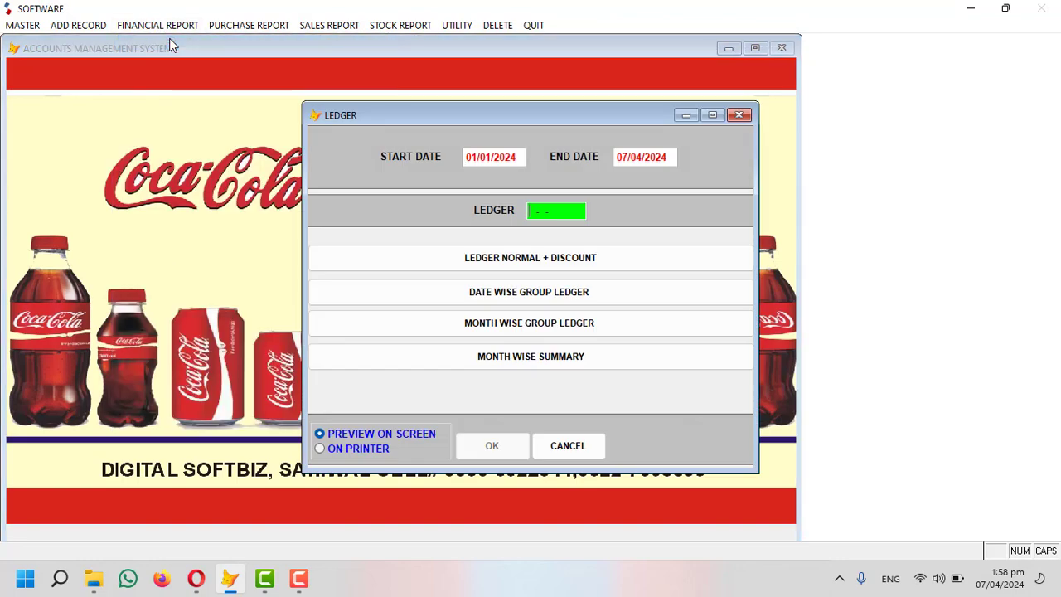
{"action": "type", "text": "CC"}
{"action": "key", "text": "Return"}
{"action": "key", "text": "Return"}
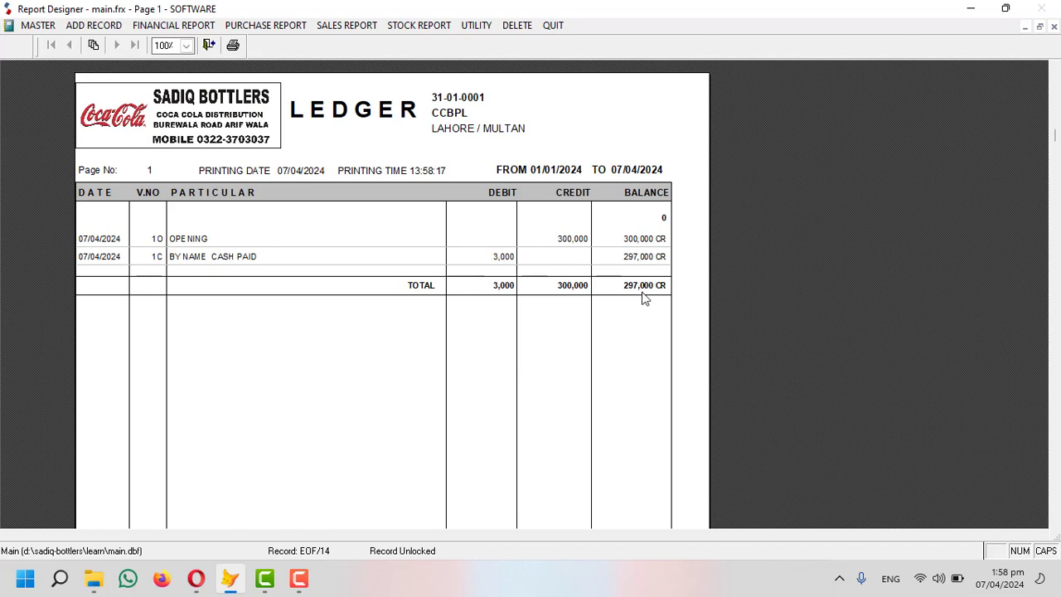
Close the ledger preview, decline sending a message, and bring up the Add Record choices.
{"action": "key", "text": "Escape"}
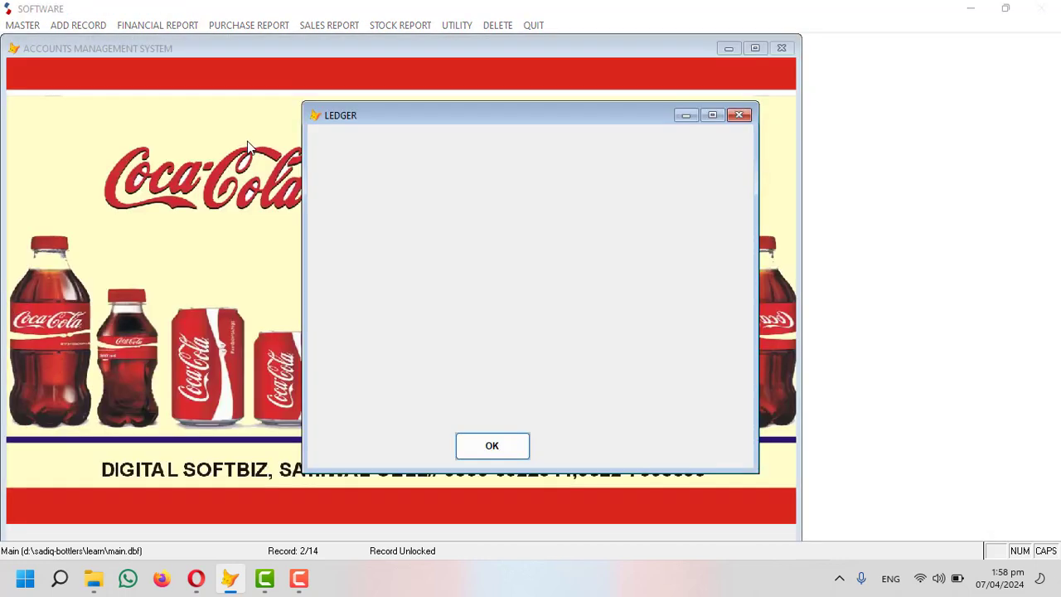
{"action": "left_click", "coordinate": [594, 341]}
{"action": "left_click", "coordinate": [187, 28]}
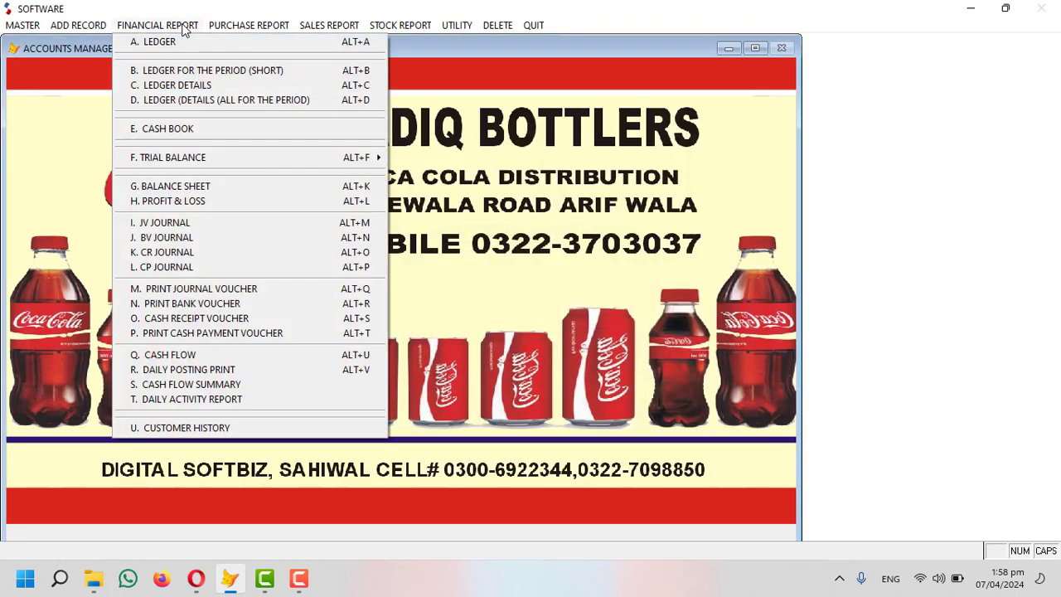
{"action": "left_click", "coordinate": [77, 26]}
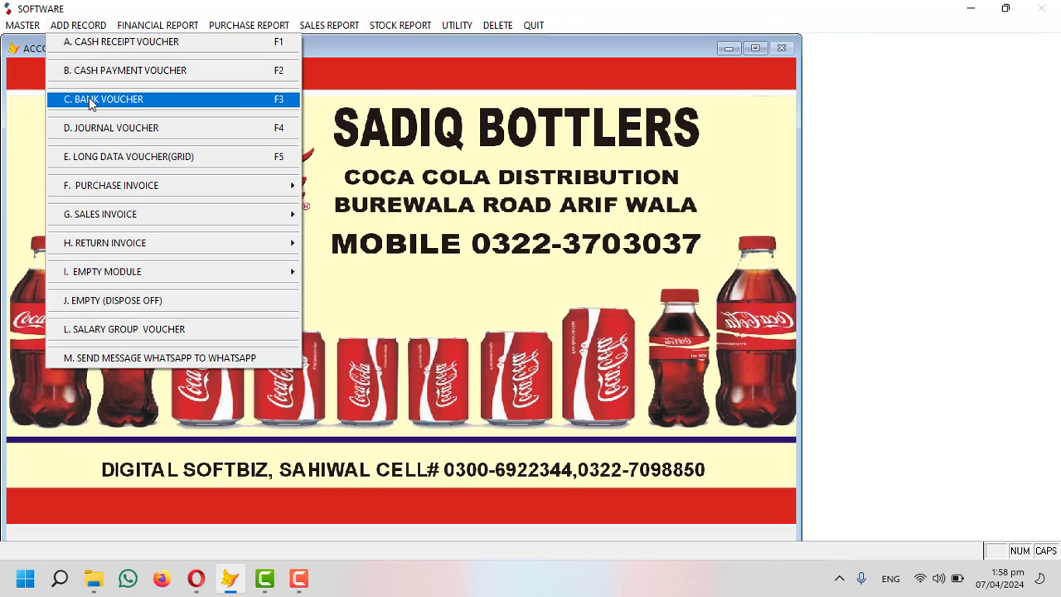
Start bank payment voucher 1 with default date and type, debiting CCBPL 50,000.
{"action": "left_click", "coordinate": [144, 103]}
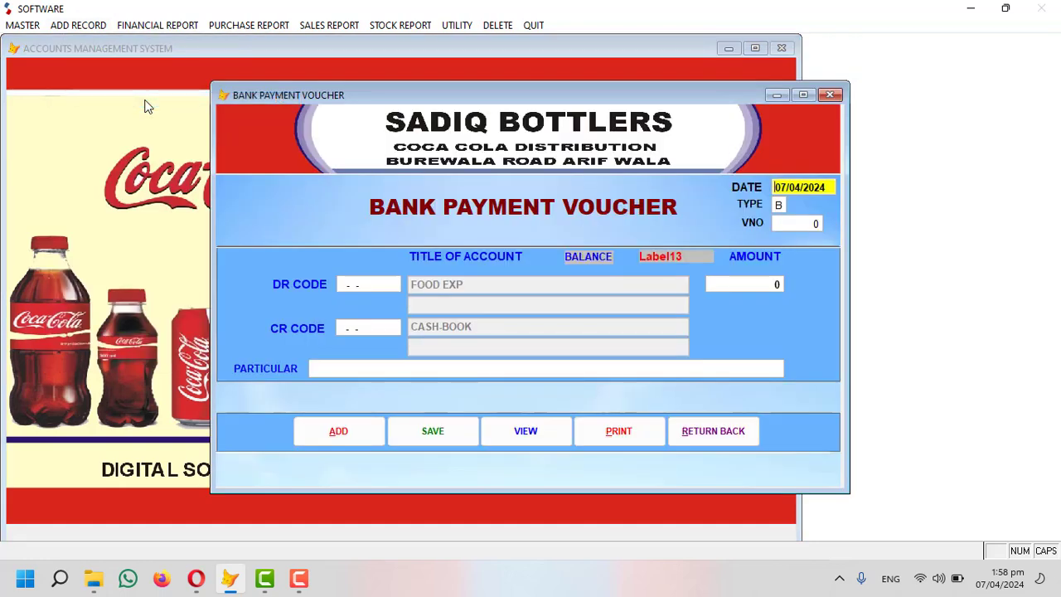
{"action": "key", "text": "Return"}
{"action": "key", "text": "Return"}
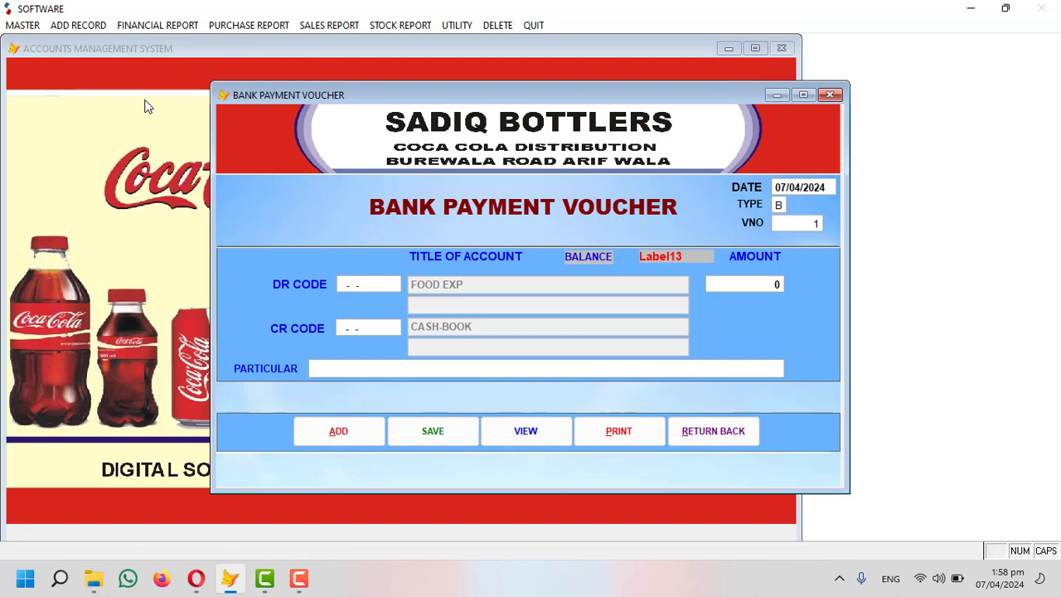
{"action": "key", "text": "Return"}
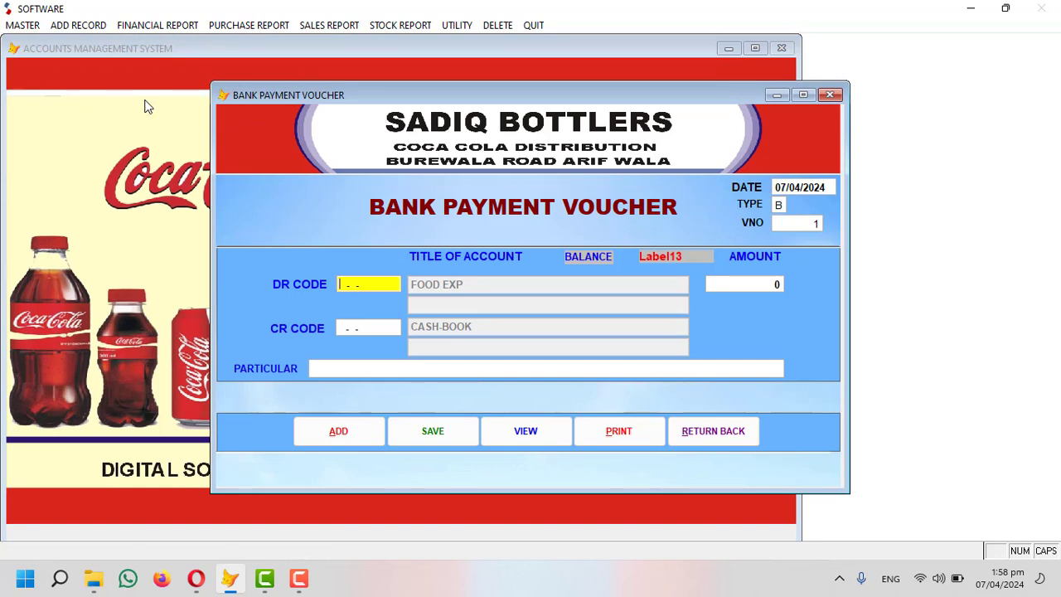
{"action": "key", "text": "Return"}
{"action": "type", "text": "CCB"}
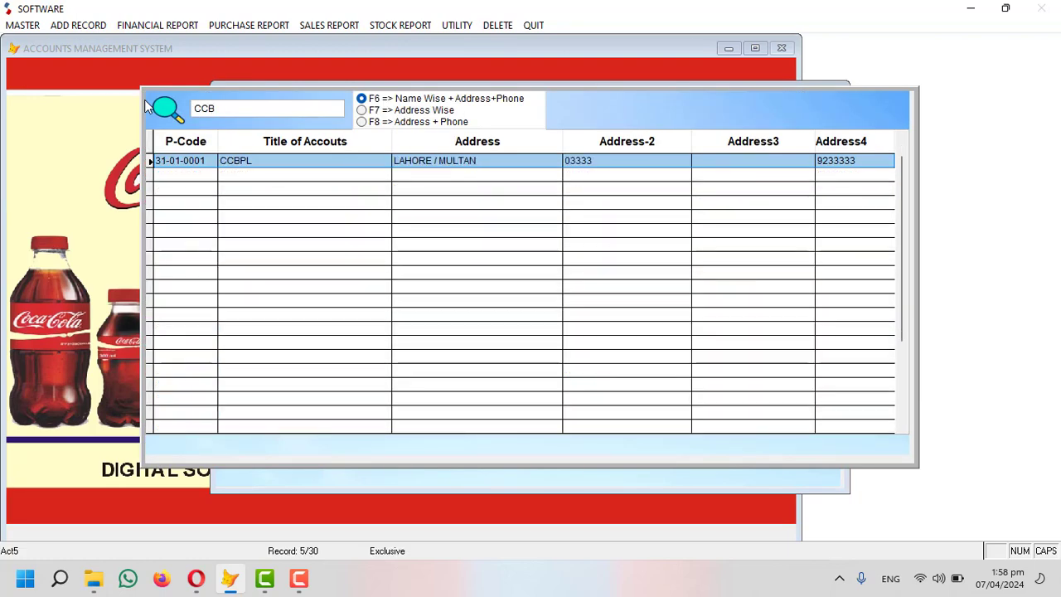
{"action": "key", "text": "Return"}
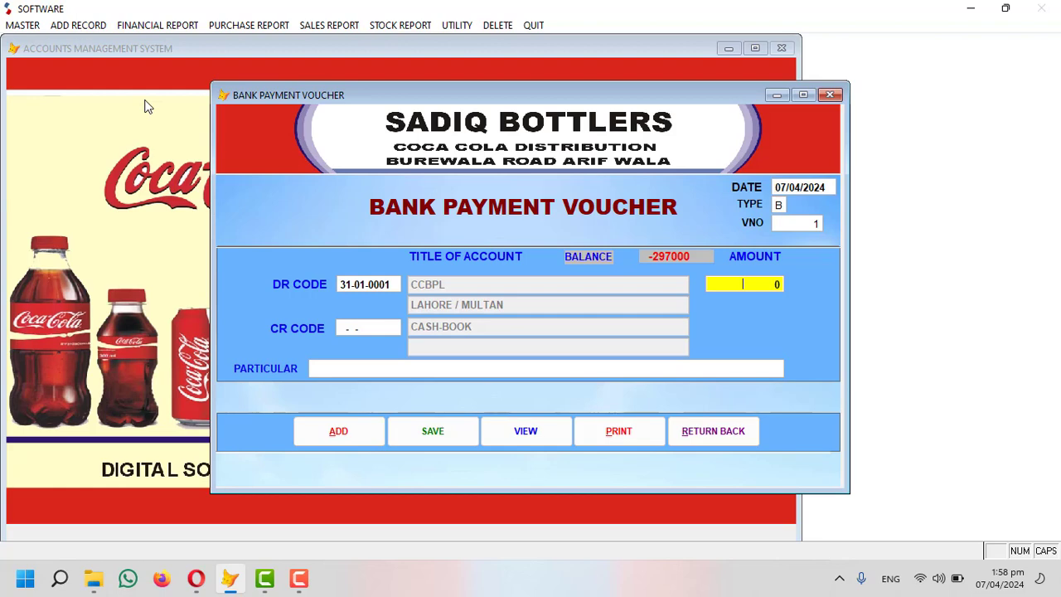
{"action": "type", "text": "50000"}
{"action": "key", "text": "Return"}
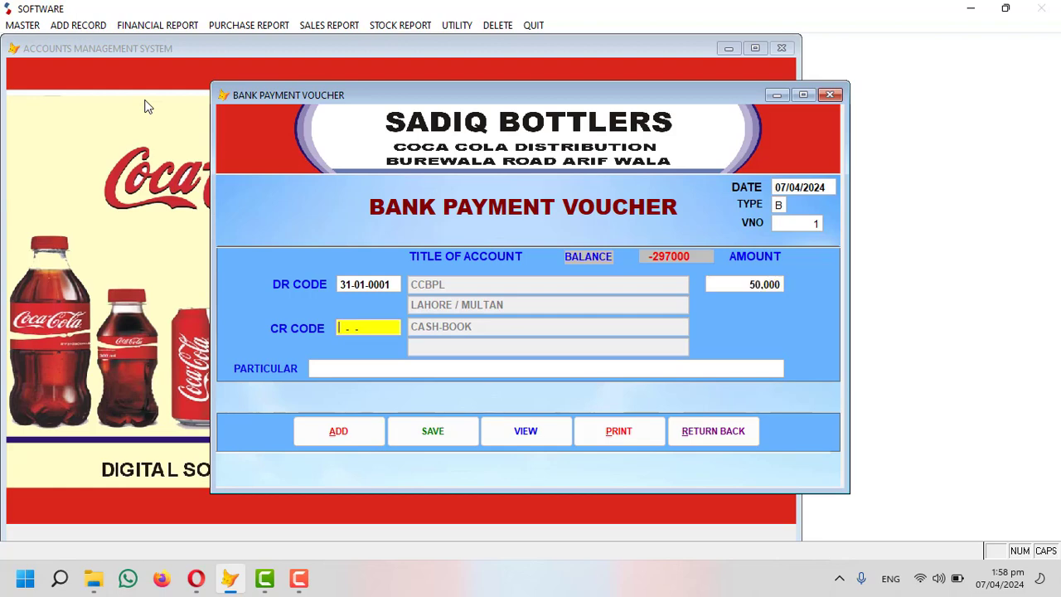
Credit Meezan Bank, note 'ONLINE TO CCBPL', save the voucher and close it.
{"action": "key", "text": "Return"}
{"action": "type", "text": "MEE"}
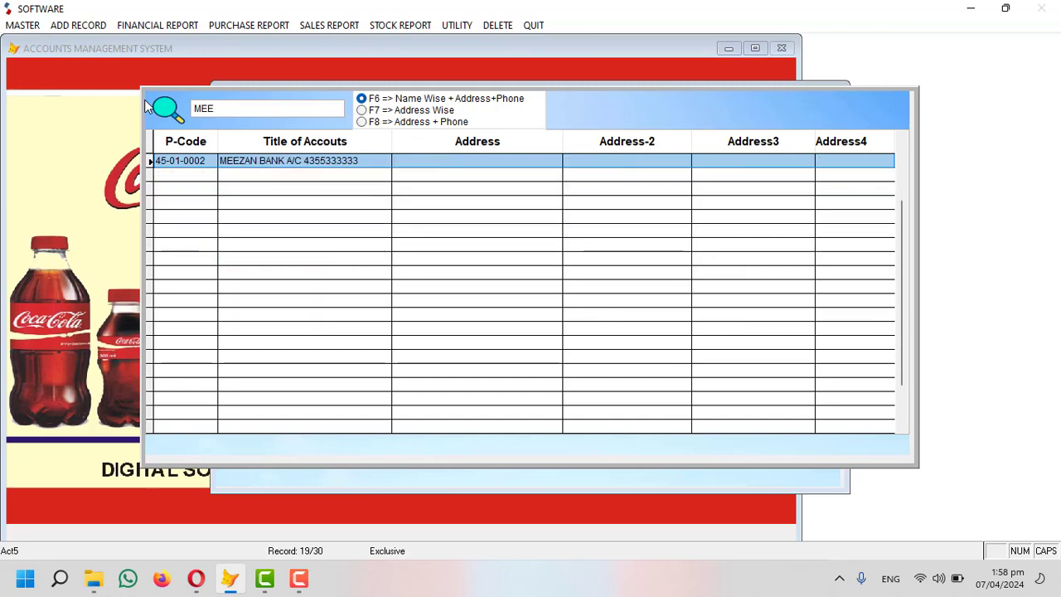
{"action": "key", "text": "Return"}
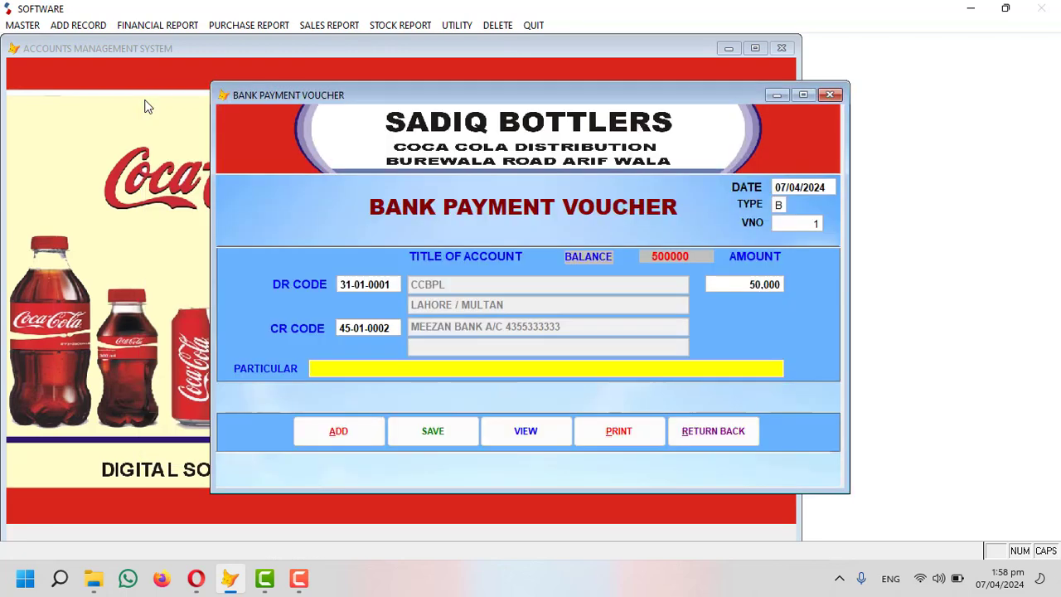
{"action": "type", "text": "ONLINE TO CCBPL"}
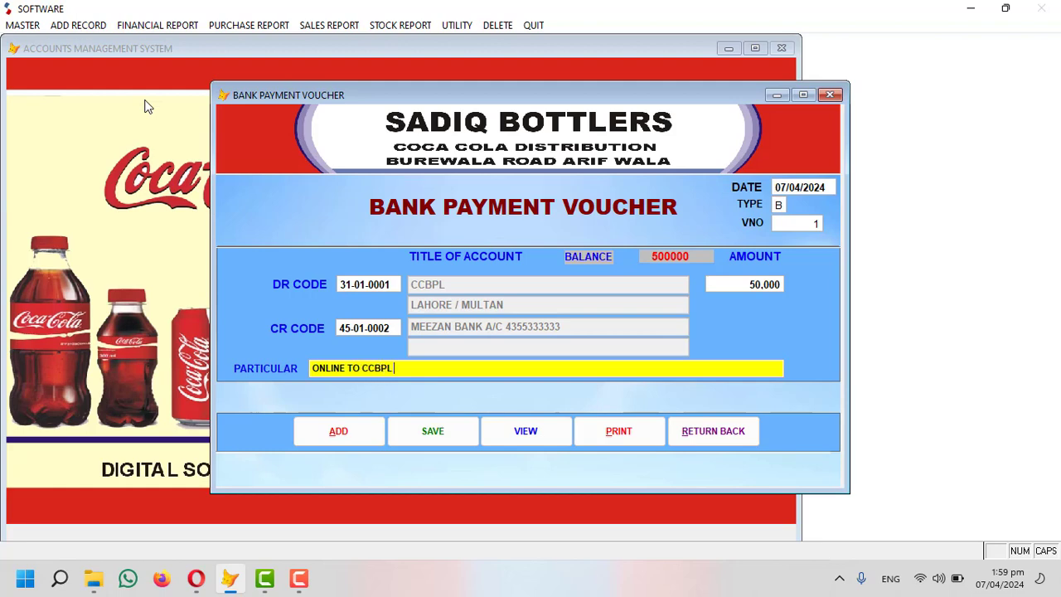
{"action": "key", "text": "Return"}
{"action": "key", "text": "Return"}
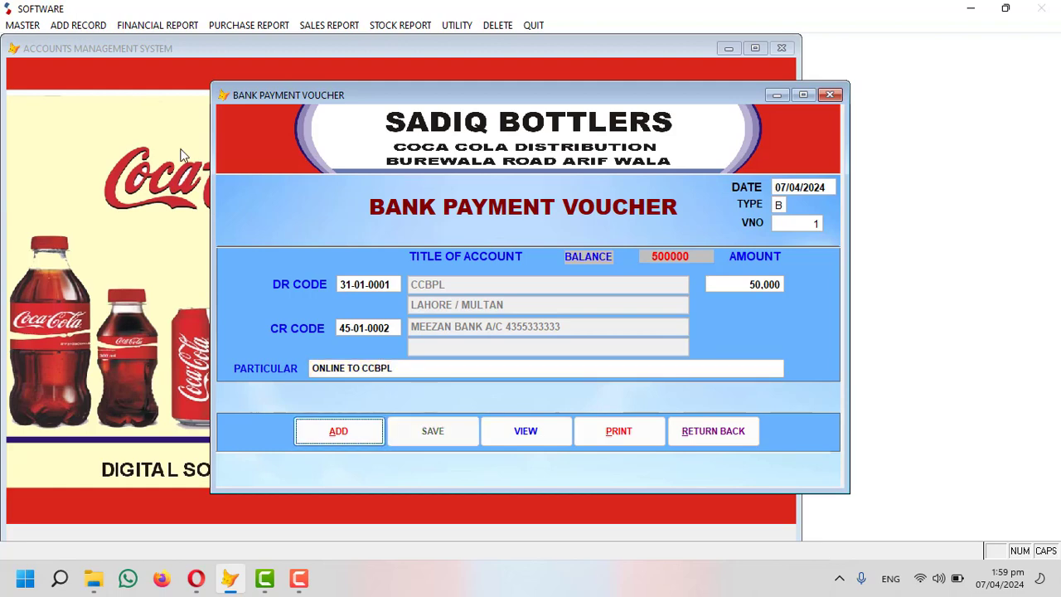
{"action": "left_click", "coordinate": [713, 431]}
Preview the CCBPL ledger, now at 247,000 CR after the 50,000 payment.
{"action": "left_click", "coordinate": [154, 25]}
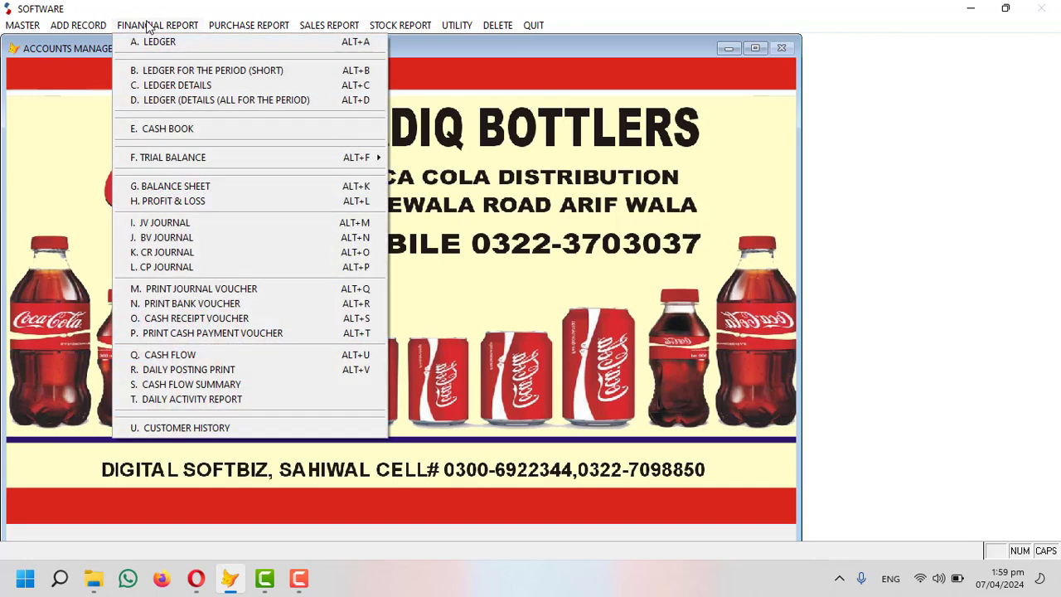
{"action": "left_click", "coordinate": [178, 41]}
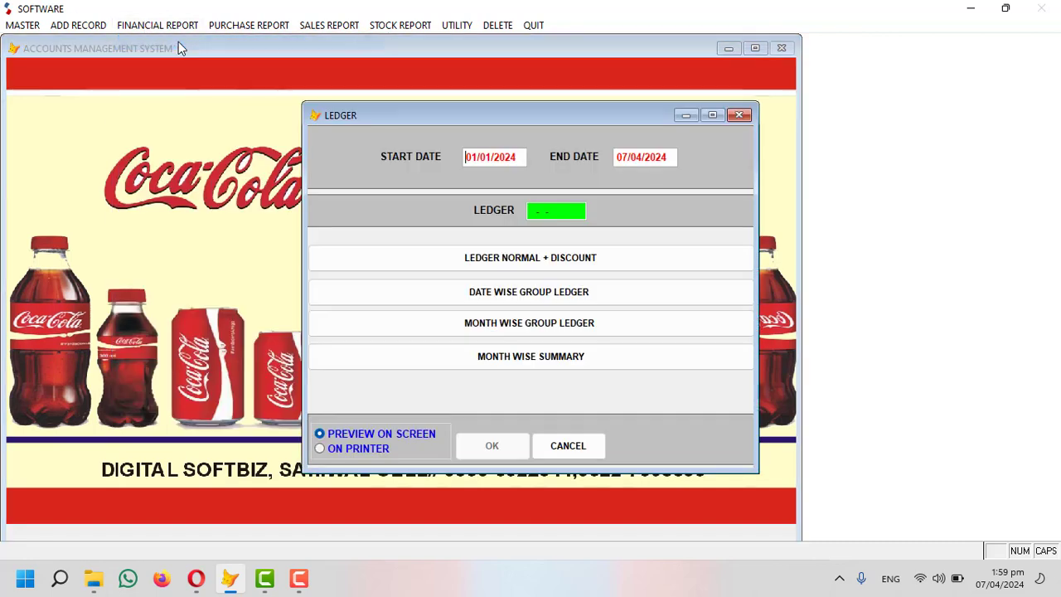
{"action": "key", "text": "Return"}
{"action": "type", "text": "cc"}
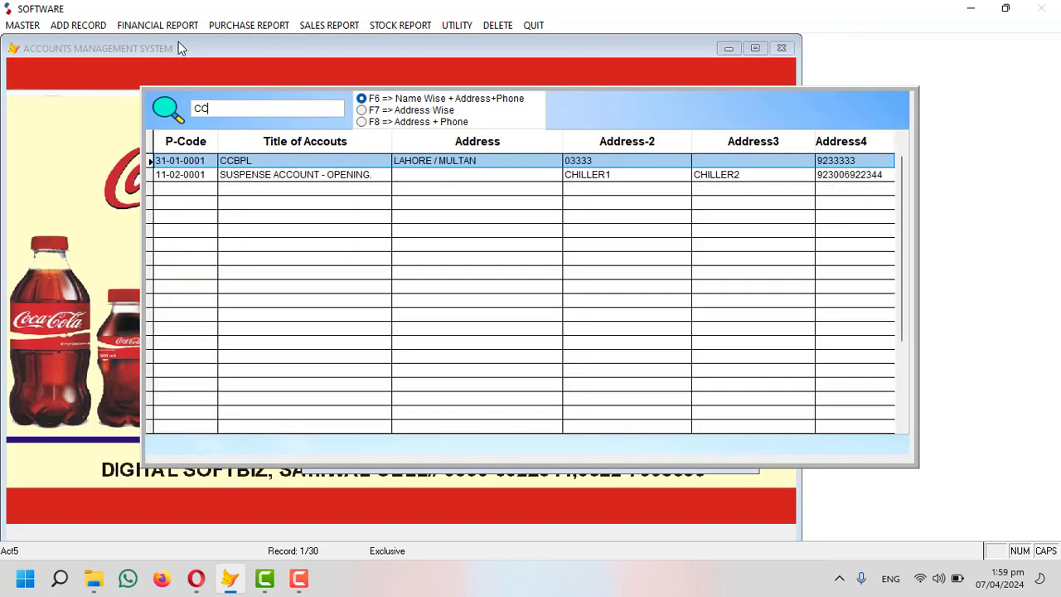
{"action": "key", "text": "Return"}
{"action": "key", "text": "Return"}
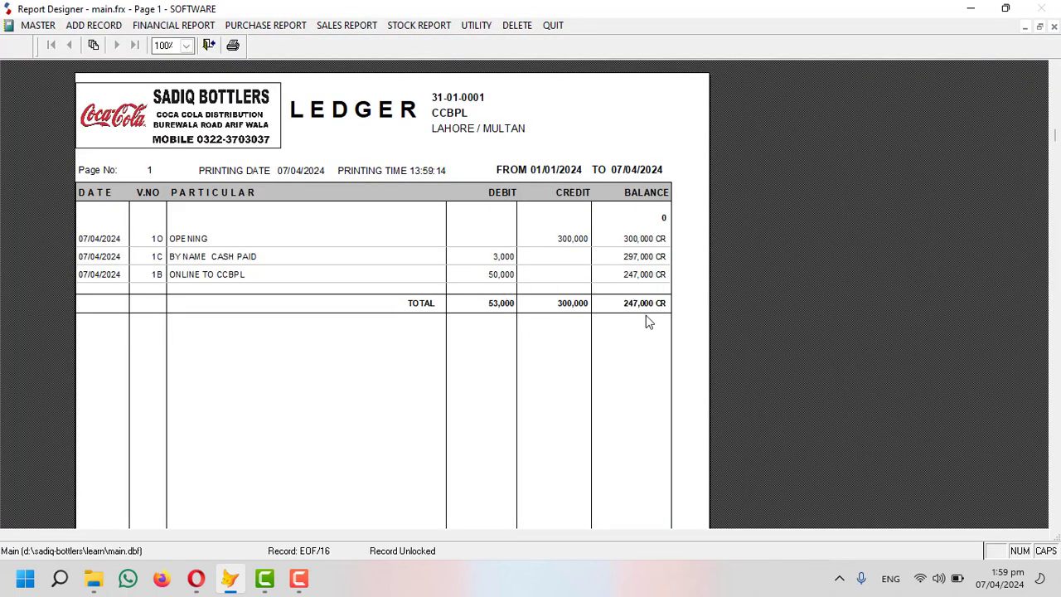
{"action": "key", "text": "Escape"}
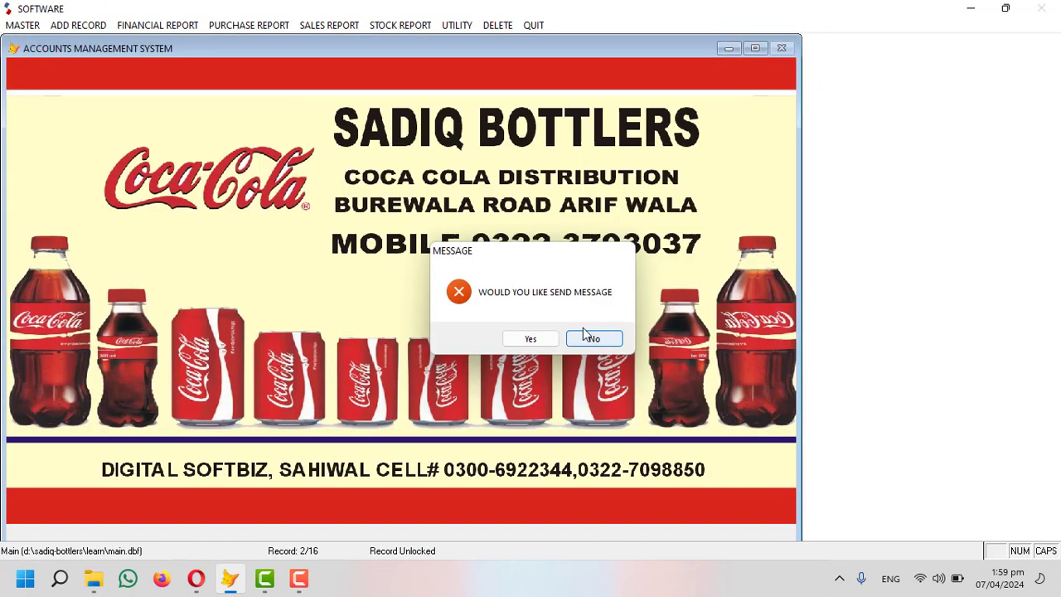
{"action": "left_click", "coordinate": [588, 337]}
Preview the Meezan Bank ledger showing the 50,000 credit and a 450,000 DB balance.
{"action": "left_click", "coordinate": [126, 26]}
{"action": "left_click", "coordinate": [168, 43]}
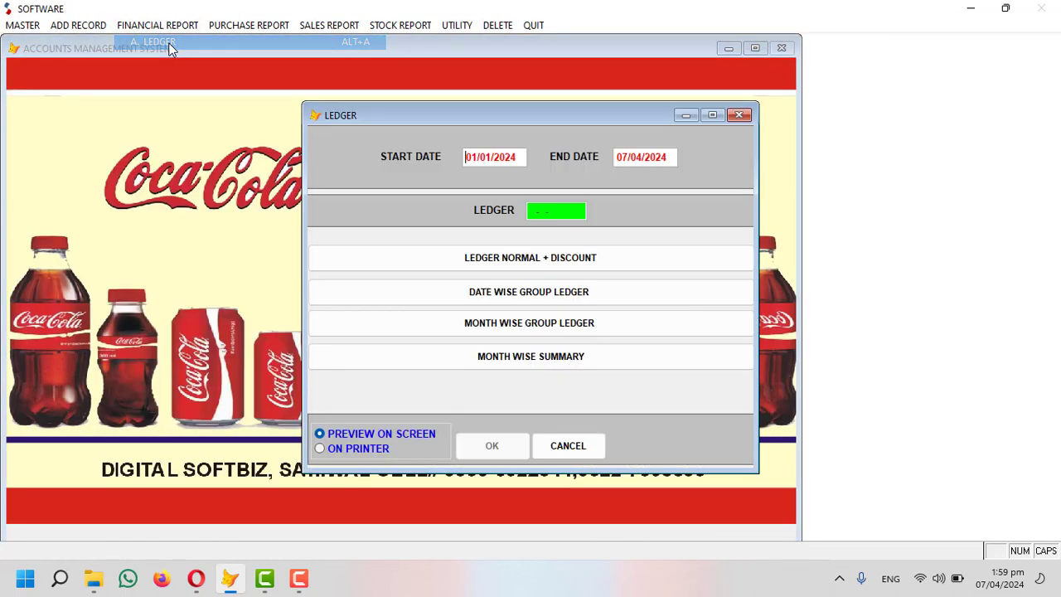
{"action": "key", "text": "Return"}
{"action": "type", "text": "BAN"}
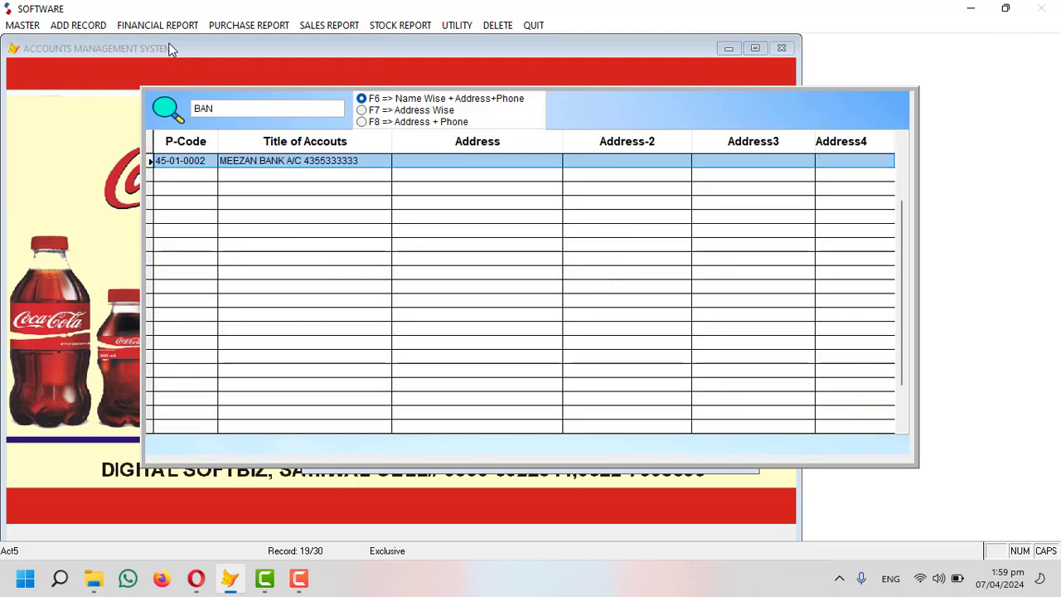
{"action": "key", "text": "Return"}
{"action": "key", "text": "Return"}
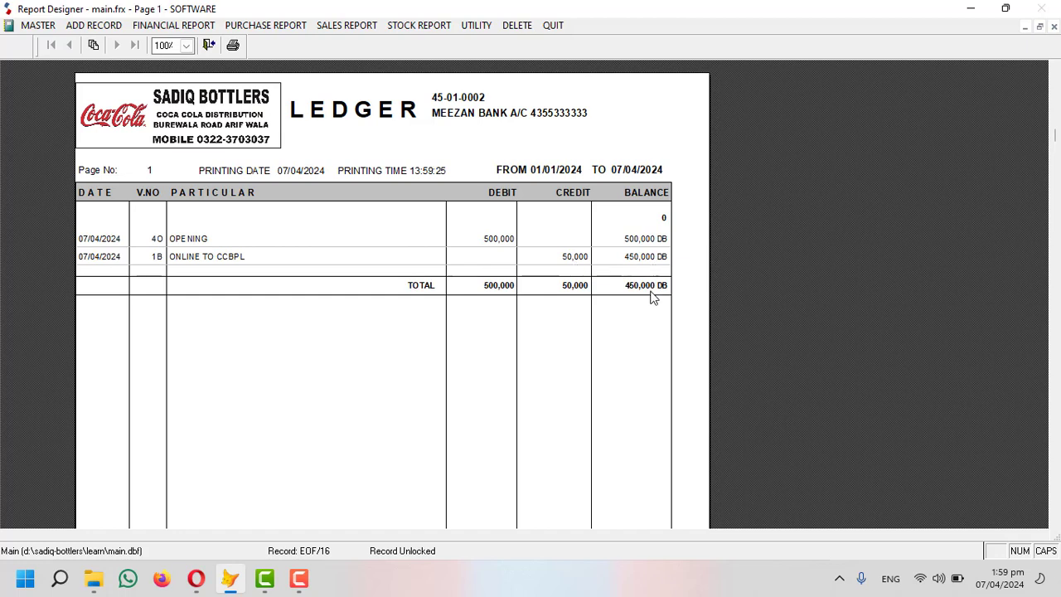
{"action": "key", "text": "Escape"}
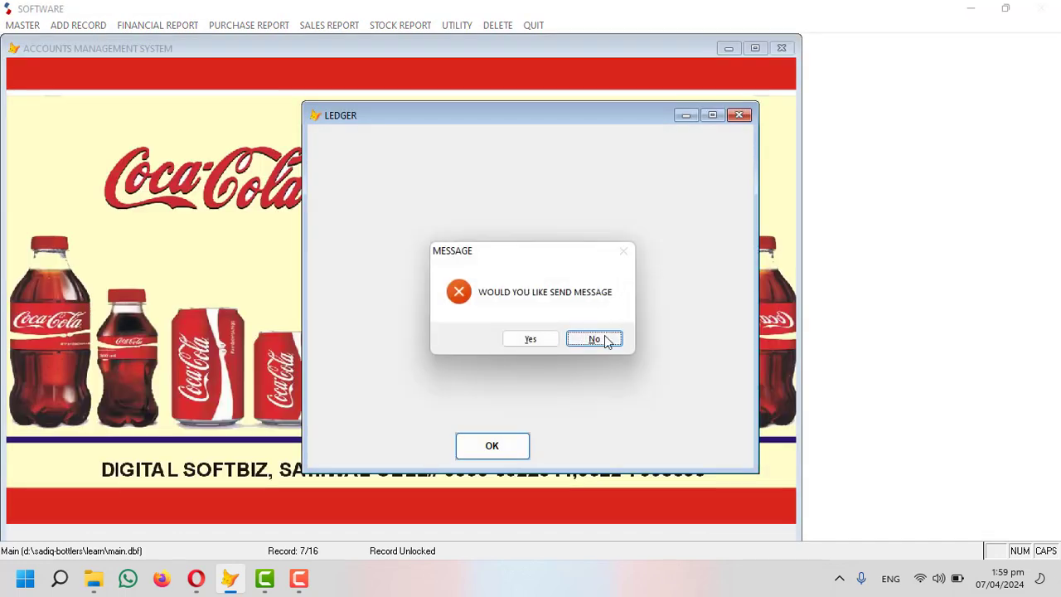
{"action": "left_click", "coordinate": [604, 334]}
{"action": "left_click", "coordinate": [75, 24]}
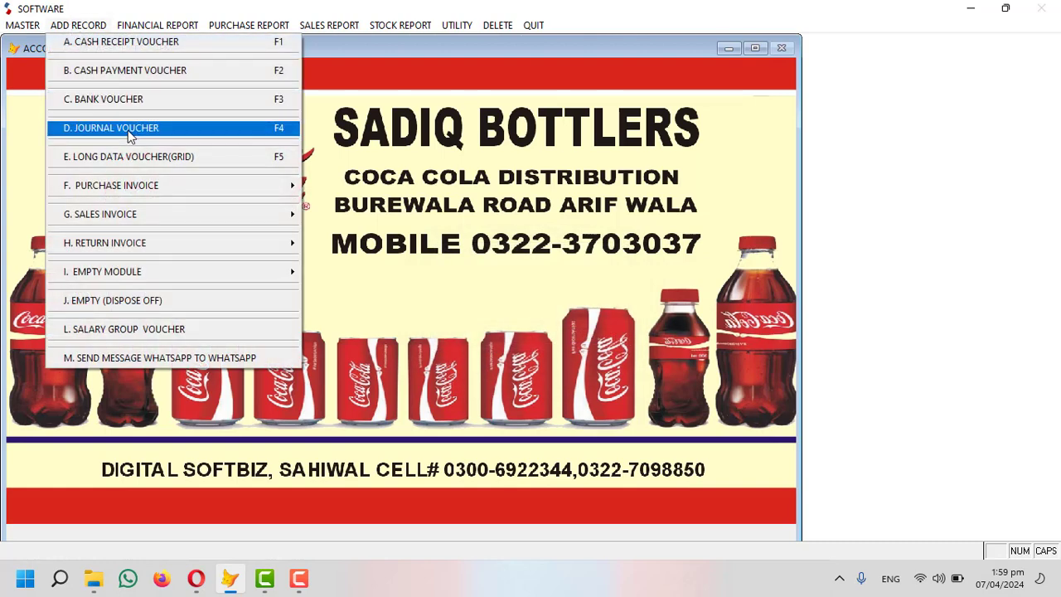
Open and close a journal voucher and a bank payment voucher form without saving.
{"action": "left_click", "coordinate": [166, 132]}
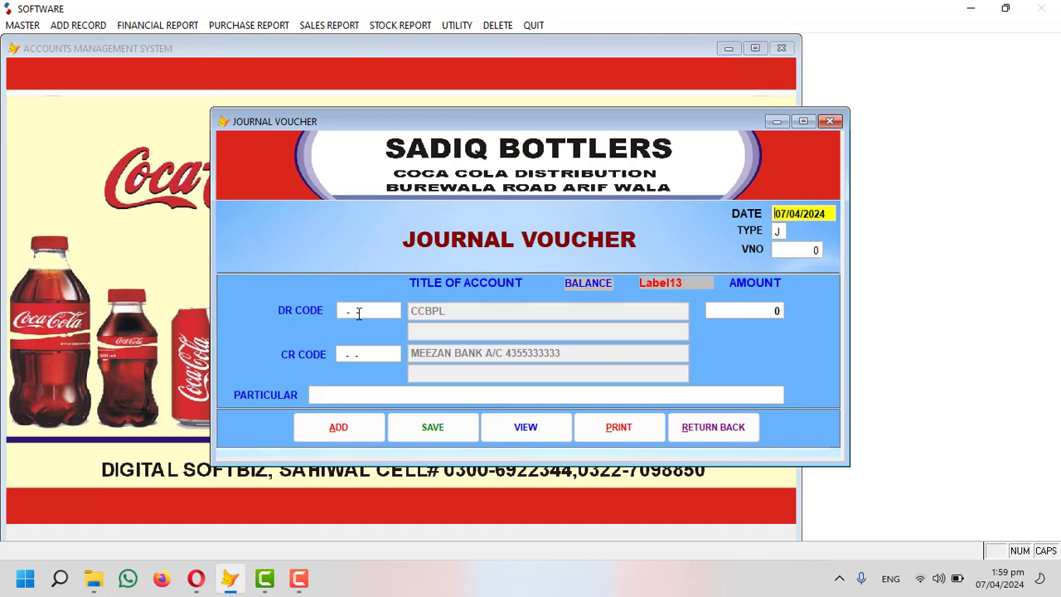
{"action": "left_click", "coordinate": [726, 432]}
{"action": "left_click", "coordinate": [83, 26]}
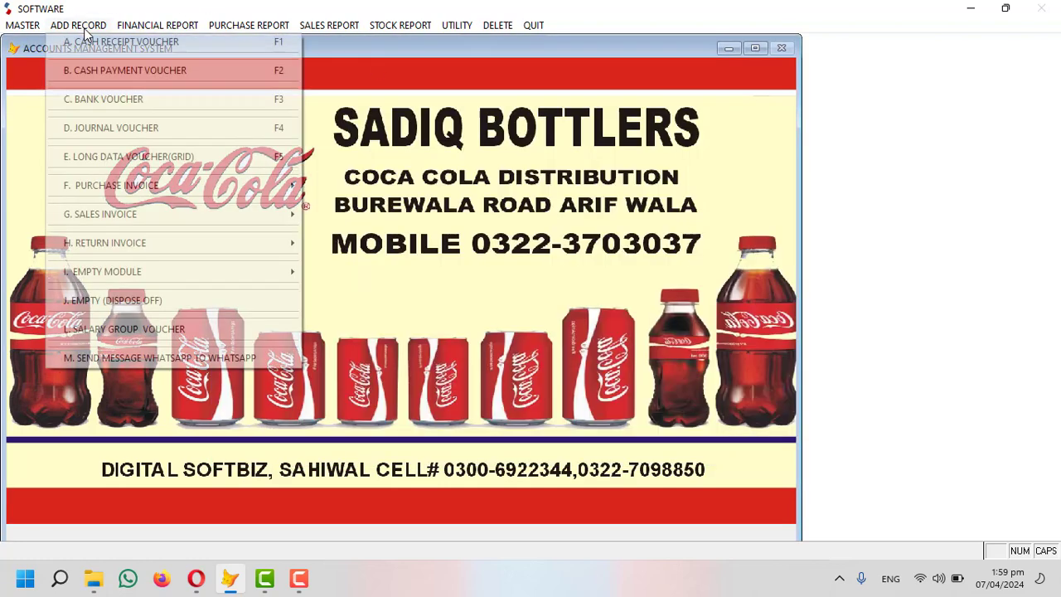
{"action": "left_click", "coordinate": [121, 106]}
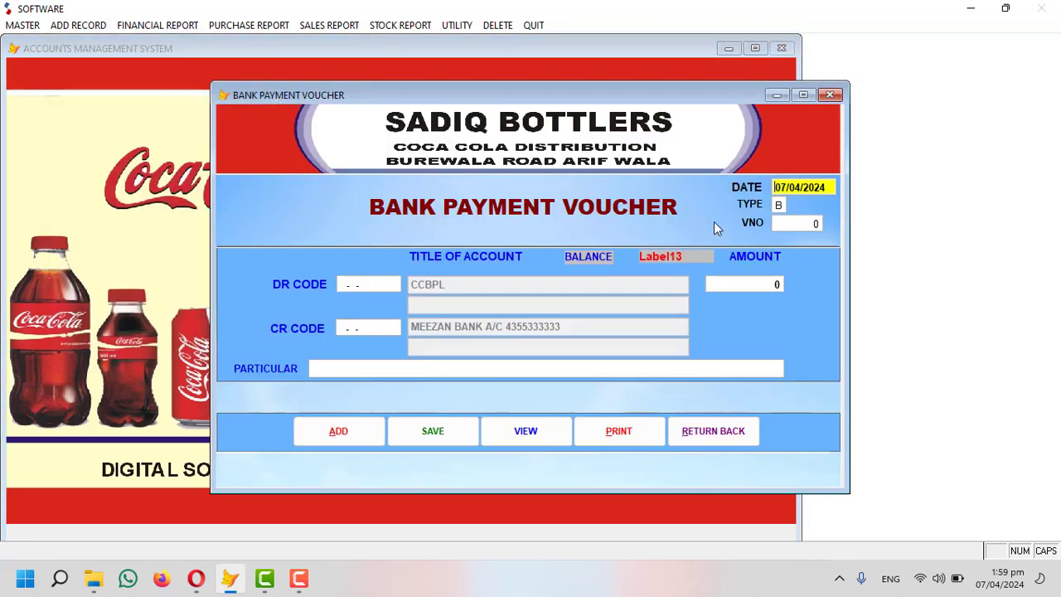
{"action": "left_click", "coordinate": [755, 426]}
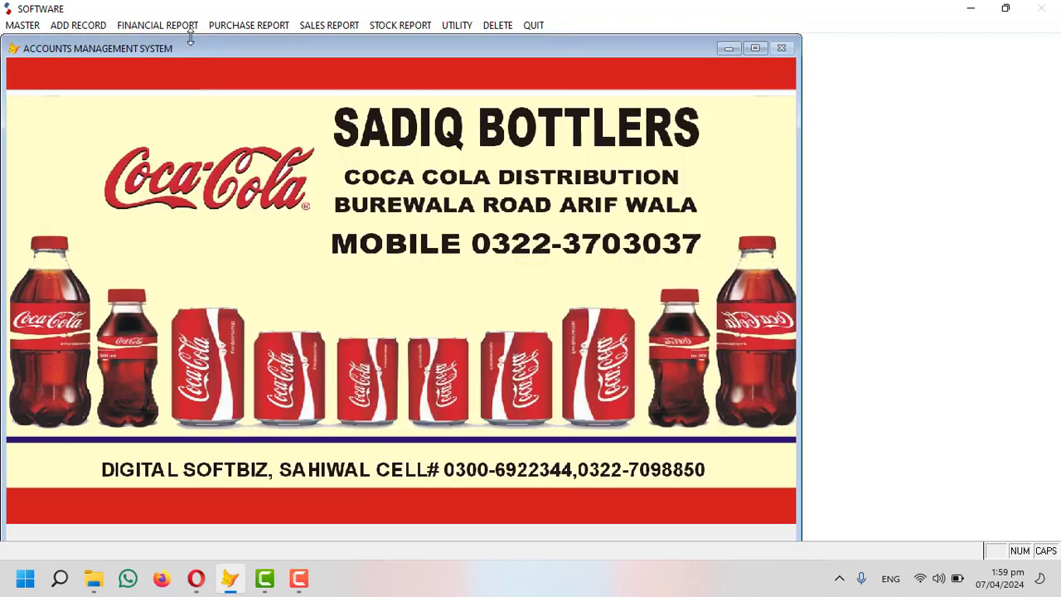
Open and close another journal voucher, then switch to the MASTER setup list.
{"action": "left_click", "coordinate": [91, 26]}
{"action": "left_click", "coordinate": [108, 127]}
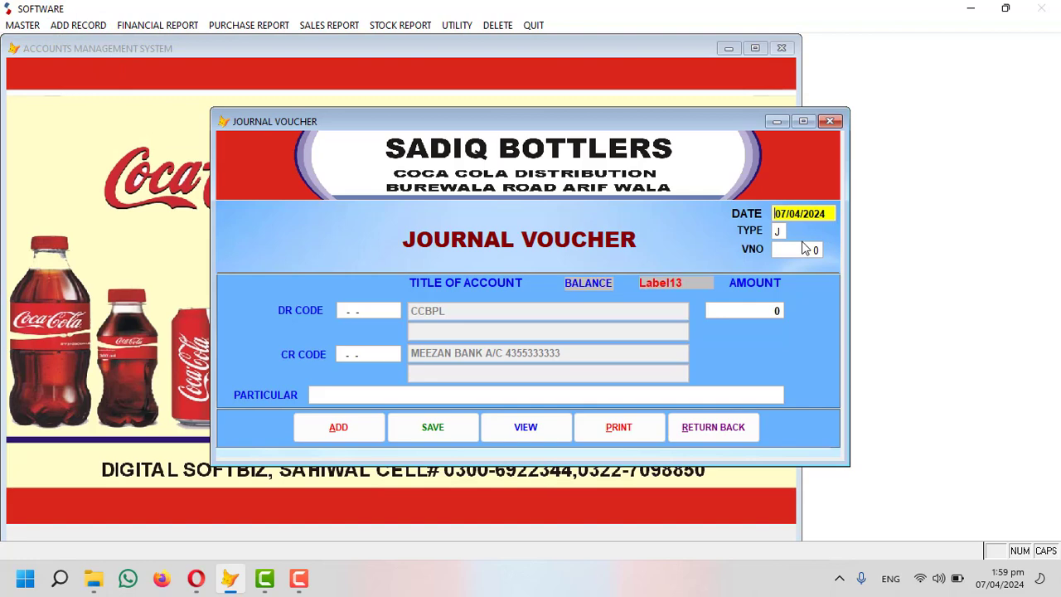
{"action": "left_click", "coordinate": [696, 428]}
{"action": "left_click", "coordinate": [83, 25]}
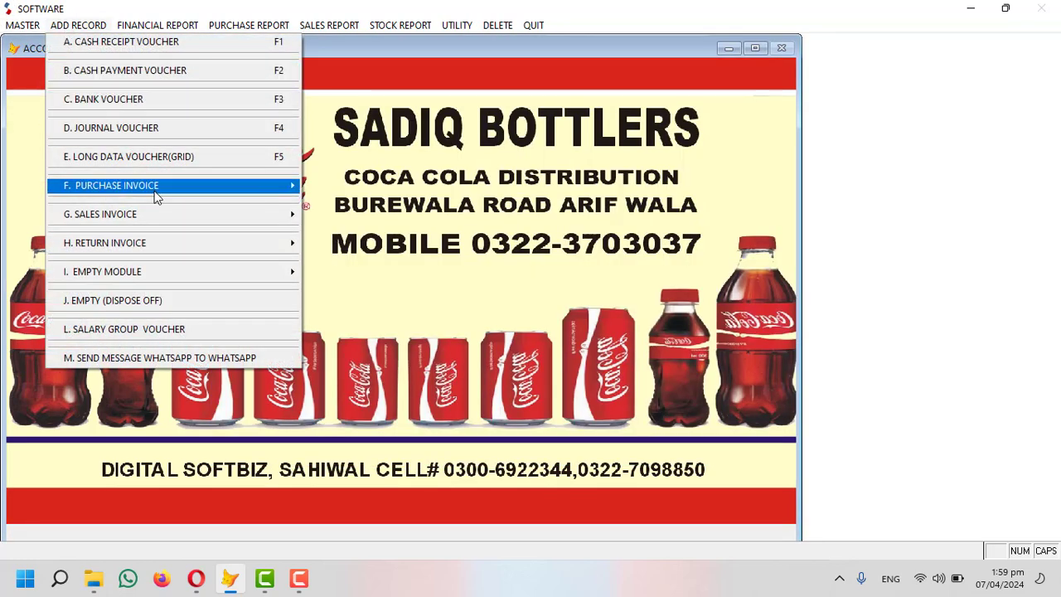
{"action": "mouse_move", "coordinate": [147, 228]}
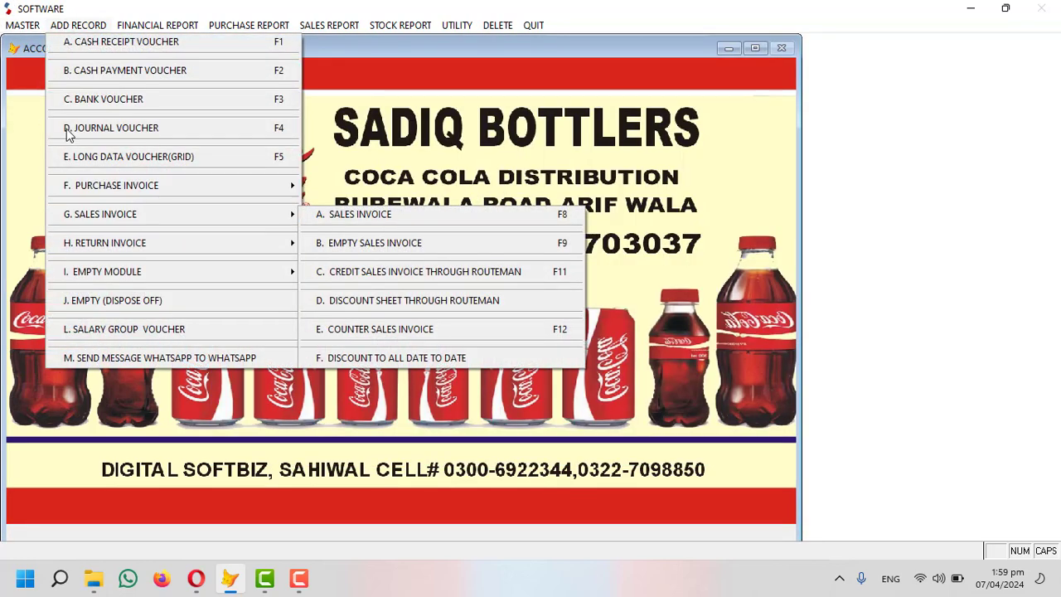
{"action": "left_click", "coordinate": [20, 26]}
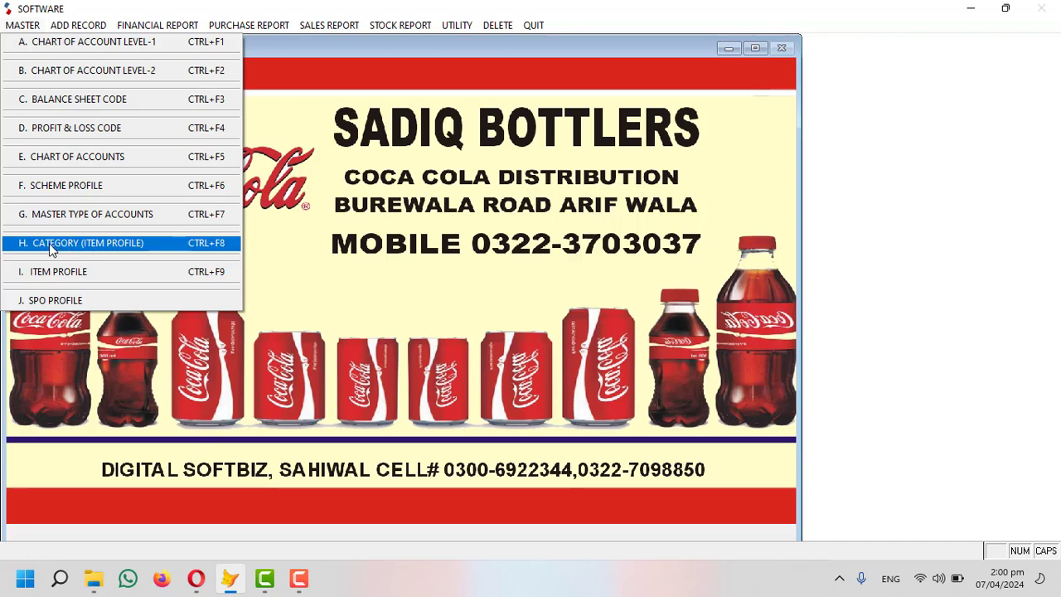
Add item category RGB as code 1.
{"action": "left_click", "coordinate": [111, 250]}
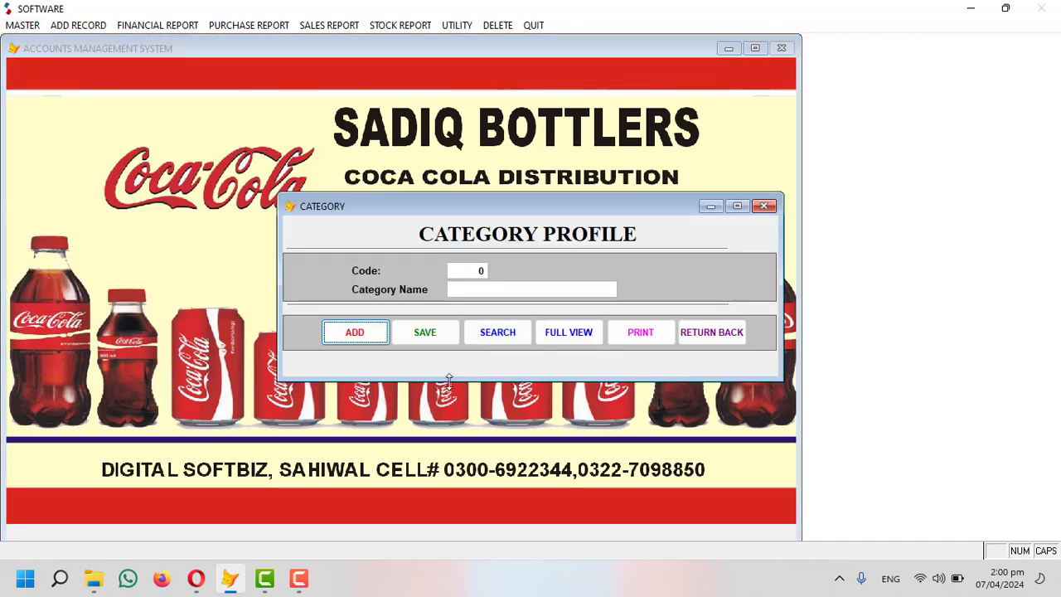
{"action": "left_click", "coordinate": [356, 340]}
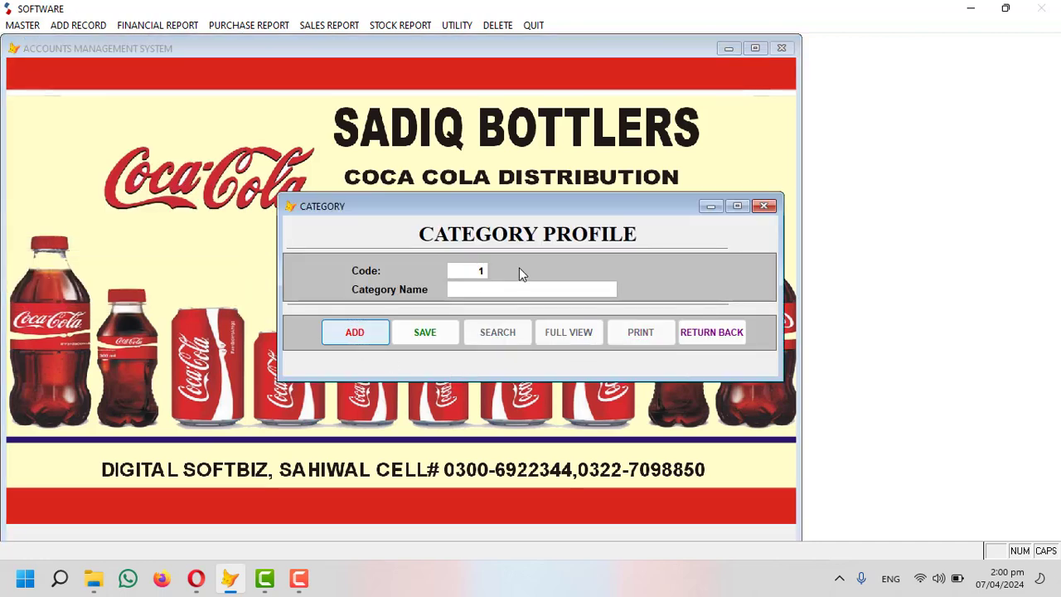
{"action": "type", "text": "R"}
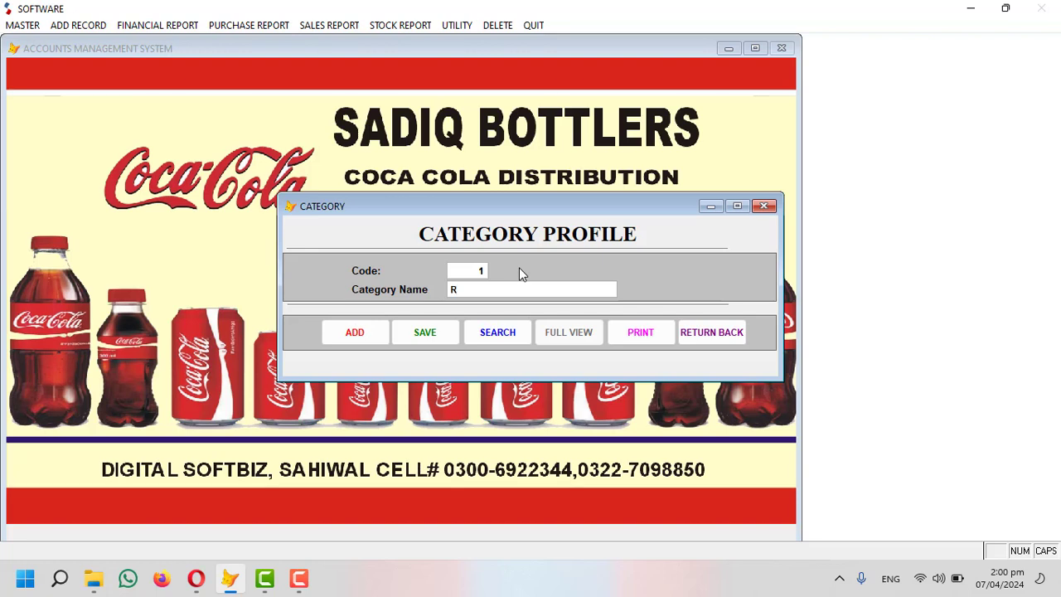
{"action": "type", "text": "RE"}
{"action": "key", "text": "BackSpace"}
{"action": "key", "text": "BackSpace"}
{"action": "type", "text": "GB"}
{"action": "key", "text": "Tab"}
{"action": "key", "text": "Return"}
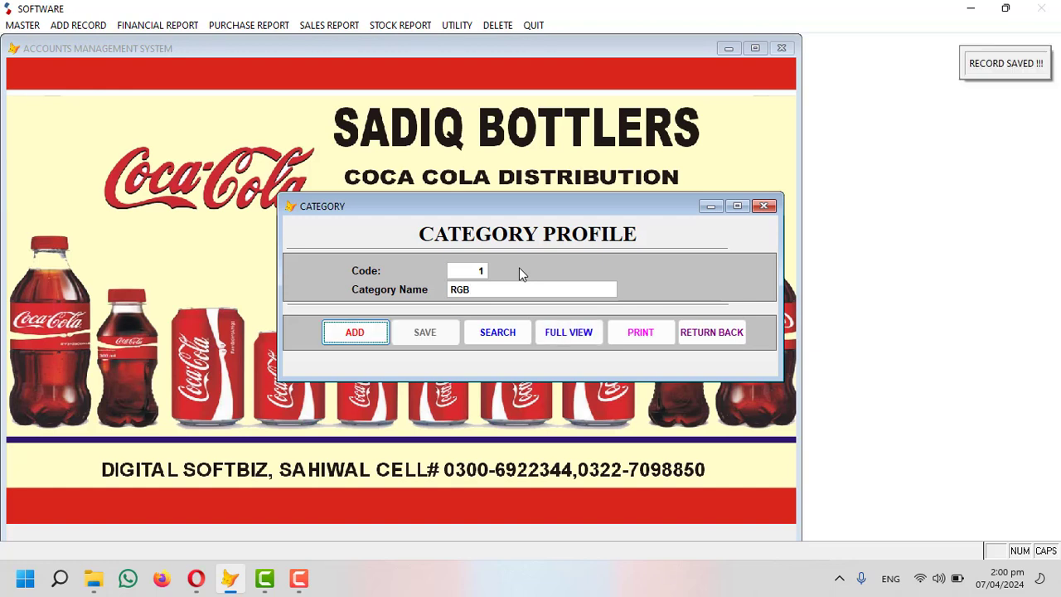
Add item categories PET and WATER as codes 2 and 3.
{"action": "key", "text": "Return"}
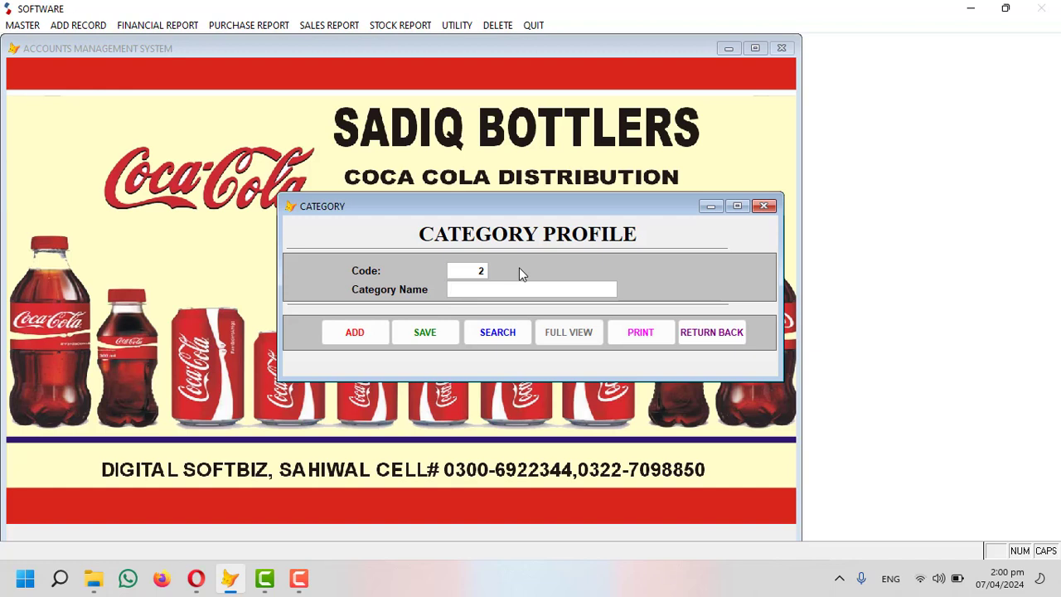
{"action": "type", "text": "PET"}
{"action": "key", "text": "Tab"}
{"action": "key", "text": "Return"}
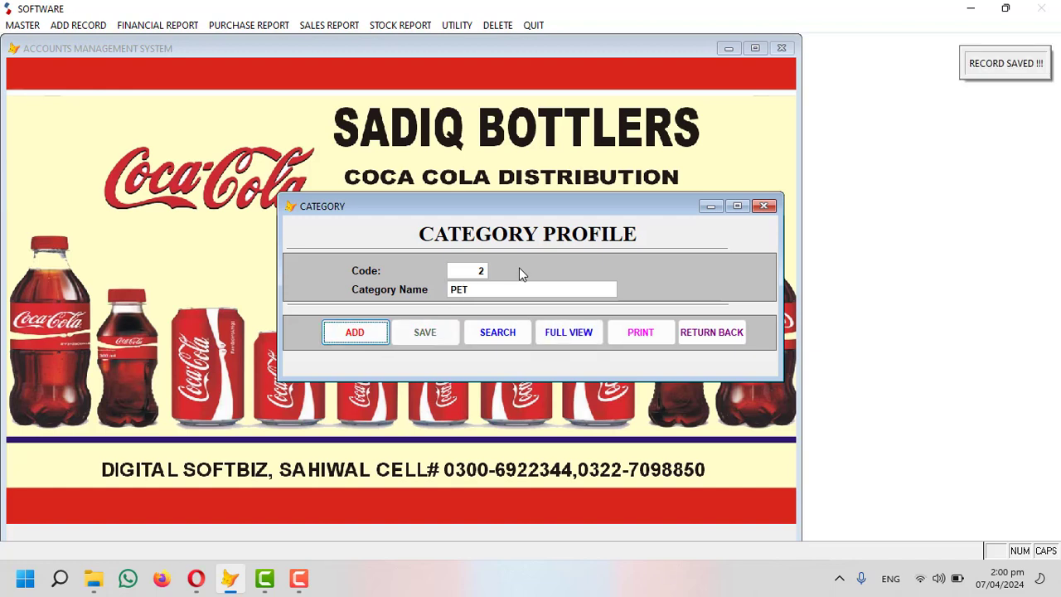
{"action": "key", "text": "Return"}
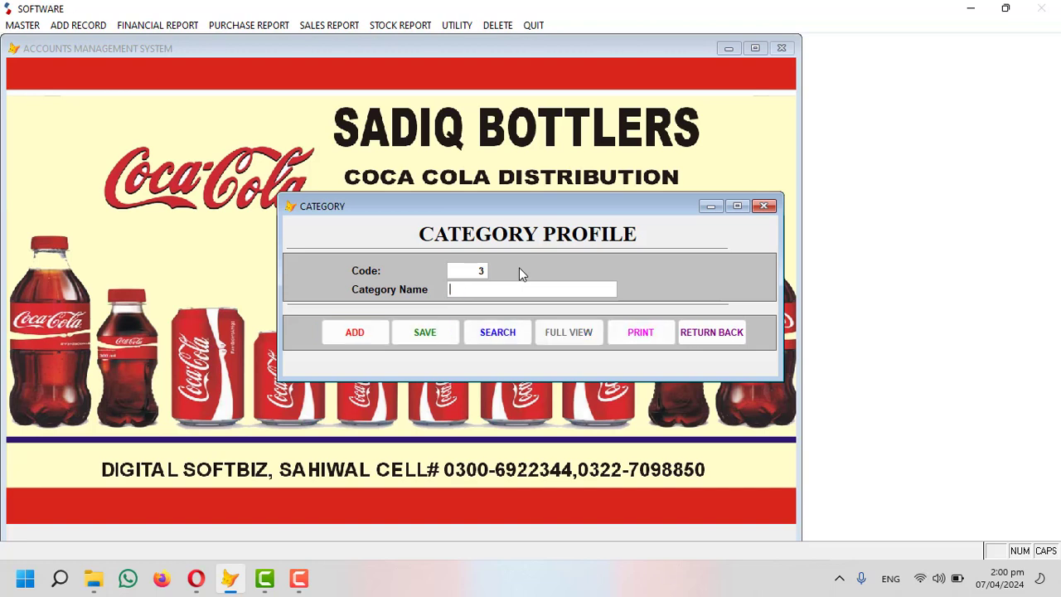
{"action": "type", "text": "WATER"}
{"action": "key", "text": "Tab"}
{"action": "key", "text": "Return"}
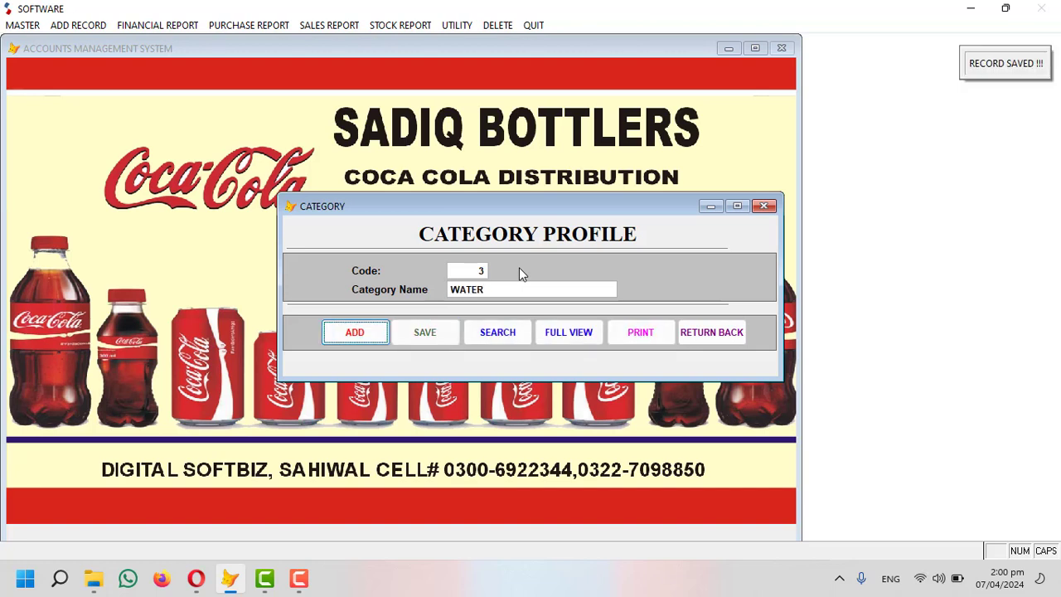
Review the three saved categories in full view, then close the category form.
{"action": "left_click", "coordinate": [575, 339]}
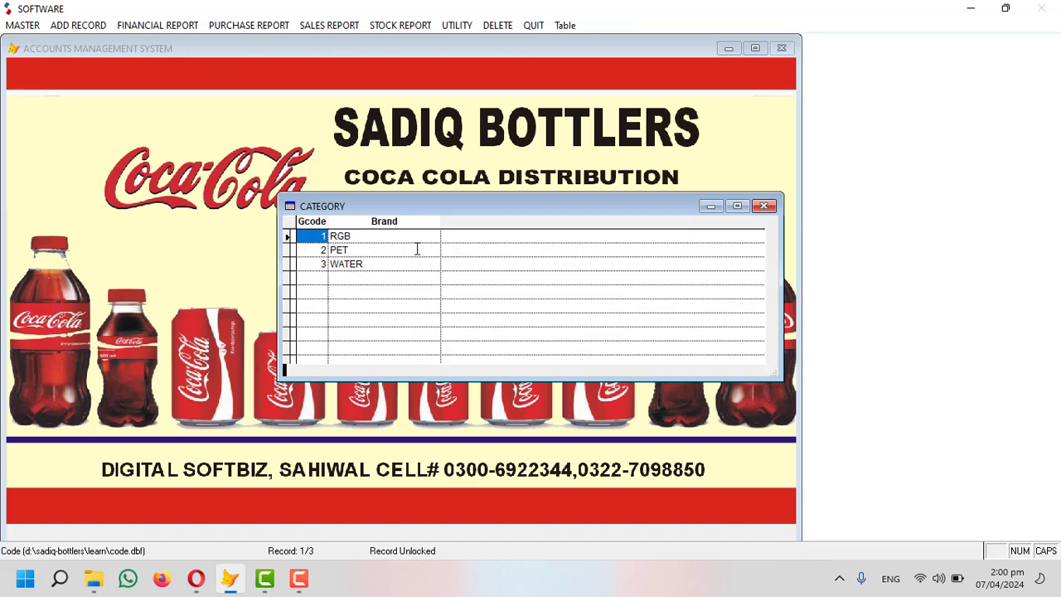
{"action": "left_click", "coordinate": [385, 237]}
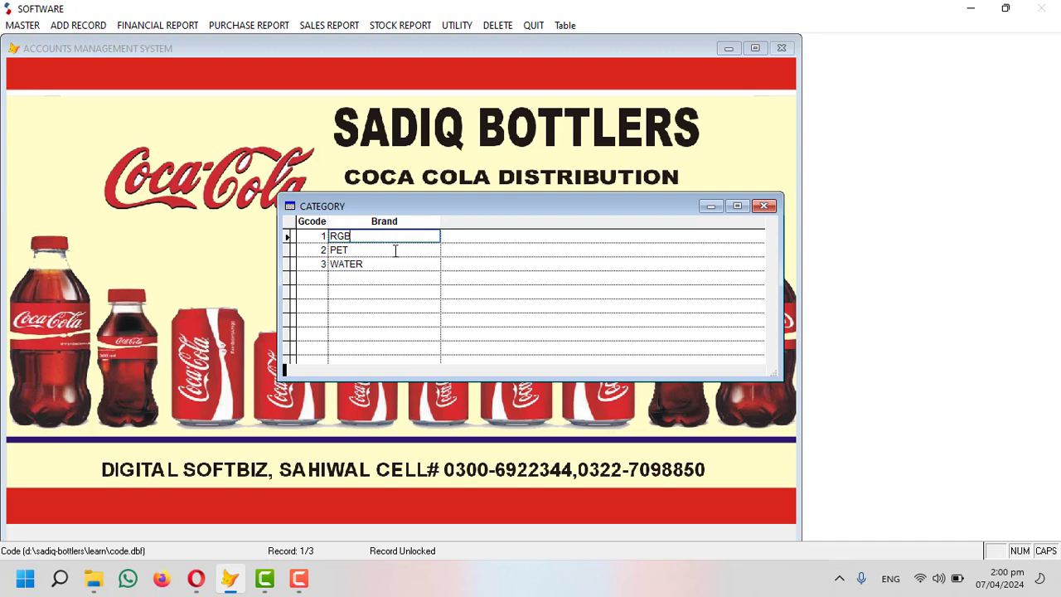
{"action": "left_click", "coordinate": [392, 249]}
{"action": "left_click", "coordinate": [392, 263]}
{"action": "left_click", "coordinate": [763, 205]}
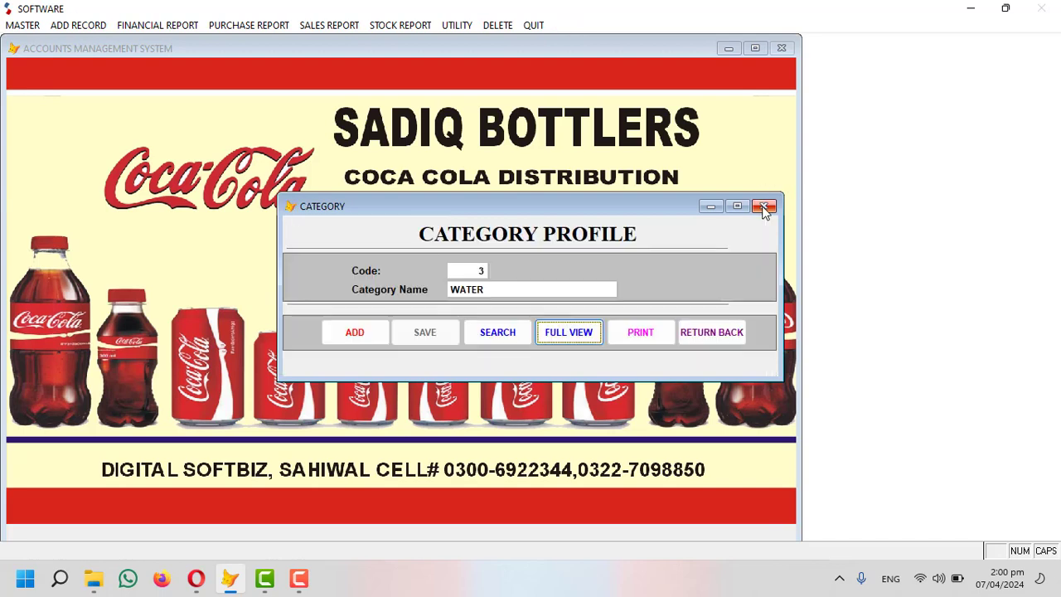
{"action": "left_click", "coordinate": [765, 207]}
{"action": "left_click", "coordinate": [25, 25]}
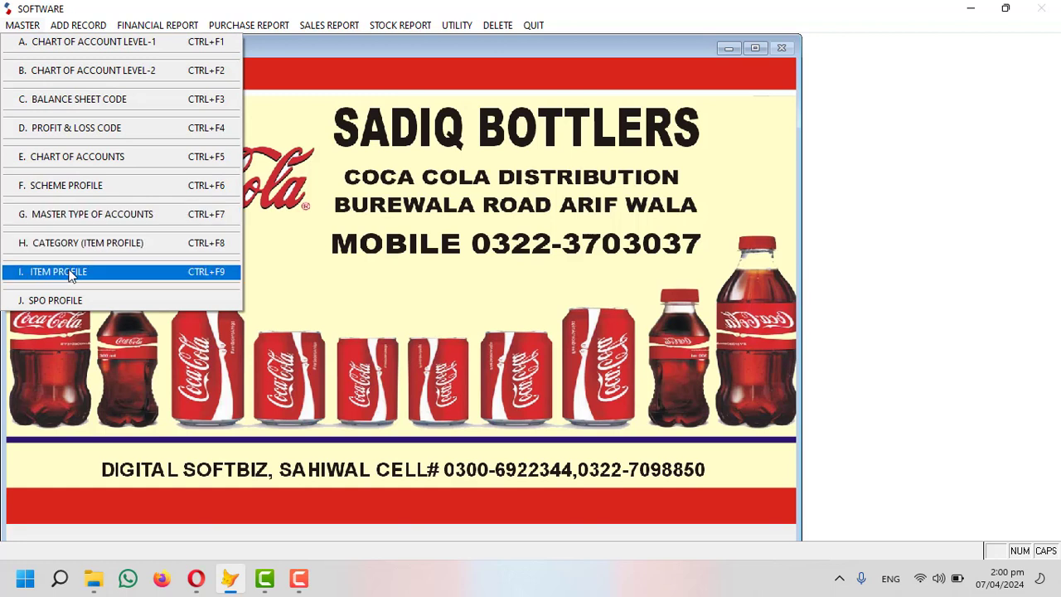
Start a new item record under the PET category.
{"action": "left_click", "coordinate": [85, 273]}
{"action": "left_click", "coordinate": [367, 469]}
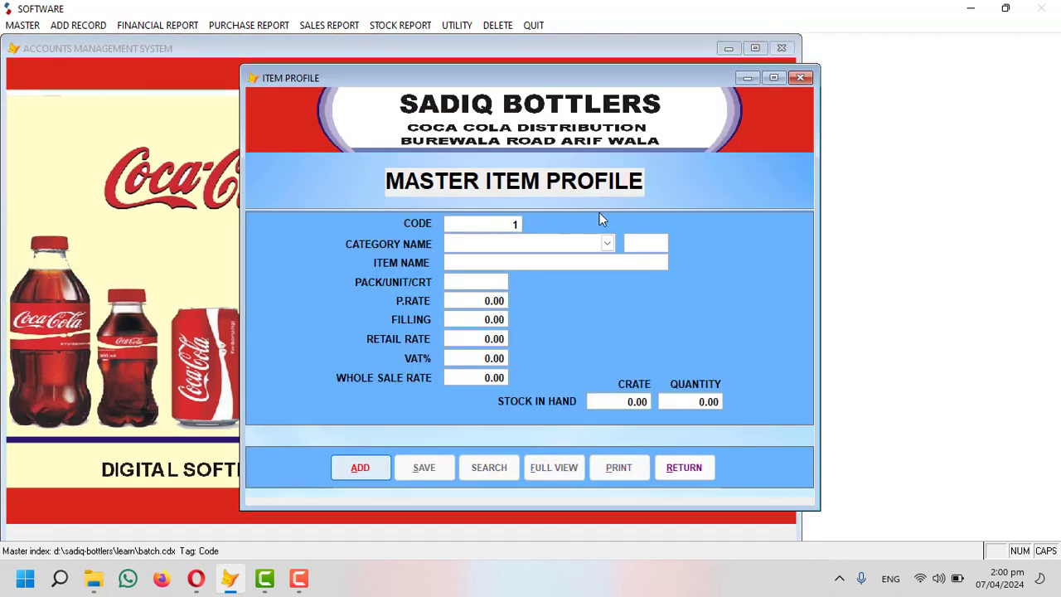
{"action": "key", "text": "Return"}
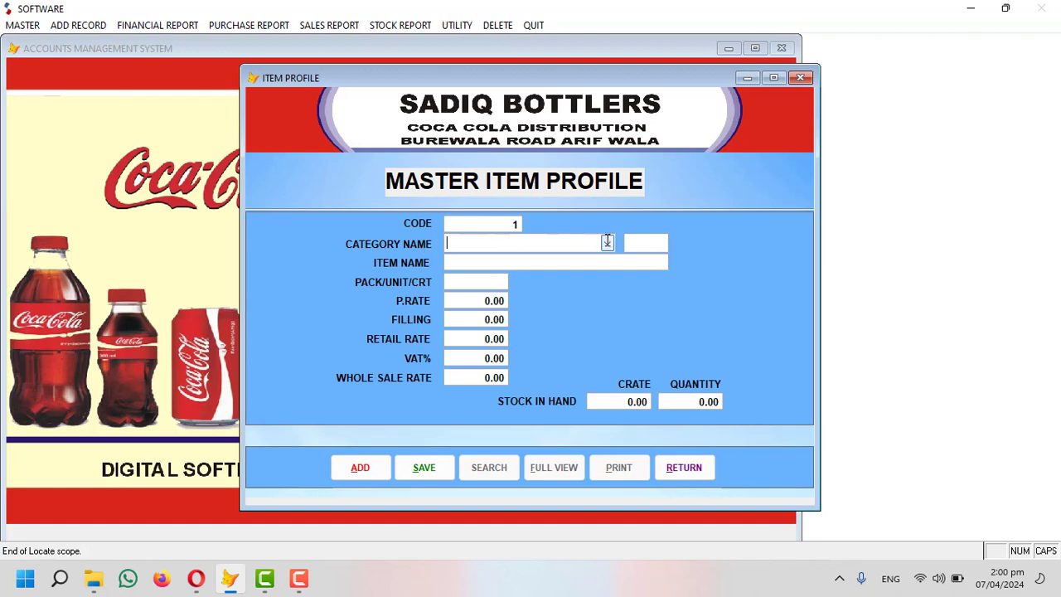
{"action": "left_click", "coordinate": [609, 242]}
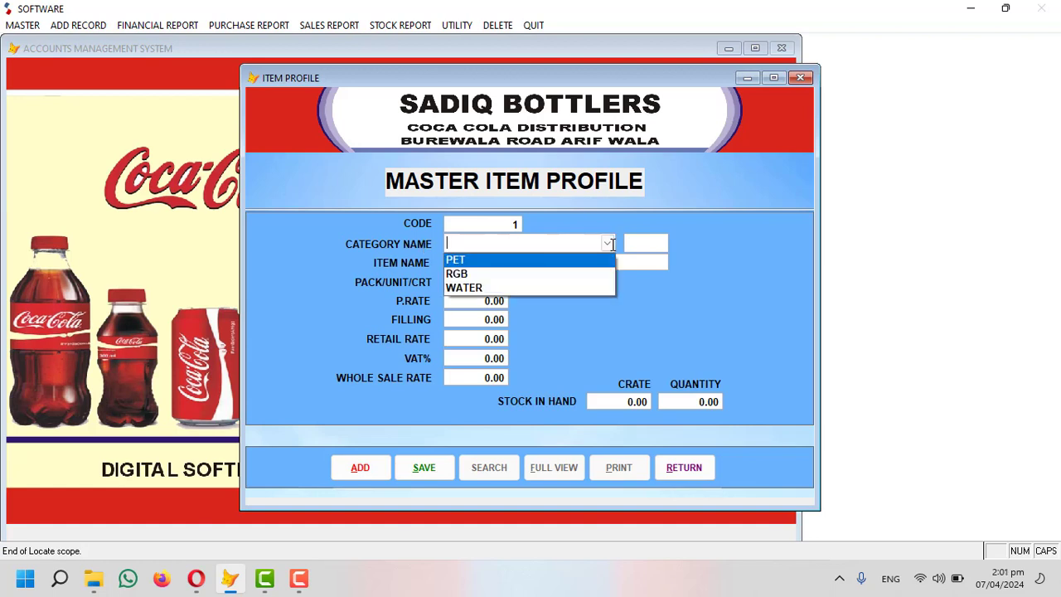
{"action": "left_click", "coordinate": [469, 261]}
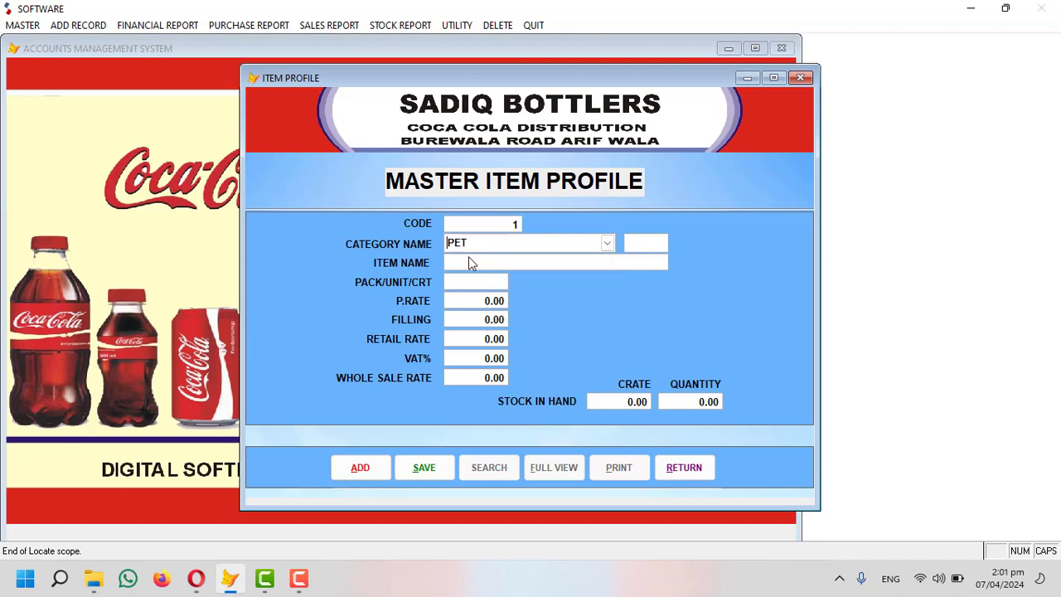
{"action": "key", "text": "Return"}
Enter COKE 1500ML: pack 1X6, purchase 900, filling 6, retail 950, VAT 1%, wholesale 940.
{"action": "type", "text": "COKE 1500ML 16"}
{"action": "key", "text": "BackSpace"}
{"action": "type", "text": "8"}
{"action": "key", "text": "BackSpace"}
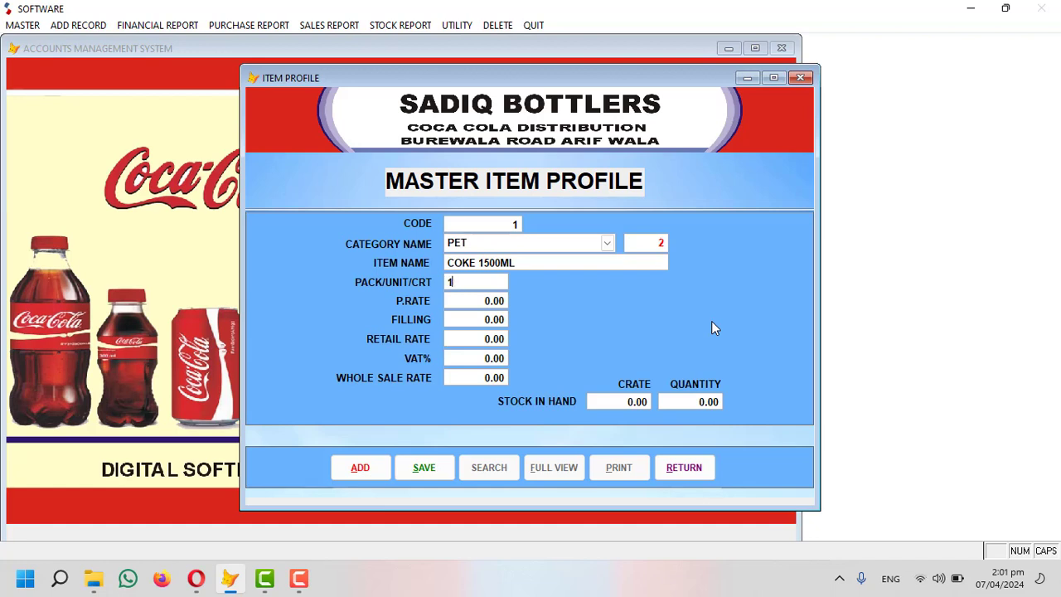
{"action": "type", "text": "*"}
{"action": "type", "text": "6"}
{"action": "key", "text": "BackSpace"}
{"action": "key", "text": "BackSpace"}
{"action": "type", "text": "X69.00"}
{"action": "key", "text": "Return"}
{"action": "type", "text": "6"}
{"action": "key", "text": "Return"}
{"action": "type", "text": "950"}
{"action": "key", "text": "Return"}
{"action": "type", "text": "1"}
{"action": "key", "text": "Return"}
{"action": "type", "text": "940"}
{"action": "key", "text": "Return"}
Set stock to 50 crates (quantity 300) and save the item.
{"action": "type", "text": "50"}
{"action": "key", "text": "BackSpace"}
{"action": "key", "text": "BackSpace"}
{"action": "type", "text": "1"}
{"action": "key", "text": "Return"}
{"action": "key", "text": "shift+Tab"}
{"action": "type", "text": "50"}
{"action": "key", "text": "Return"}
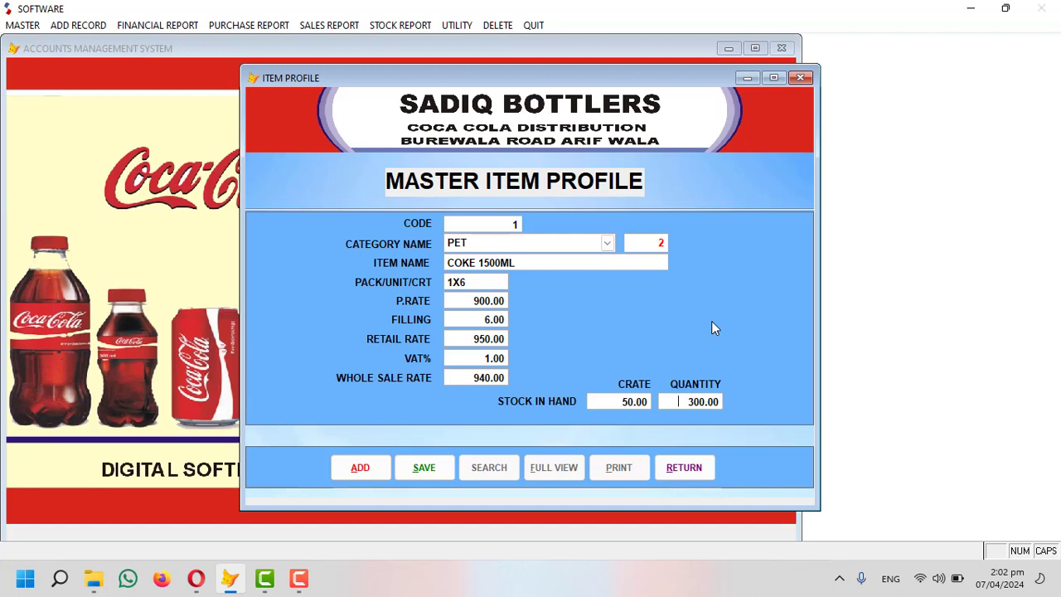
{"action": "key", "text": "Return"}
{"action": "key", "text": "Return"}
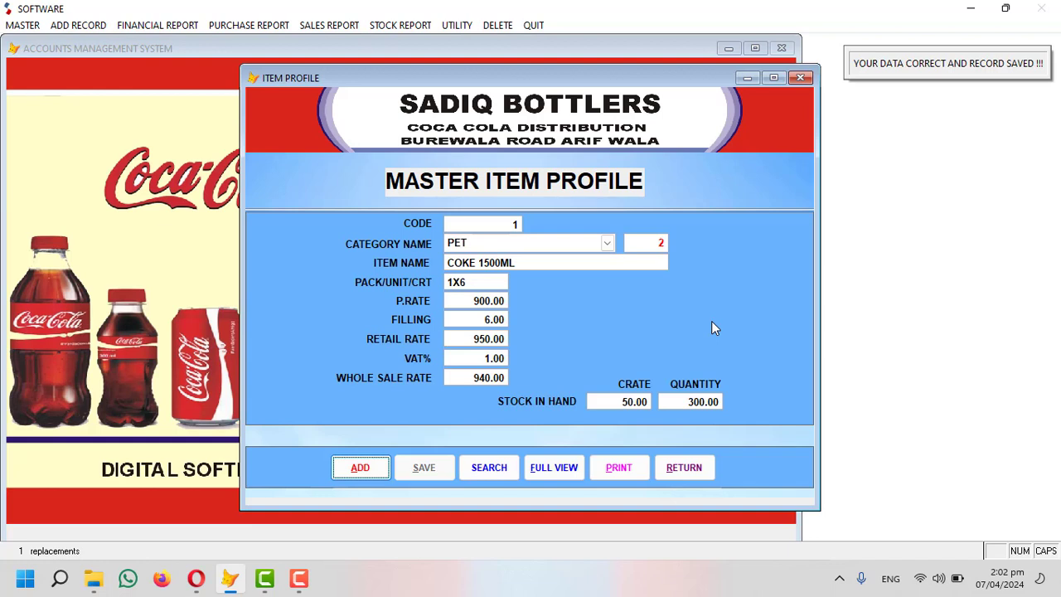
{"action": "key", "text": "Return"}
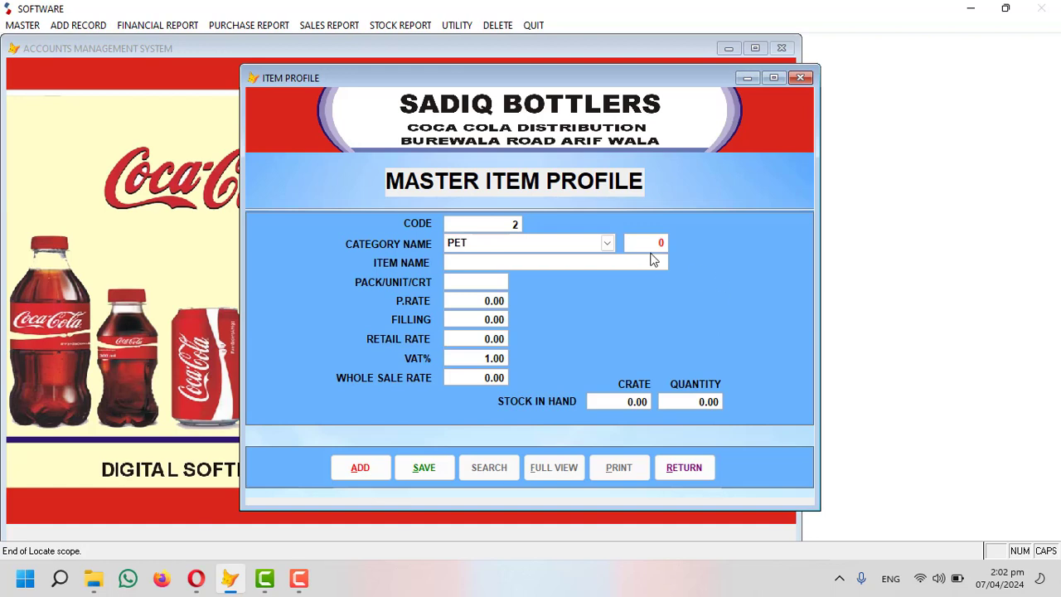
Enter COKE RGB under RGB with pack 1X24, purchase rate 600 and filling 24.
{"action": "left_click", "coordinate": [607, 242]}
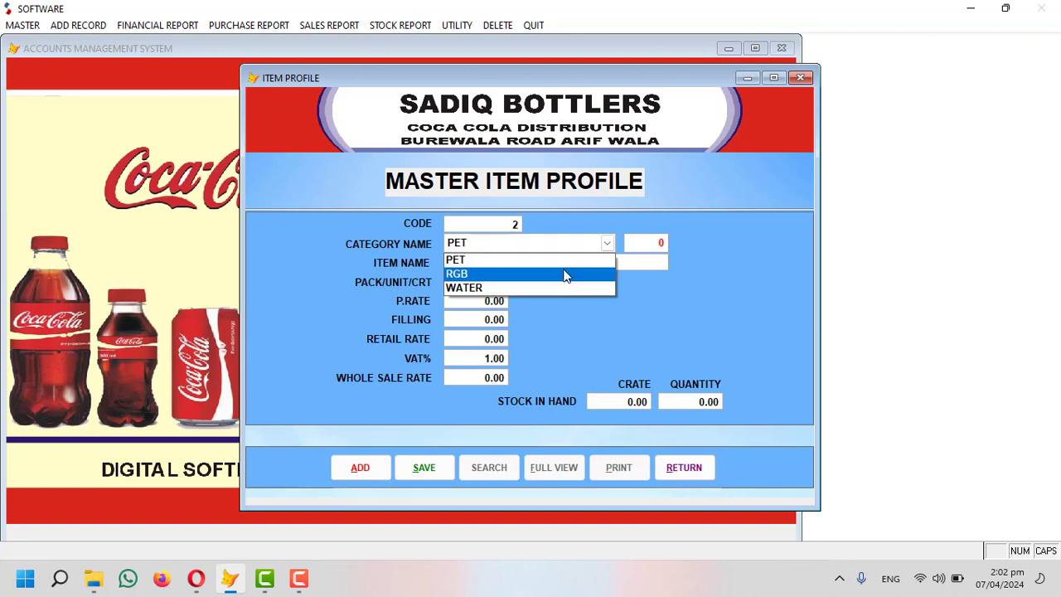
{"action": "left_click", "coordinate": [564, 272]}
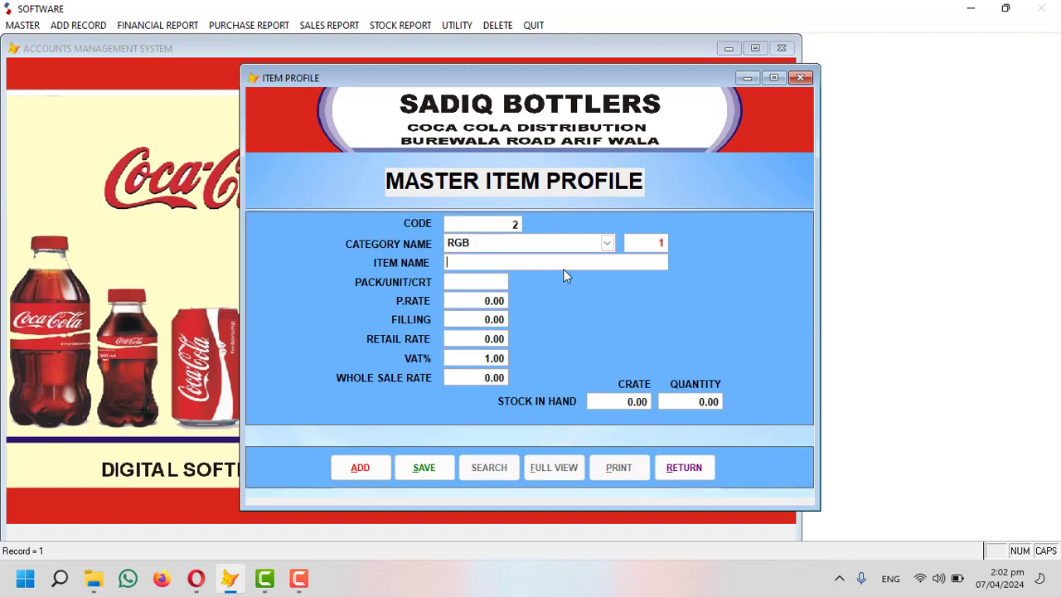
{"action": "type", "text": "COKE"}
{"action": "type", "text": " RGB"}
{"action": "type", "text": "1X24"}
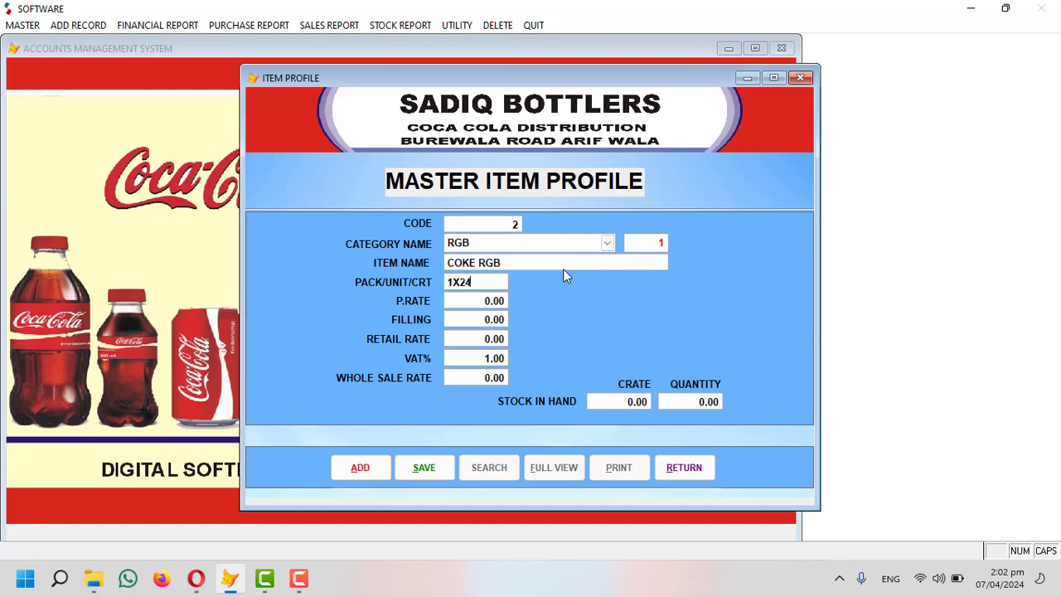
{"action": "key", "text": "Return"}
{"action": "type", "text": "6"}
{"action": "type", "text": "00"}
{"action": "key", "text": "Return"}
{"action": "type", "text": "24"}
{"action": "key", "text": "Return"}
Set retail 700, wholesale 680 and stock of 30 crates (quantity 720).
{"action": "type", "text": "700"}
{"action": "key", "text": "Return"}
{"action": "type", "text": "680"}
{"action": "key", "text": "Return"}
{"action": "type", "text": "1"}
{"action": "key", "text": "Return"}
{"action": "key", "text": "Up"}
{"action": "type", "text": "30"}
{"action": "key", "text": "Return"}
{"action": "key", "text": "Return"}
{"action": "key", "text": "Return"}
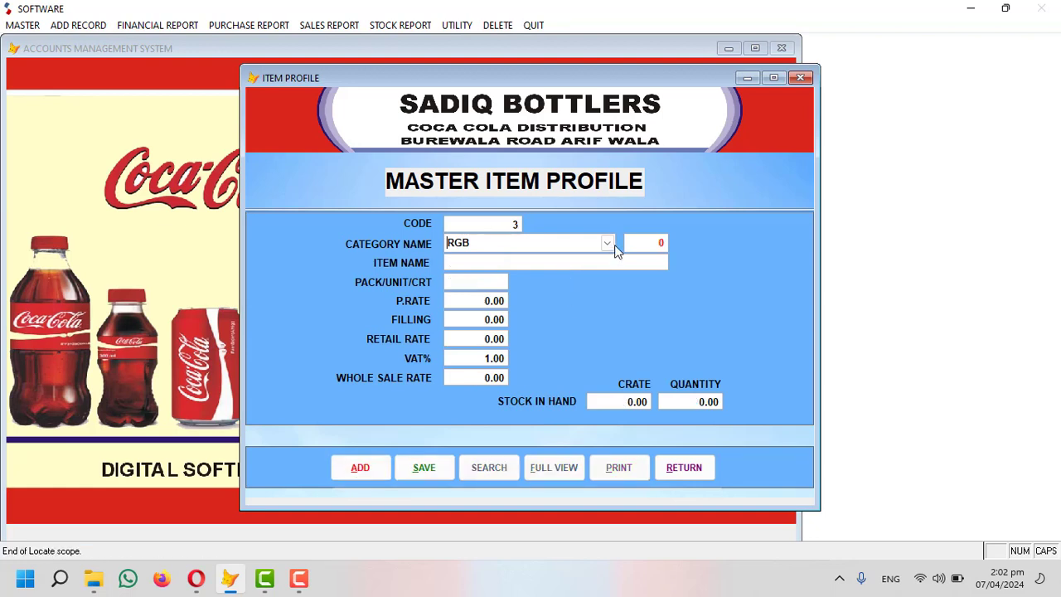
Enter DASANI 1500ML under WATER with pack 1X6, purchase rate 400 and filling 6.
{"action": "left_click", "coordinate": [611, 243]}
{"action": "left_click", "coordinate": [535, 288]}
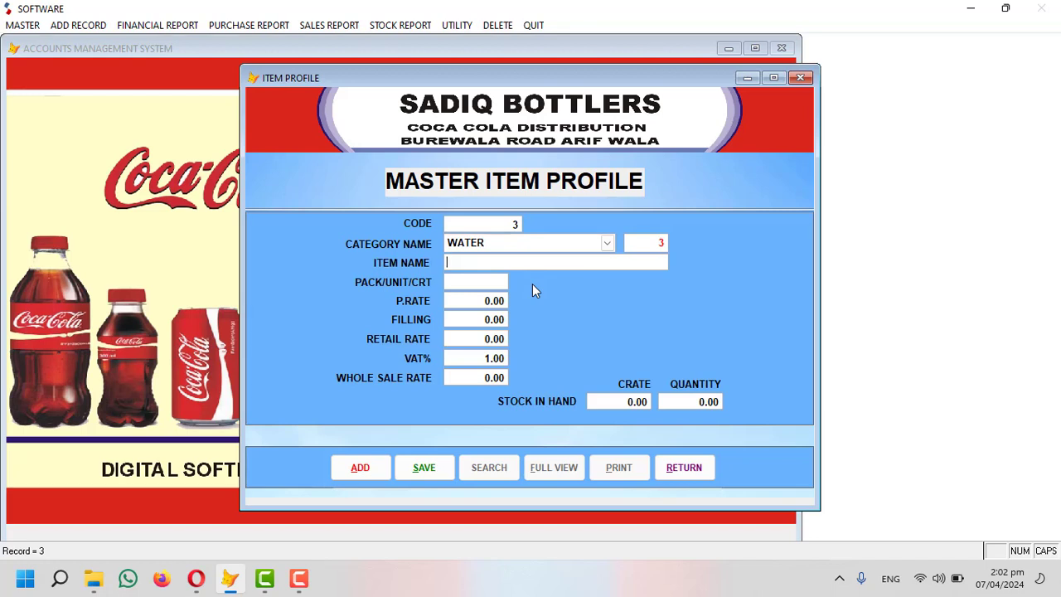
{"action": "type", "text": "DASANI 1500ML"}
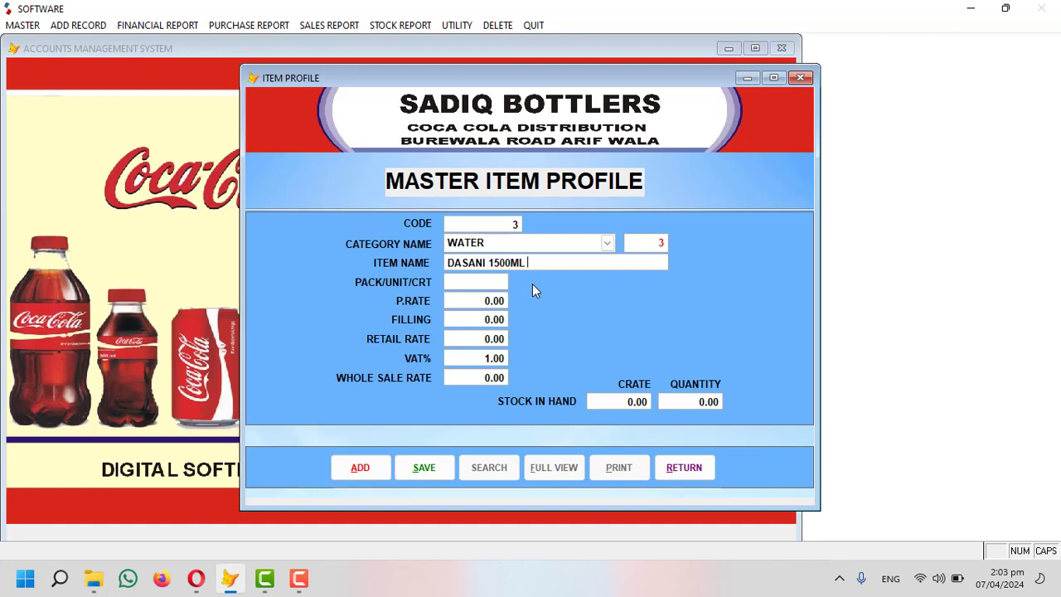
{"action": "type", "text": "1X6"}
{"action": "key", "text": "Return"}
{"action": "type", "text": "400"}
{"action": "key", "text": "Return"}
{"action": "type", "text": "6"}
{"action": "key", "text": "Return"}
Set retail 500, wholesale 480 and 20 crates (quantity 120), then close Item Profile.
{"action": "type", "text": "500"}
{"action": "key", "text": "Return"}
{"action": "type", "text": "480"}
{"action": "key", "text": "Return"}
{"action": "type", "text": "20"}
{"action": "key", "text": "Return"}
{"action": "key", "text": "Return"}
{"action": "key", "text": "Return"}
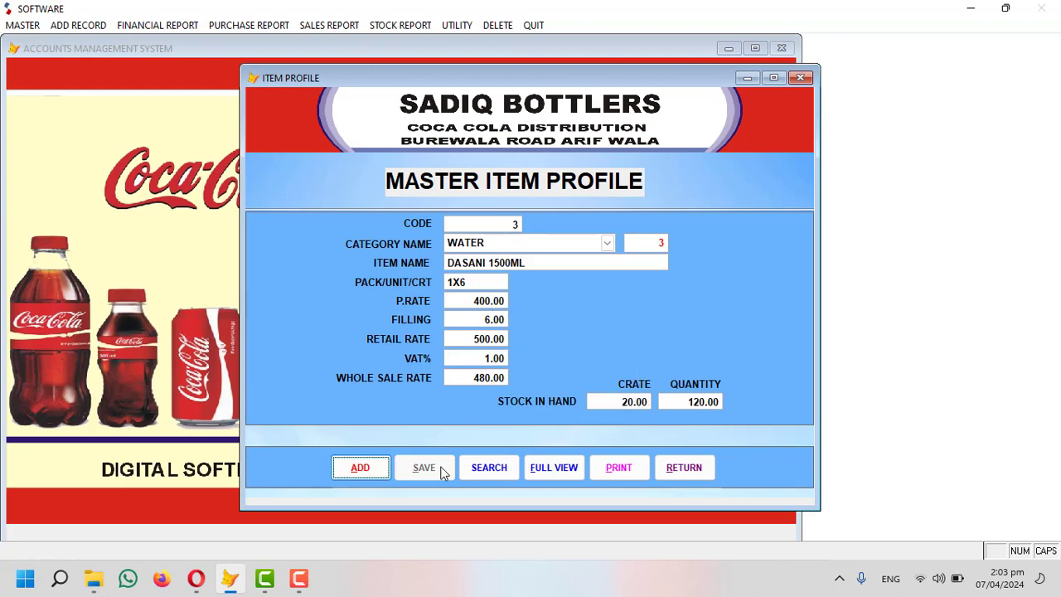
{"action": "left_click", "coordinate": [685, 469]}
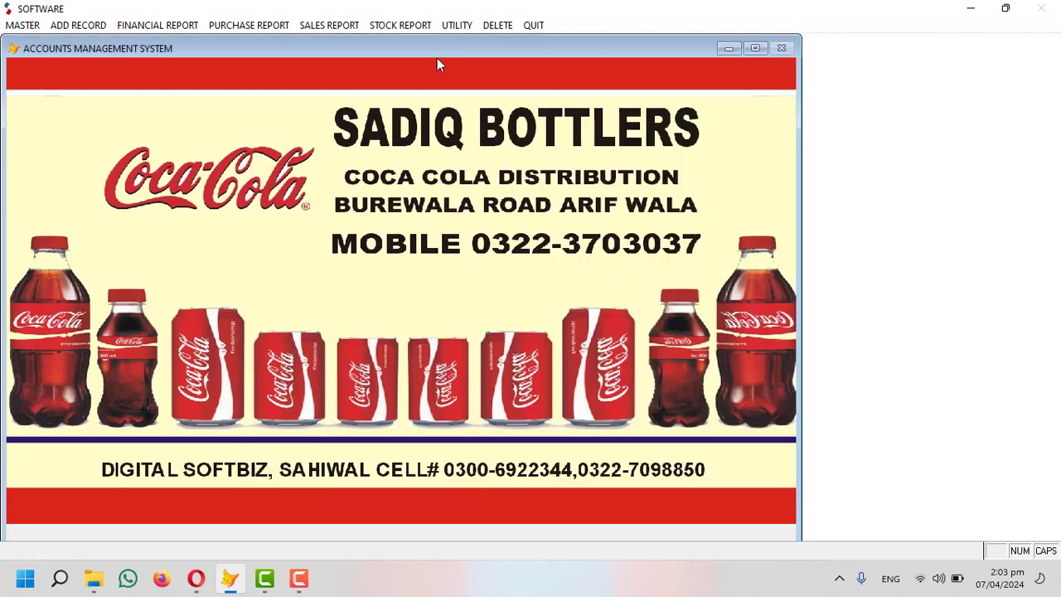
{"action": "left_click", "coordinate": [391, 28]}
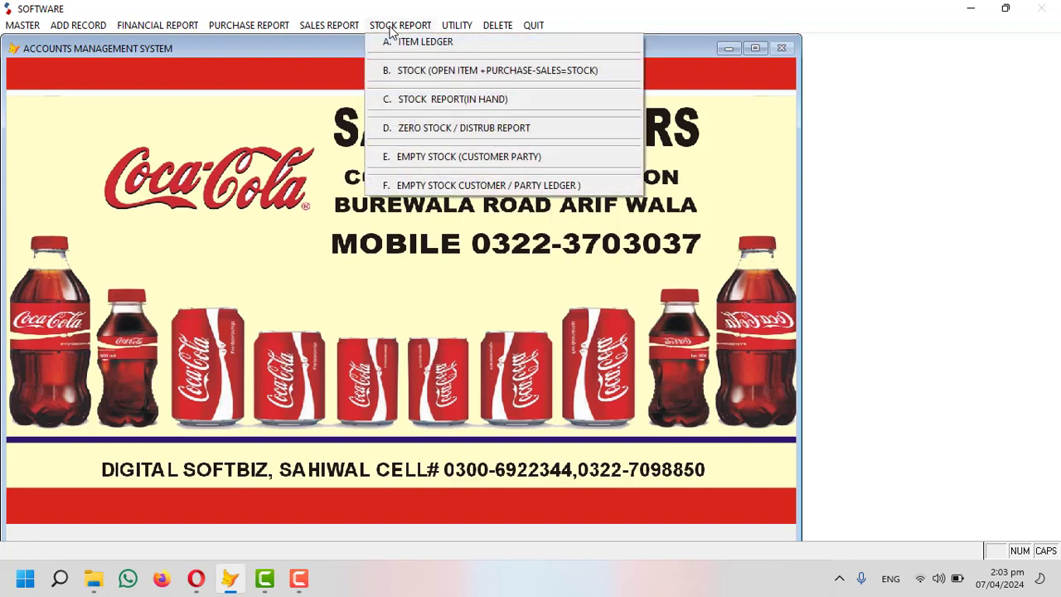
{"action": "left_click", "coordinate": [435, 46]}
{"action": "key", "text": "Return"}
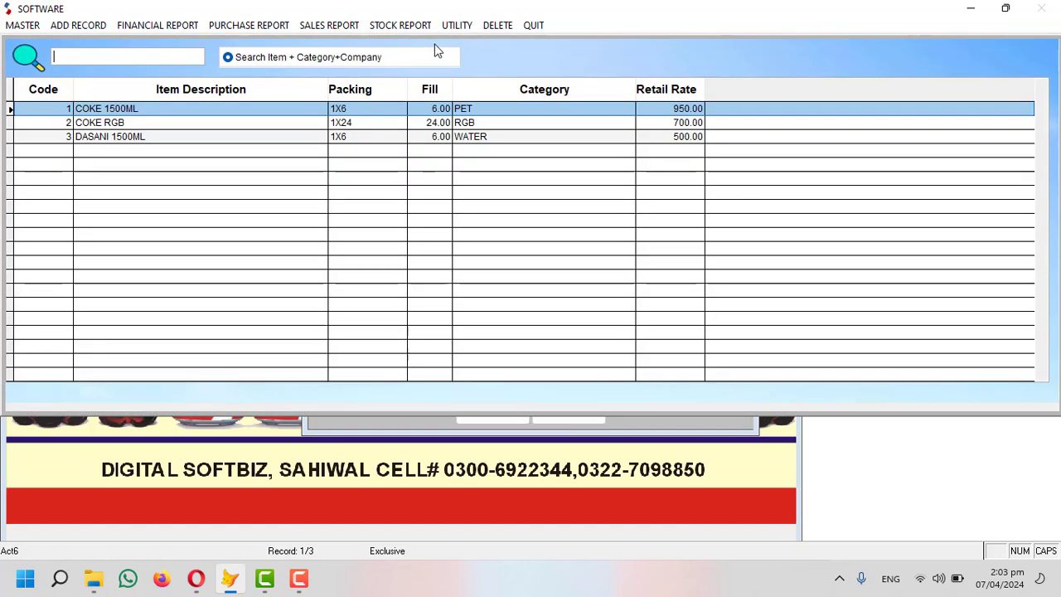
{"action": "key", "text": "Return"}
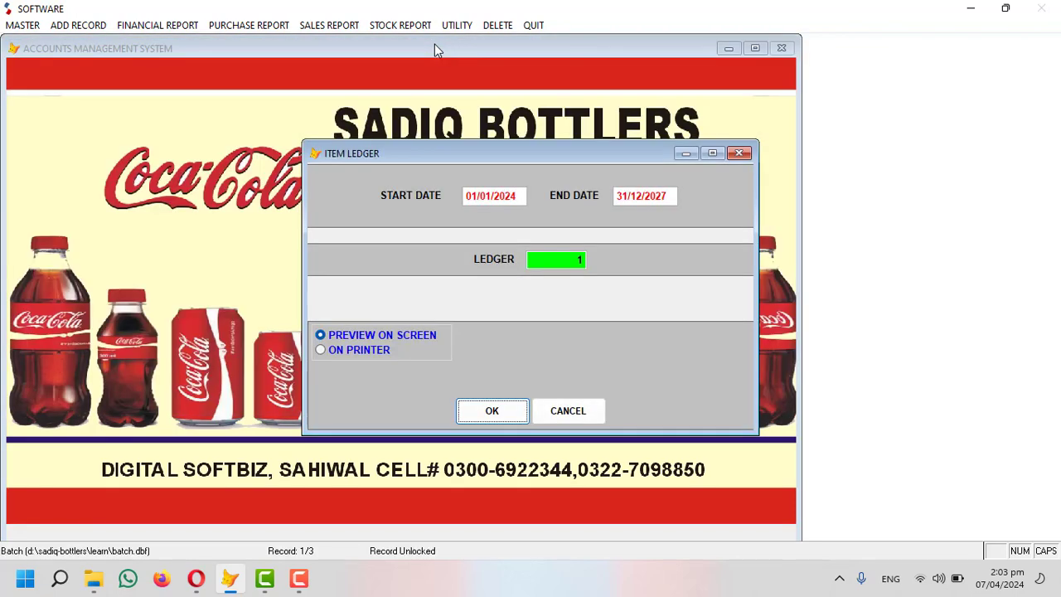
{"action": "key", "text": "Return"}
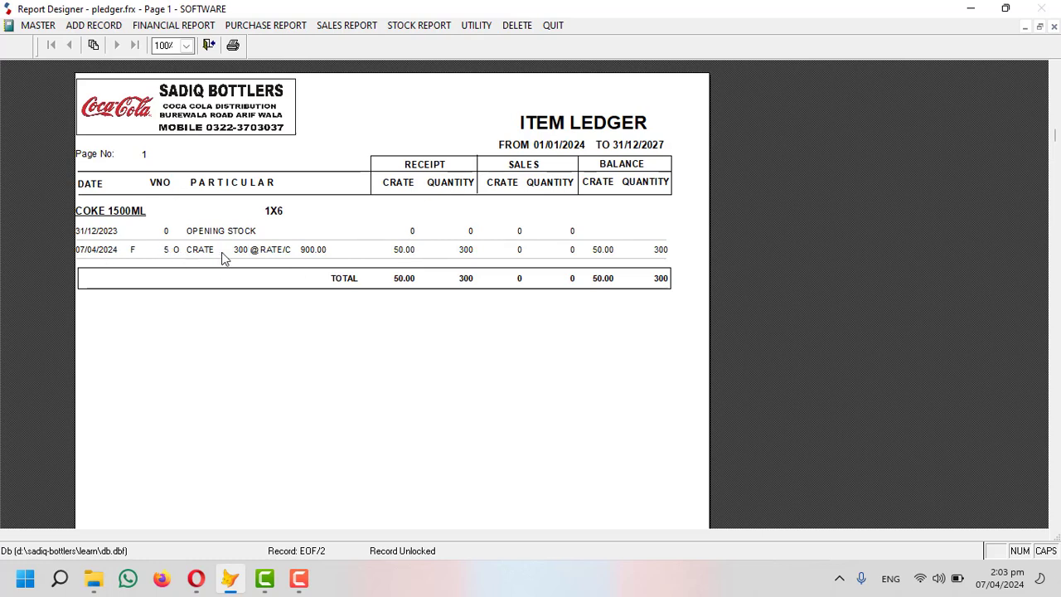
{"action": "key", "text": "Escape"}
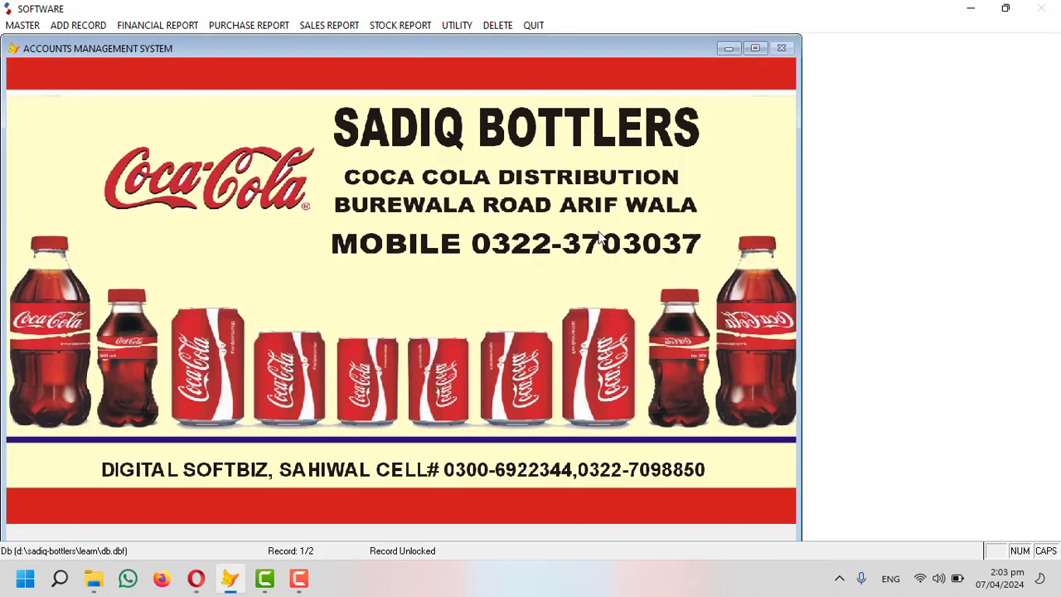
{"action": "left_click", "coordinate": [402, 25]}
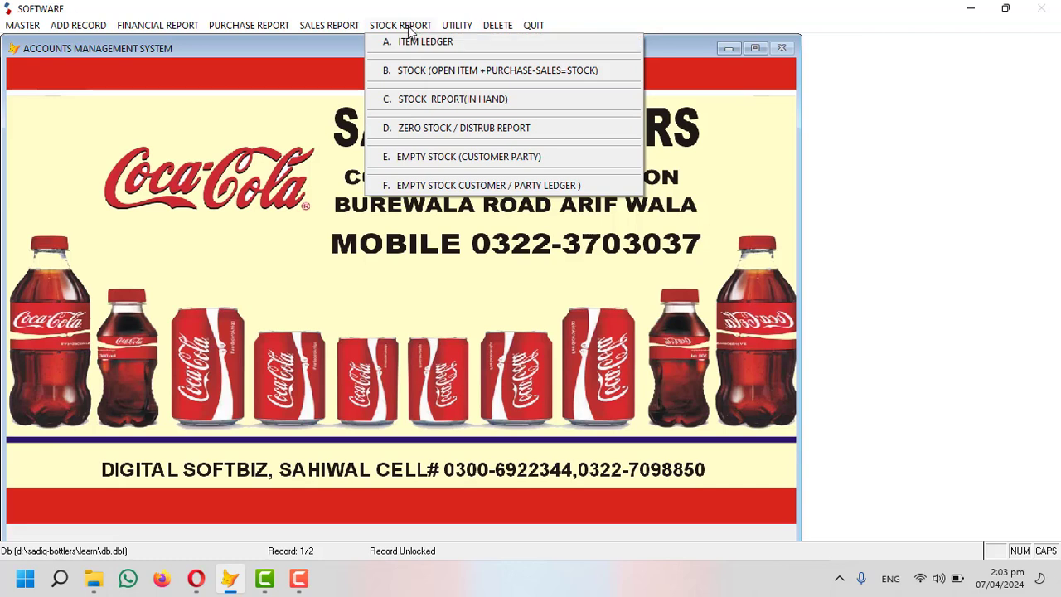
{"action": "left_click", "coordinate": [480, 101]}
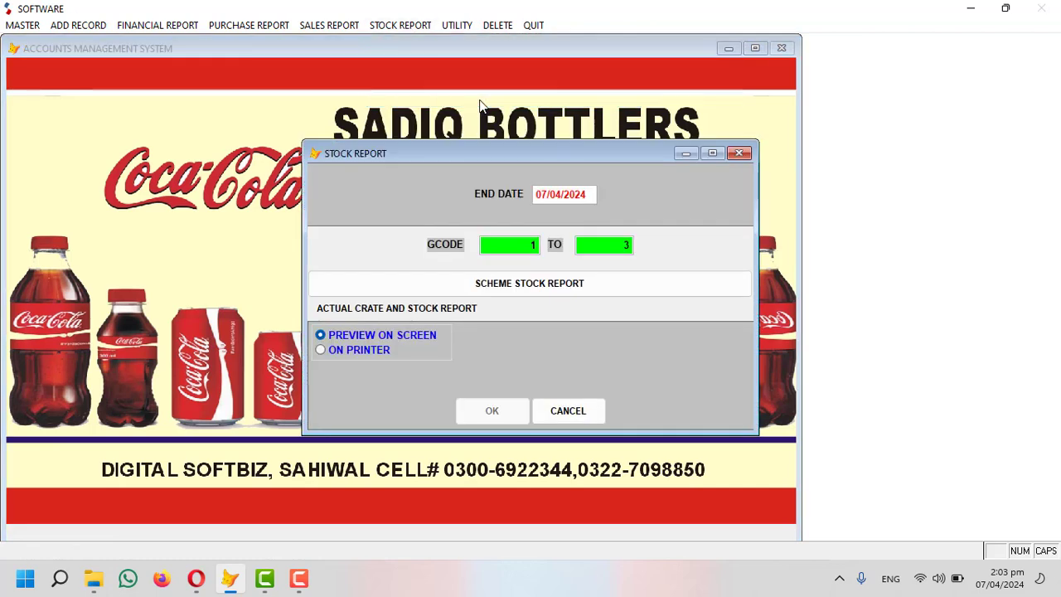
{"action": "key", "text": "Return"}
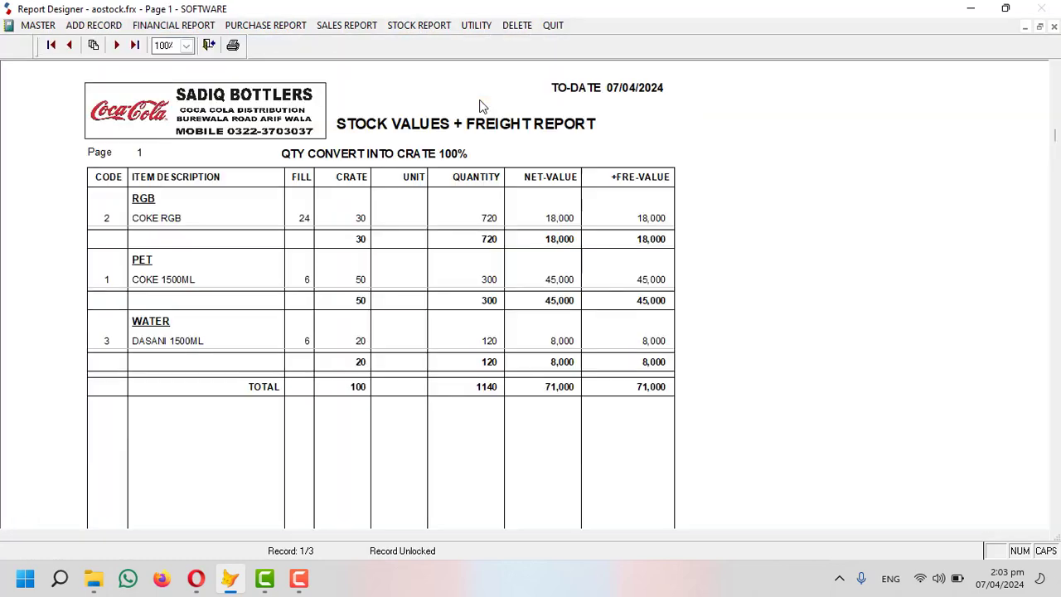
{"action": "scroll", "coordinate": [303, 187], "scroll_direction": "down", "scroll_amount": 1}
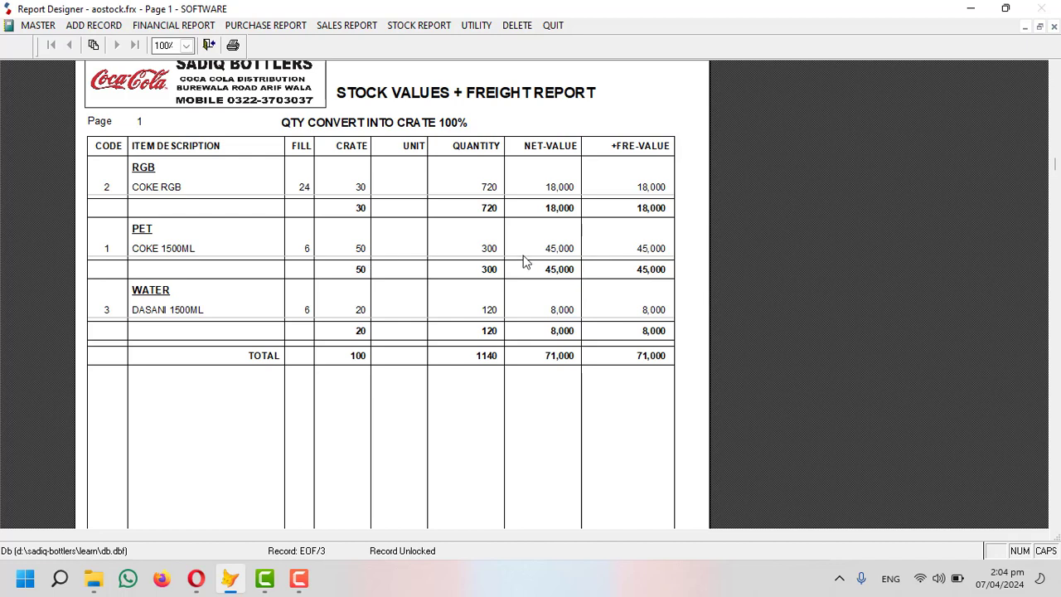
{"action": "key", "text": "Escape"}
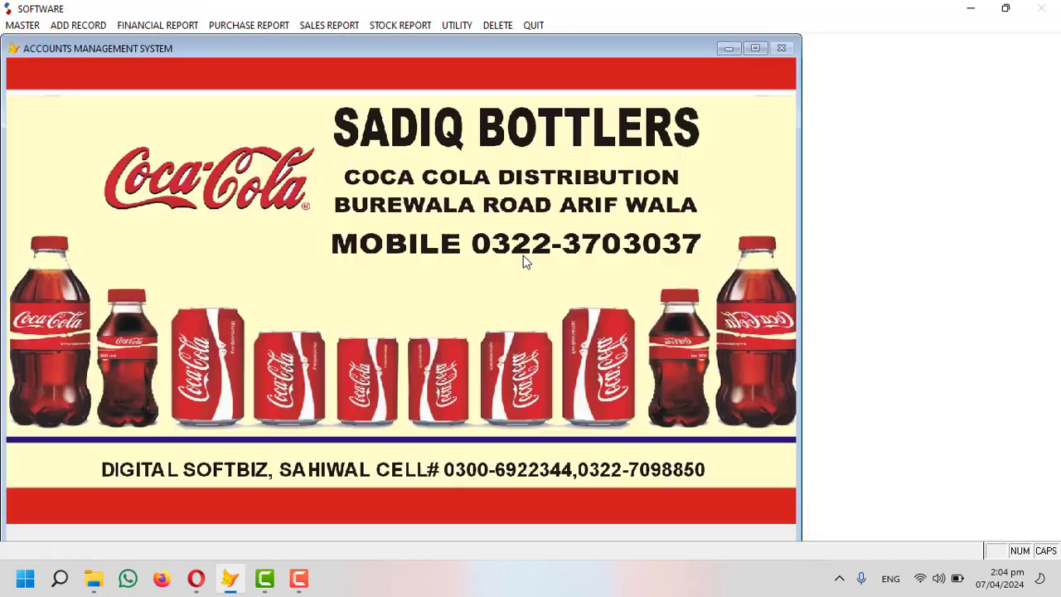
Start a new purchase invoice from supplier CCBPL with purchase bill number 124.
{"action": "left_click", "coordinate": [83, 26]}
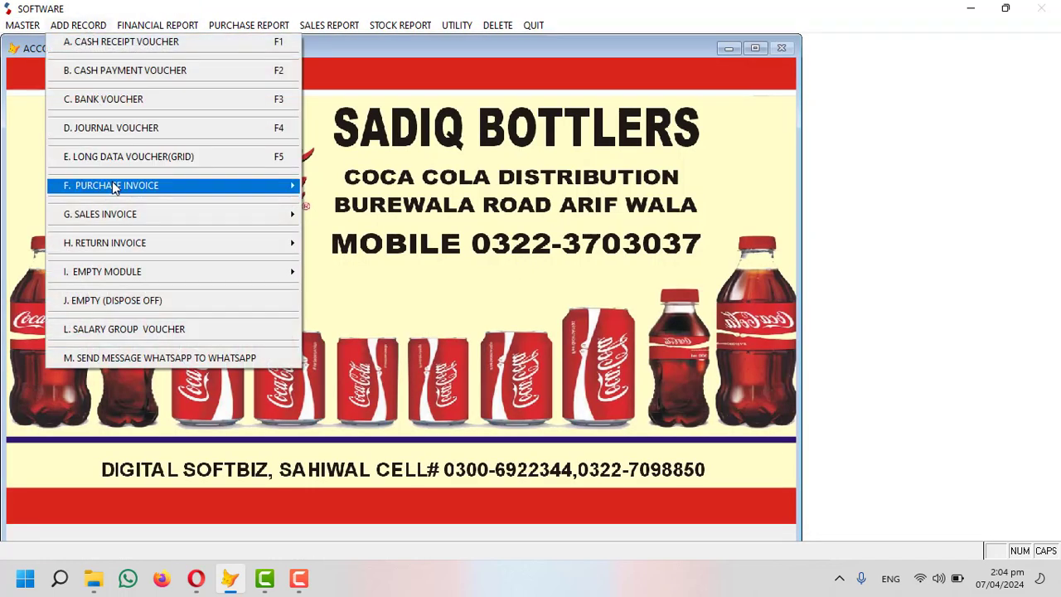
{"action": "mouse_move", "coordinate": [115, 188]}
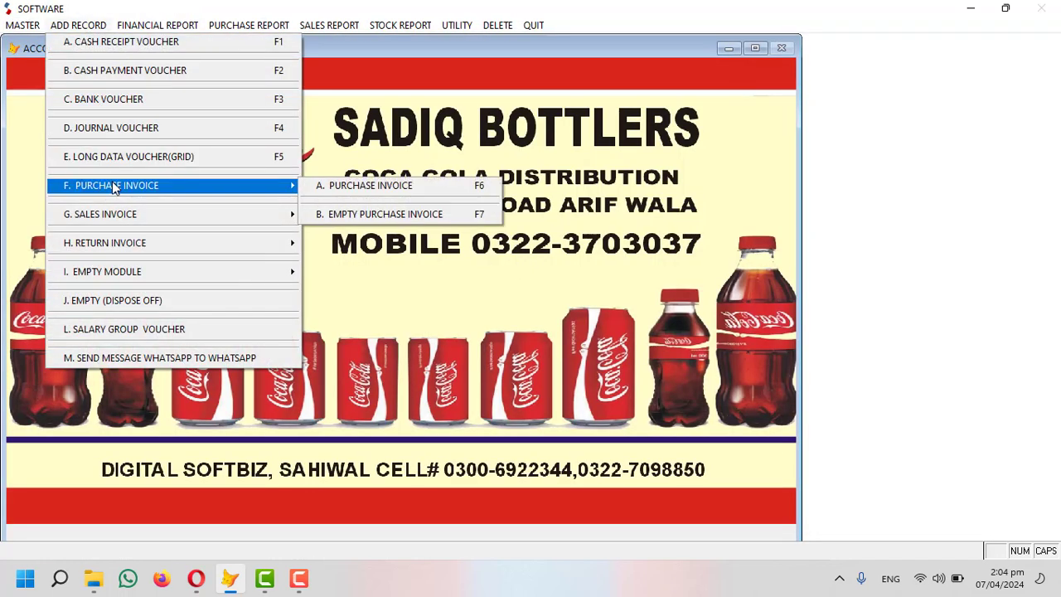
{"action": "left_click", "coordinate": [393, 189]}
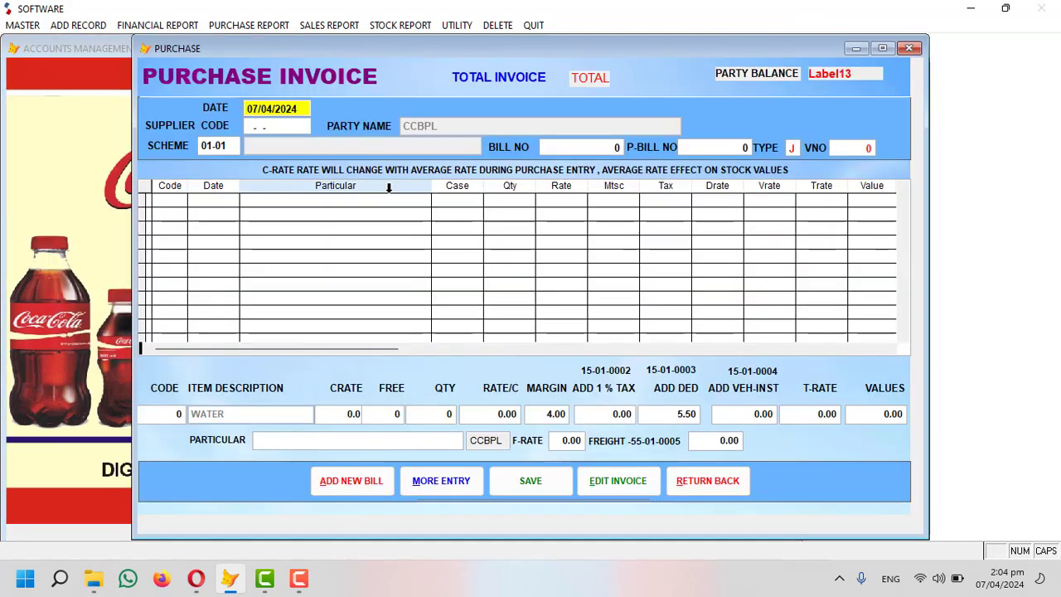
{"action": "key", "text": "Return"}
{"action": "type", "text": "CCB"}
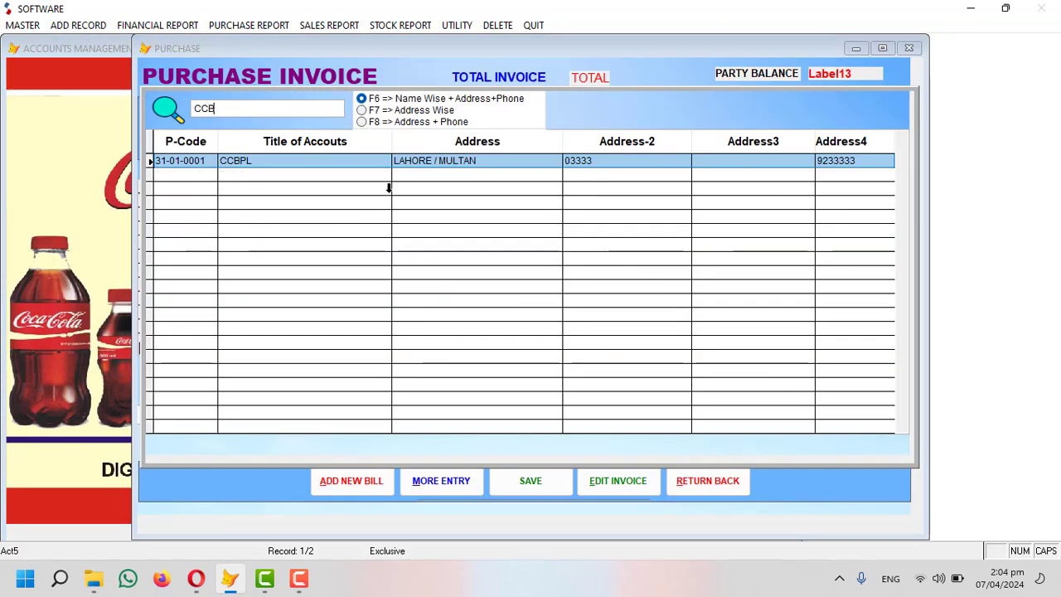
{"action": "key", "text": "Return"}
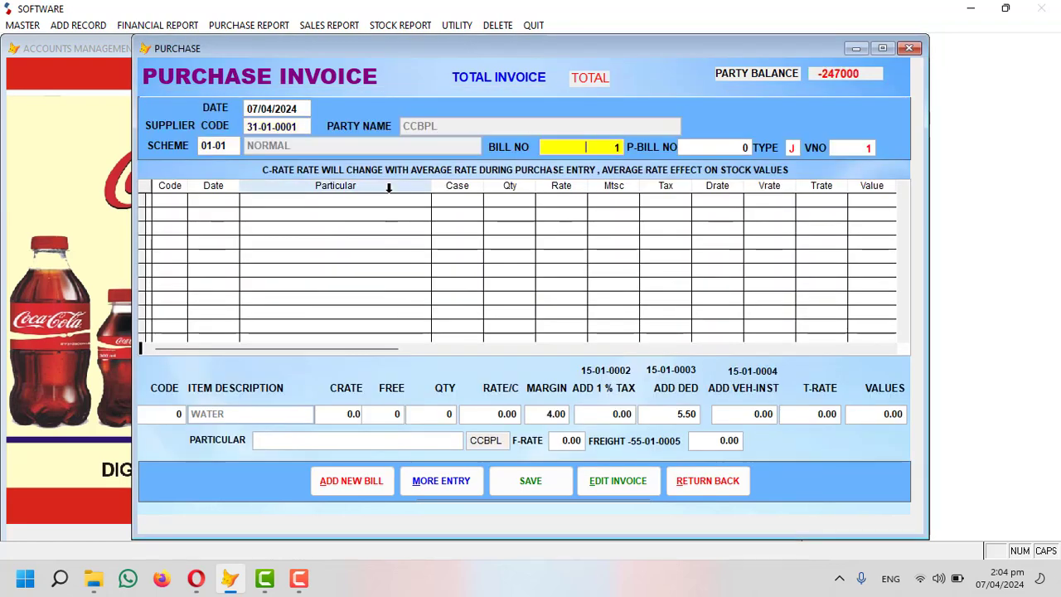
{"action": "key", "text": "Return"}
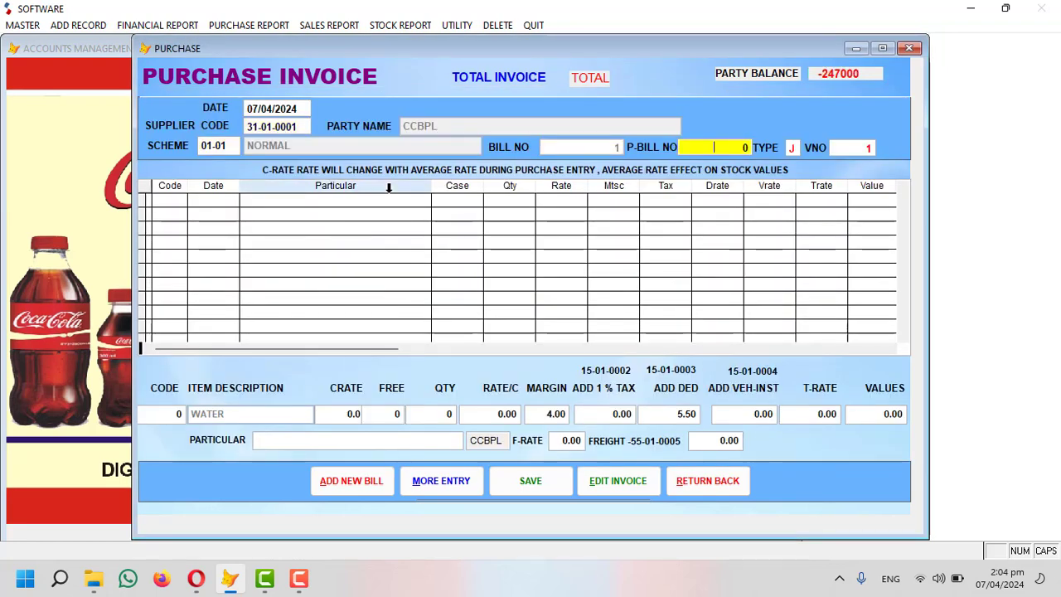
{"action": "type", "text": "124"}
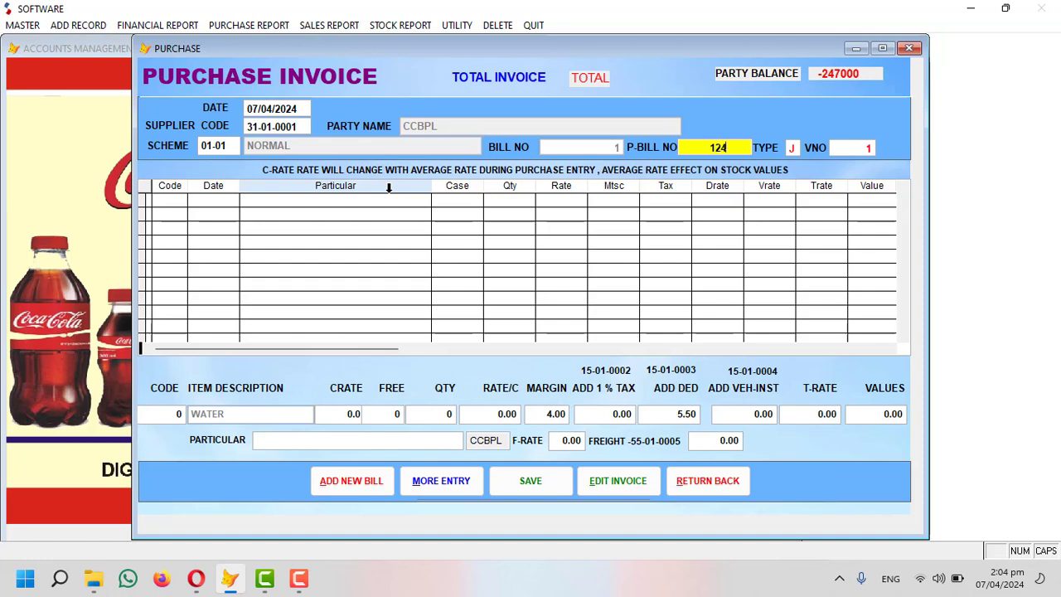
{"action": "key", "text": "Return"}
{"action": "key", "text": "Return"}
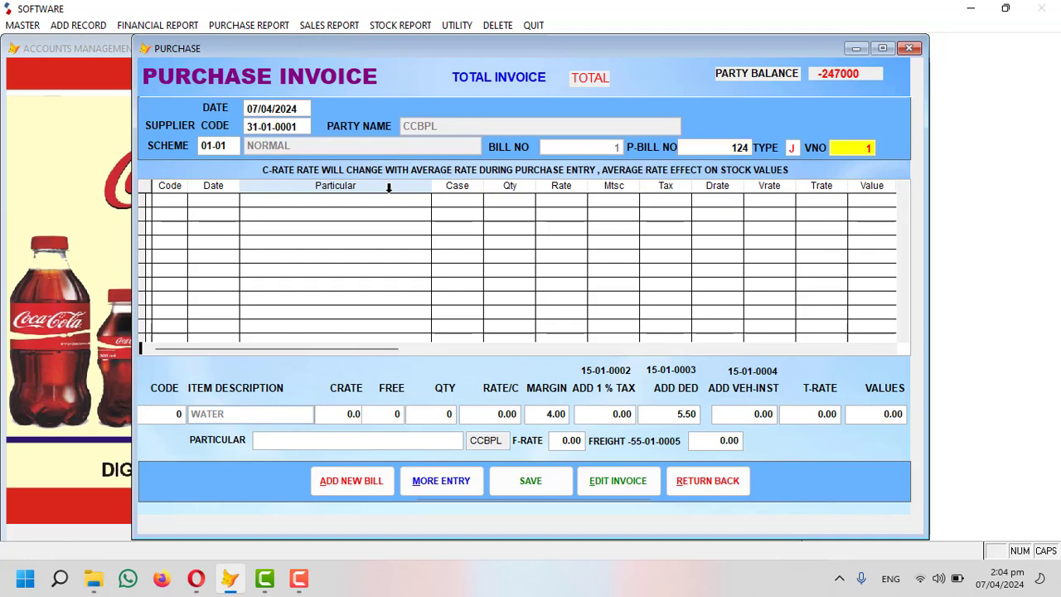
{"action": "key", "text": "Return"}
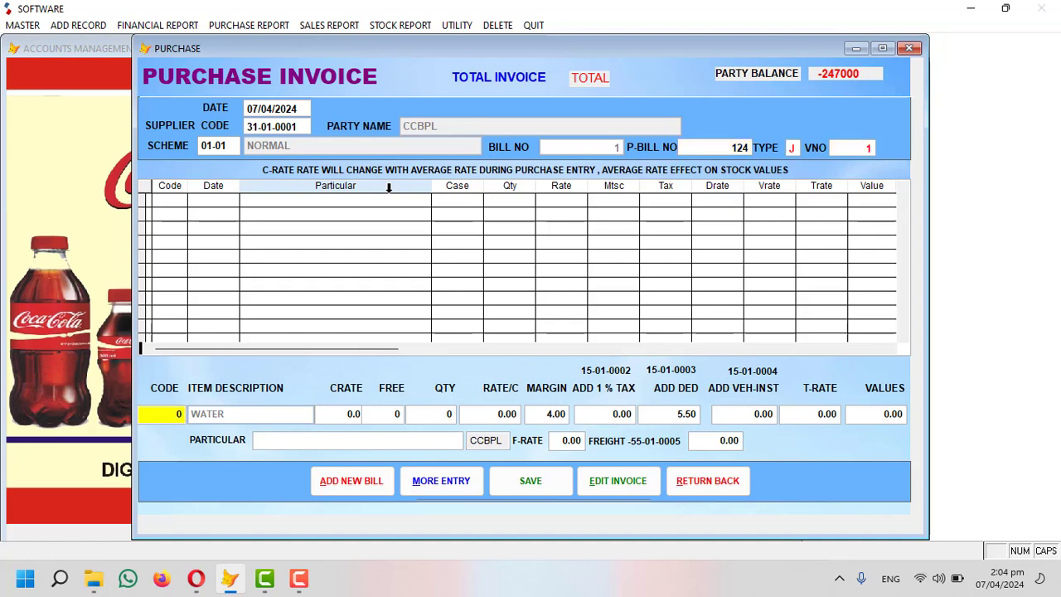
{"action": "key", "text": "Return"}
{"action": "key", "text": "Return"}
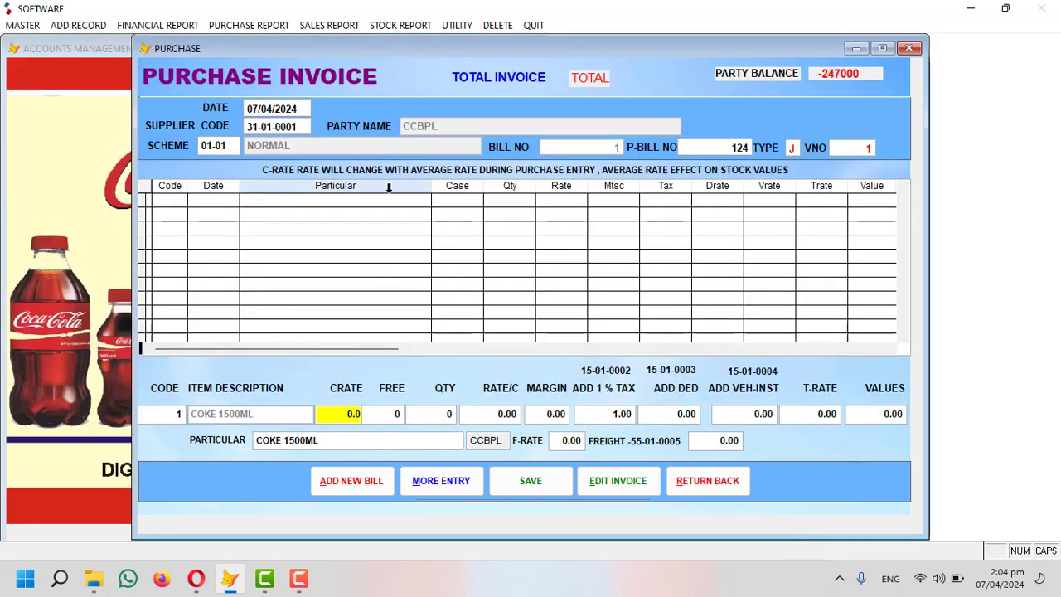
Enter 10 crates of COKE 1500ML, trying 5 free before settling on zero free.
{"action": "type", "text": "10"}
{"action": "key", "text": "Return"}
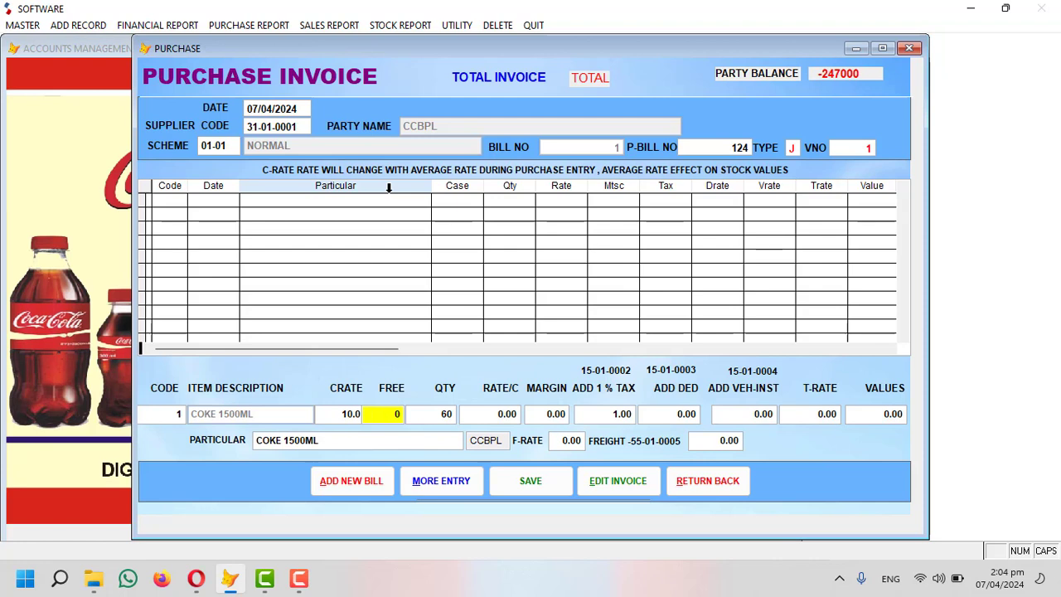
{"action": "type", "text": "5"}
{"action": "key", "text": "Return"}
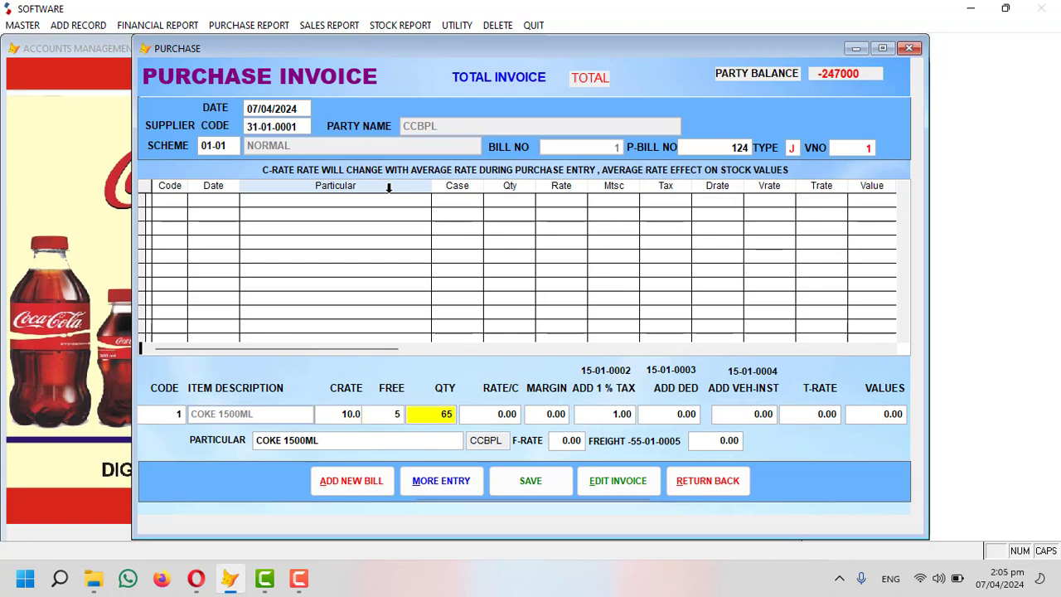
{"action": "key", "text": "shift+Tab"}
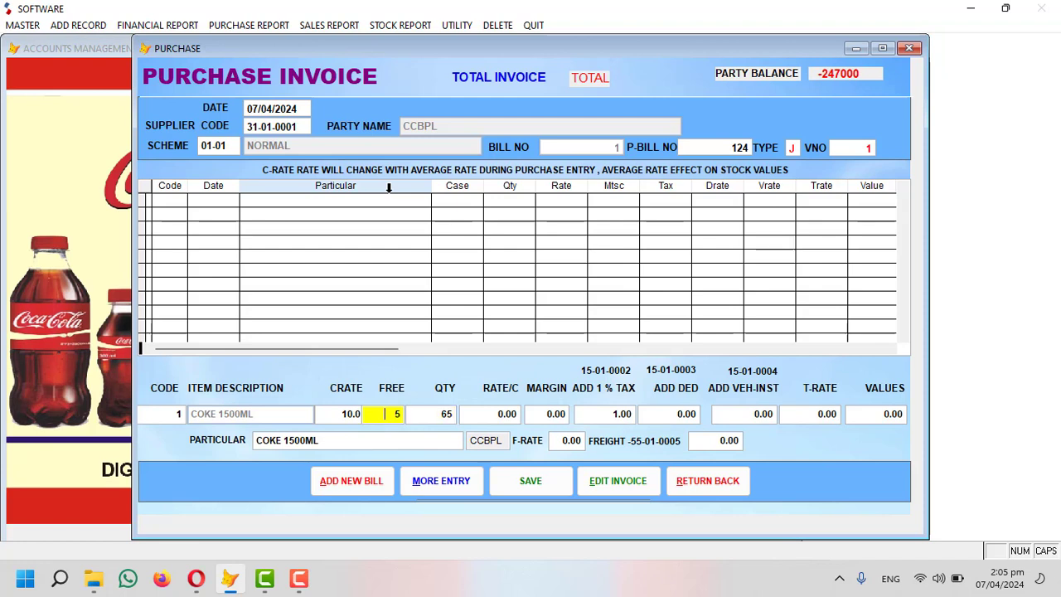
{"action": "type", "text": "0"}
{"action": "key", "text": "Return"}
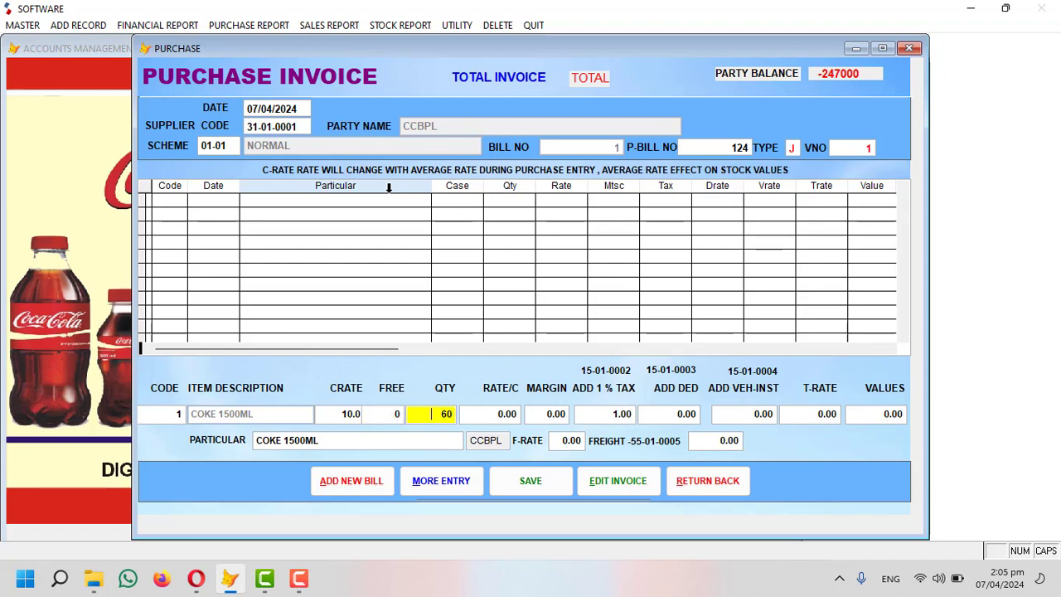
{"action": "key", "text": "shift+Tab"}
{"action": "type", "text": "5"}
{"action": "key", "text": "Return"}
{"action": "key", "text": "shift+Tab"}
{"action": "type", "text": "0"}
{"action": "key", "text": "Return"}
{"action": "key", "text": "Return"}
Set the rate per crate to 980, corrected from 900, with a margin of 30.
{"action": "type", "text": "900"}
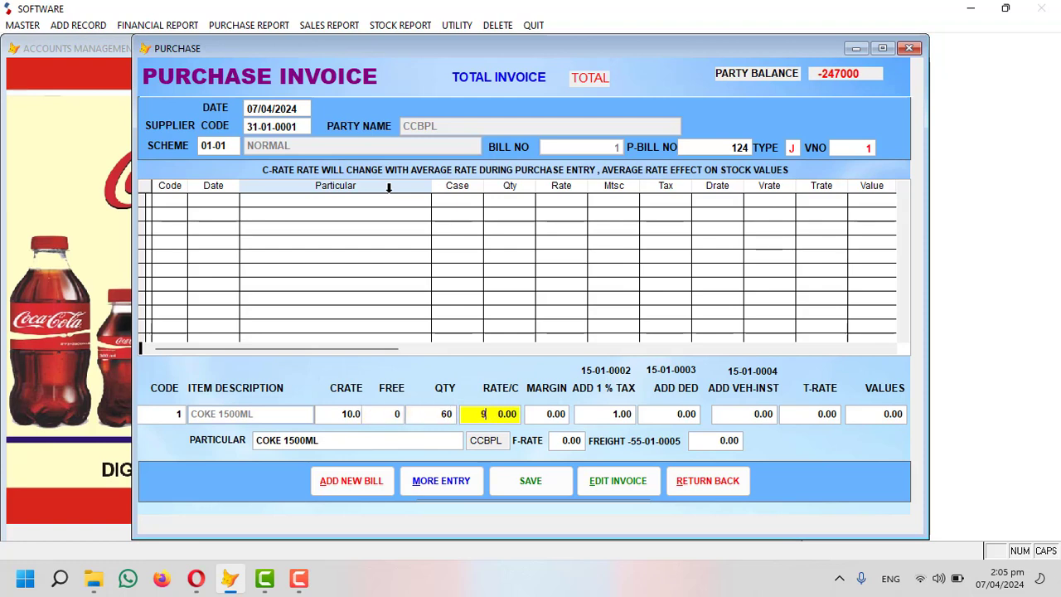
{"action": "key", "text": "Return"}
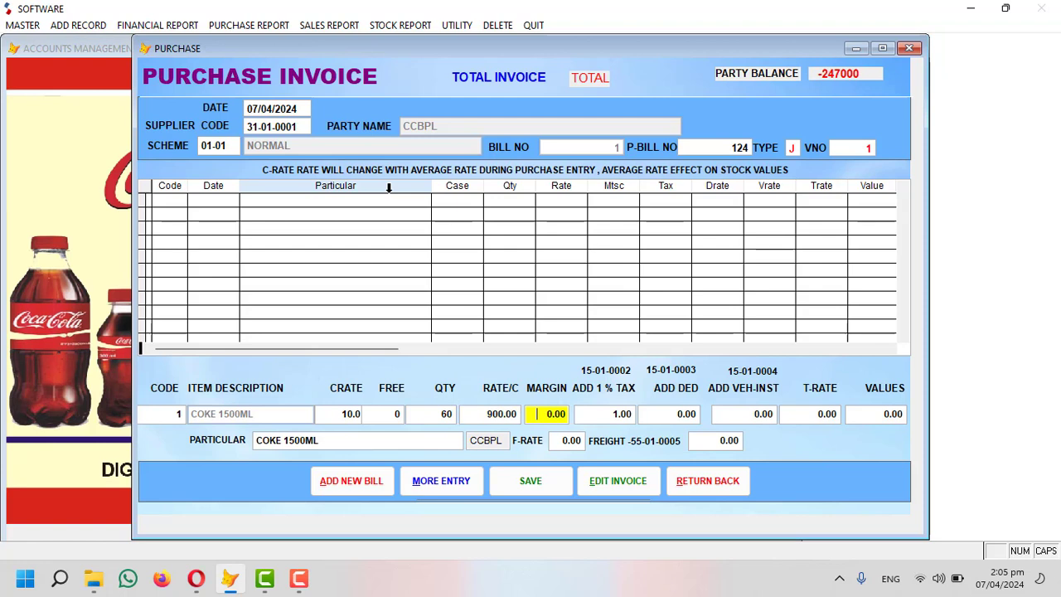
{"action": "key", "text": "Return"}
{"action": "key", "text": "Up"}
{"action": "key", "text": "Up"}
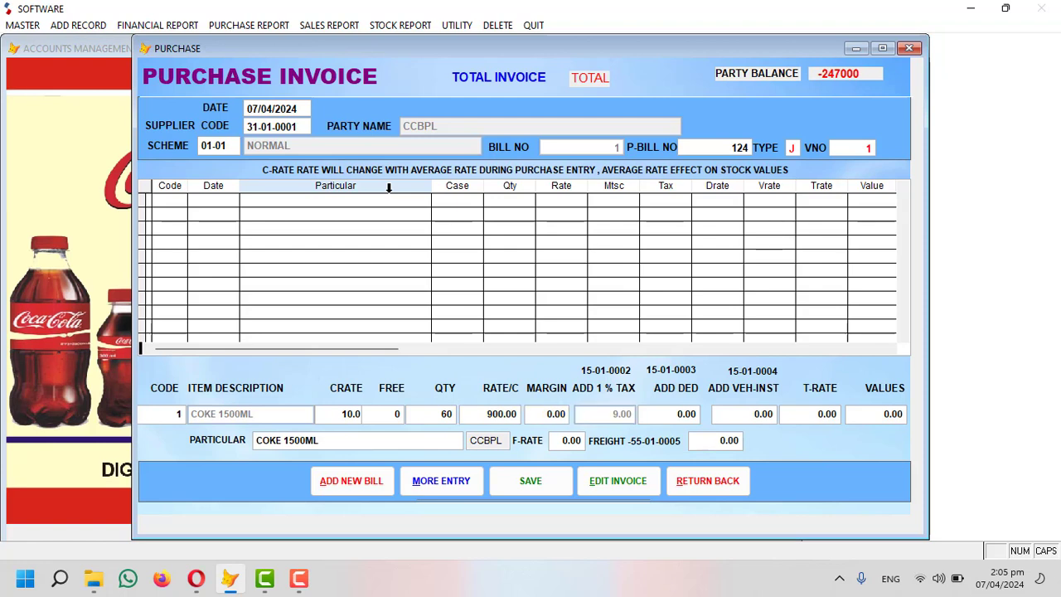
{"action": "type", "text": "980"}
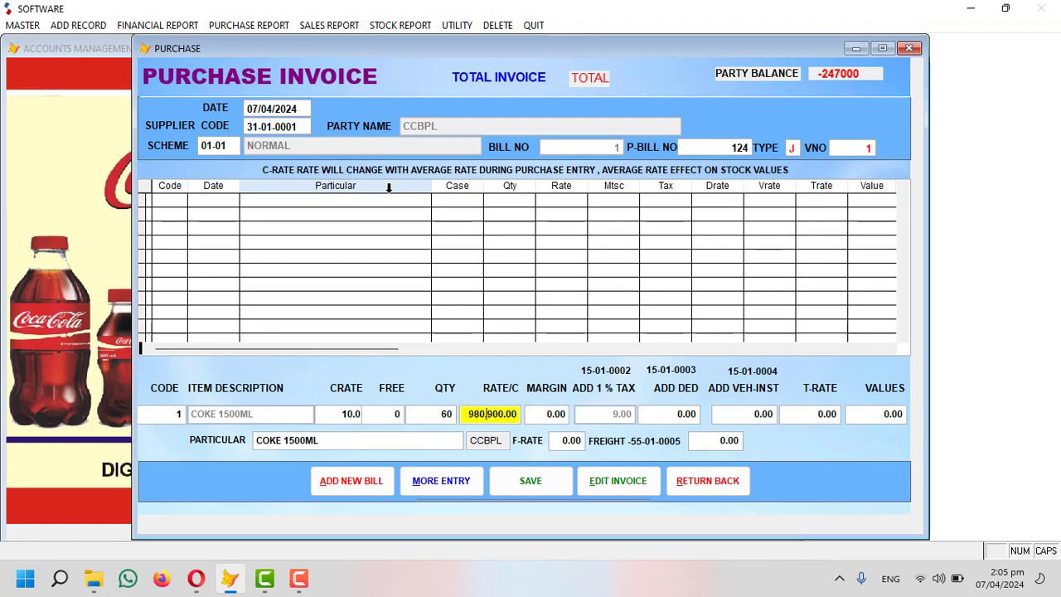
{"action": "key", "text": "Return"}
{"action": "type", "text": "30"}
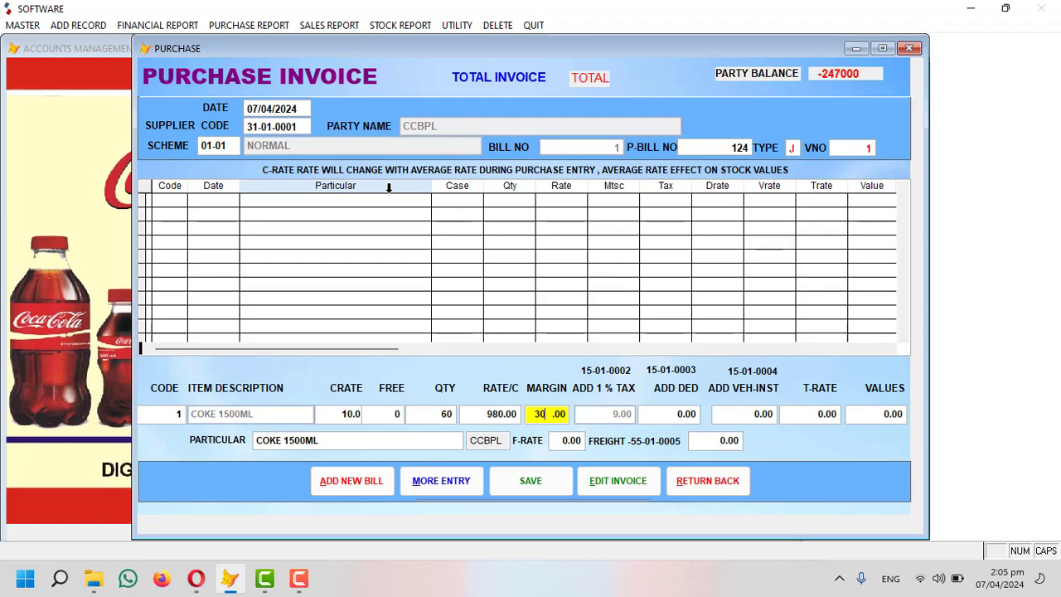
{"action": "key", "text": "Return"}
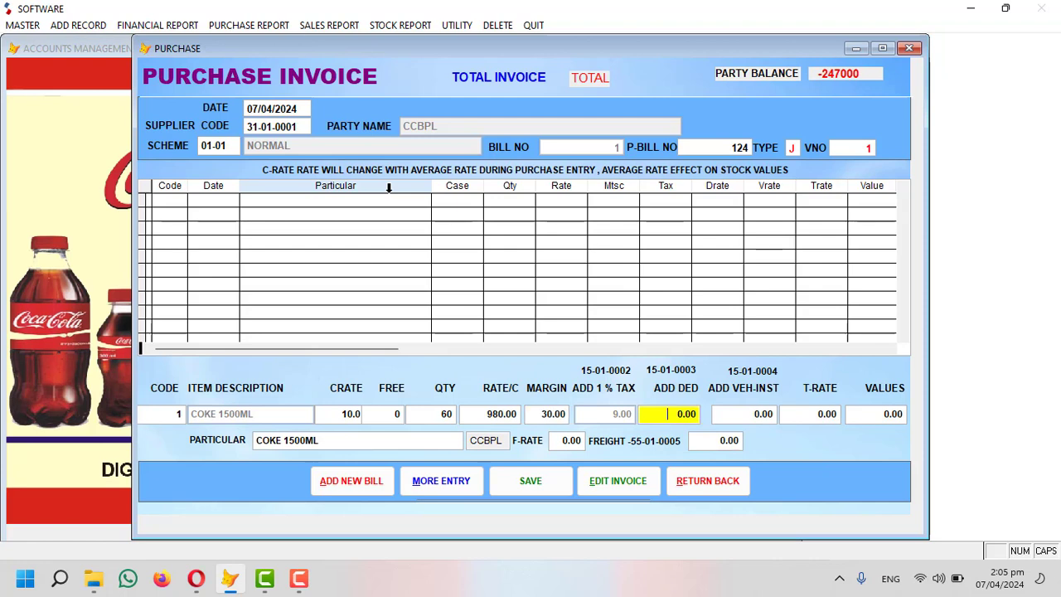
{"action": "key", "text": "Return"}
{"action": "key", "text": "Return"}
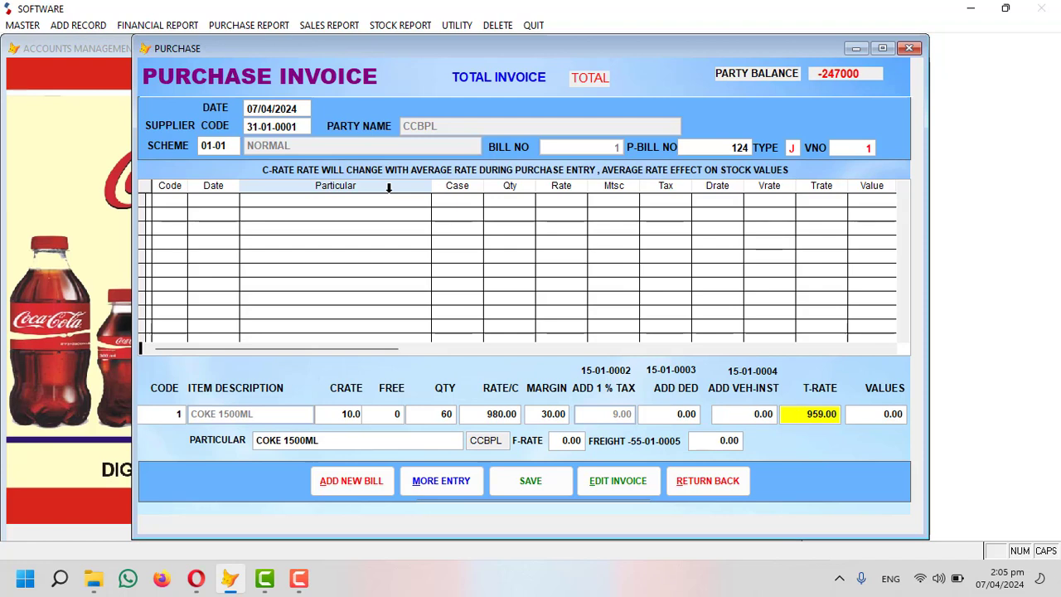
{"action": "key", "text": "Return"}
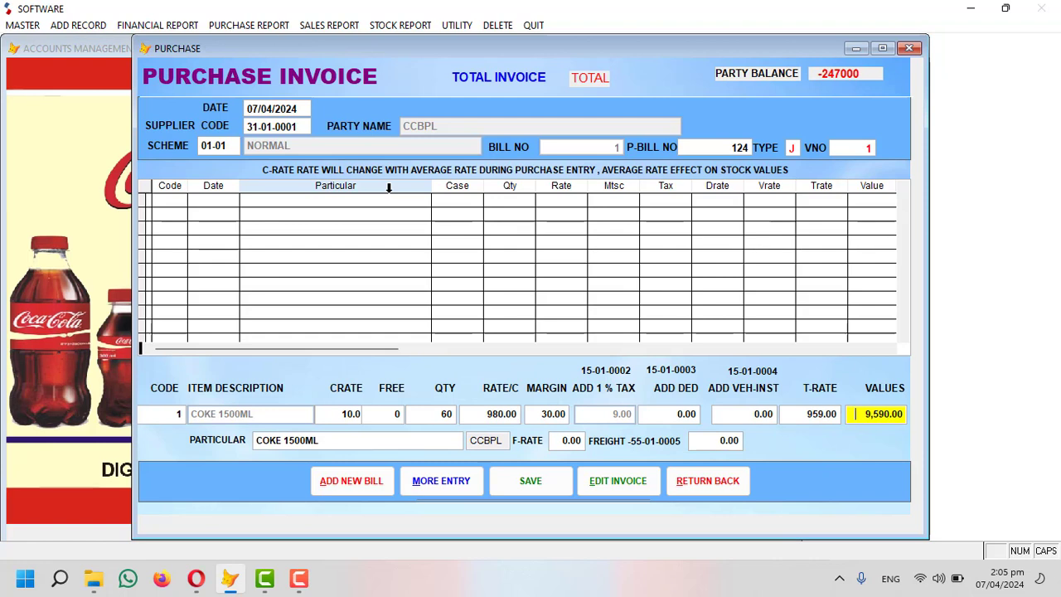
{"action": "key", "text": "Return"}
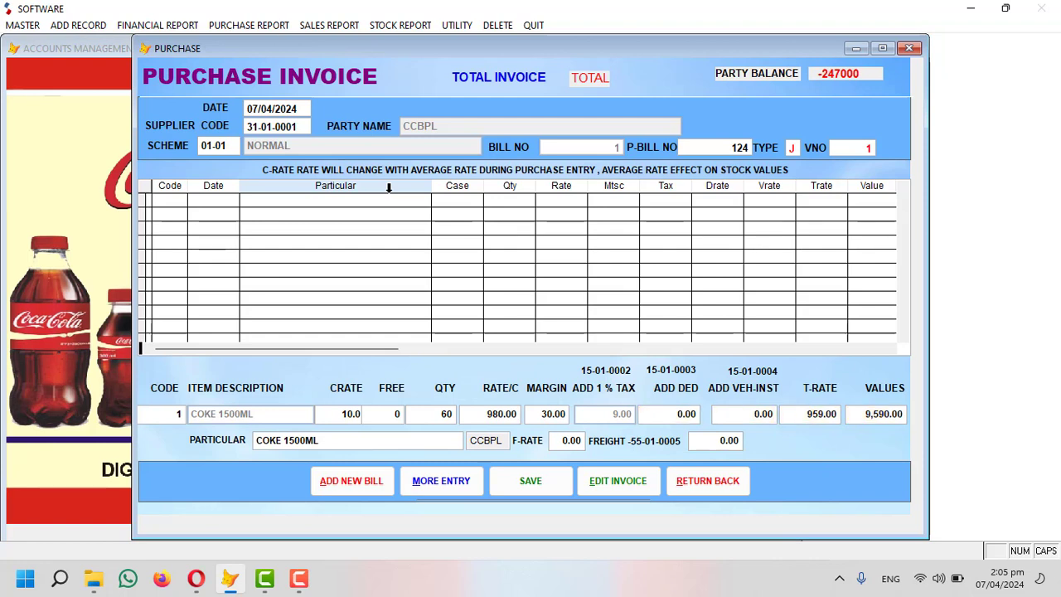
Change the free units to 6 so quantity becomes 66, then save the COKE 1500ML line.
{"action": "key", "text": "Up"}
{"action": "key", "text": "Up"}
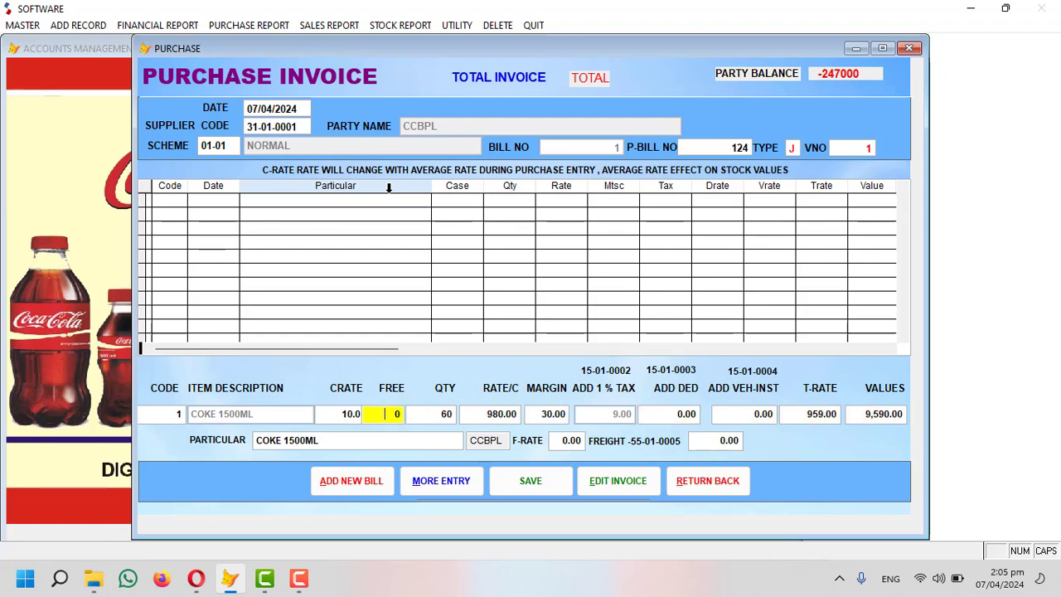
{"action": "type", "text": "6"}
{"action": "key", "text": "Return"}
{"action": "key", "text": "Return"}
{"action": "key", "text": "Return"}
{"action": "key", "text": "Return"}
{"action": "key", "text": "Return"}
{"action": "key", "text": "Return"}
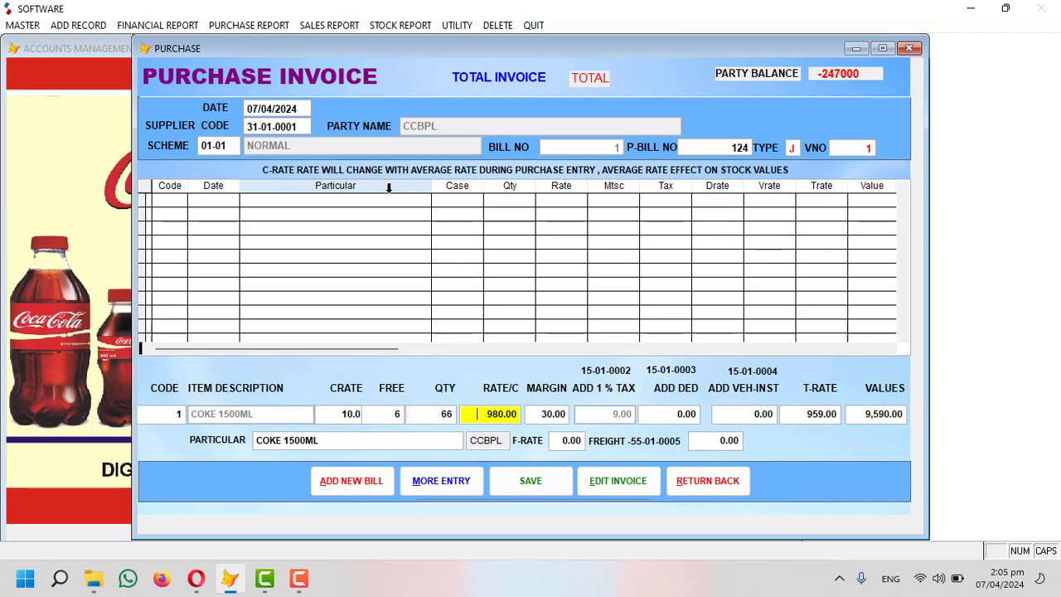
{"action": "key", "text": "Return"}
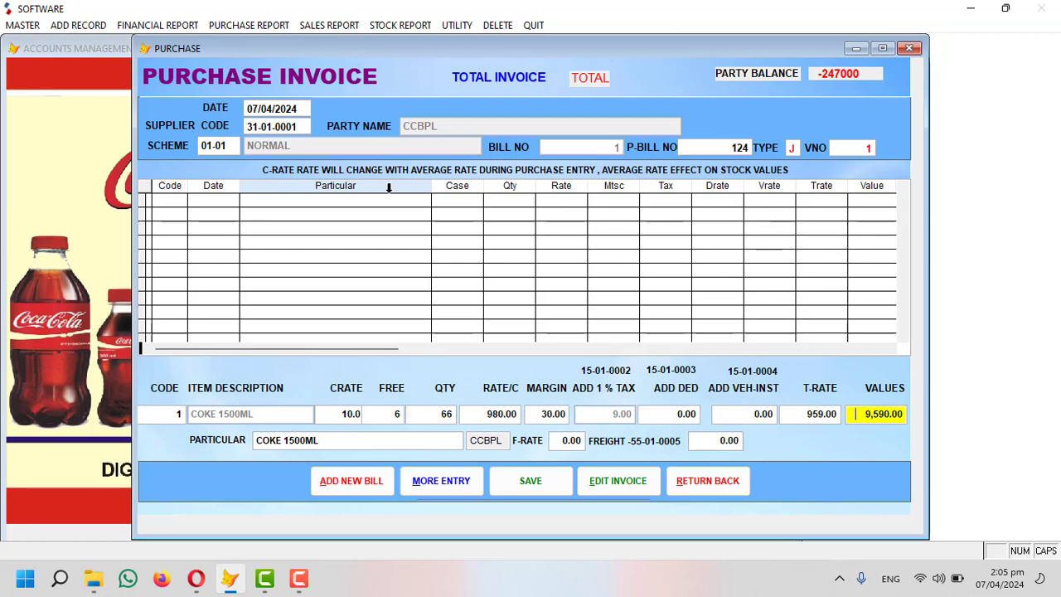
{"action": "key", "text": "Return"}
{"action": "key", "text": "Return"}
{"action": "key", "text": "Return"}
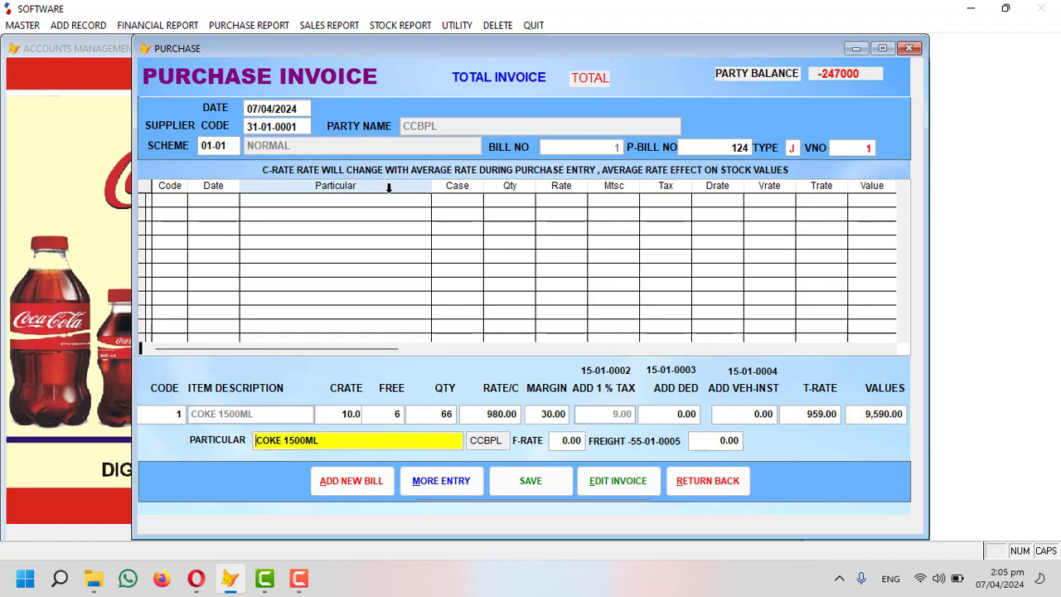
{"action": "key", "text": "Return"}
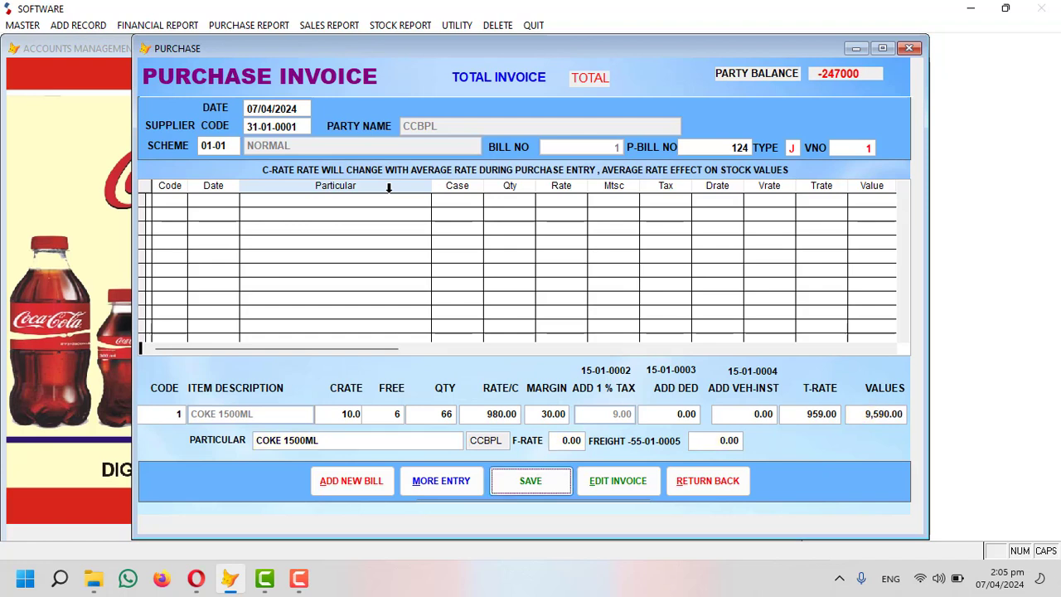
{"action": "key", "text": "Return"}
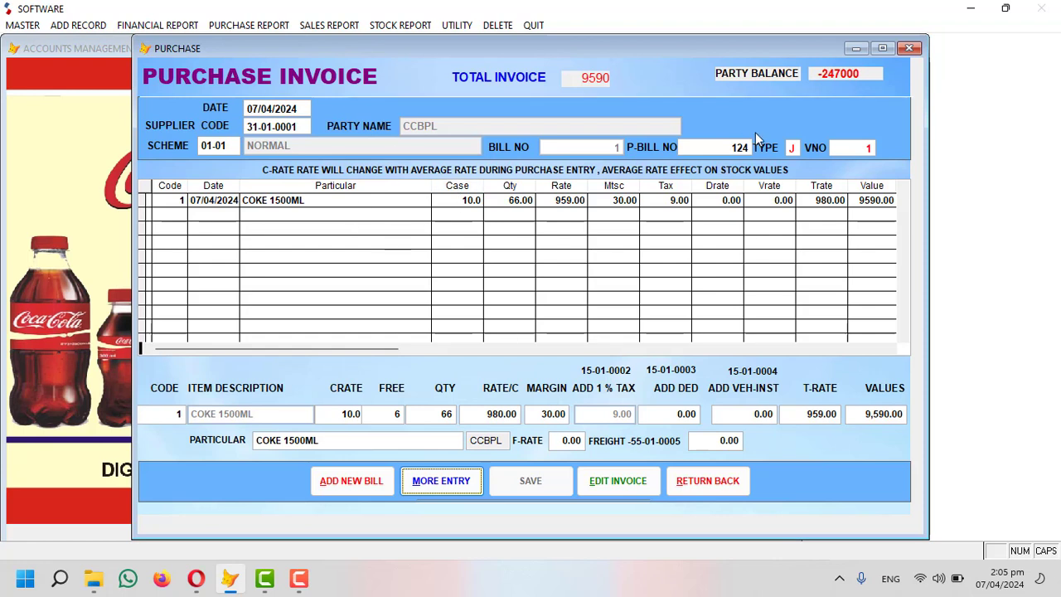
Add a new line for COKE RGB with 10 crates, filling quantity as 240.
{"action": "left_click", "coordinate": [448, 484]}
{"action": "key", "text": "Return"}
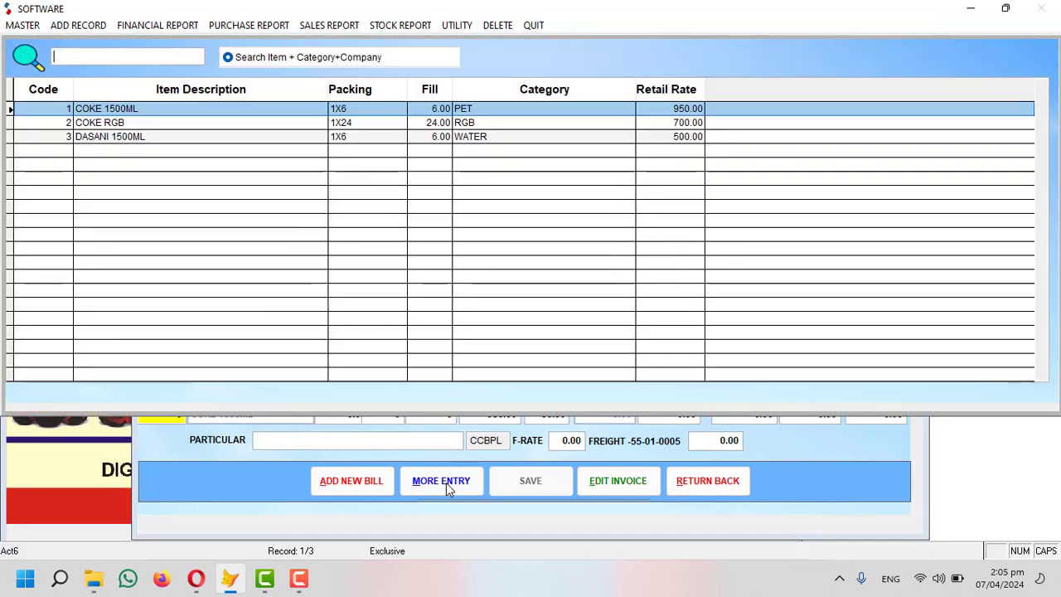
{"action": "key", "text": "Down"}
{"action": "key", "text": "Return"}
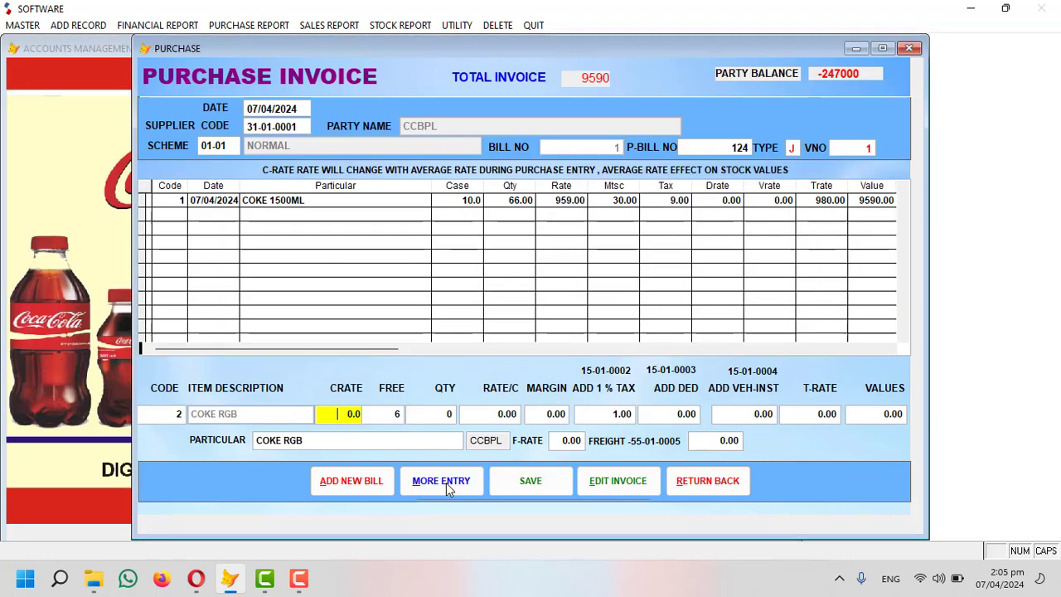
{"action": "type", "text": "10"}
{"action": "key", "text": "Return"}
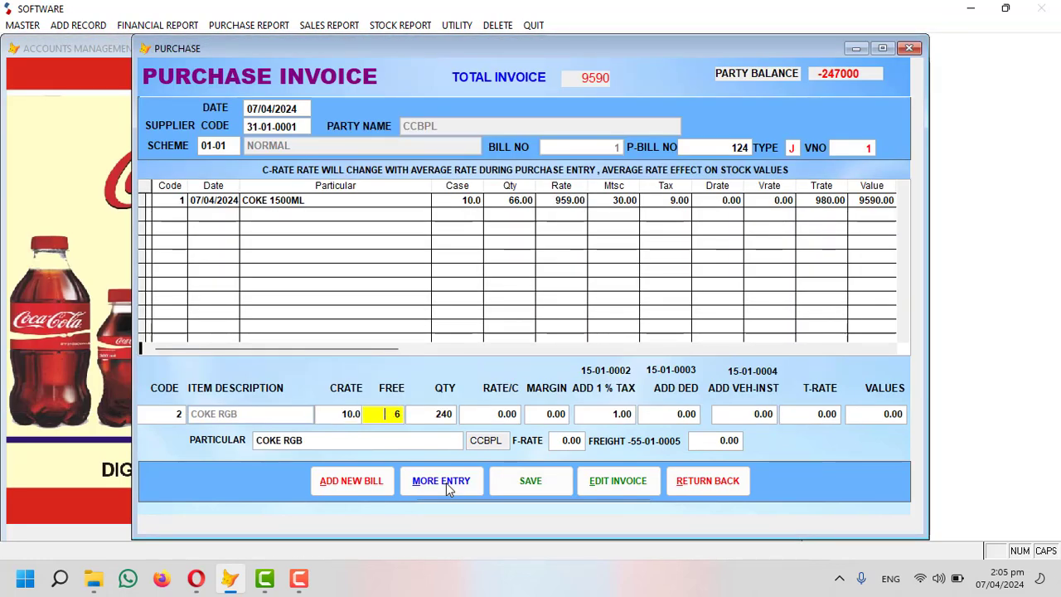
{"action": "key", "text": "Return"}
Give COKE RGB a rate of 700 and tax of 7, then save the 7,070 line.
{"action": "key", "text": "Return"}
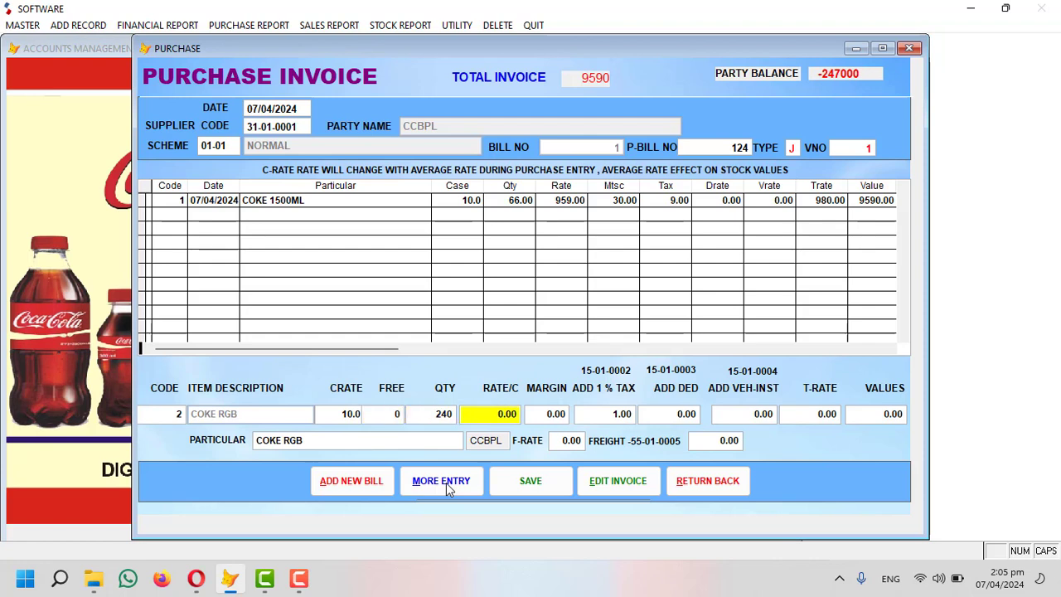
{"action": "type", "text": "5"}
{"action": "key", "text": "BackSpace"}
{"action": "type", "text": "700"}
{"action": "key", "text": "Return"}
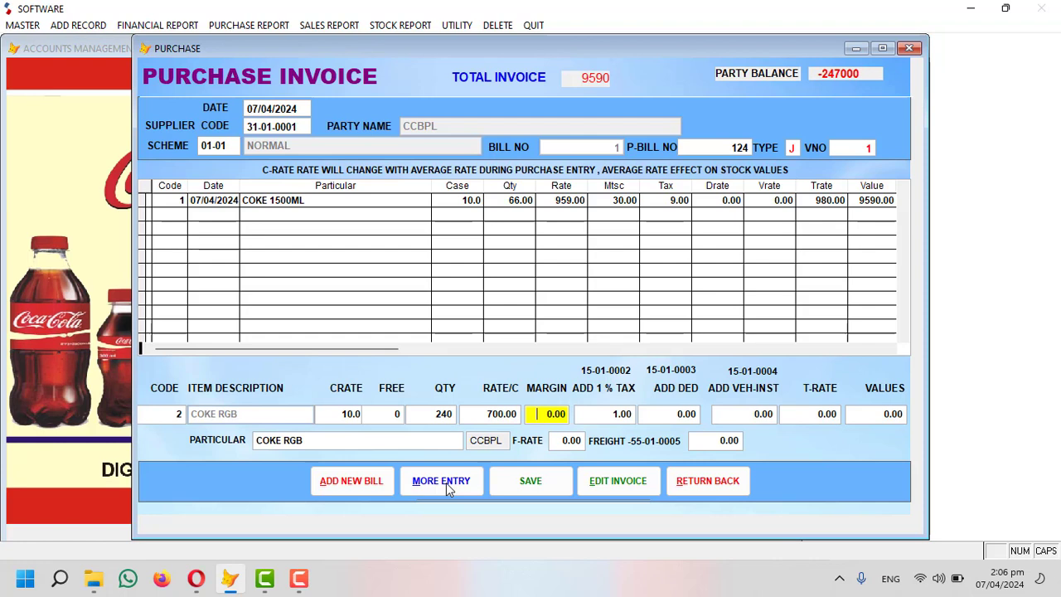
{"action": "key", "text": "Return"}
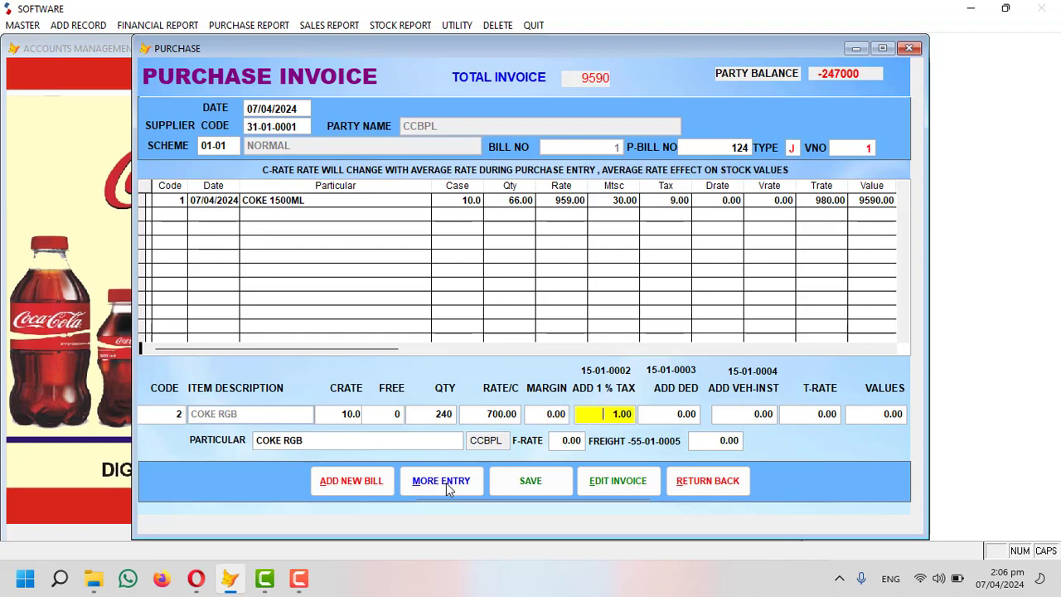
{"action": "type", "text": "7"}
{"action": "key", "text": "Return"}
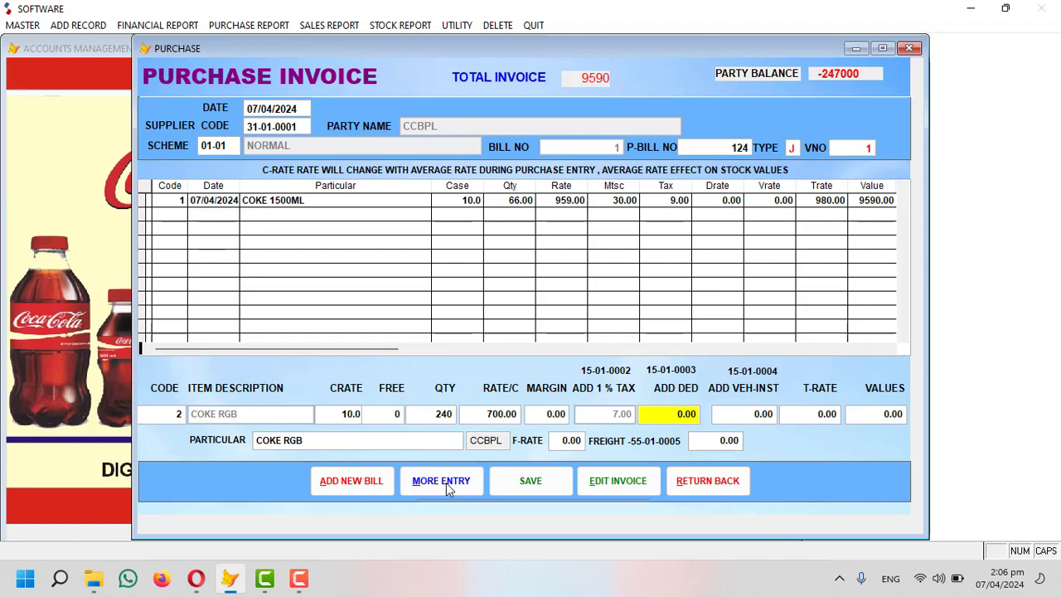
{"action": "key", "text": "Return"}
{"action": "key", "text": "Return"}
{"action": "key", "text": "Return"}
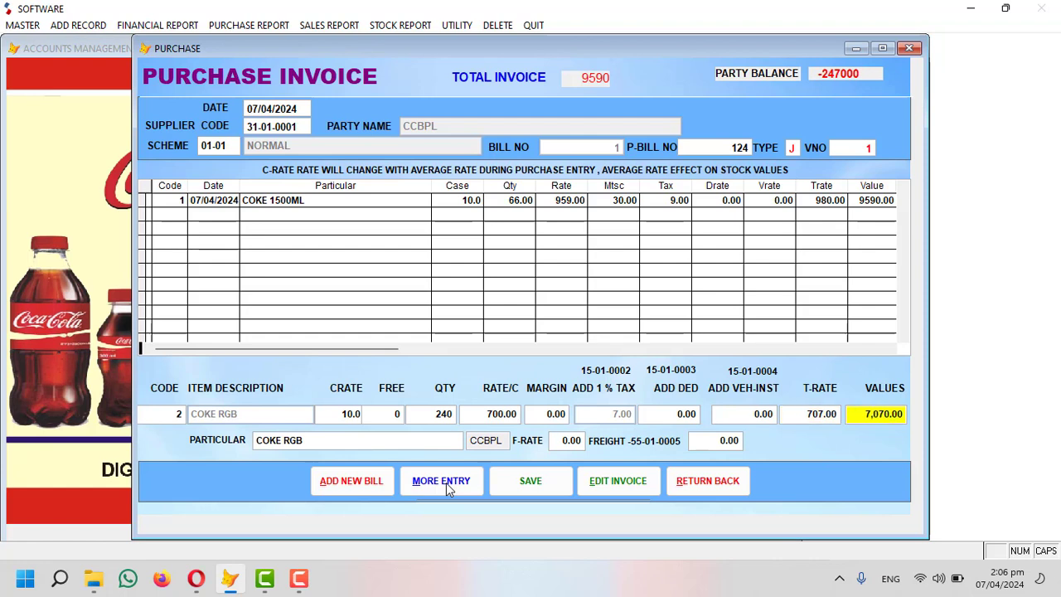
{"action": "key", "text": "Return"}
{"action": "key", "text": "Return"}
{"action": "key", "text": "Return"}
{"action": "key", "text": "Return"}
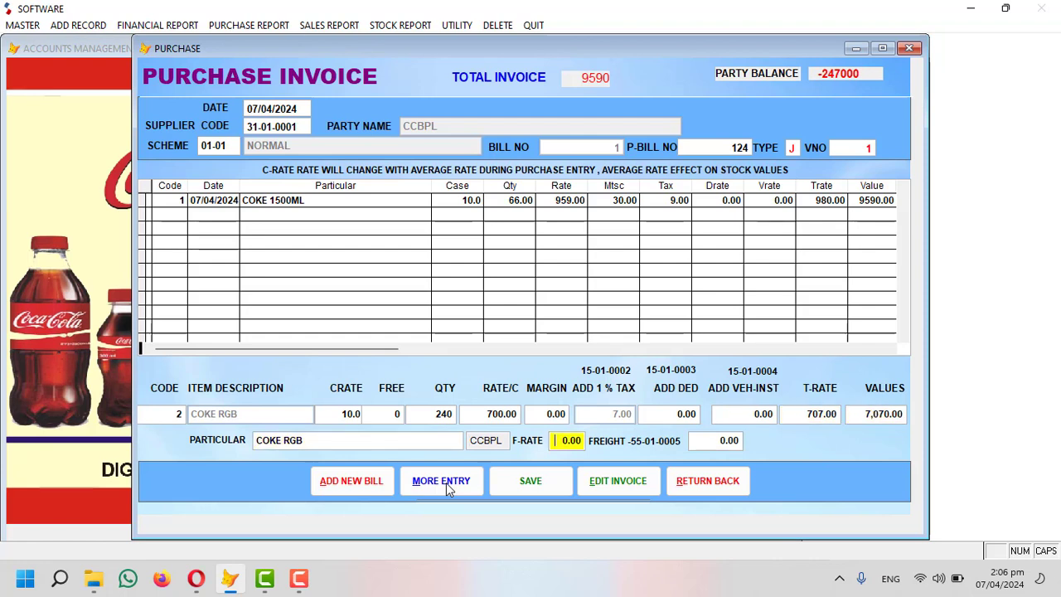
{"action": "key", "text": "Return"}
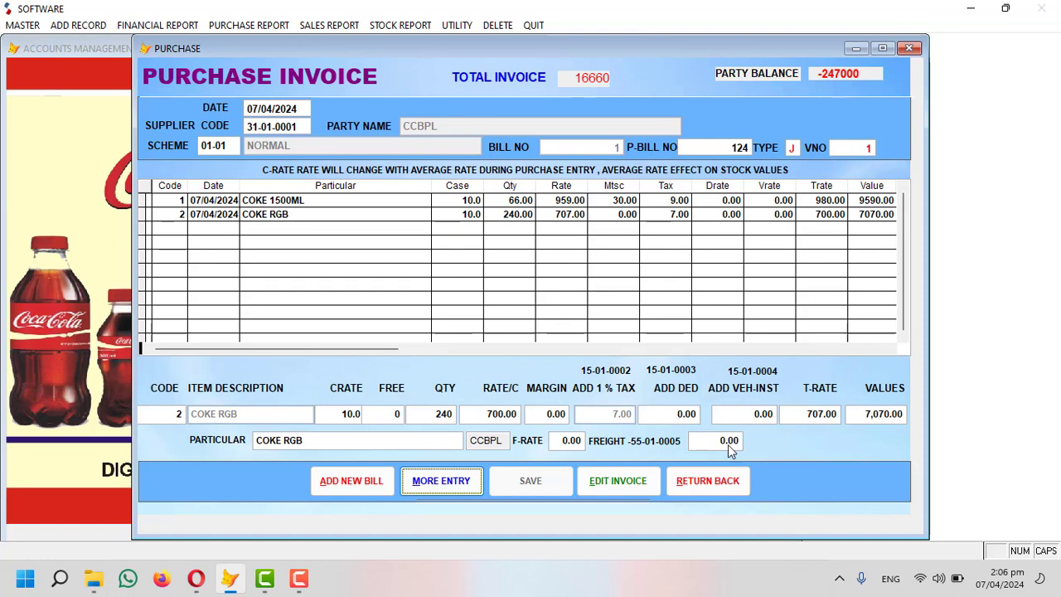
Close the purchase invoice and review the Stock Report (In Hand) preview.
{"action": "left_click", "coordinate": [733, 480]}
{"action": "left_click", "coordinate": [380, 25]}
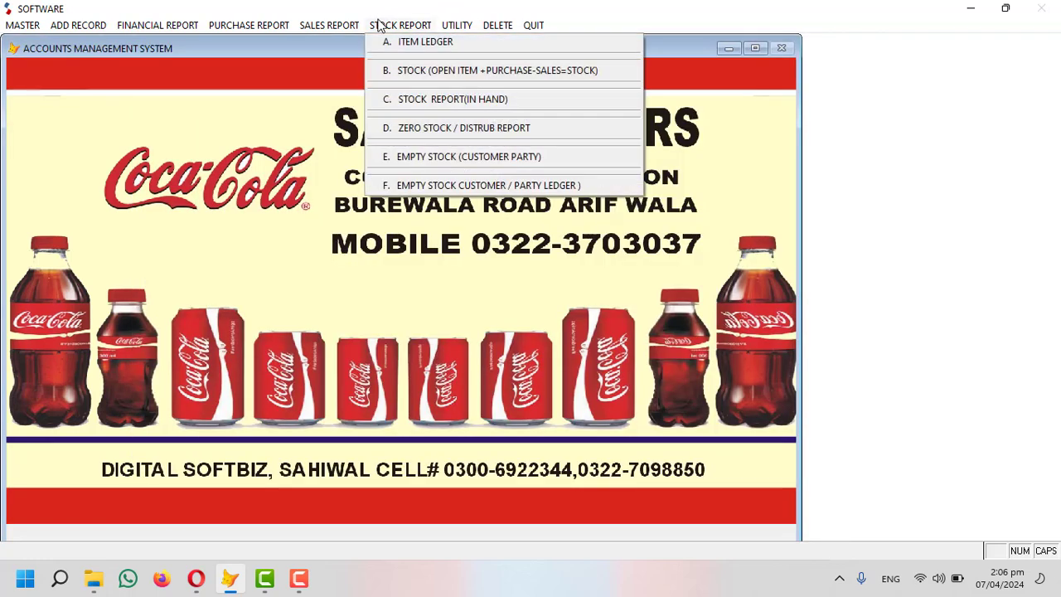
{"action": "left_click", "coordinate": [436, 100]}
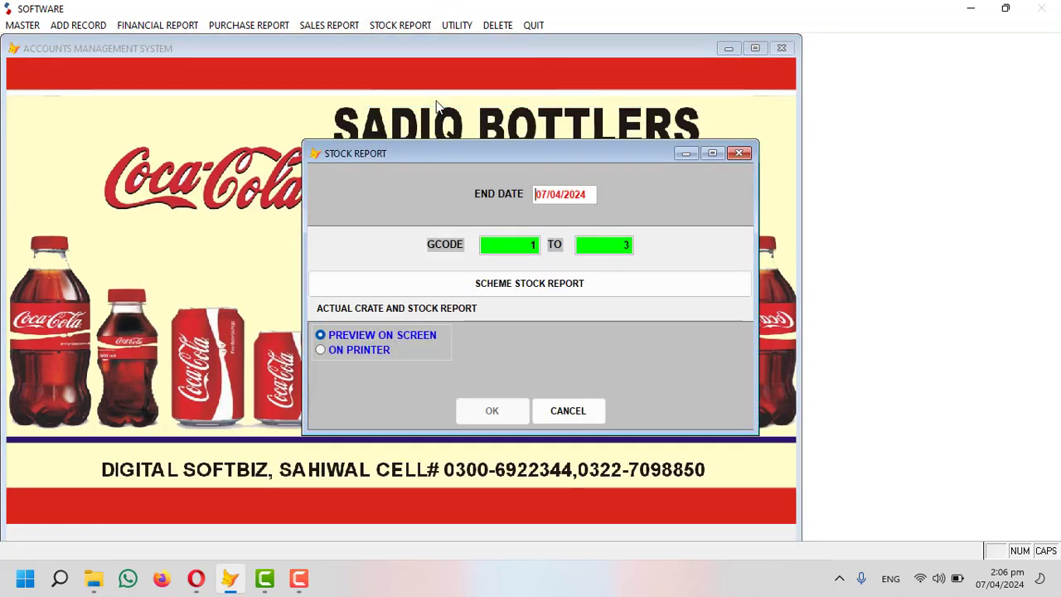
{"action": "key", "text": "Return"}
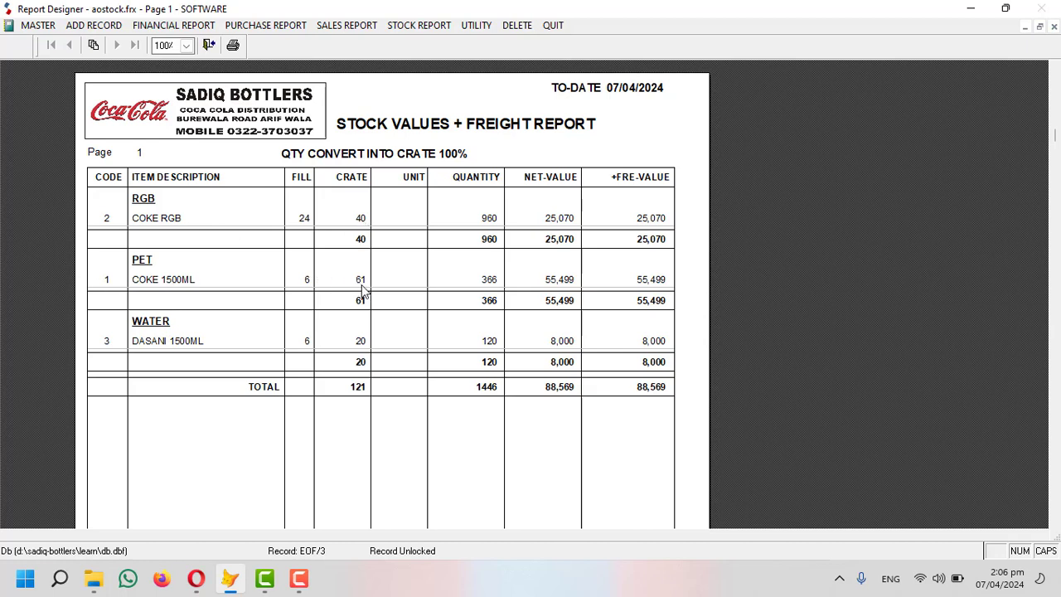
{"action": "key", "text": "Escape"}
Review the COKE 1500ML item ledger showing the 11-crate CCBPL receipt and close it.
{"action": "left_click", "coordinate": [399, 25]}
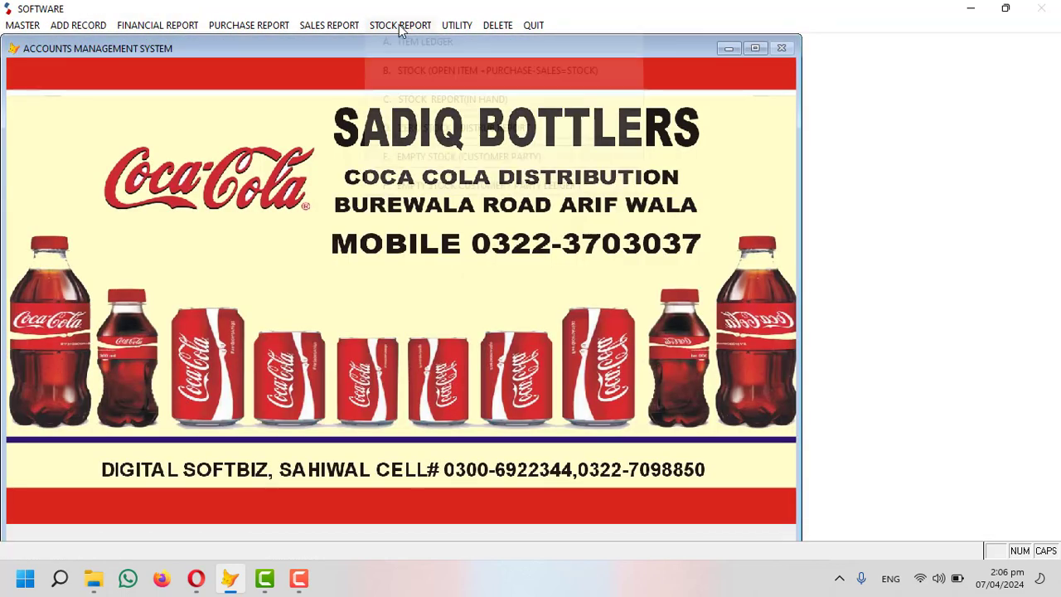
{"action": "left_click", "coordinate": [409, 43]}
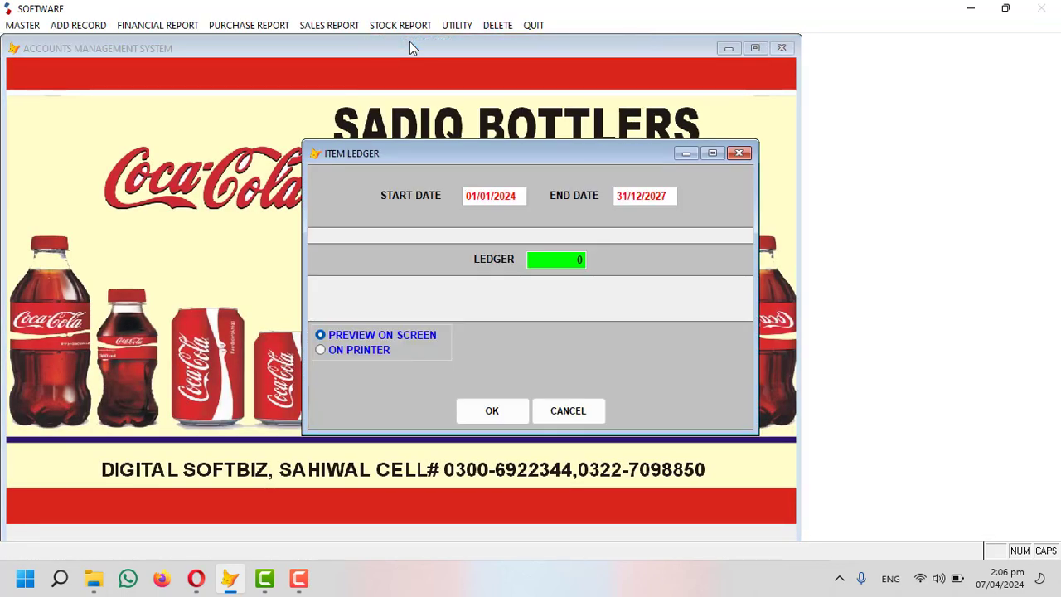
{"action": "key", "text": "Return"}
{"action": "key", "text": "Return"}
{"action": "key", "text": "Return"}
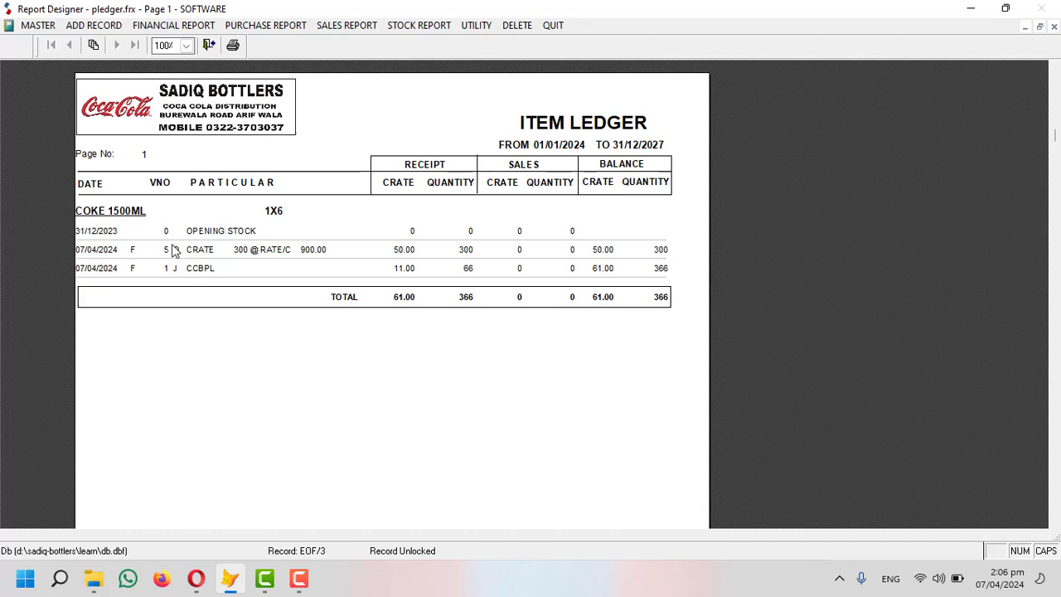
{"action": "key", "text": "Escape"}
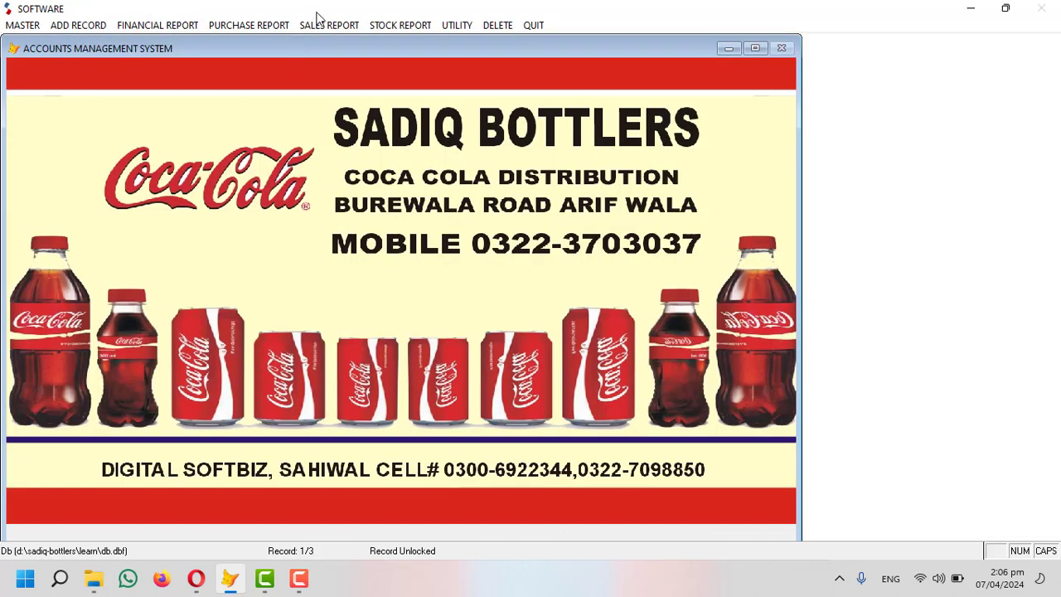
Review the daily purchase report for 07/04/2024, totalling 1446 units and 87,660.
{"action": "left_click", "coordinate": [241, 28]}
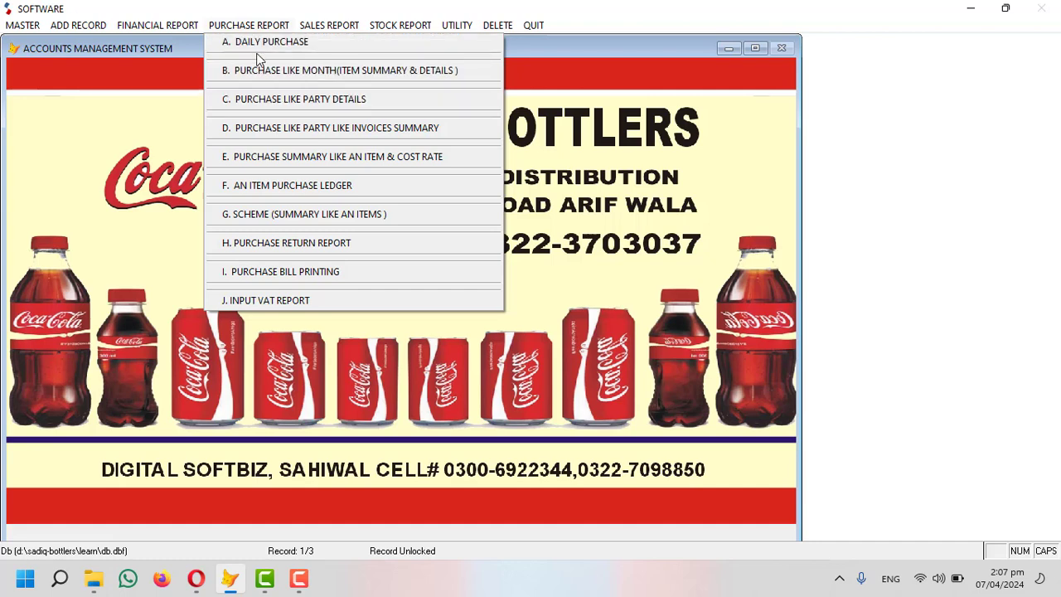
{"action": "left_click", "coordinate": [257, 46]}
{"action": "type", "text": "07/"}
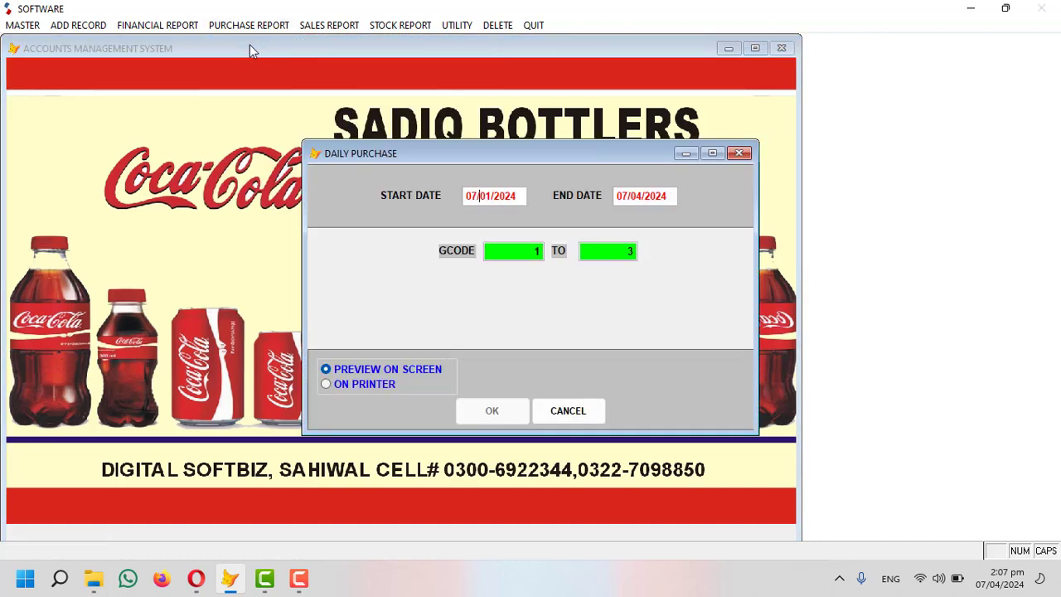
{"action": "type", "text": "04/2"}
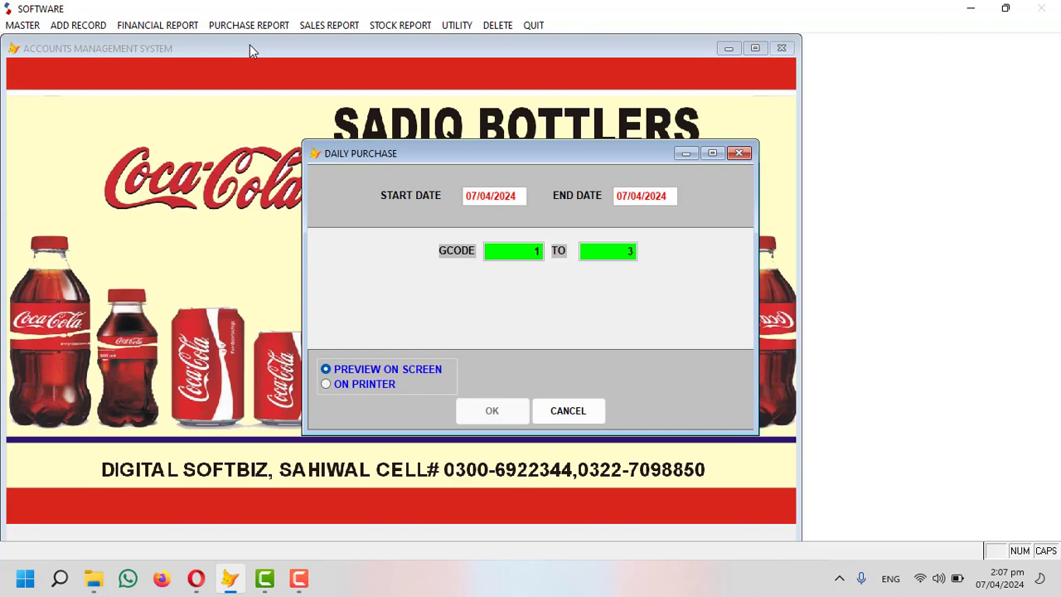
{"action": "key", "text": "Return"}
{"action": "key", "text": "Return"}
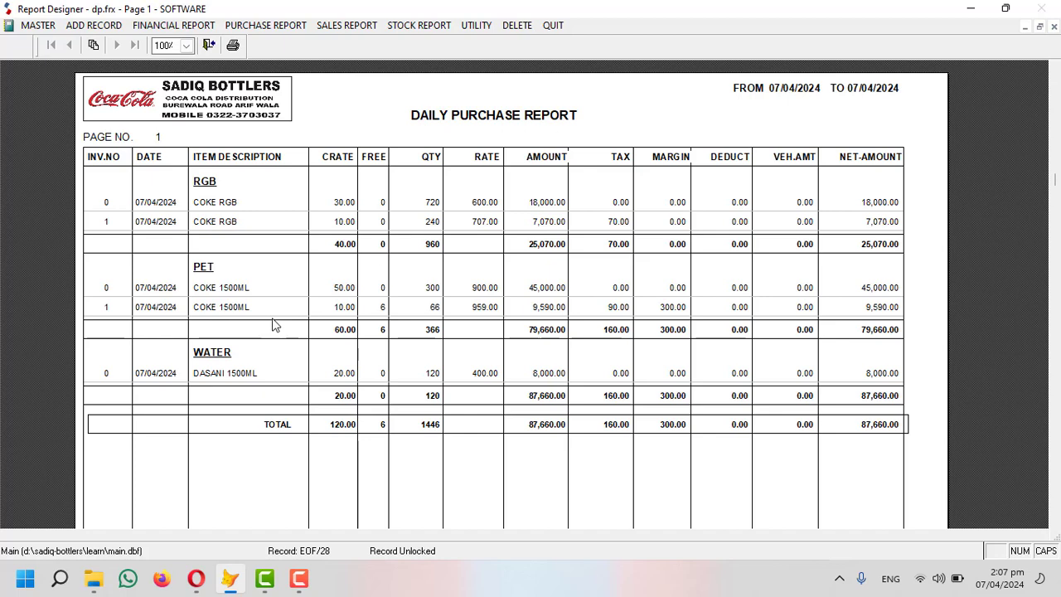
{"action": "key", "text": "Escape"}
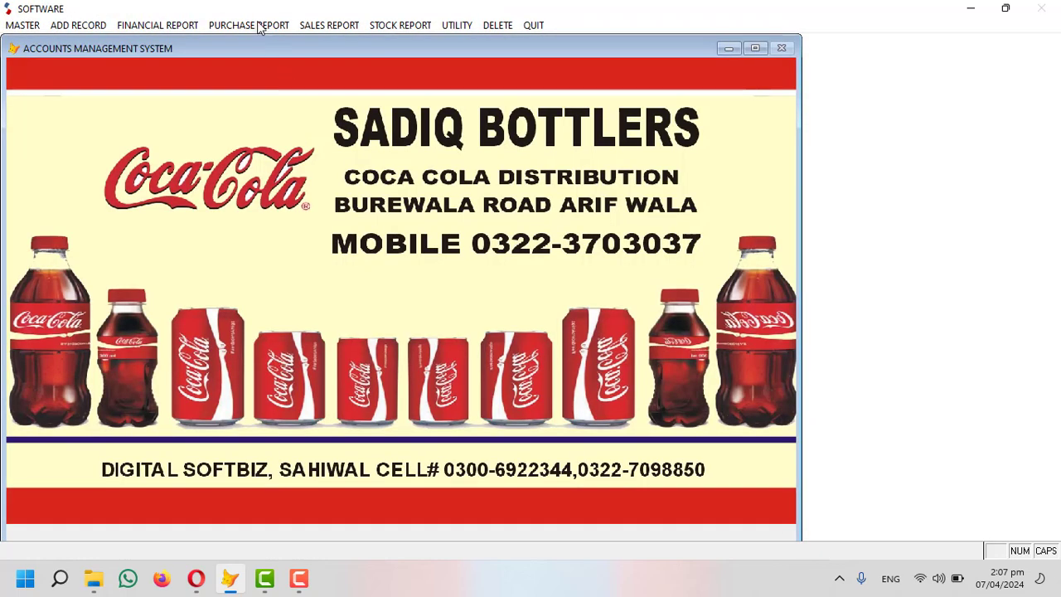
Open the party-wise purchase report settings and enter the start date.
{"action": "left_click", "coordinate": [259, 26]}
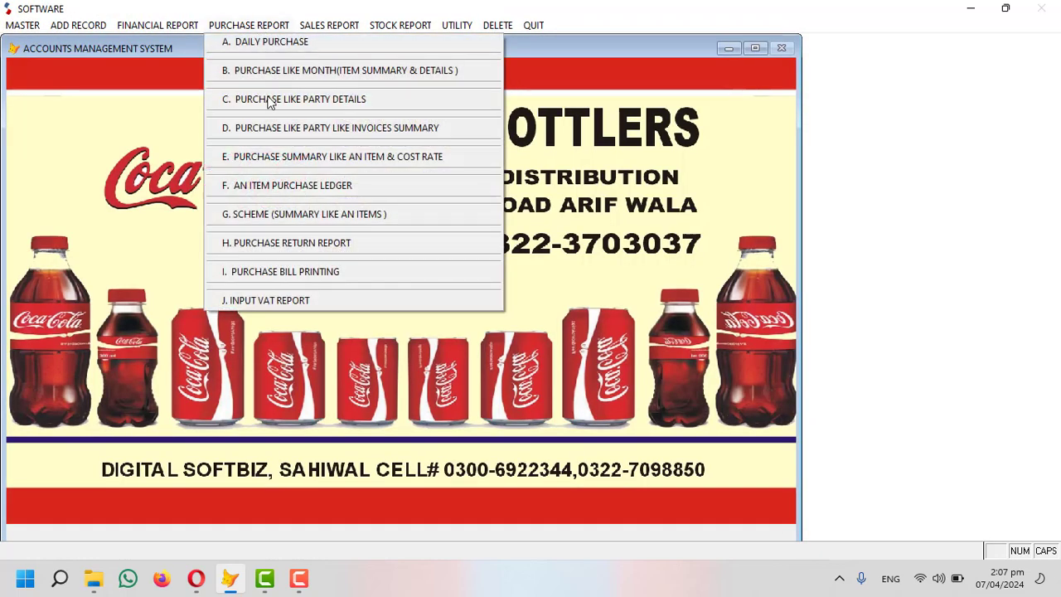
{"action": "left_click", "coordinate": [319, 108]}
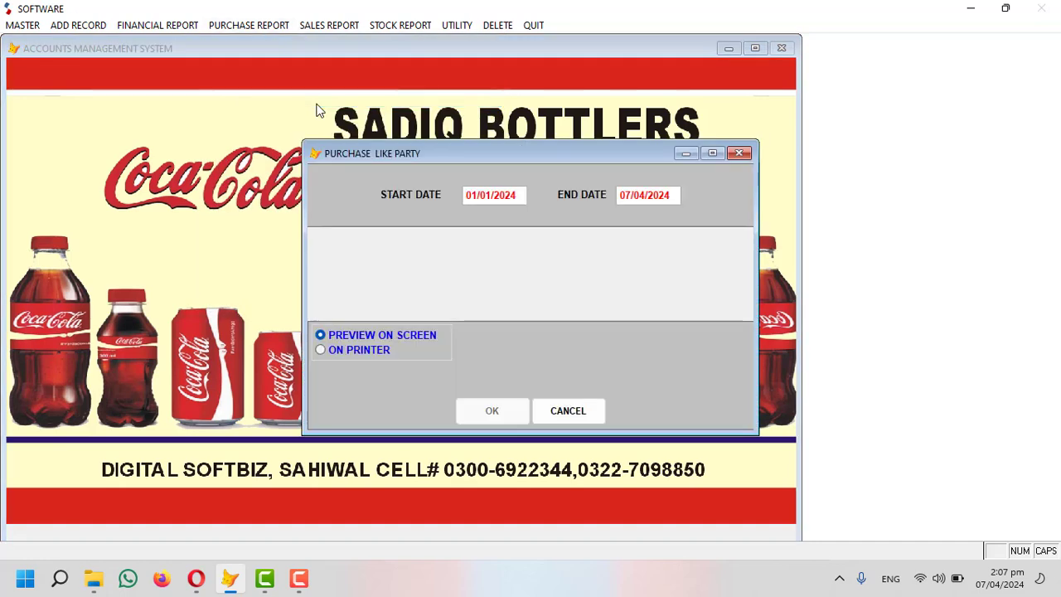
{"action": "type", "text": "0704204"}
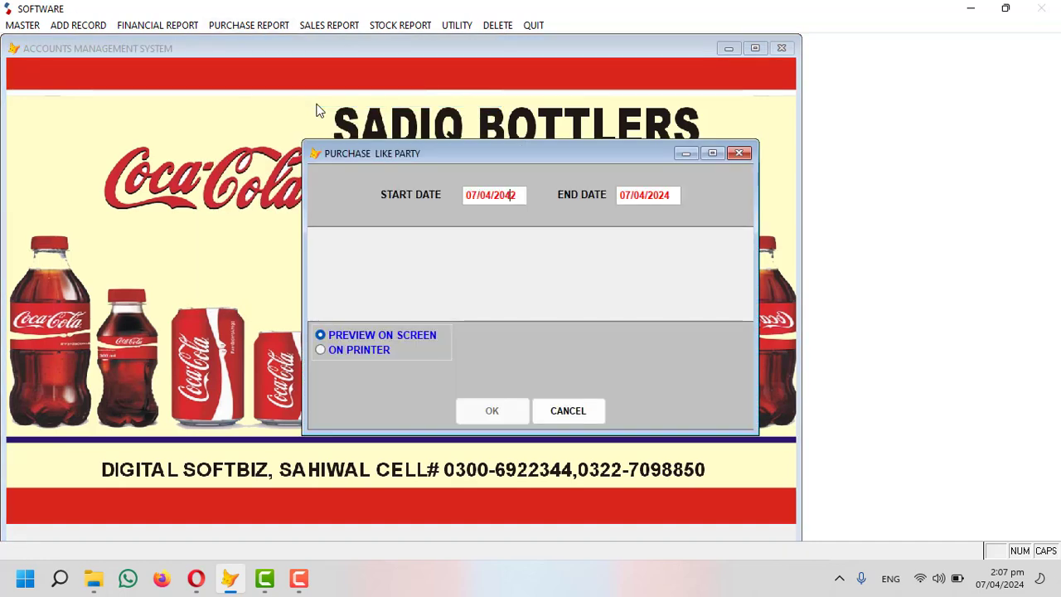
{"action": "type", "text": "2"}
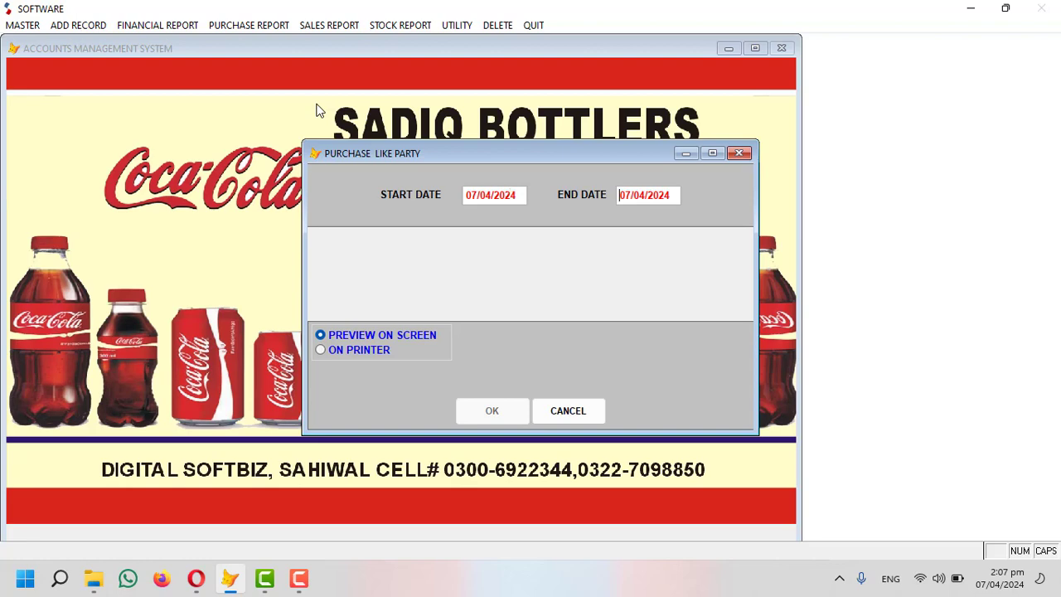
Generate the party-wise purchase report, check the 16,660 CCBPL and 87,660 totals, and close it.
{"action": "key", "text": "Return"}
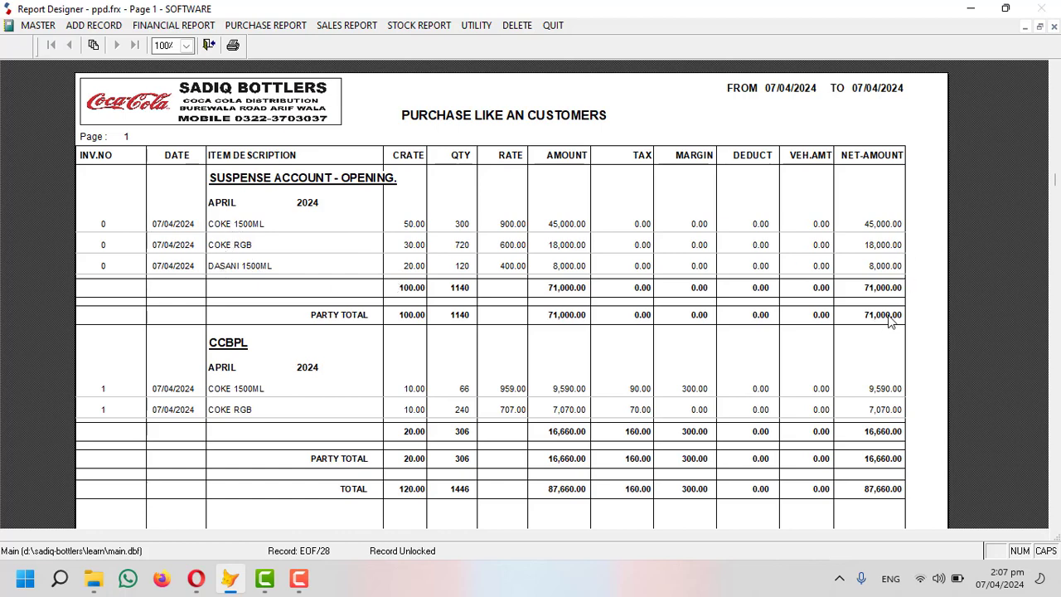
{"action": "scroll", "coordinate": [884, 278], "scroll_direction": "down", "scroll_amount": 3}
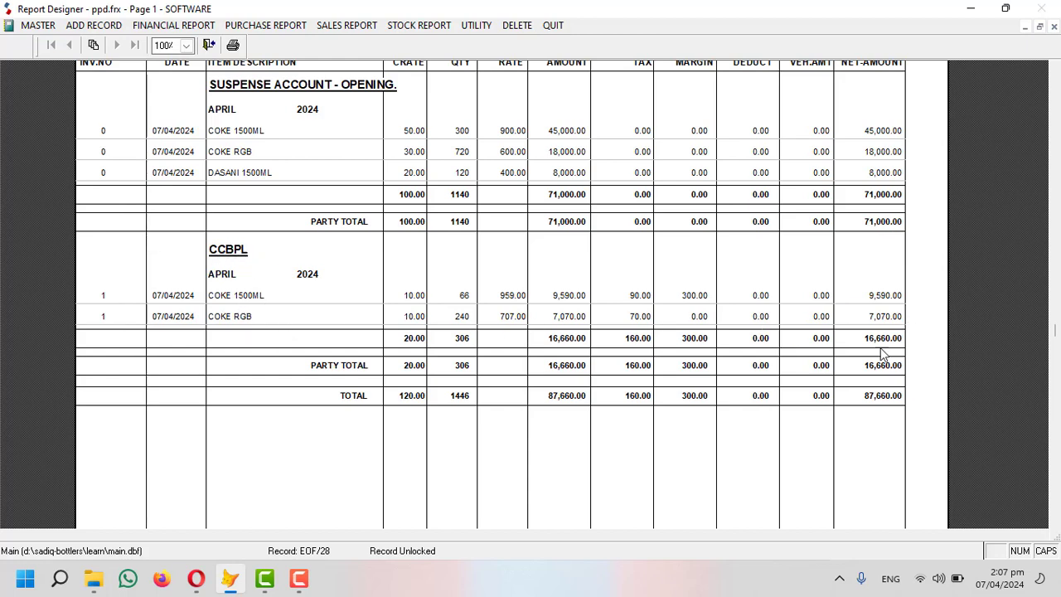
{"action": "scroll", "coordinate": [893, 348], "scroll_direction": "down", "scroll_amount": 3}
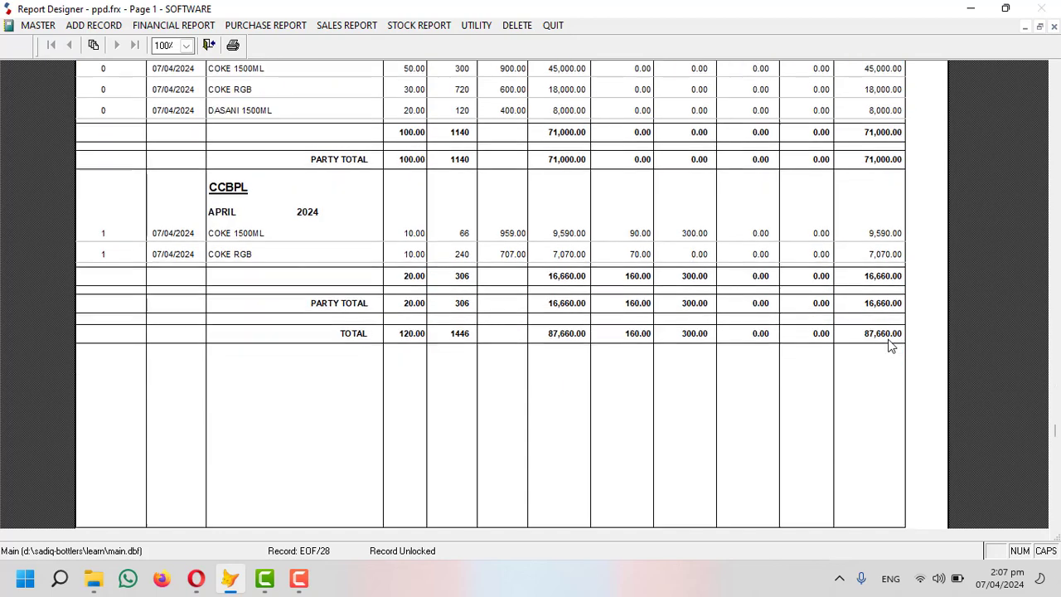
{"action": "scroll", "coordinate": [816, 356], "scroll_direction": "up", "scroll_amount": 6}
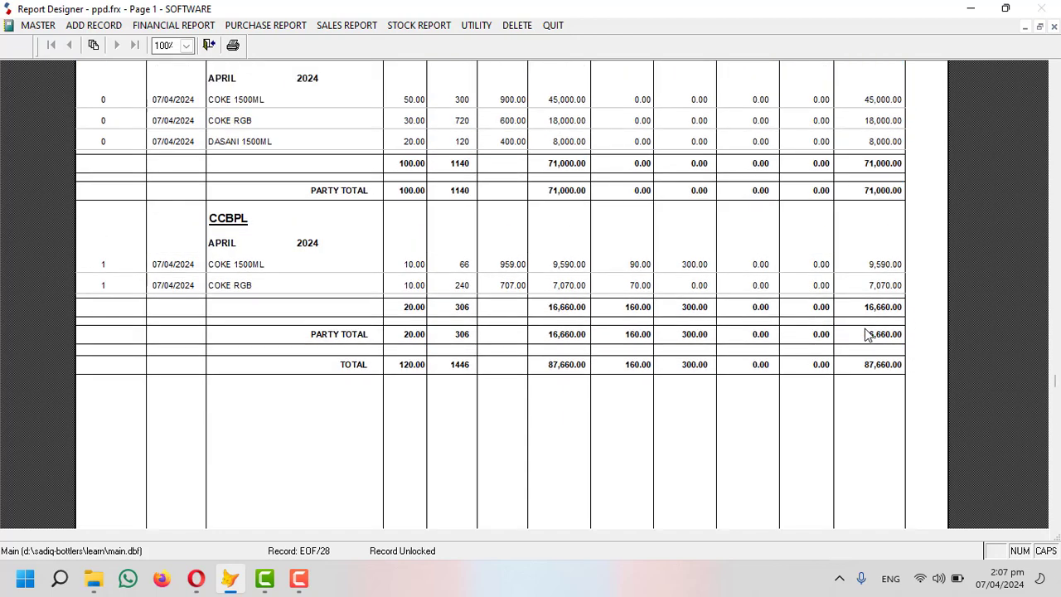
{"action": "key", "text": "Escape"}
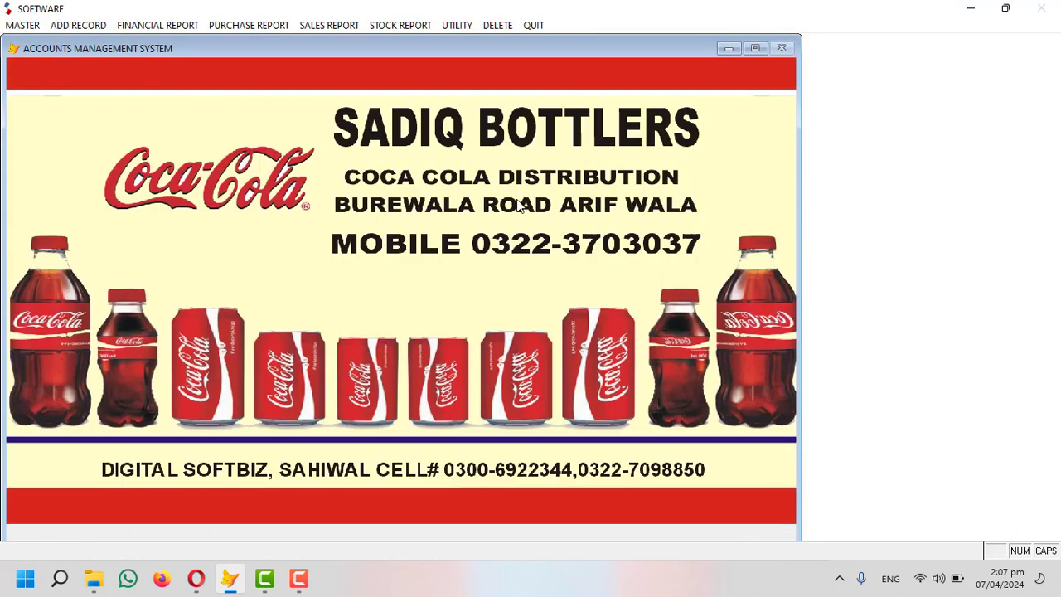
Review the item & cost rate purchase summary from 07/04/2024: 120 crates, 87,660, 1,800 margin.
{"action": "left_click", "coordinate": [240, 25]}
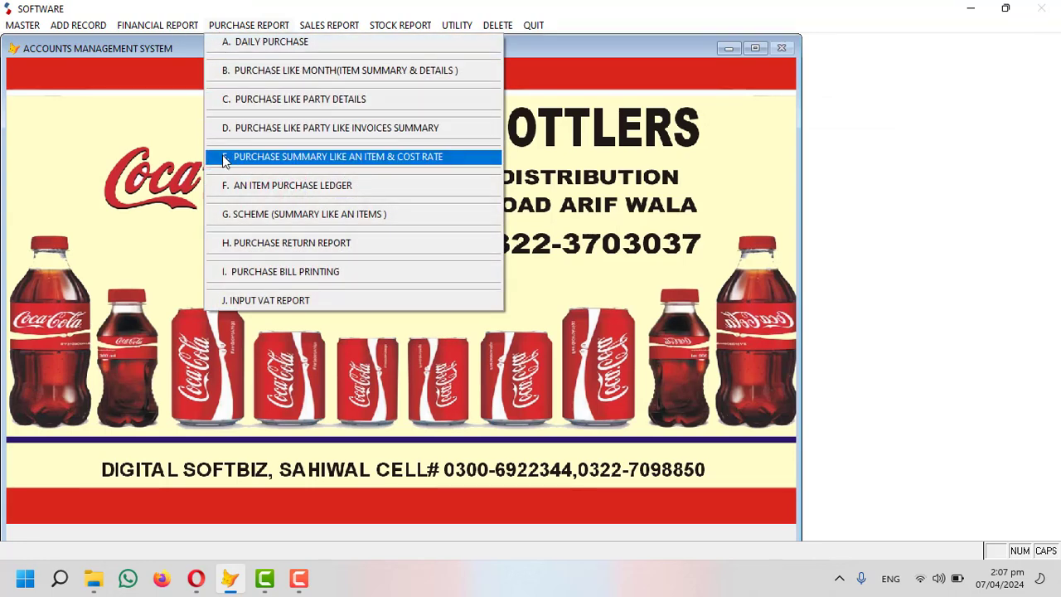
{"action": "left_click", "coordinate": [442, 159]}
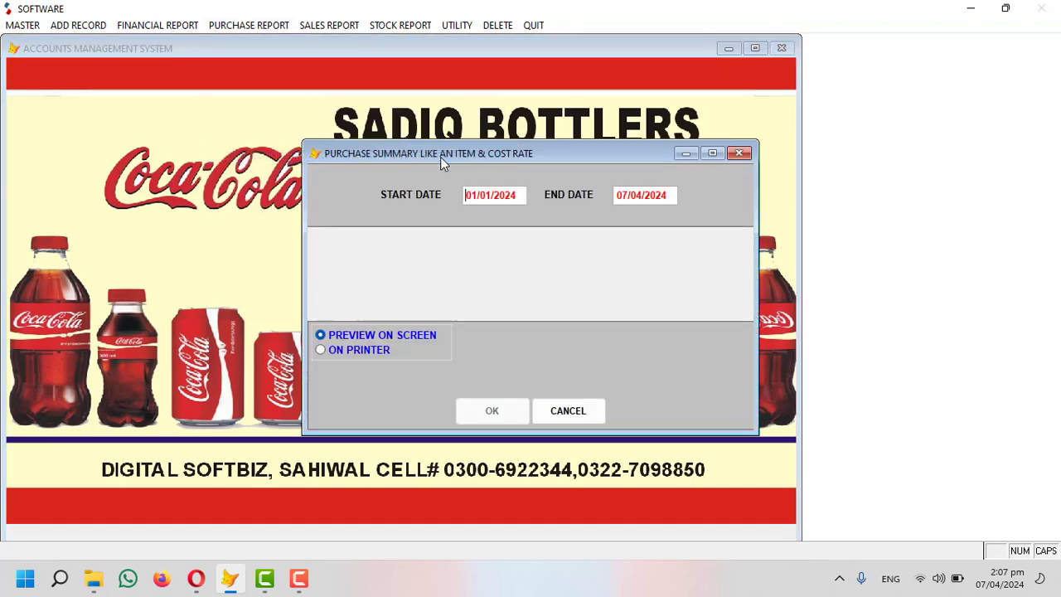
{"action": "type", "text": "042024"}
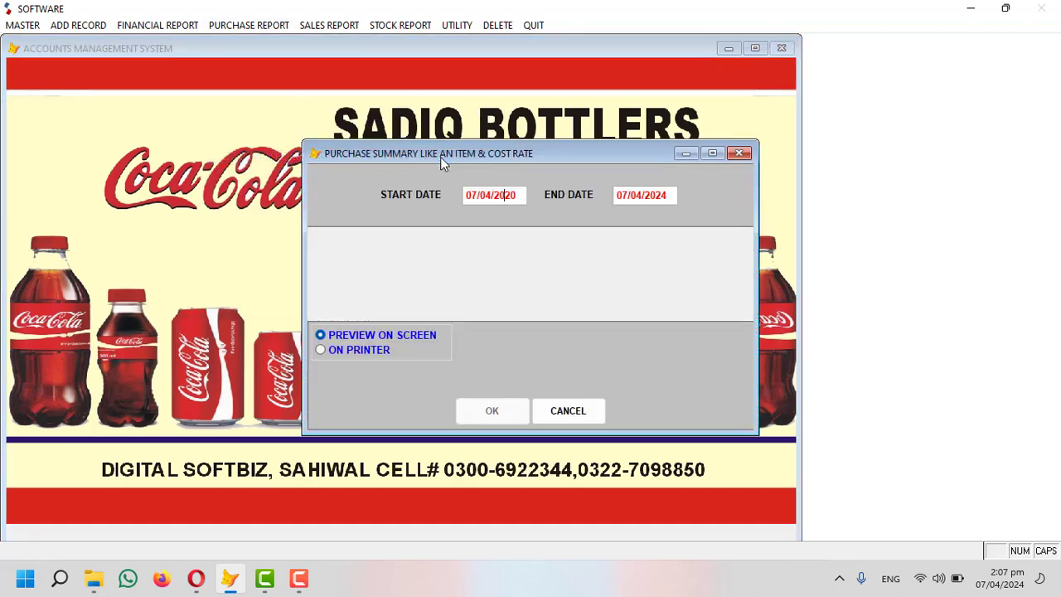
{"action": "key", "text": "Return"}
{"action": "key", "text": "Return"}
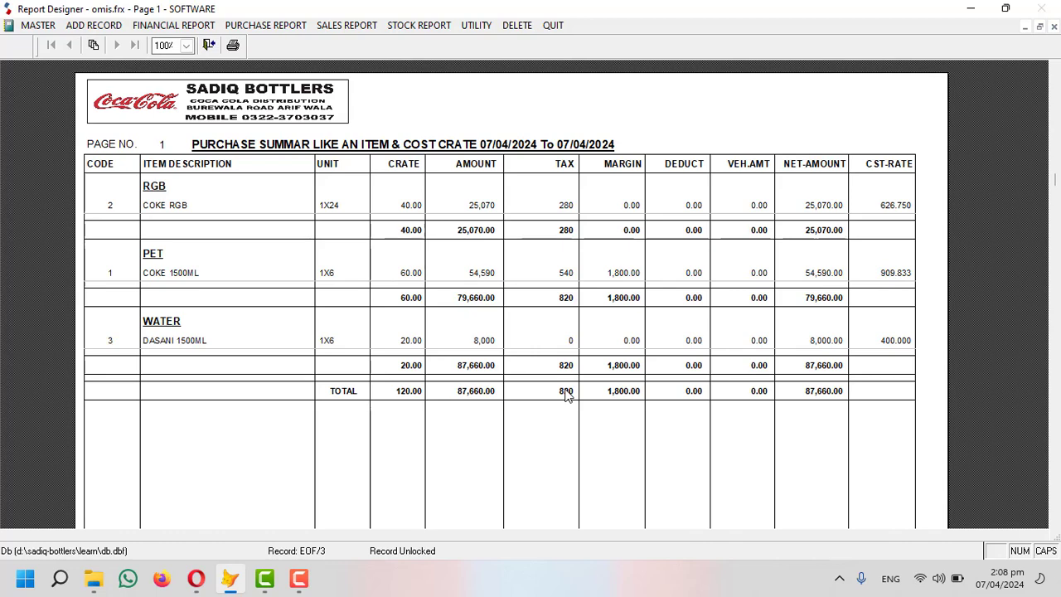
{"action": "key", "text": "Escape"}
{"action": "left_click", "coordinate": [155, 26]}
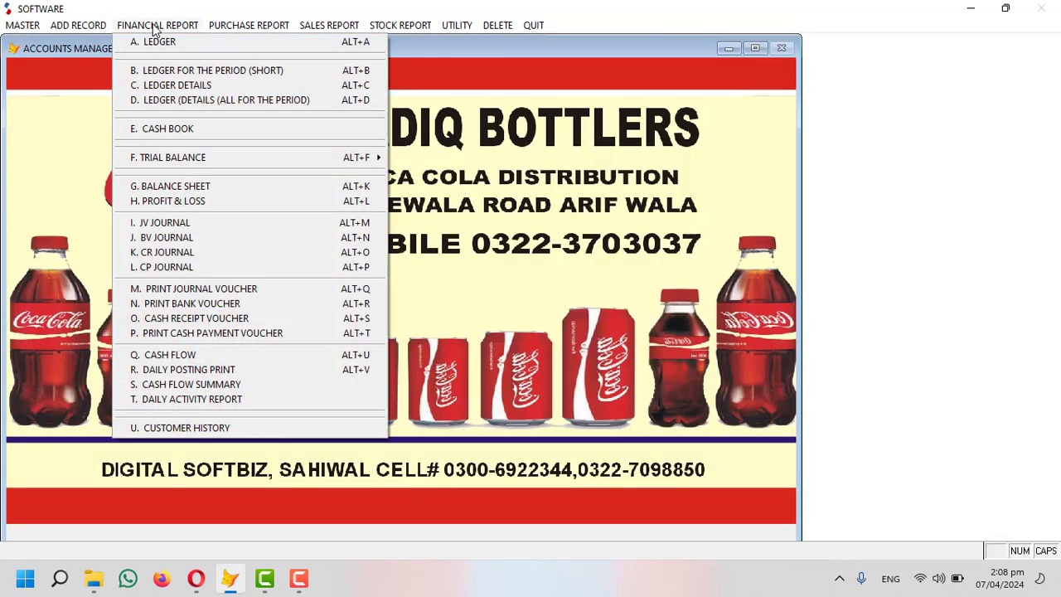
Check the CCBPL ledger reaching 263,660 CR, then close it without sending a message.
{"action": "left_click", "coordinate": [189, 88]}
{"action": "key", "text": "Return"}
{"action": "key", "text": "Return"}
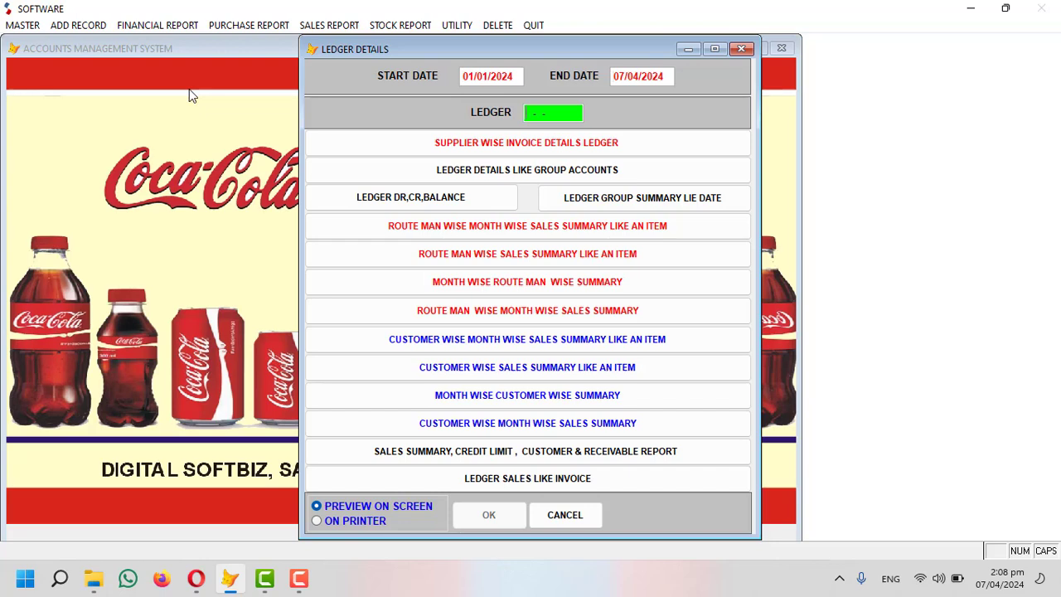
{"action": "type", "text": "CCB"}
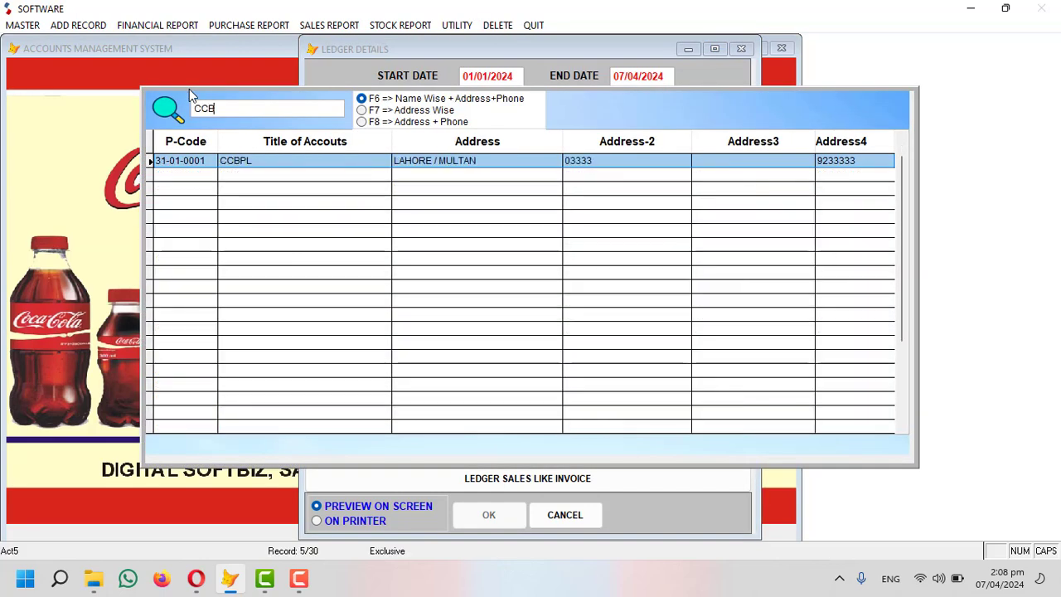
{"action": "key", "text": "Return"}
{"action": "key", "text": "Return"}
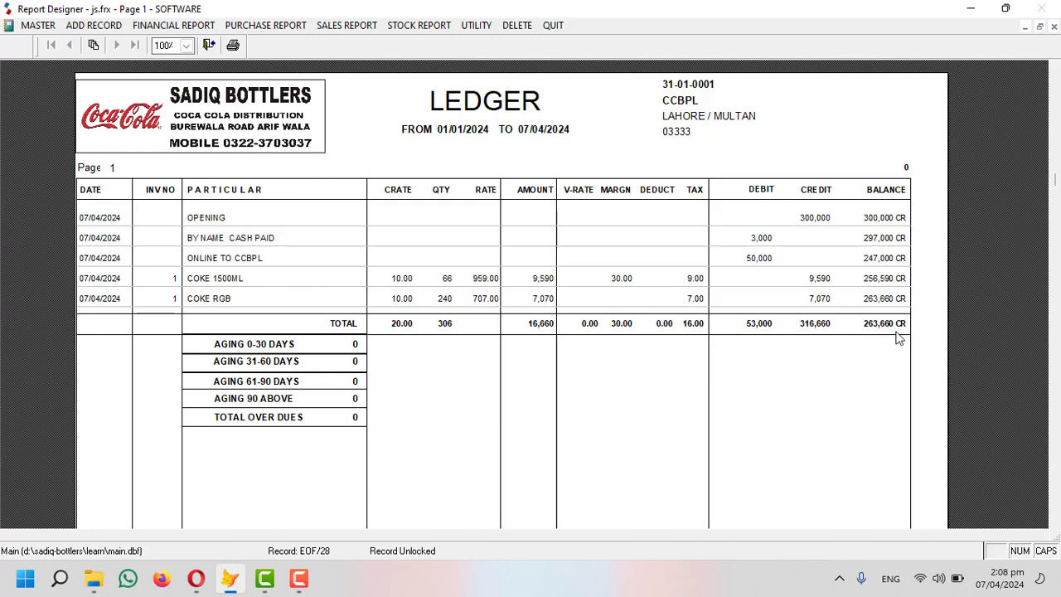
{"action": "key", "text": "Escape"}
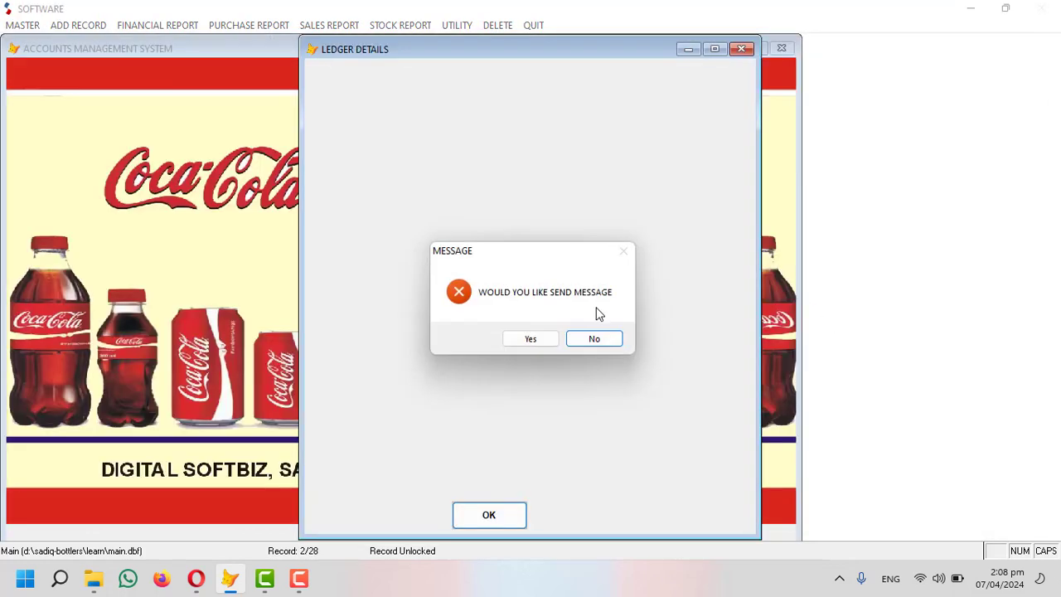
{"action": "left_click", "coordinate": [587, 334]}
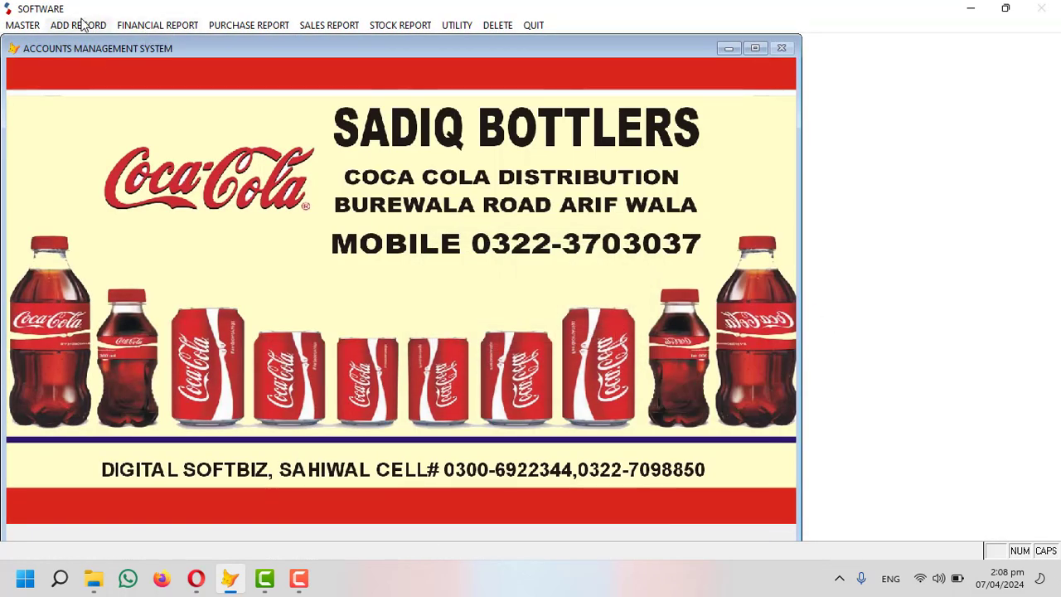
Review the stock values report, now 121 crates worth 88,569, and close it.
{"action": "left_click", "coordinate": [83, 25]}
{"action": "mouse_move", "coordinate": [400, 25]}
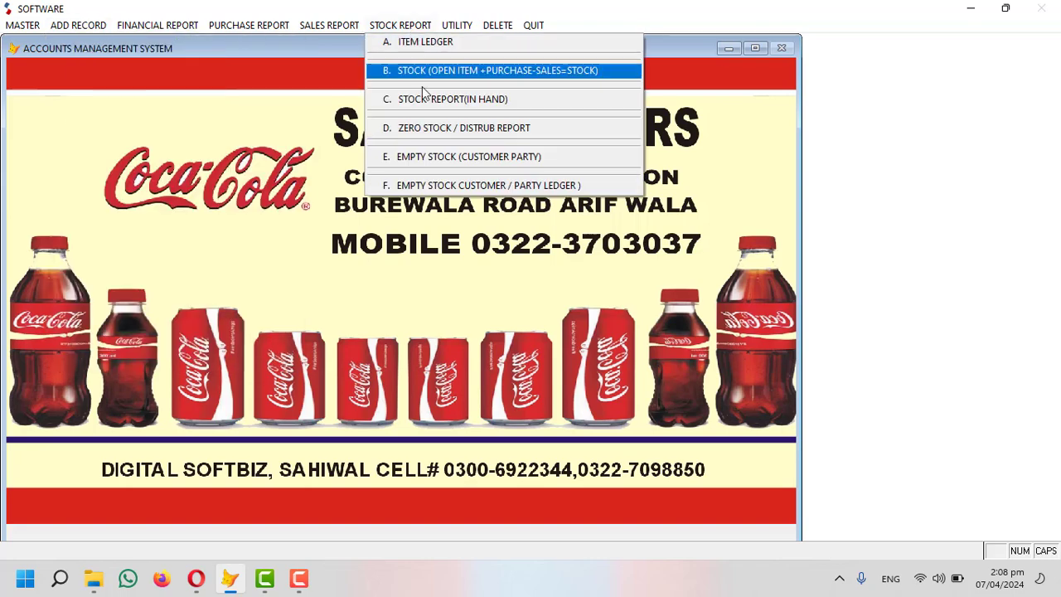
{"action": "left_click", "coordinate": [423, 93]}
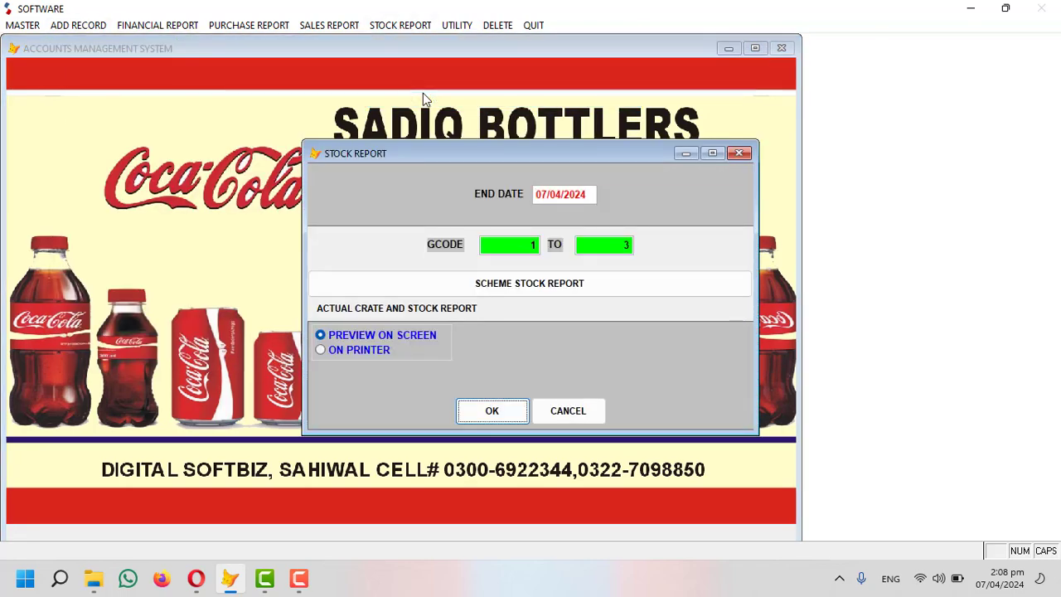
{"action": "key", "text": "Return"}
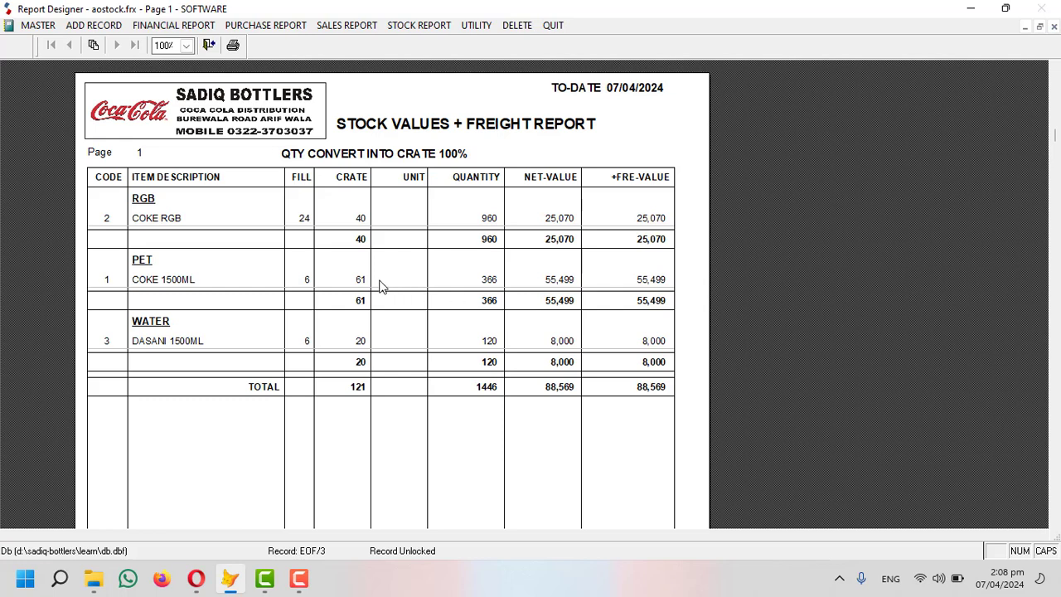
{"action": "key", "text": "Escape"}
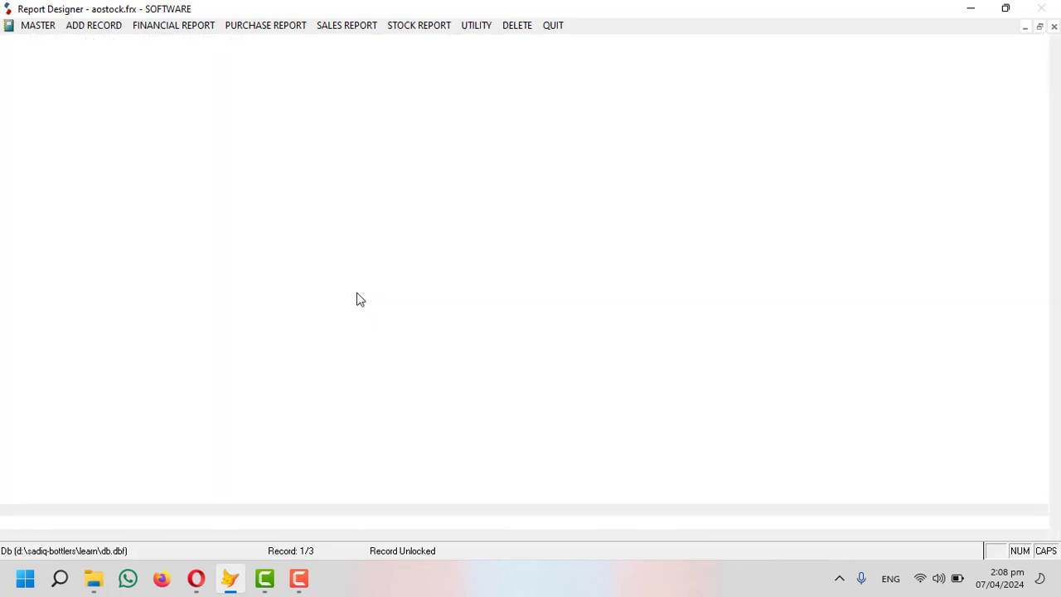
{"action": "left_click", "coordinate": [83, 25]}
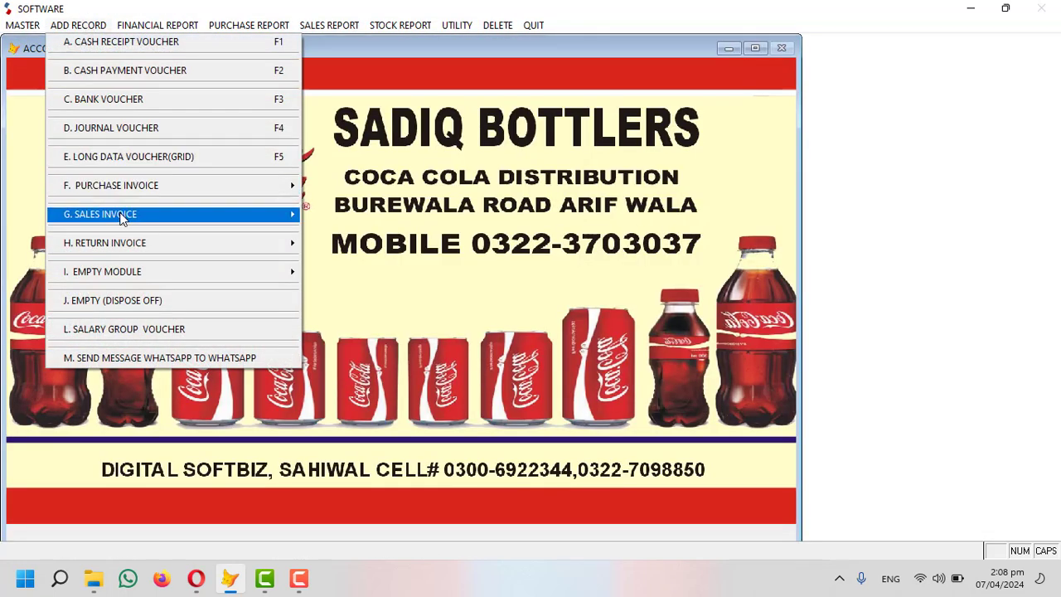
Start a new sales invoice for the customer with the NORMAL scheme and OFFICE SALES.
{"action": "mouse_move", "coordinate": [243, 212]}
{"action": "left_click", "coordinate": [390, 216]}
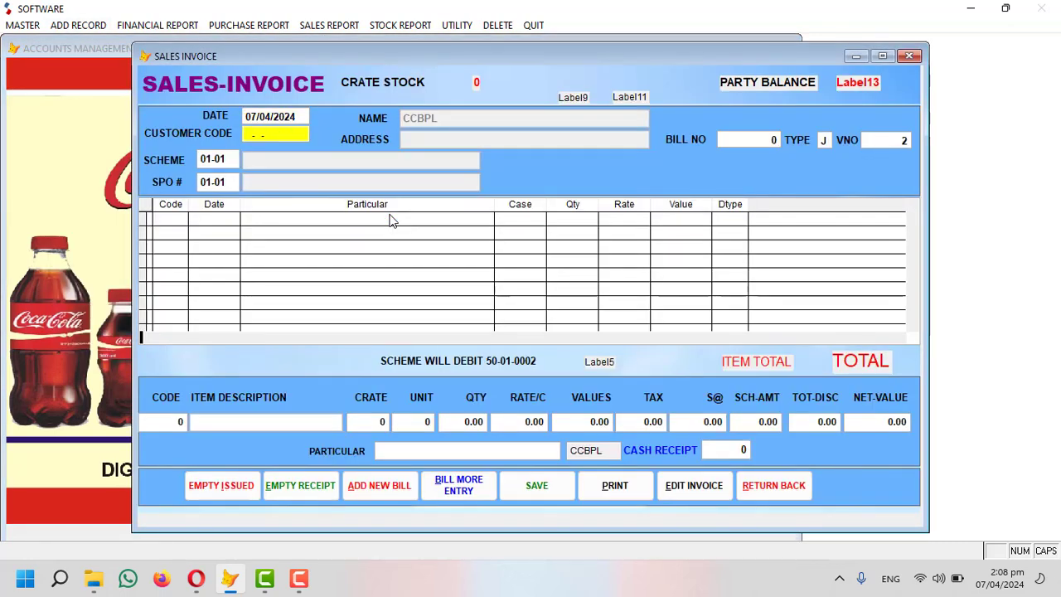
{"action": "type", "text": "arif"}
{"action": "key", "text": "Return"}
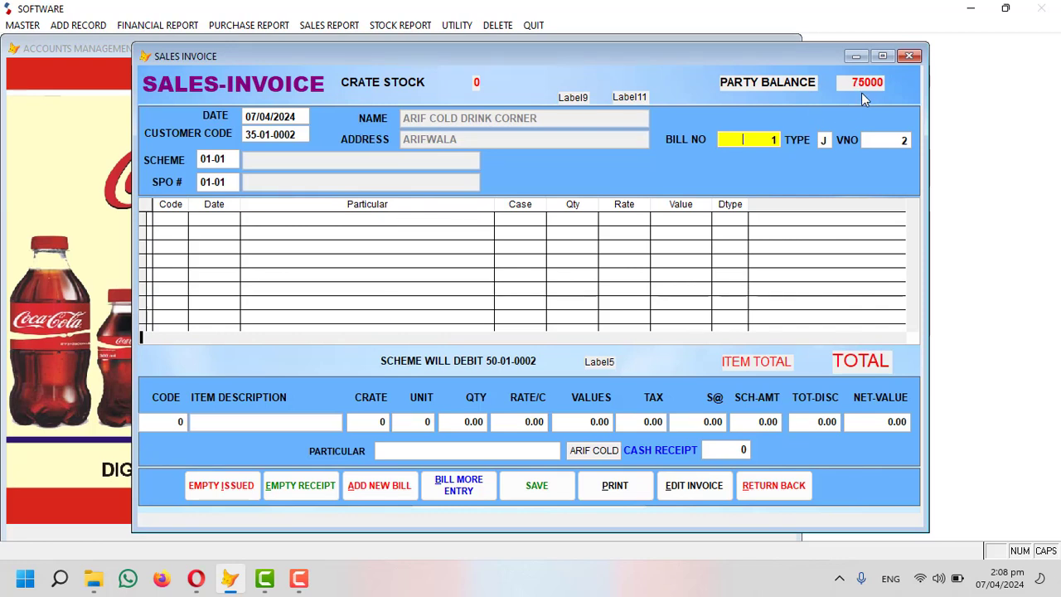
{"action": "key", "text": "Return"}
{"action": "key", "text": "Return"}
{"action": "key", "text": "Return"}
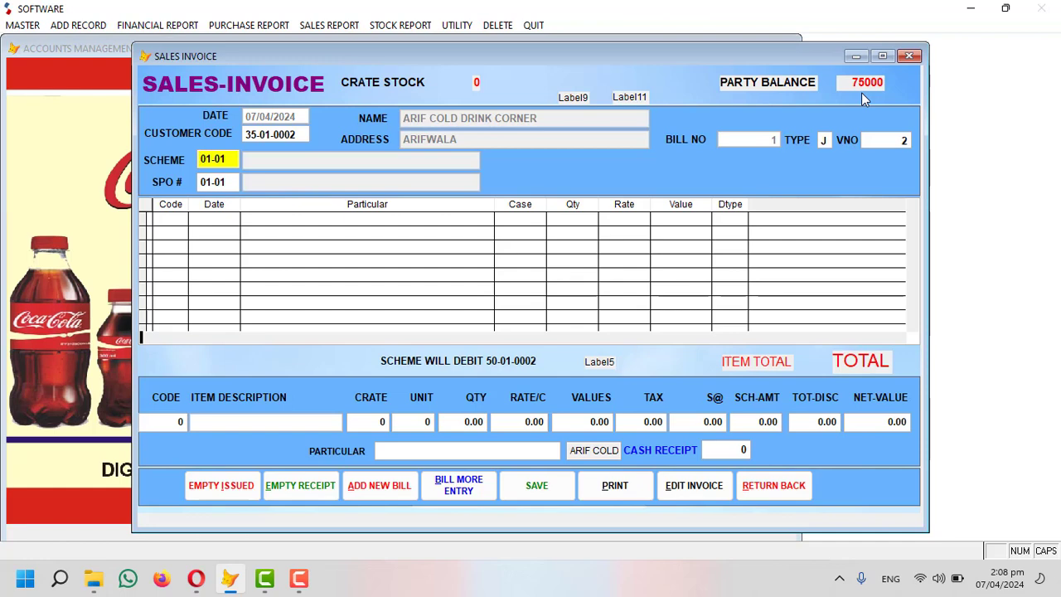
{"action": "key", "text": "Return"}
{"action": "key", "text": "Return"}
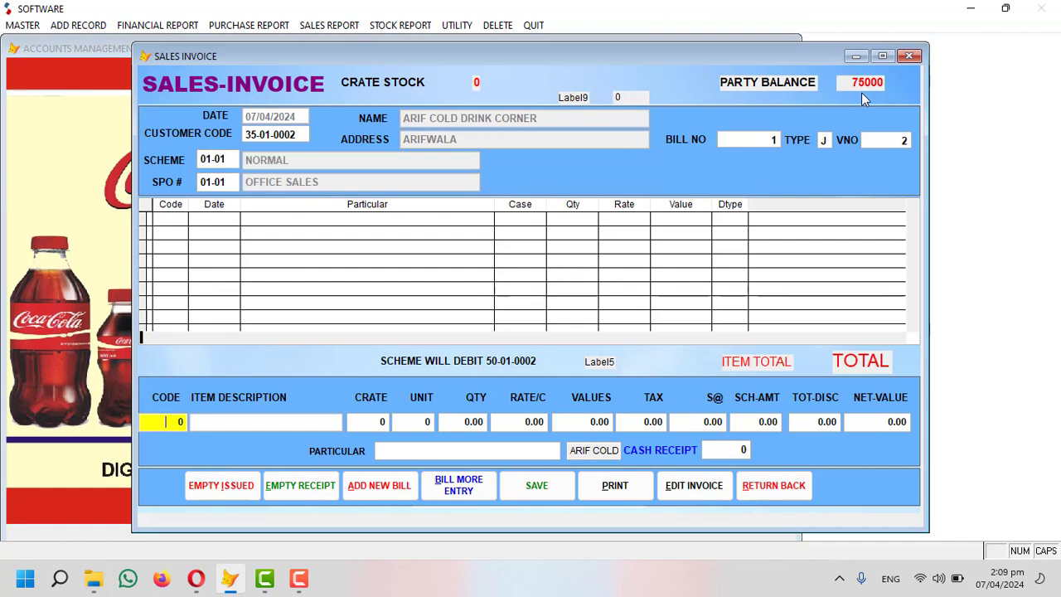
{"action": "key", "text": "Return"}
{"action": "key", "text": "Return"}
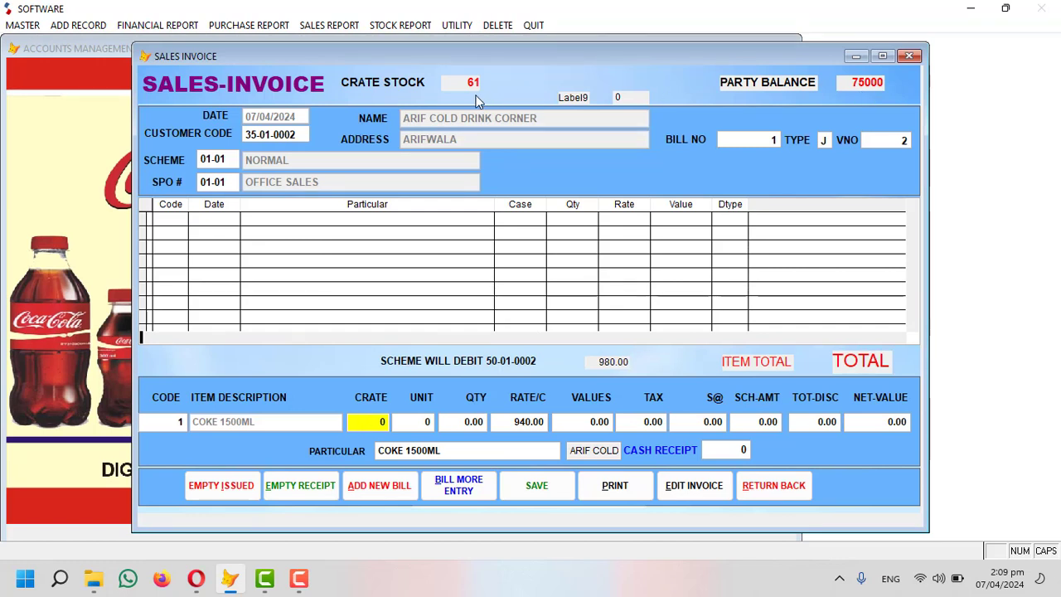
Enter 10 crates (60 units) of COKE 1500ML, changing the rate from 940 to 990.00.
{"action": "key", "text": "Return"}
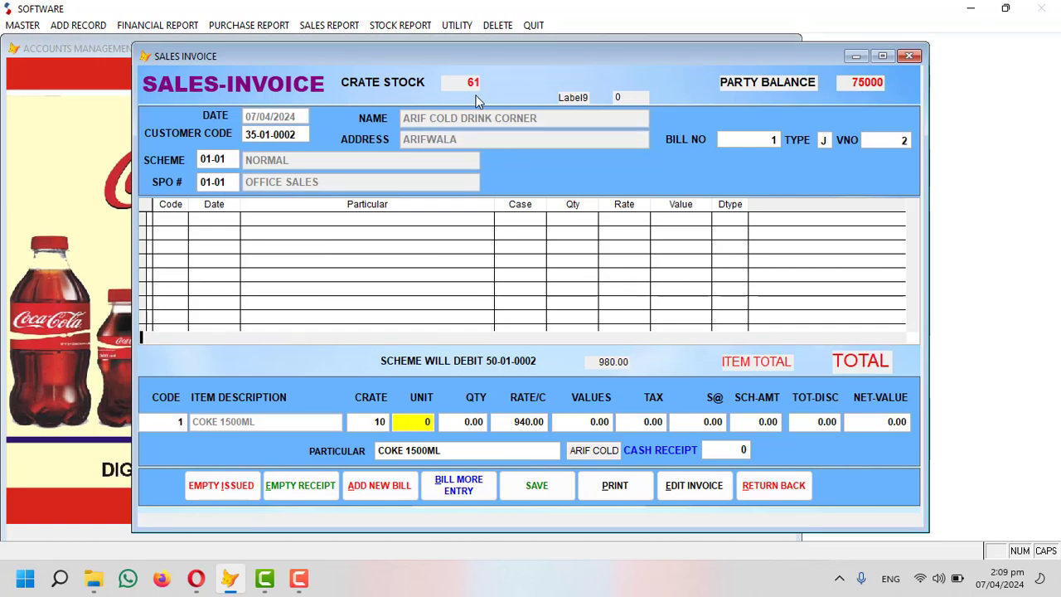
{"action": "key", "text": "Return"}
{"action": "type", "text": "60"}
{"action": "key", "text": "Return"}
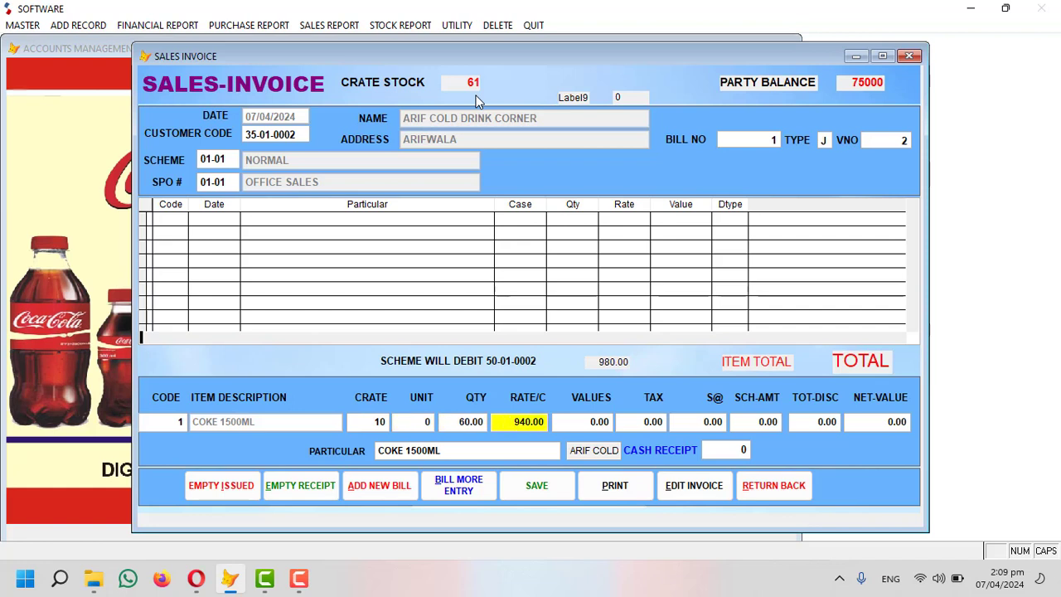
{"action": "key", "text": "Return"}
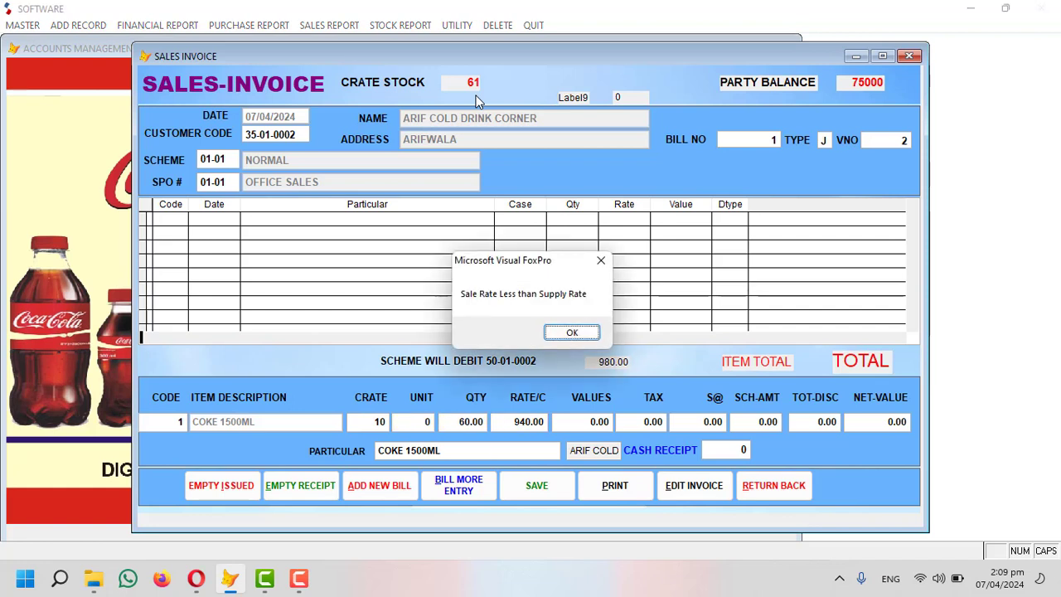
{"action": "key", "text": "Return"}
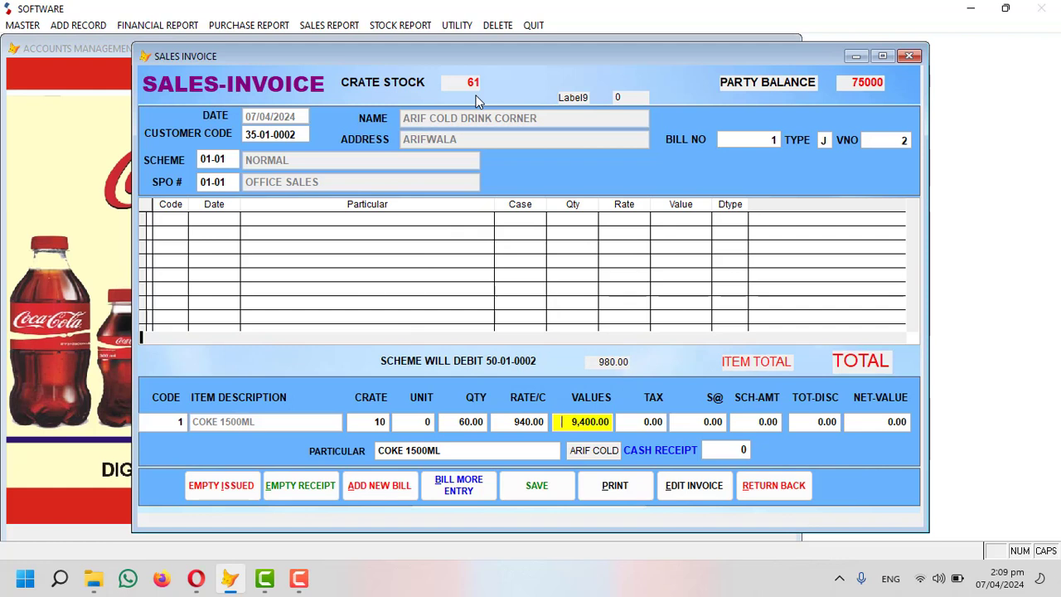
{"action": "key", "text": "Up"}
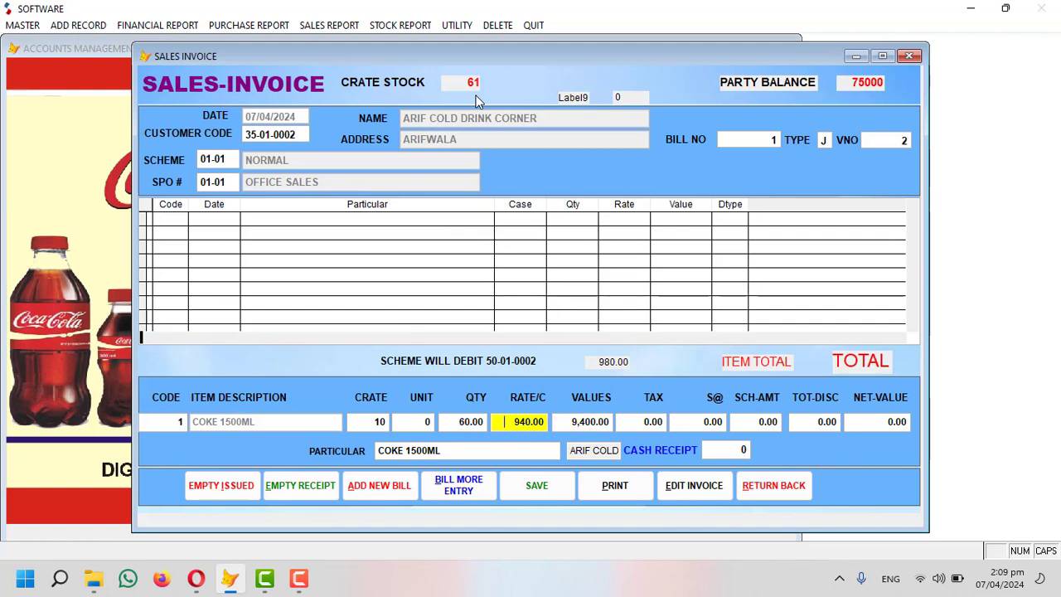
{"action": "type", "text": "99"}
{"action": "key", "text": "Return"}
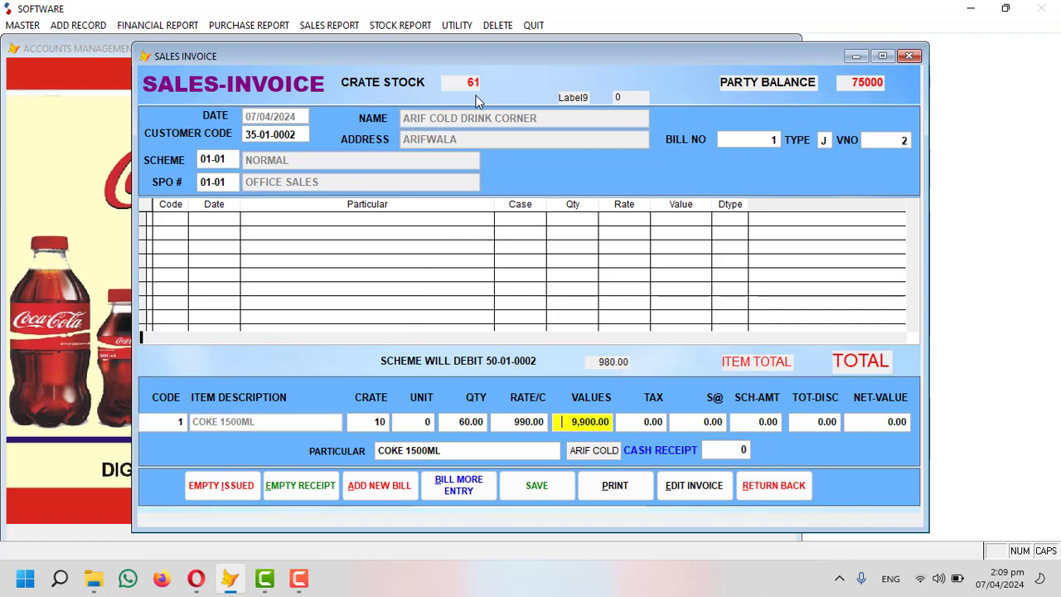
Leave tax, S@, scheme and discount at zero and save the 9,900 invoice.
{"action": "key", "text": "Return"}
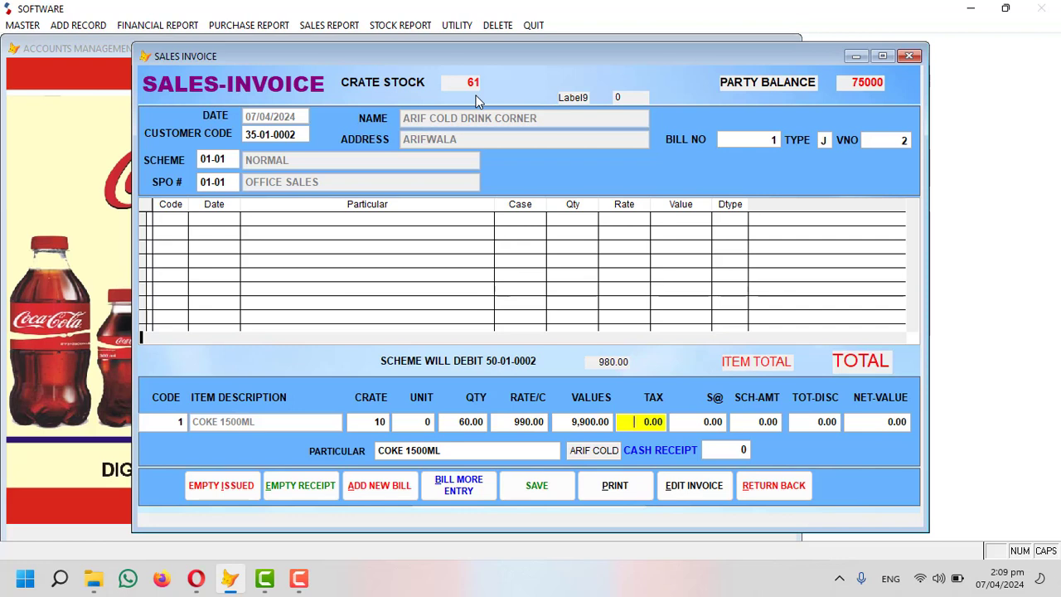
{"action": "key", "text": "Return"}
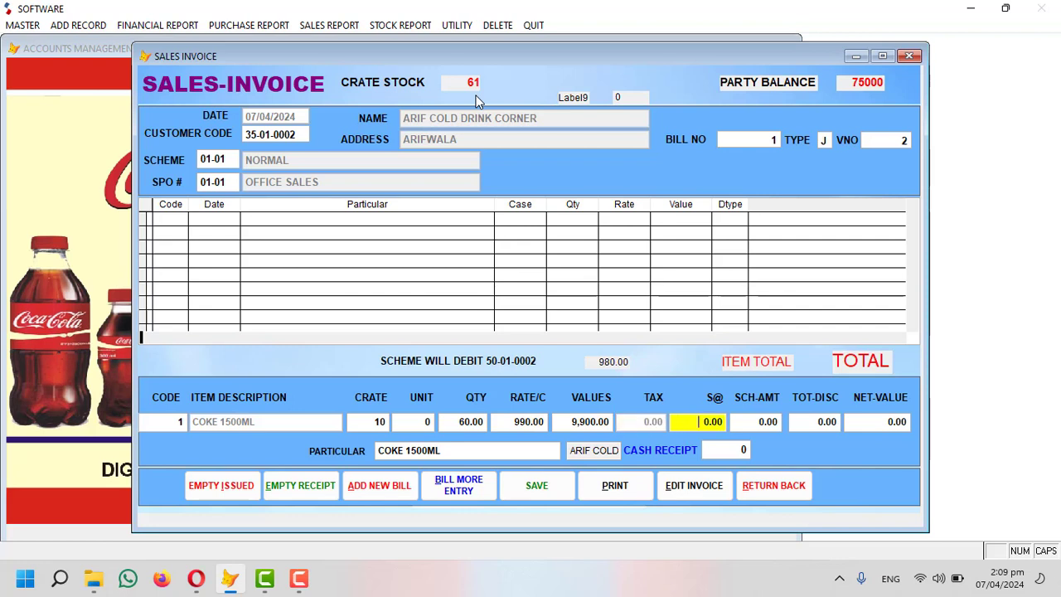
{"action": "key", "text": "Return"}
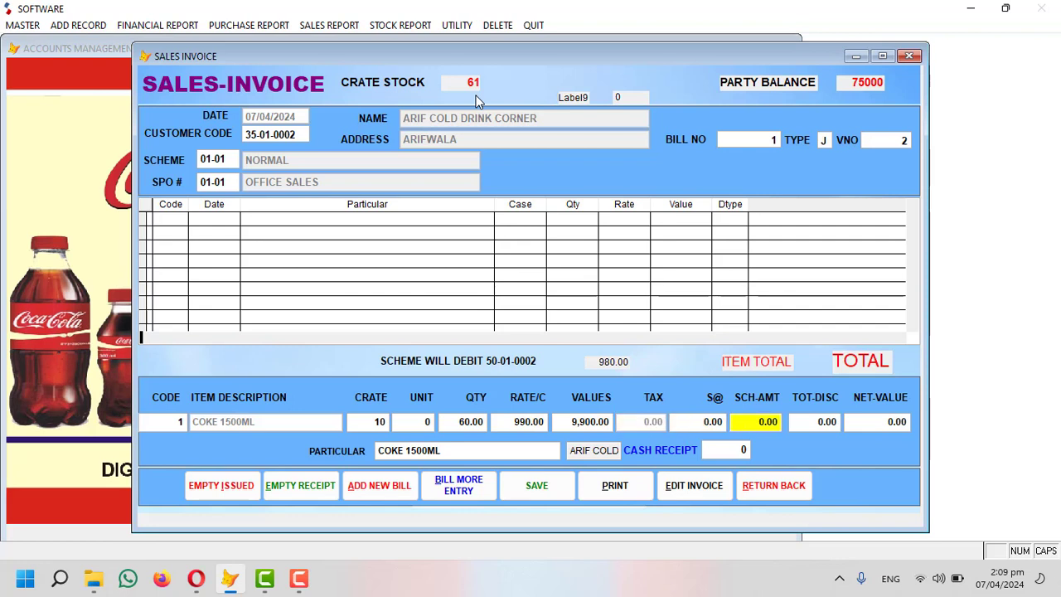
{"action": "key", "text": "Return"}
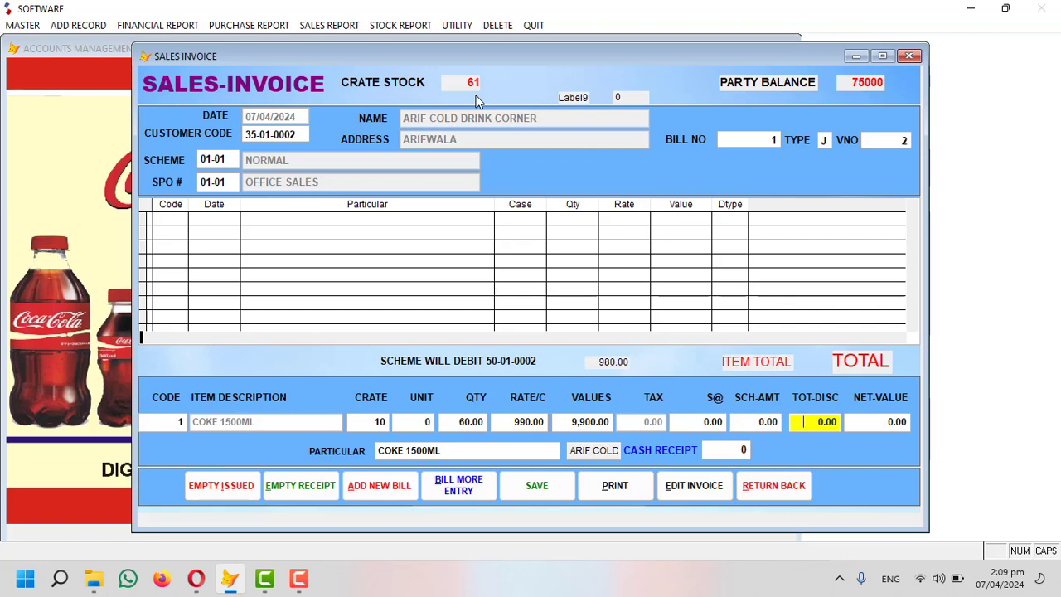
{"action": "key", "text": "Return"}
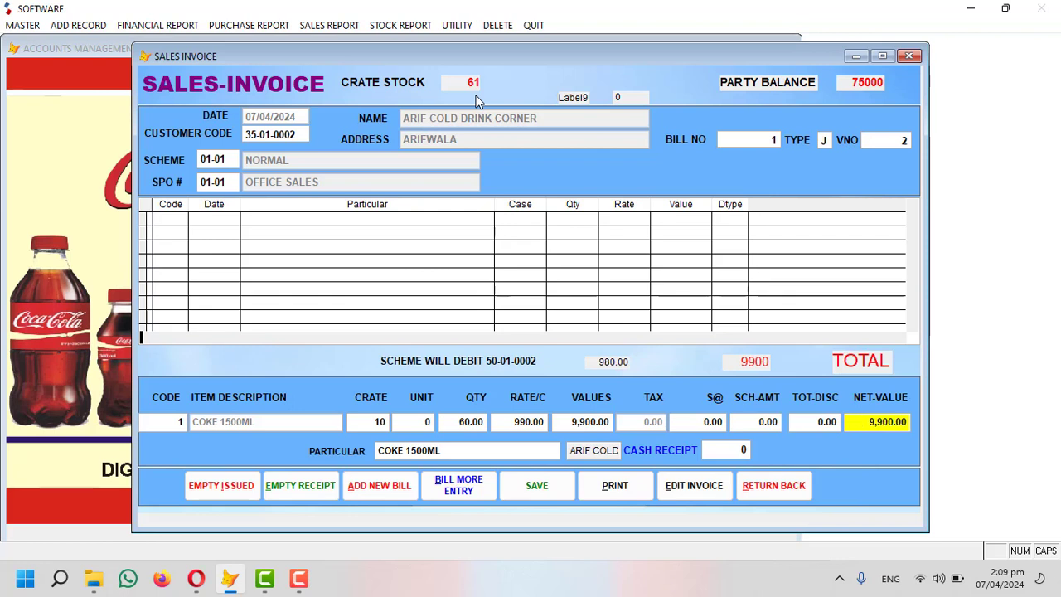
{"action": "key", "text": "Return"}
{"action": "key", "text": "Return"}
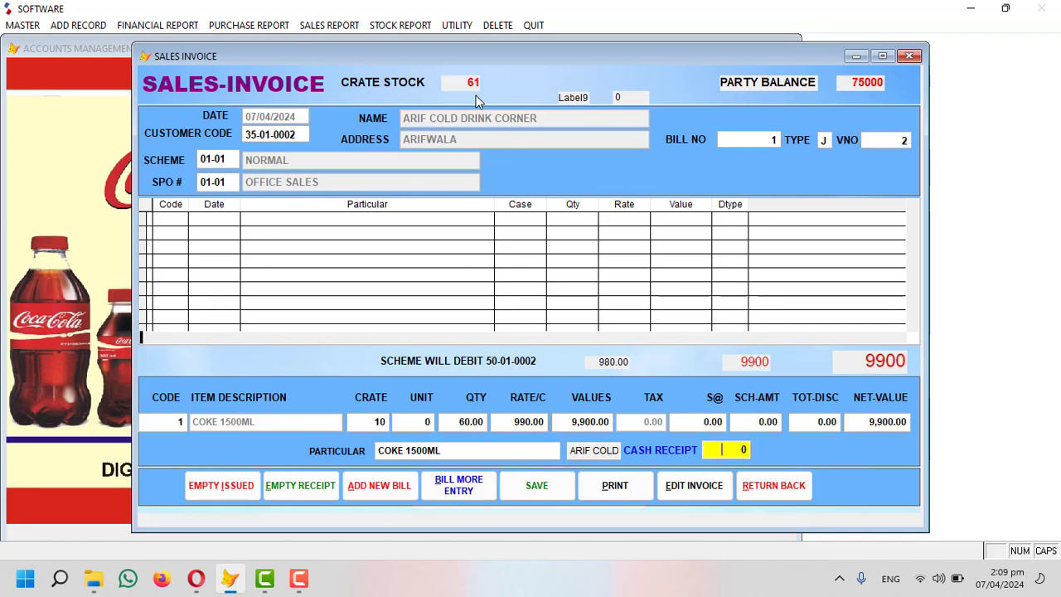
{"action": "key", "text": "Return"}
{"action": "key", "text": "Return"}
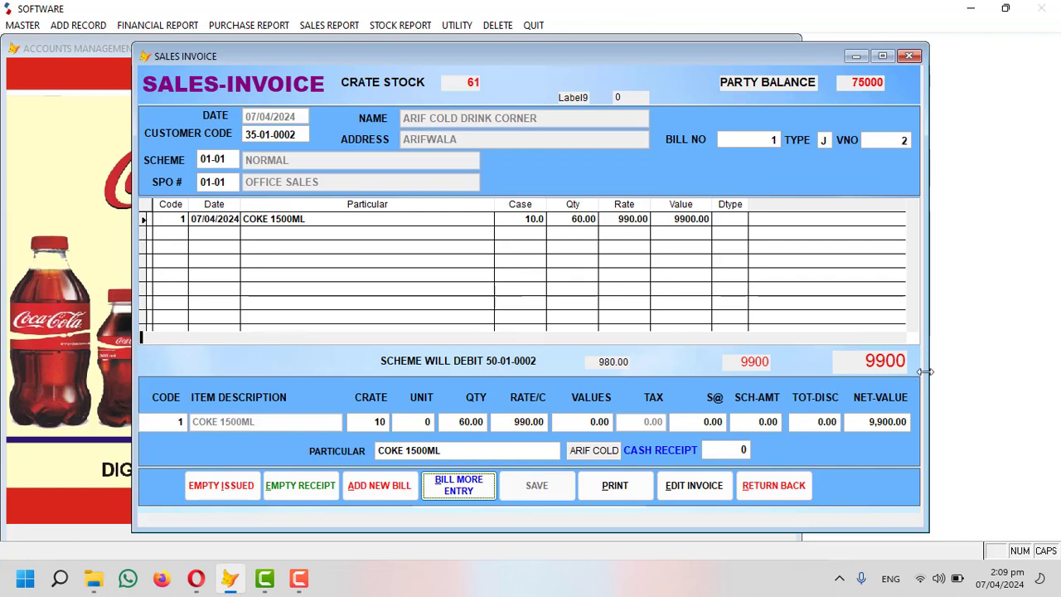
Preview bill 1 (9,900, current balance 84,900), then close it and the invoice without WhatsApp.
{"action": "left_click", "coordinate": [613, 485]}
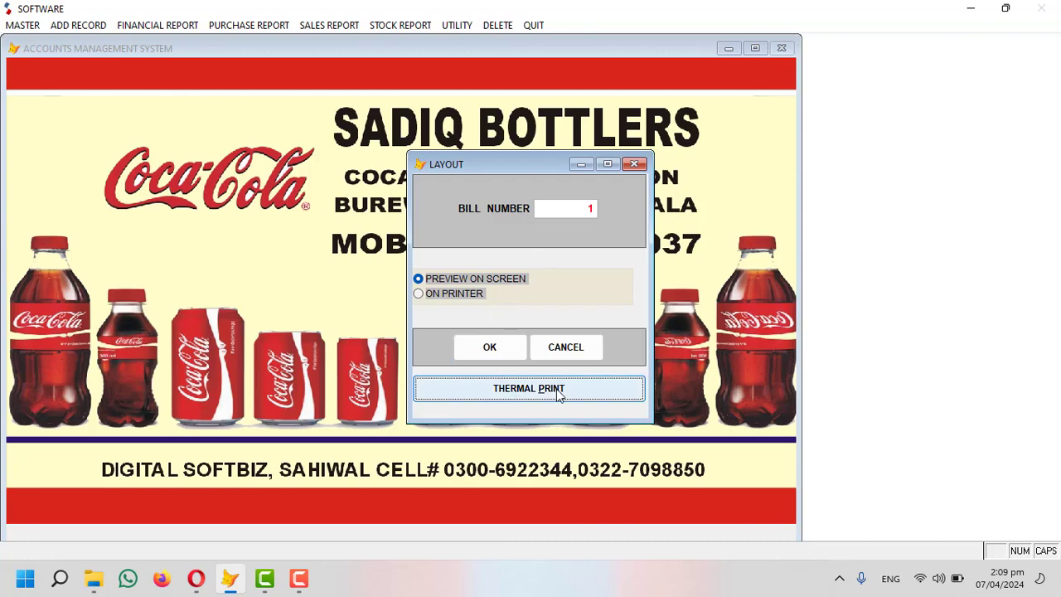
{"action": "left_click", "coordinate": [510, 360]}
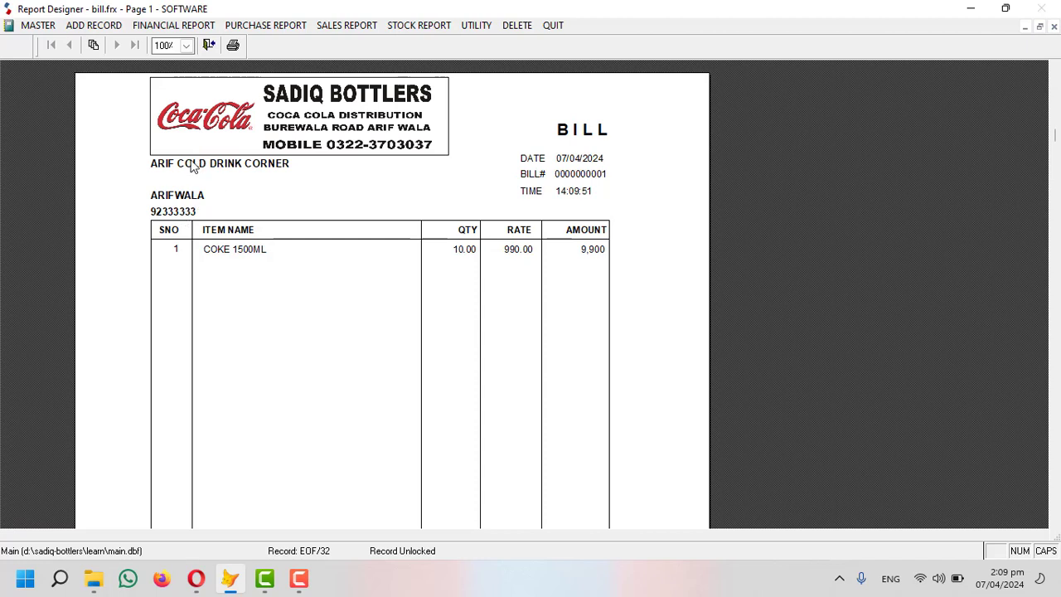
{"action": "scroll", "coordinate": [539, 194], "scroll_direction": "down", "scroll_amount": 10}
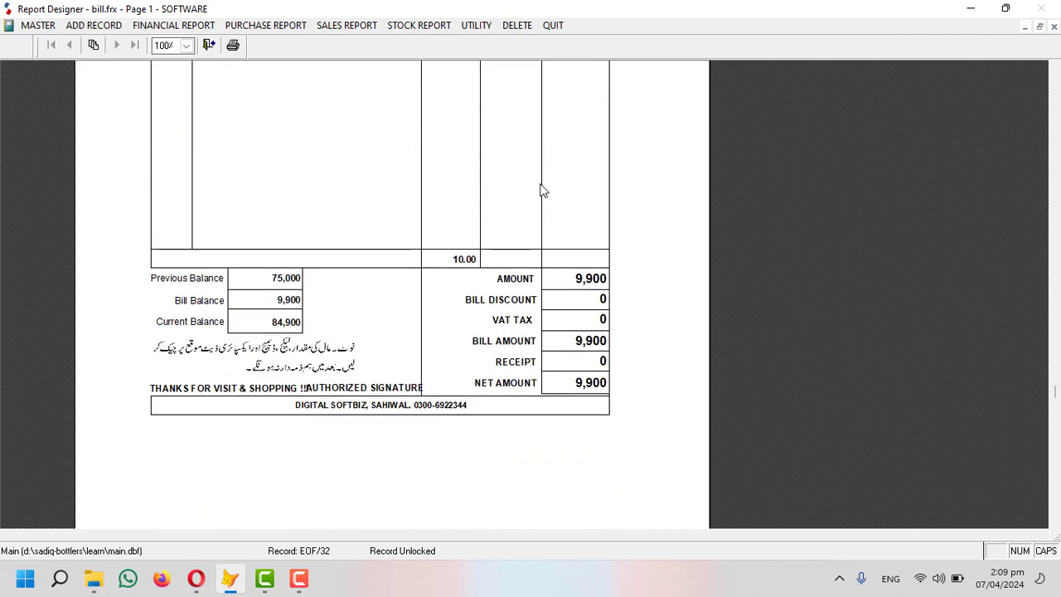
{"action": "scroll", "coordinate": [266, 322], "scroll_direction": "down", "scroll_amount": 1}
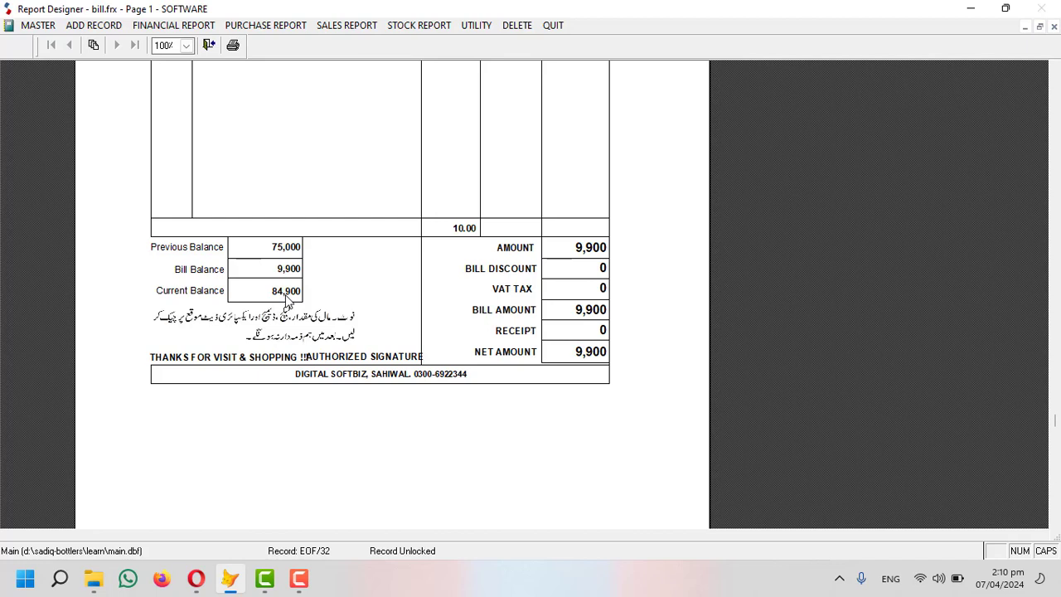
{"action": "scroll", "coordinate": [367, 332], "scroll_direction": "up", "scroll_amount": 8}
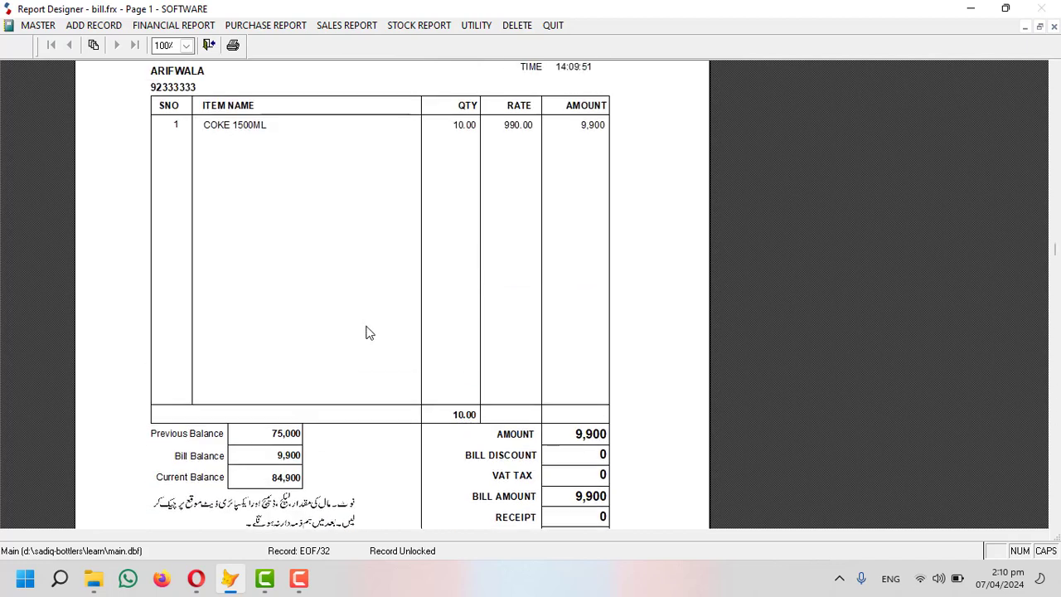
{"action": "key", "text": "Escape"}
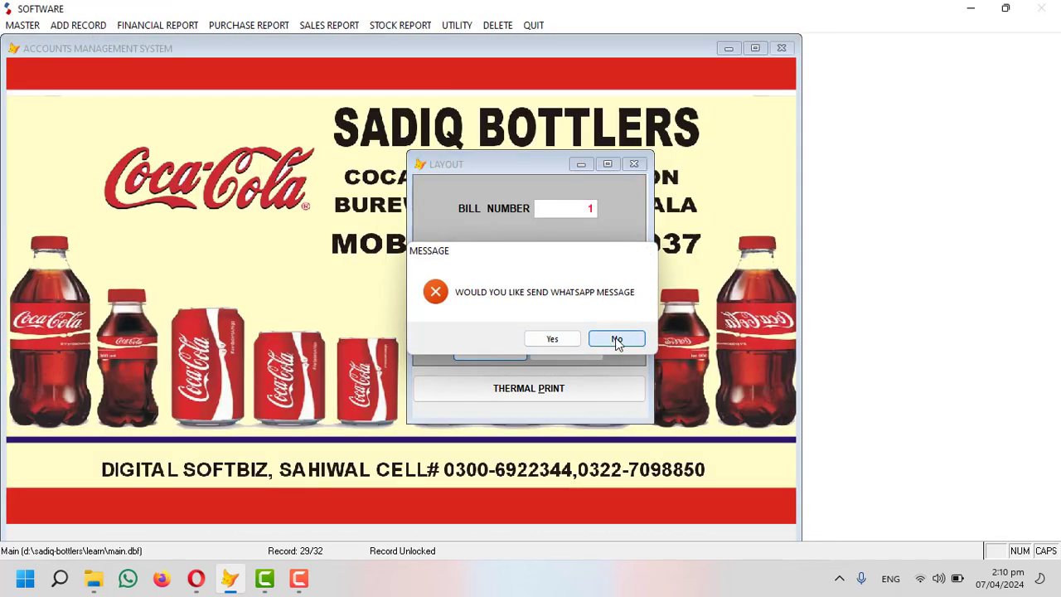
{"action": "left_click", "coordinate": [615, 339]}
{"action": "left_click", "coordinate": [758, 483]}
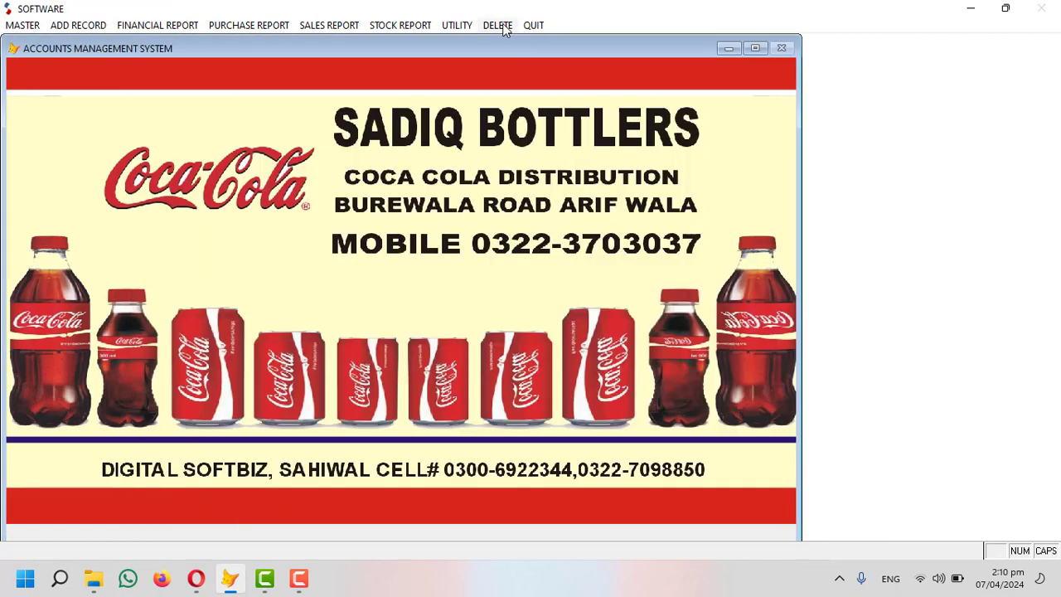
Check the Stock Report (In Hand), now 111 crates, 1386 units, 79,471, and close it.
{"action": "left_click", "coordinate": [400, 25]}
{"action": "left_click", "coordinate": [431, 100]}
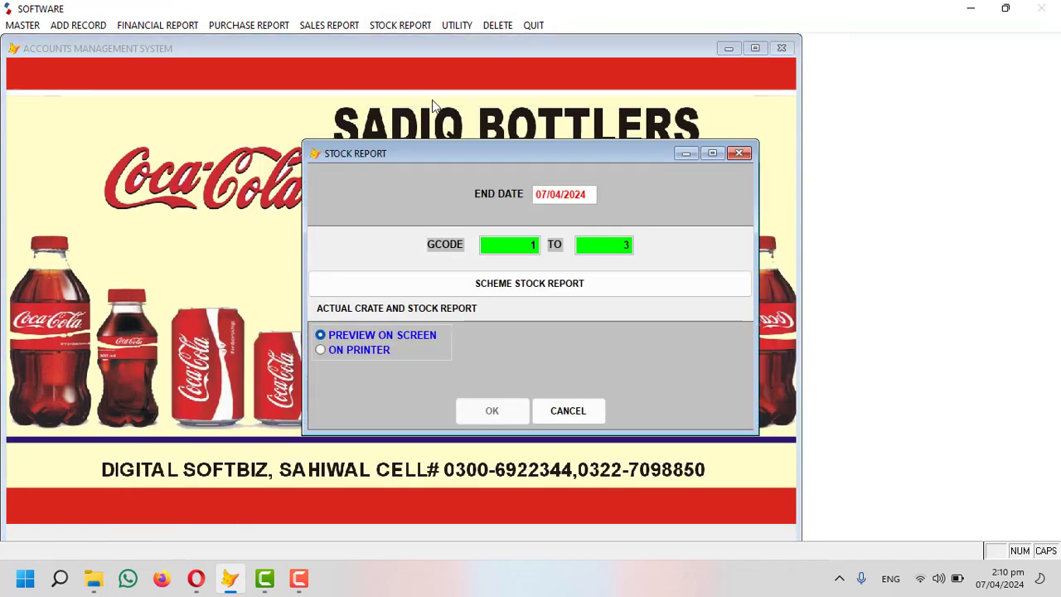
{"action": "key", "text": "Return"}
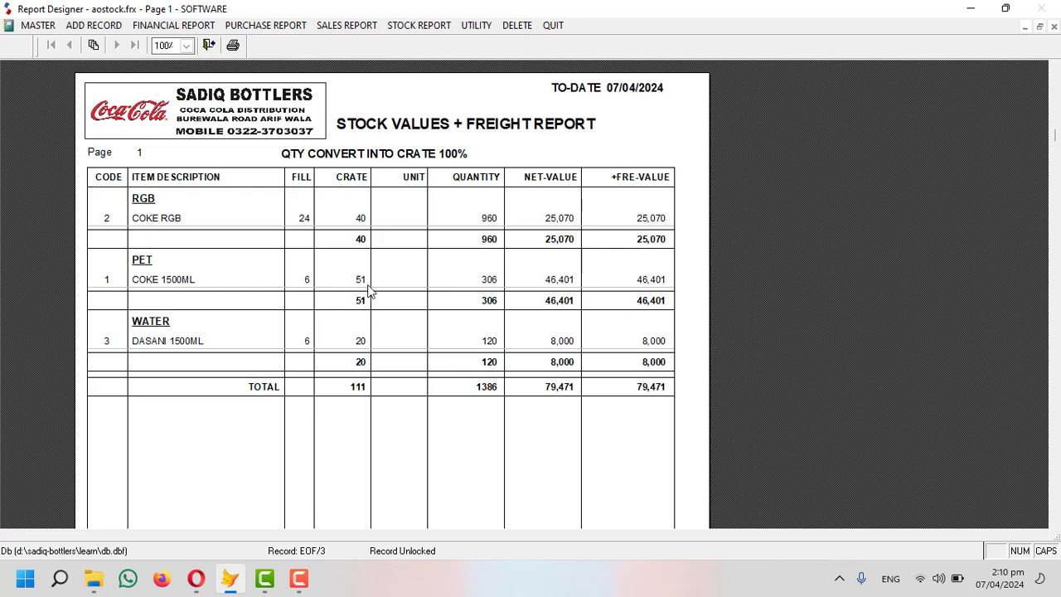
{"action": "key", "text": "Escape"}
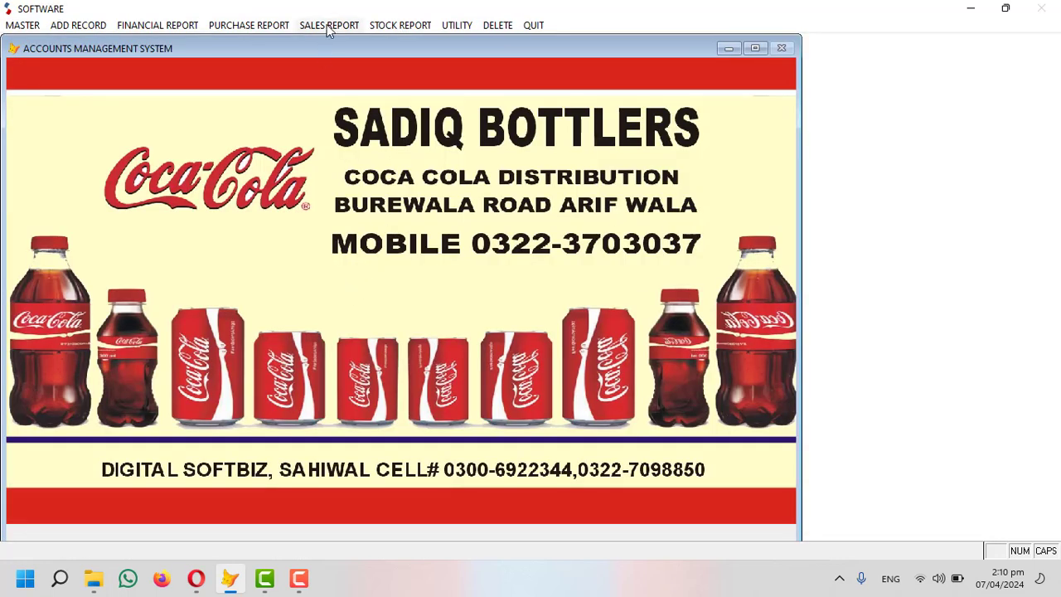
{"action": "left_click", "coordinate": [326, 24]}
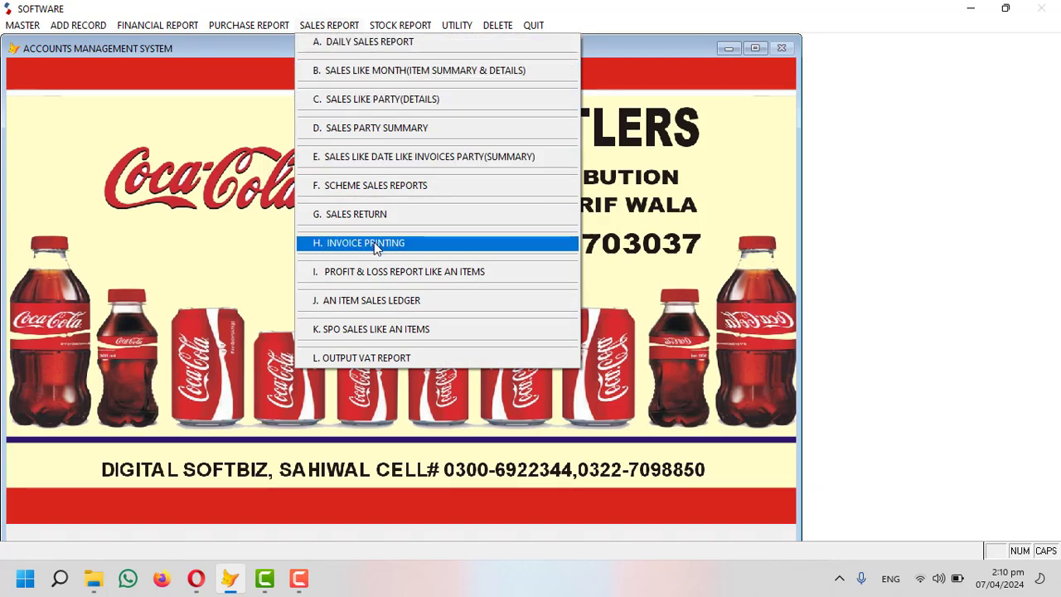
Preview the daily sales report for 07/04/2024, showing one 9,900 sale of COKE 1500ML.
{"action": "left_click", "coordinate": [371, 46]}
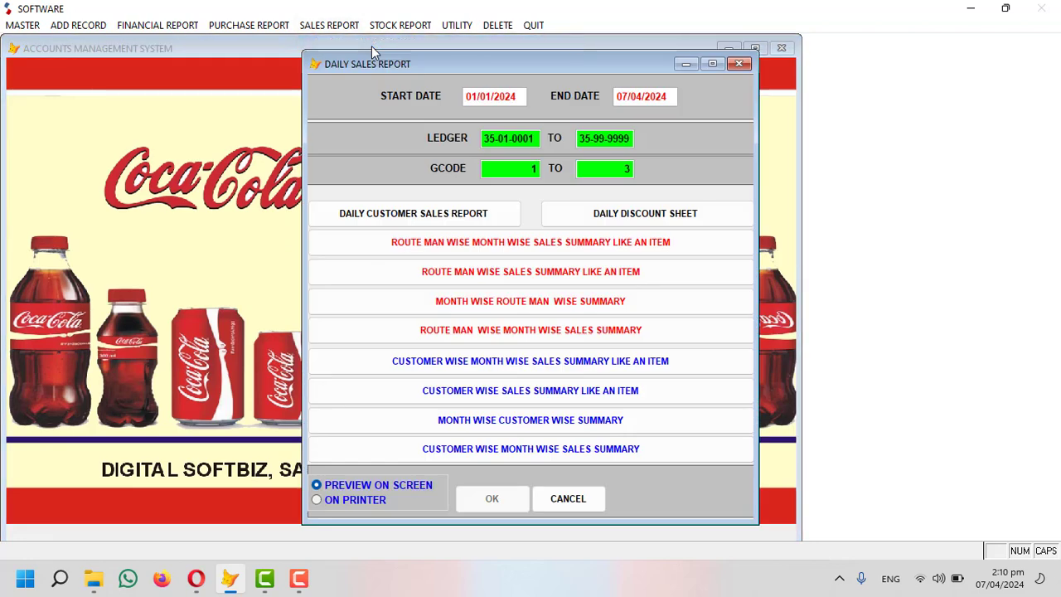
{"action": "type", "text": "07/04/2024"}
{"action": "key", "text": "Return"}
{"action": "key", "text": "Return"}
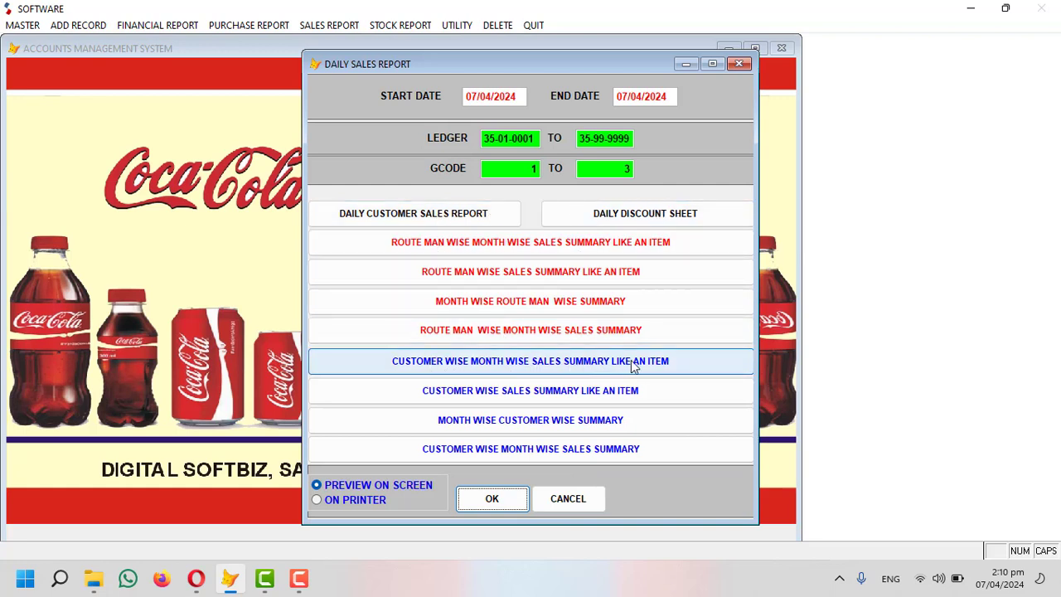
{"action": "left_click", "coordinate": [508, 507]}
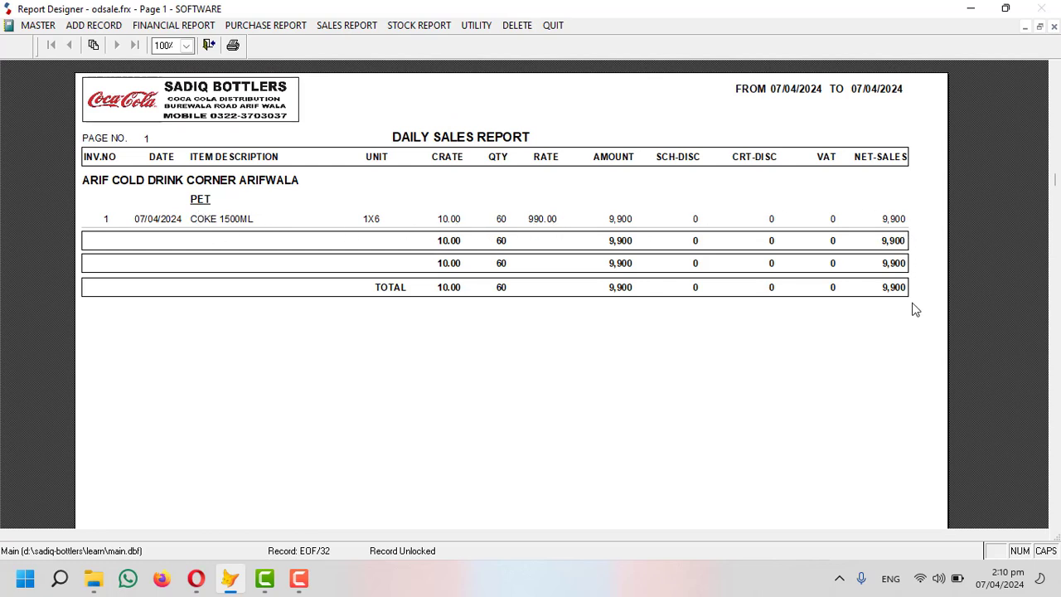
{"action": "key", "text": "Escape"}
{"action": "left_click", "coordinate": [325, 29]}
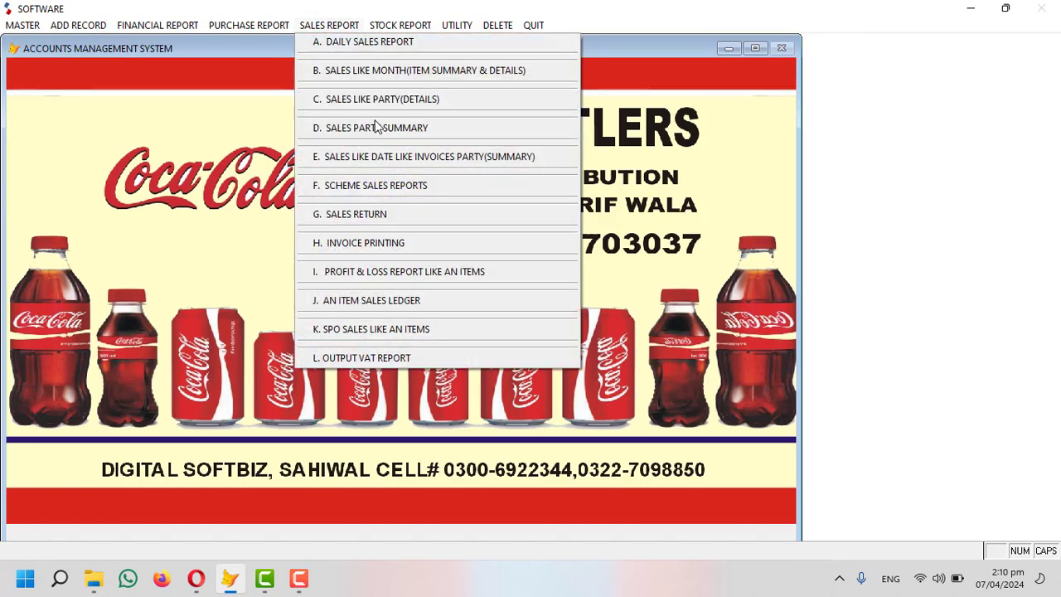
Attempt the item-wise profit and loss report; the password is rejected, so cancel back to the menus.
{"action": "left_click", "coordinate": [454, 275]}
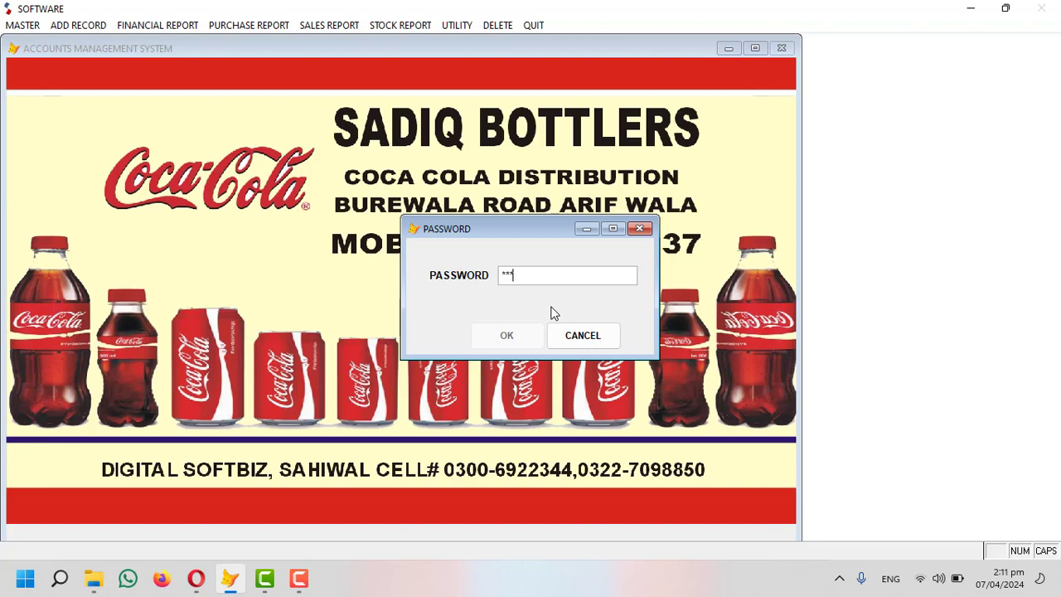
{"action": "key", "text": "Return"}
{"action": "key", "text": "Return"}
{"action": "left_click", "coordinate": [583, 335]}
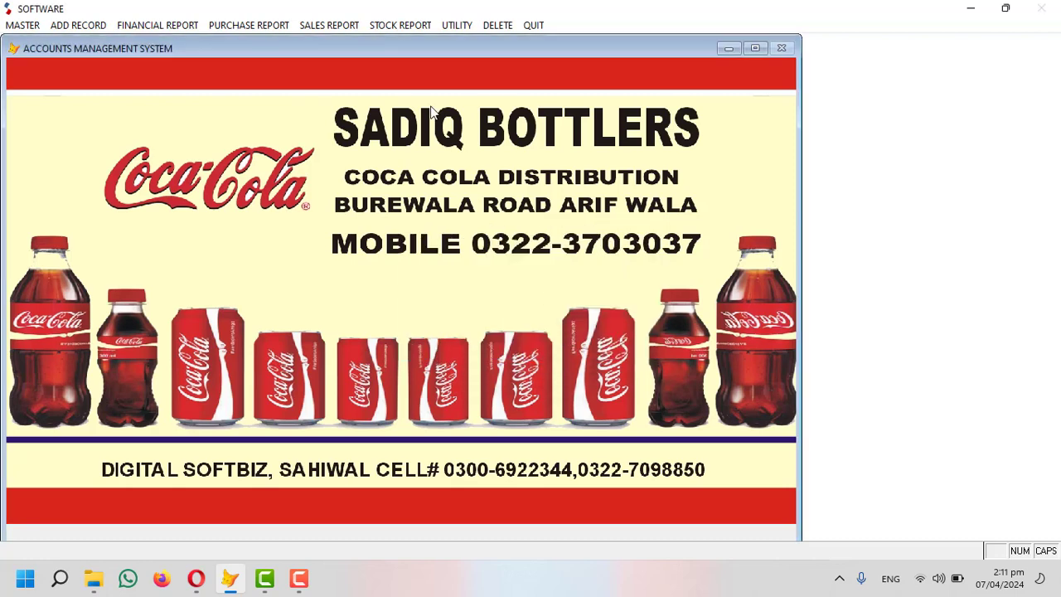
{"action": "left_click", "coordinate": [332, 24]}
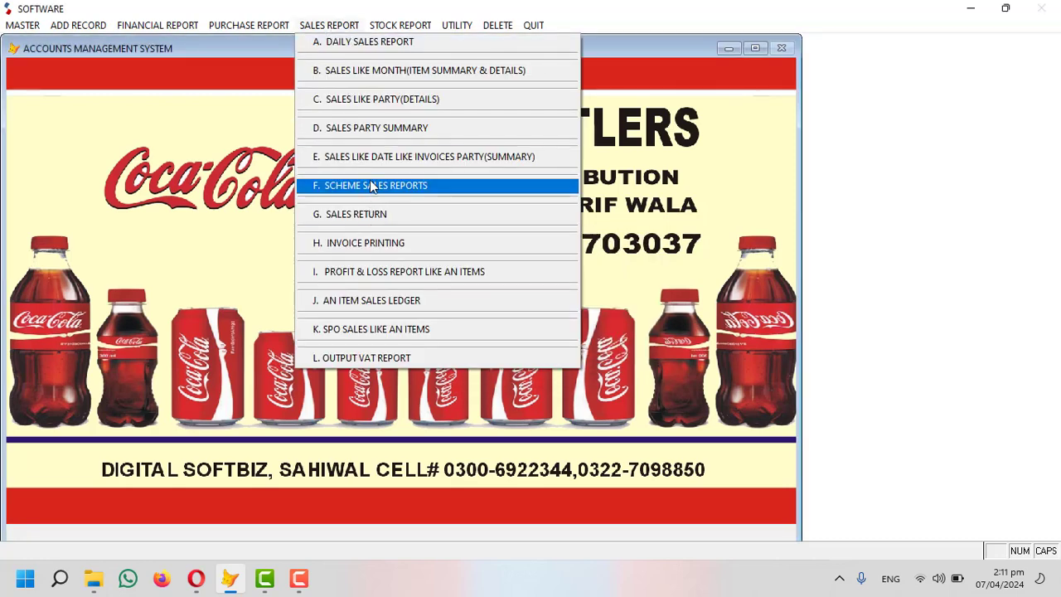
{"action": "left_click", "coordinate": [405, 26]}
Preview the ARIF COLD DRINK CORNER ledger (35-01-0002, 84,900 DB) and close it without sending a message.
{"action": "mouse_move", "coordinate": [183, 26]}
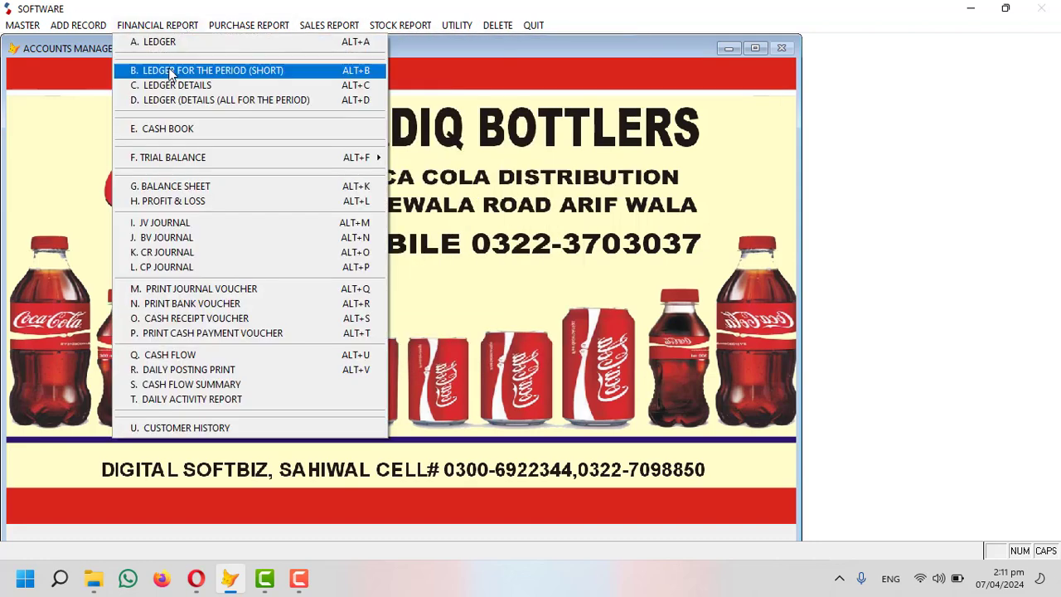
{"action": "left_click", "coordinate": [168, 46]}
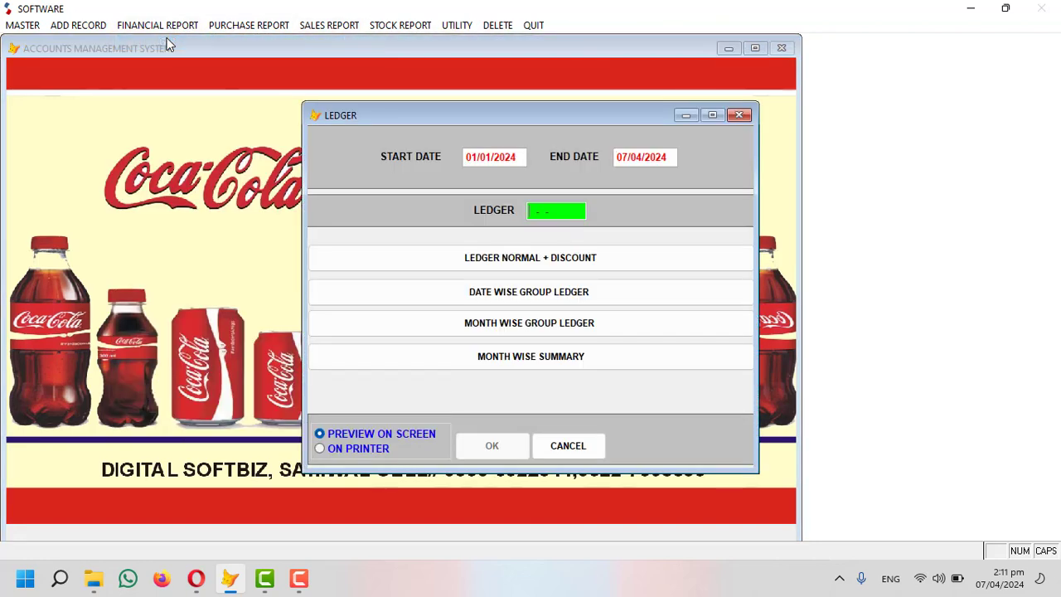
{"action": "type", "text": "AR"}
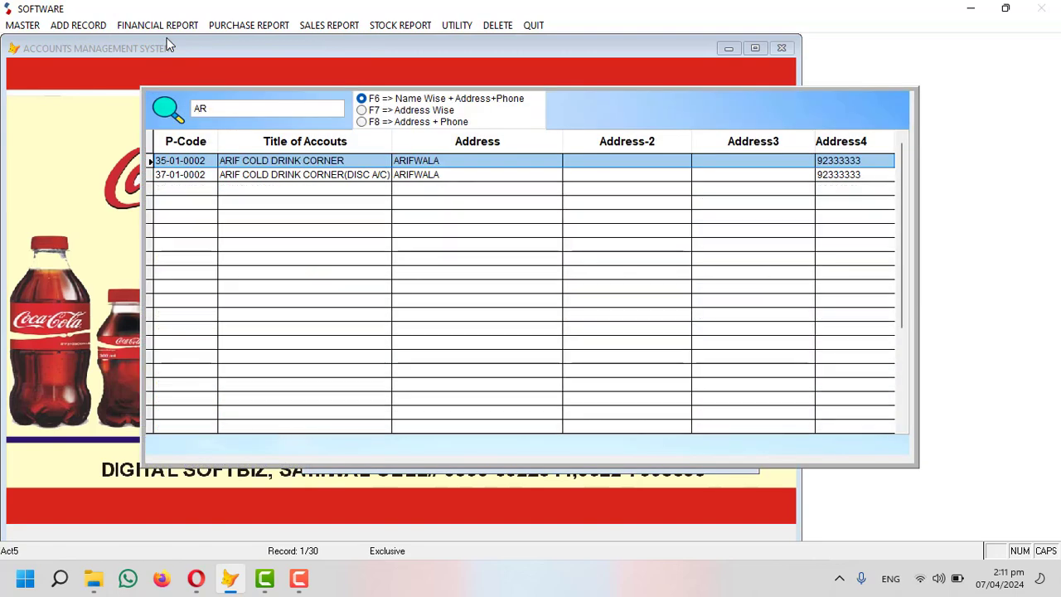
{"action": "key", "text": "Return"}
{"action": "key", "text": "Return"}
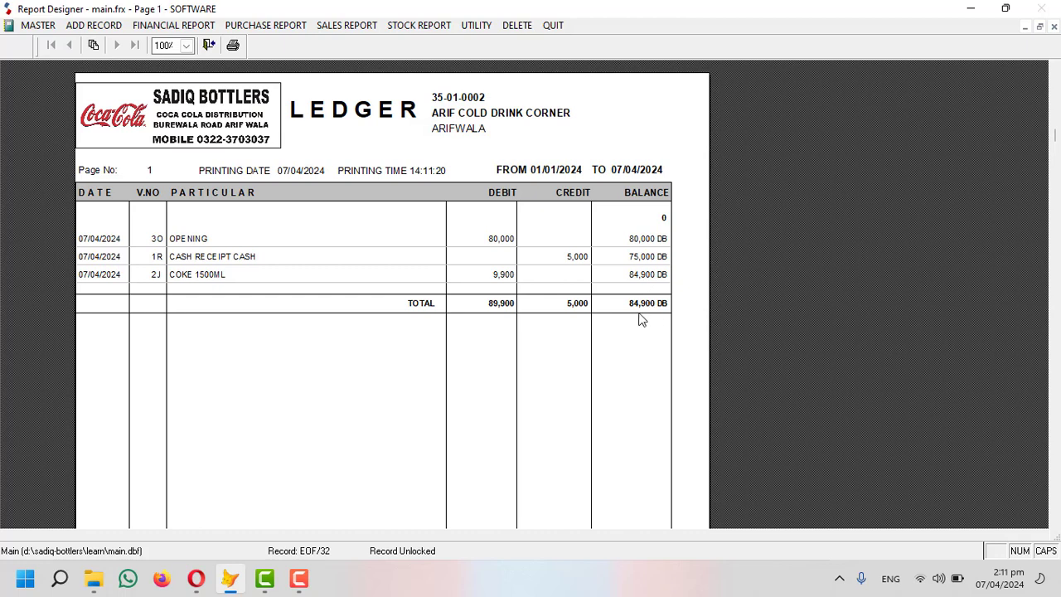
{"action": "left_click", "coordinate": [544, 292]}
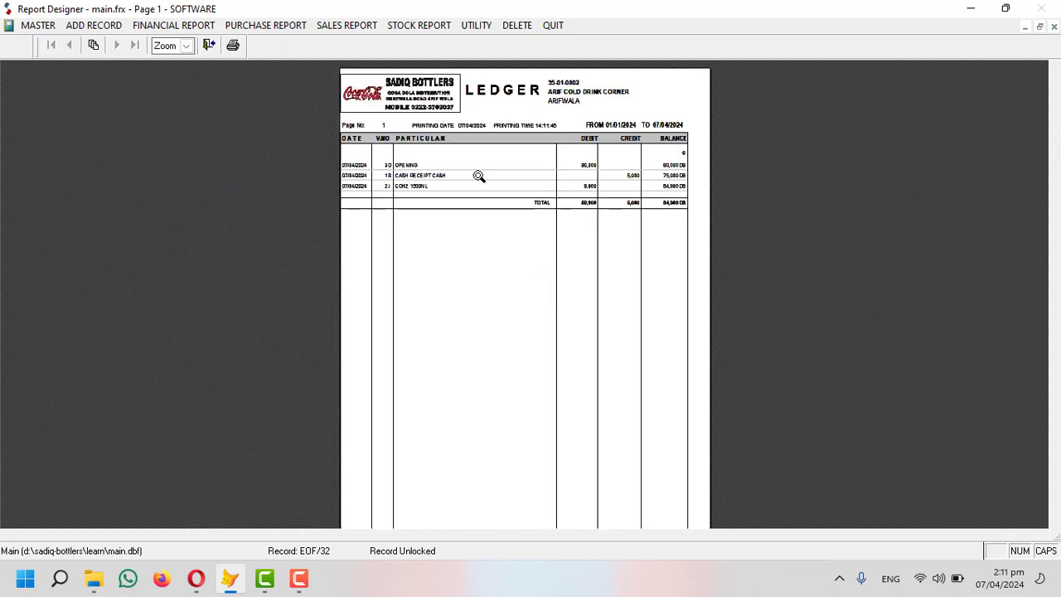
{"action": "left_click", "coordinate": [477, 172]}
{"action": "key", "text": "Escape"}
{"action": "left_click", "coordinate": [592, 337]}
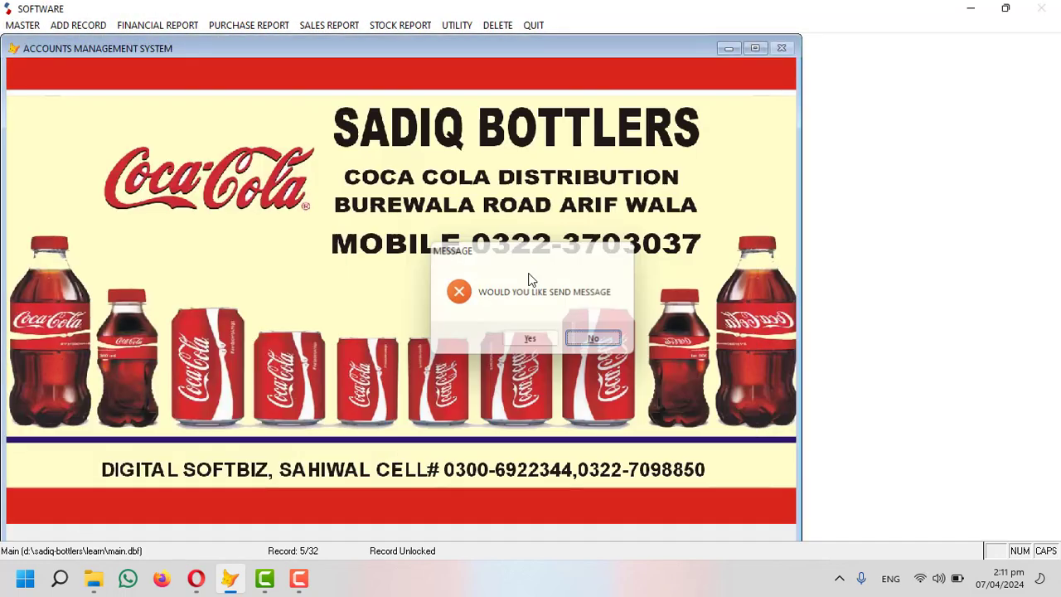
Open the sales invoice form and close it again.
{"action": "left_click", "coordinate": [82, 26]}
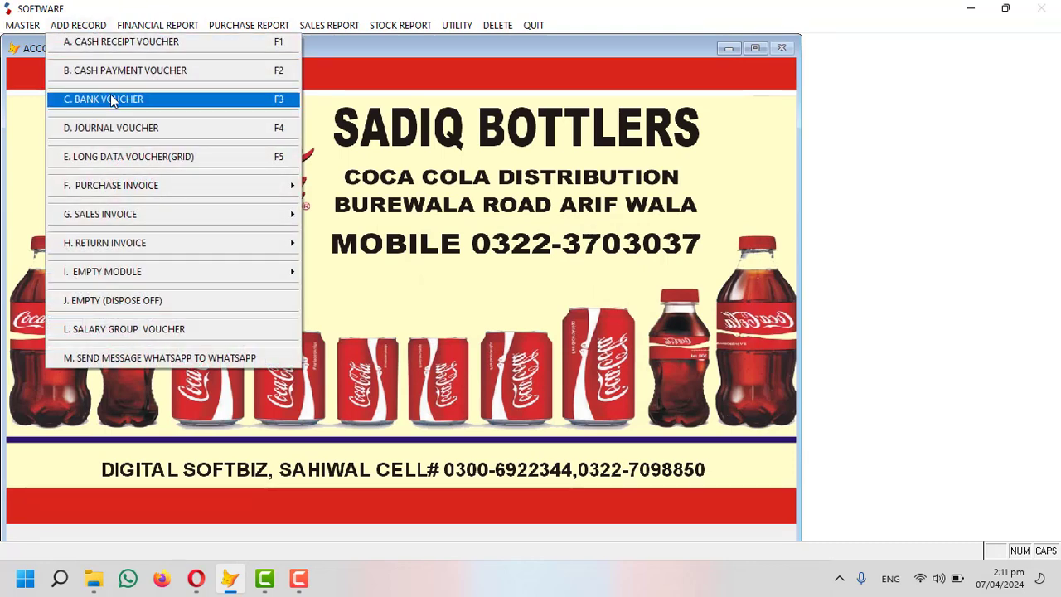
{"action": "mouse_move", "coordinate": [137, 217]}
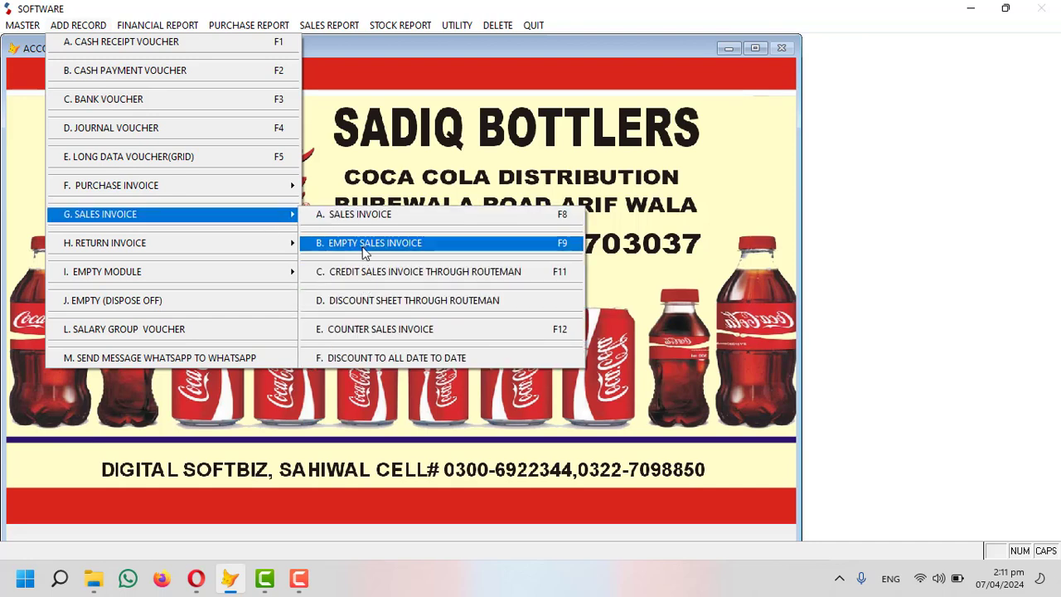
{"action": "left_click", "coordinate": [358, 217]}
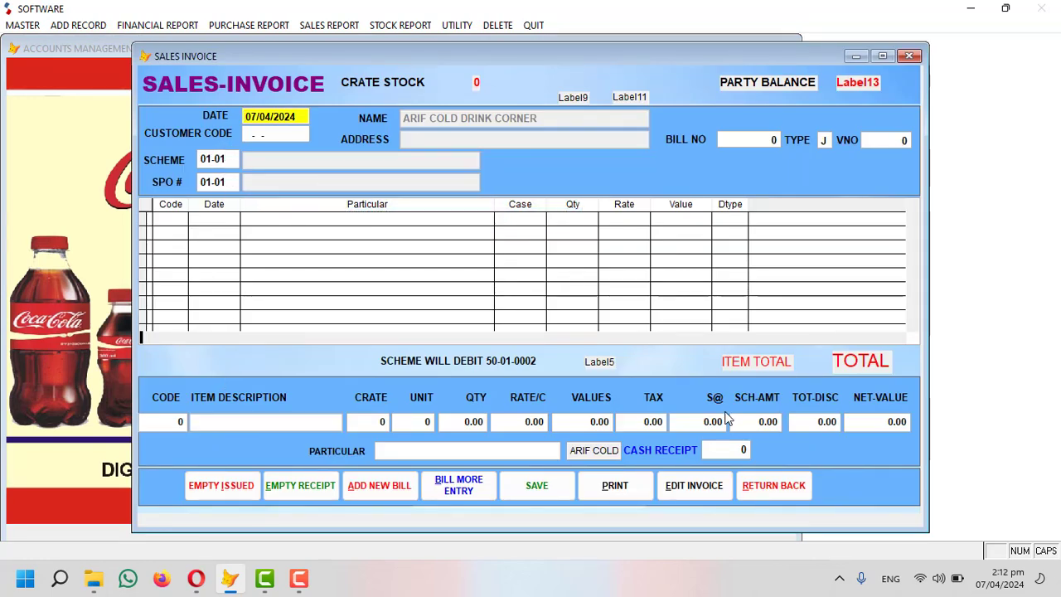
{"action": "left_click", "coordinate": [771, 487]}
Open and close the credit sales invoice through routeman form, then list the sales invoice entry types.
{"action": "left_click", "coordinate": [90, 25]}
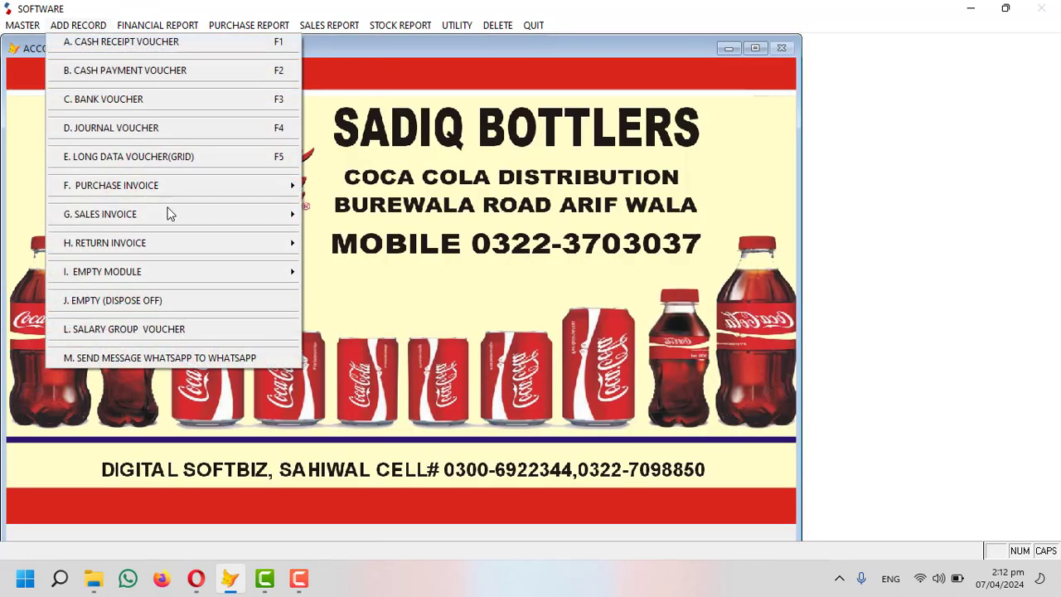
{"action": "mouse_move", "coordinate": [185, 212]}
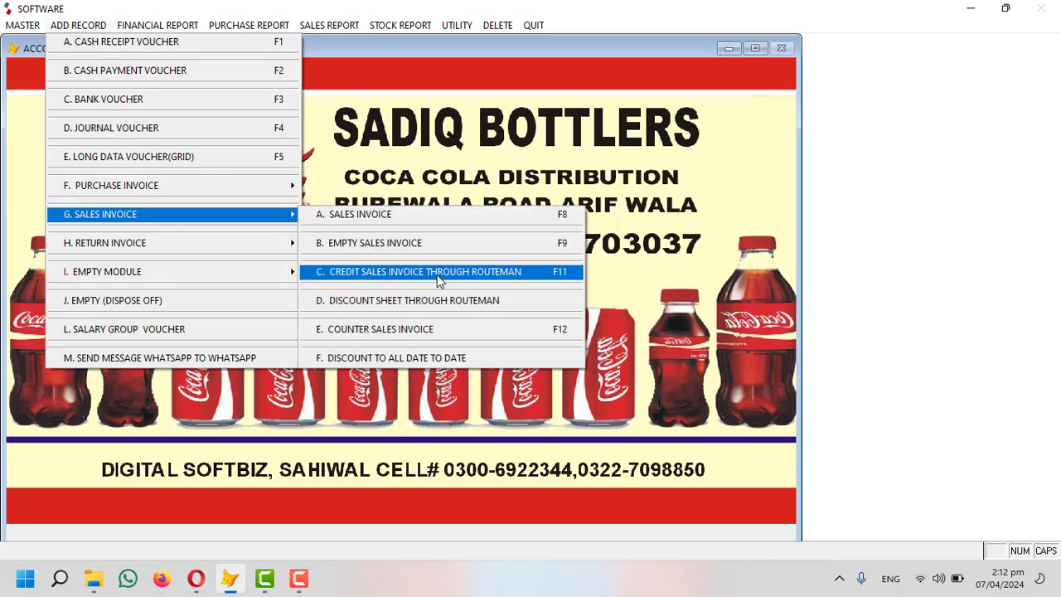
{"action": "left_click", "coordinate": [493, 274]}
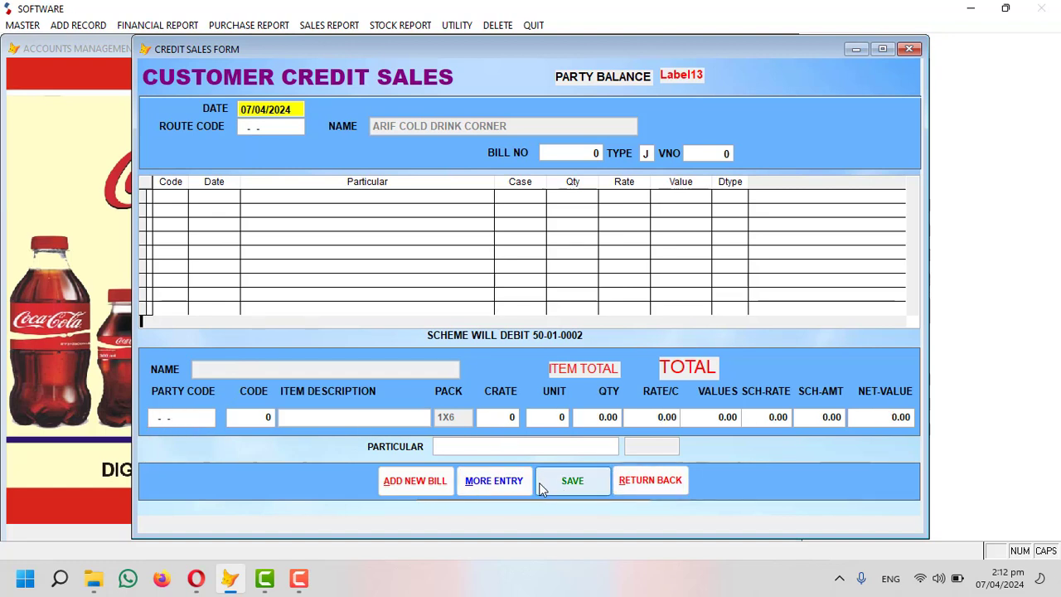
{"action": "left_click", "coordinate": [660, 484]}
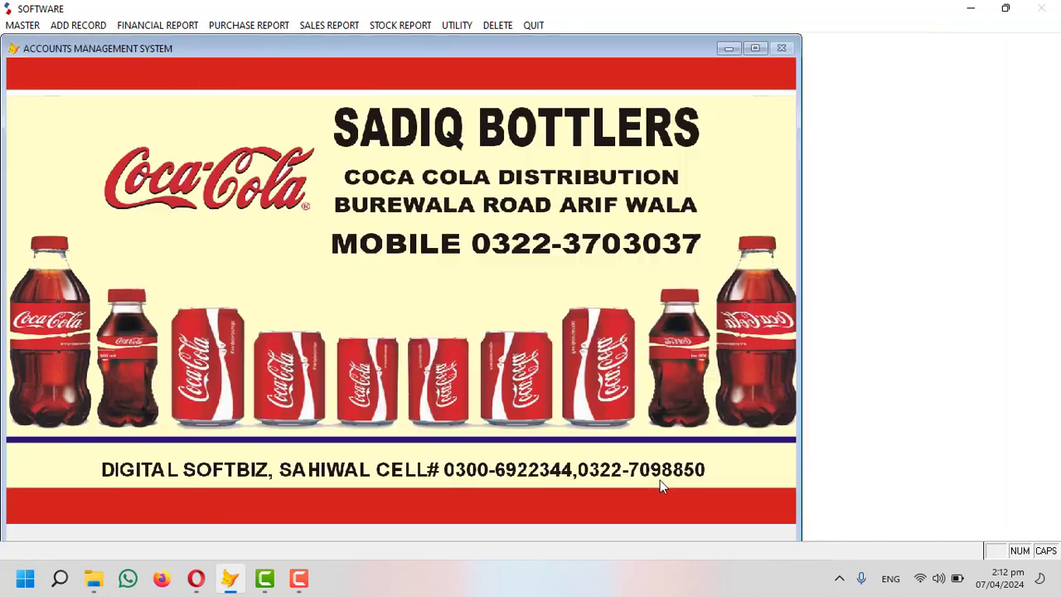
{"action": "left_click", "coordinate": [164, 27]}
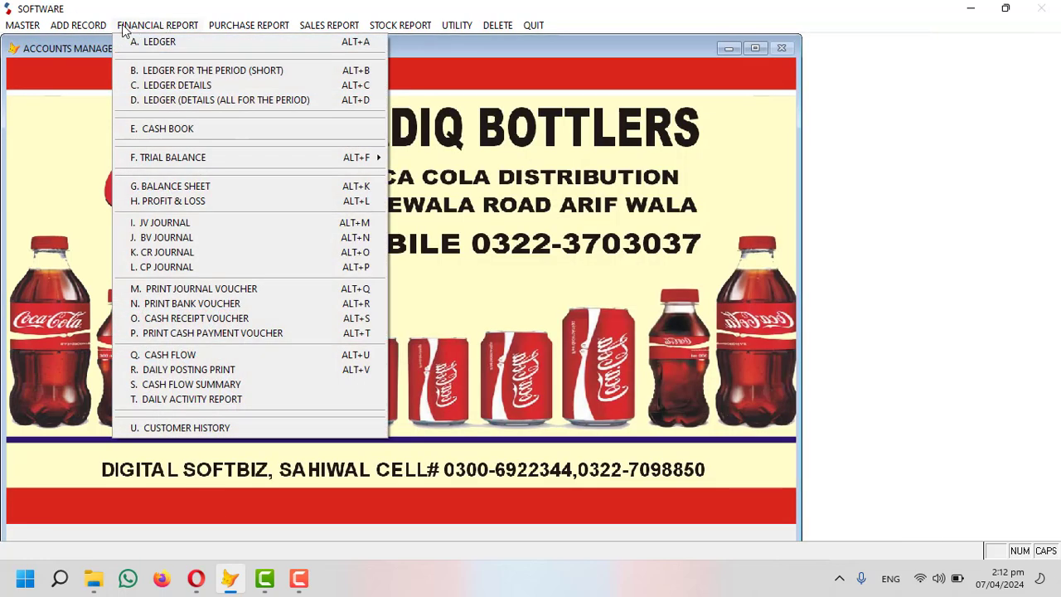
{"action": "mouse_move", "coordinate": [106, 26]}
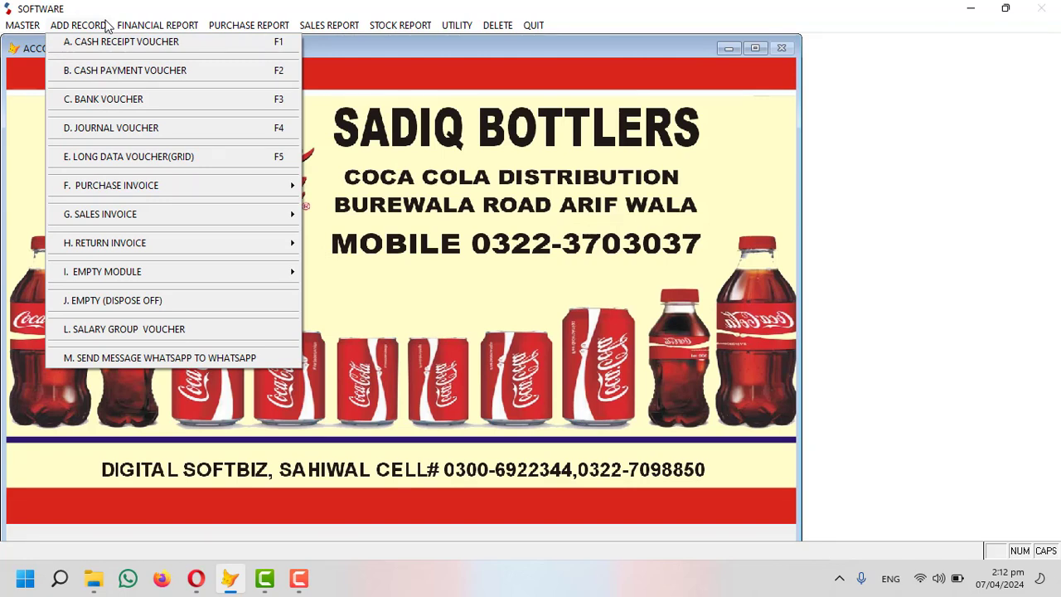
{"action": "mouse_move", "coordinate": [170, 218]}
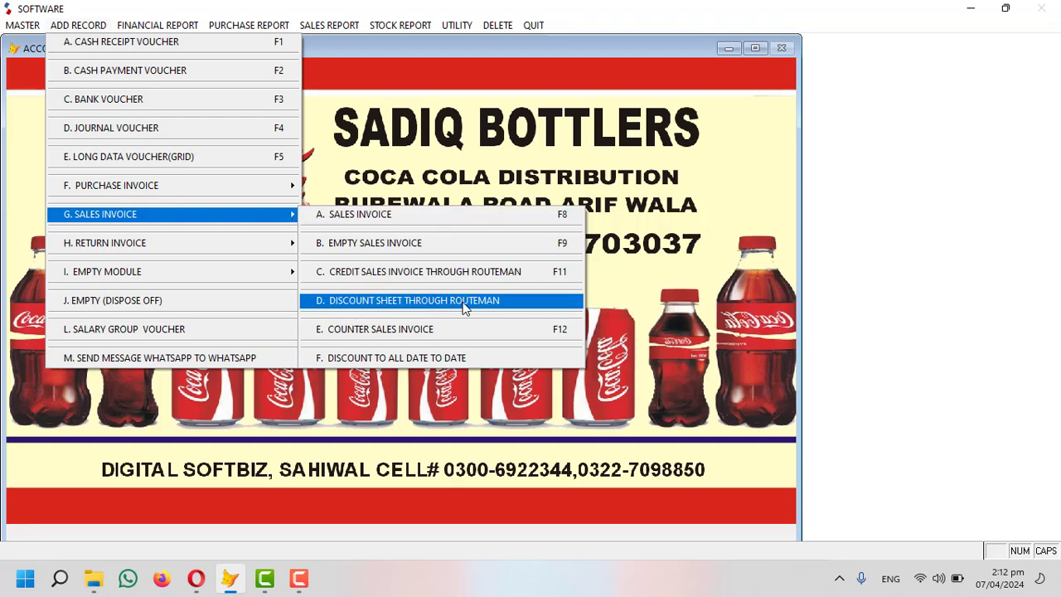
Fill a routeman discount sheet for ARIF COLD DRINK CORNER: 20 crates COKE 1500ML at rate 50, then close it.
{"action": "left_click", "coordinate": [464, 304]}
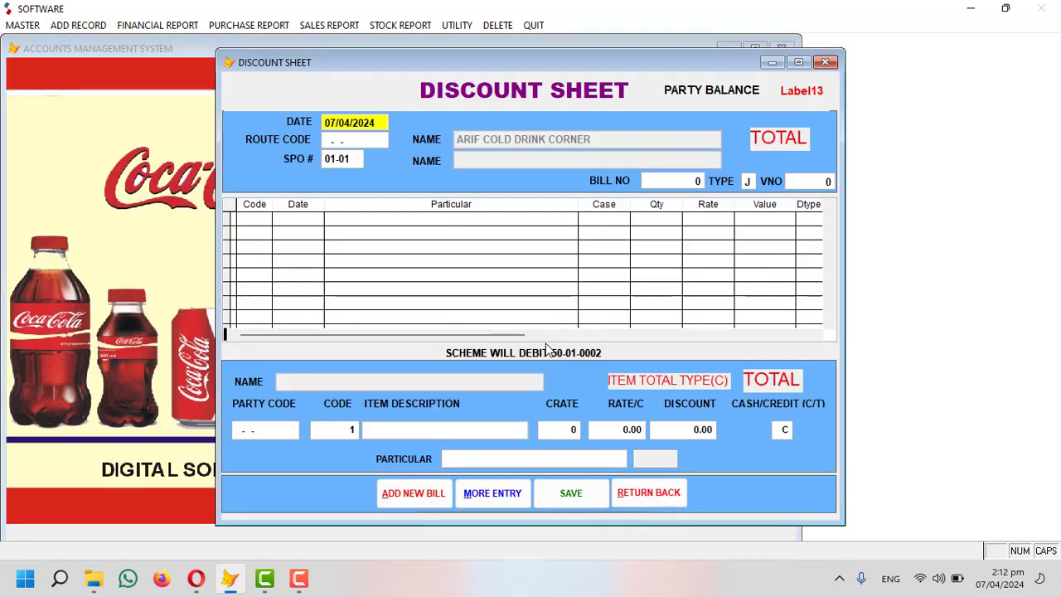
{"action": "key", "text": "Return"}
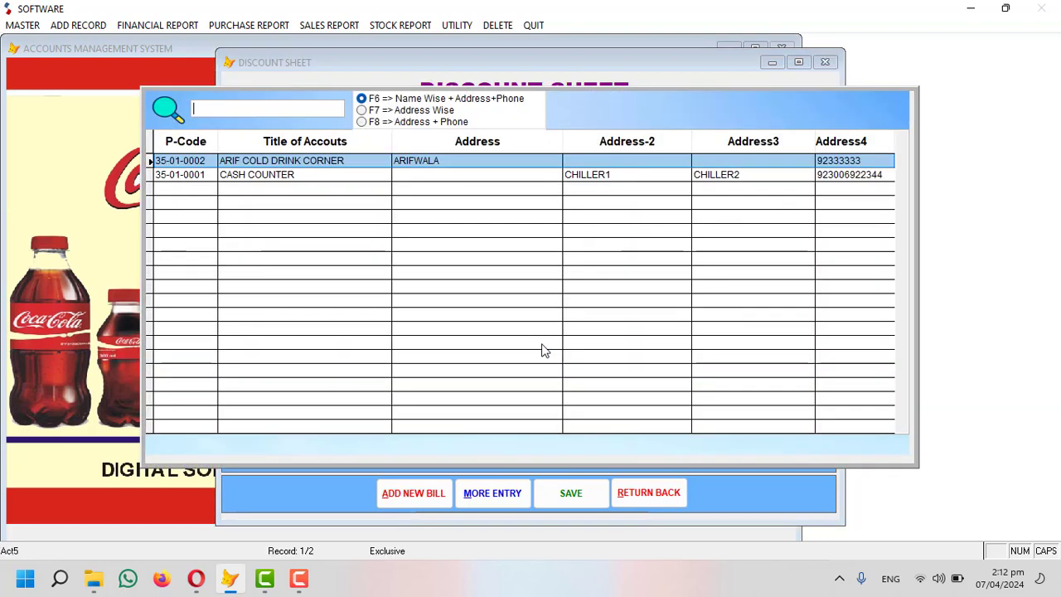
{"action": "key", "text": "Return"}
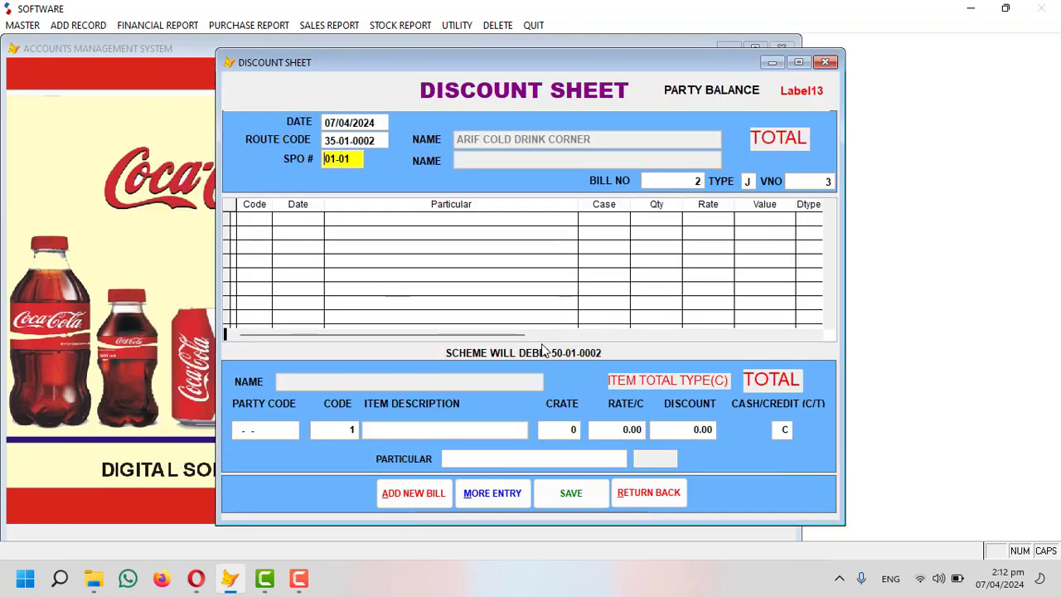
{"action": "key", "text": "Return"}
{"action": "key", "text": "Return"}
{"action": "key", "text": "Return"}
{"action": "key", "text": "Return"}
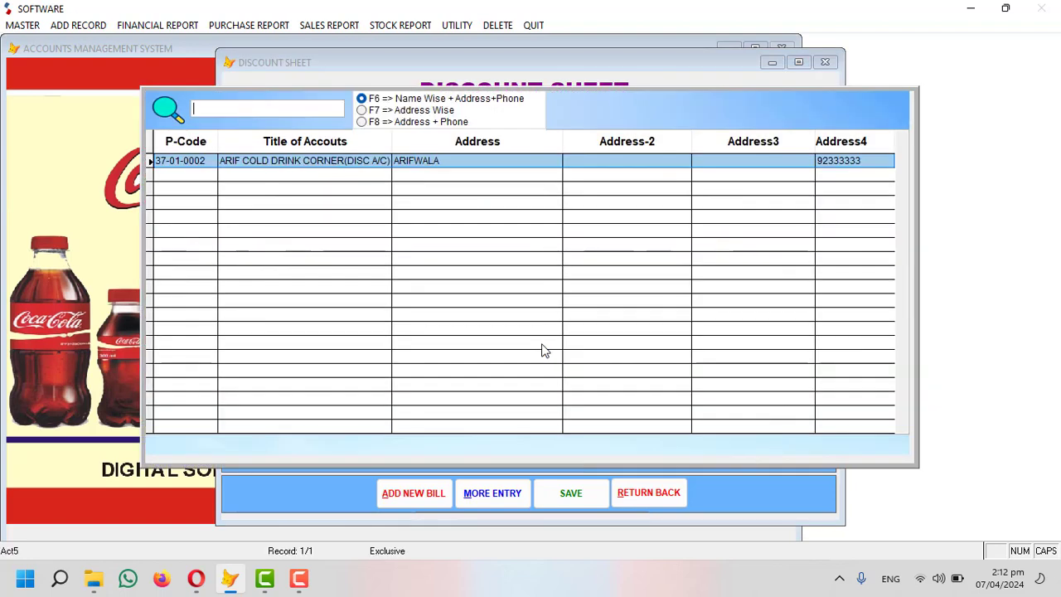
{"action": "key", "text": "Return"}
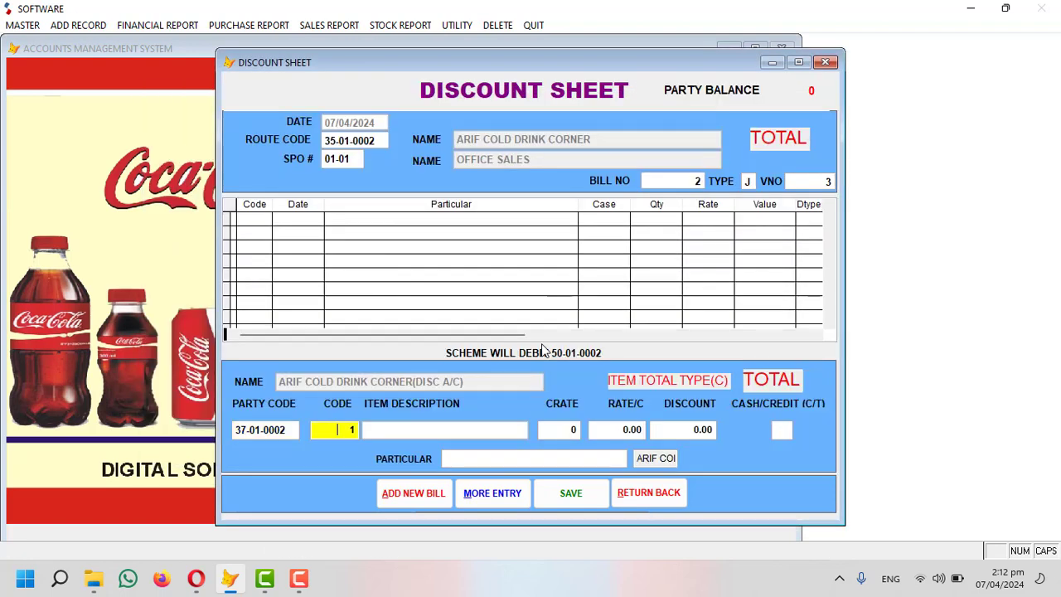
{"action": "key", "text": "Return"}
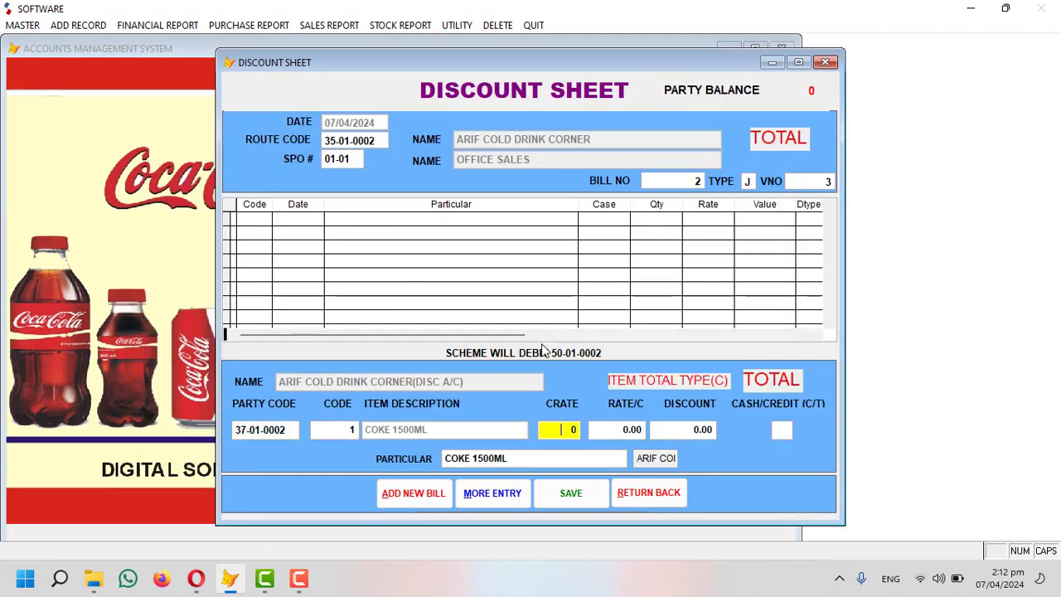
{"action": "key", "text": "Return"}
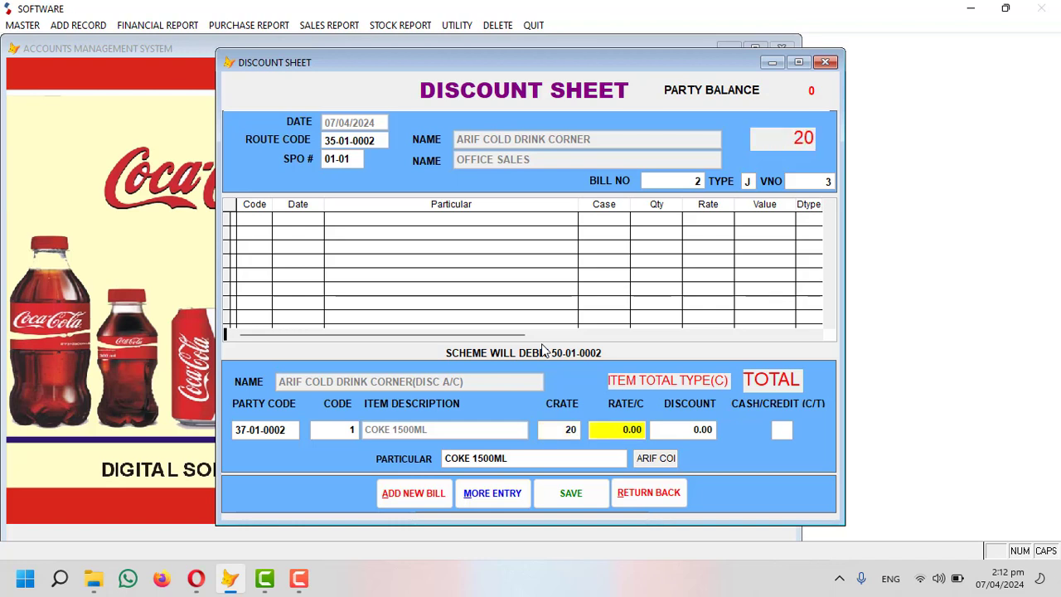
{"action": "type", "text": "50"}
{"action": "key", "text": "Return"}
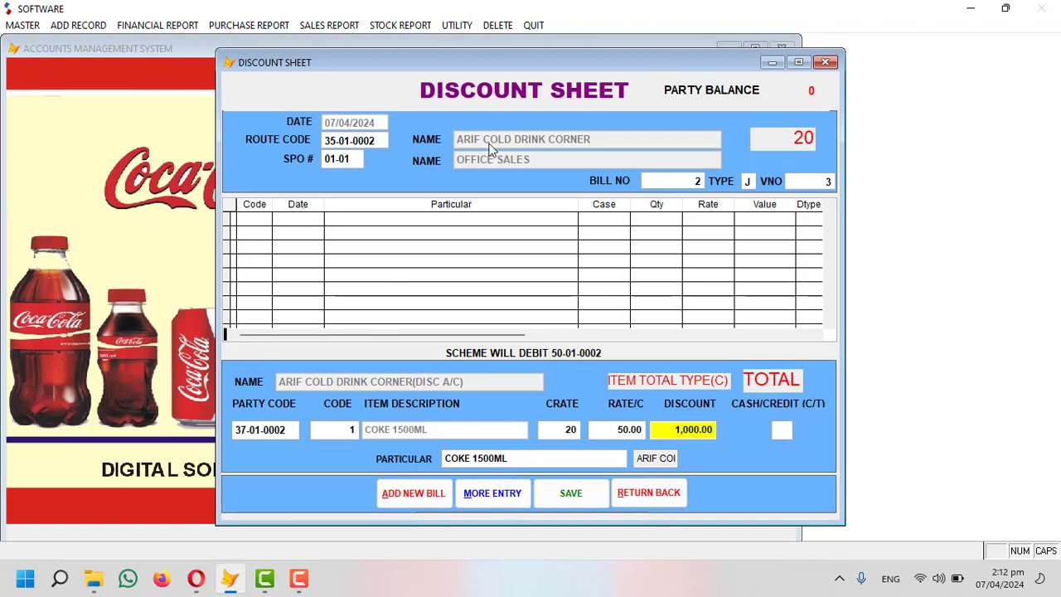
{"action": "left_click", "coordinate": [324, 141]}
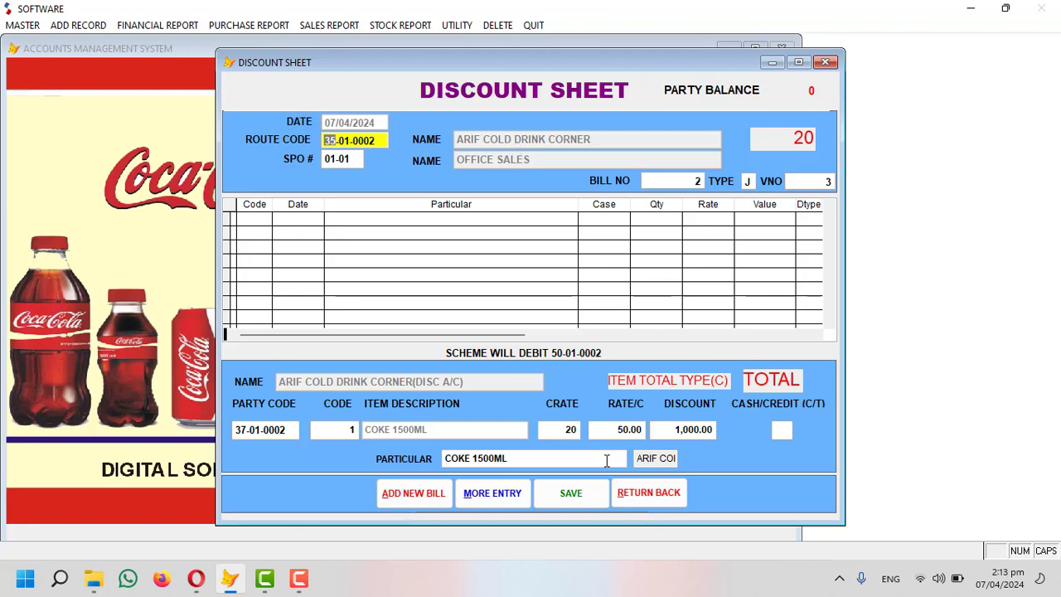
{"action": "left_click", "coordinate": [635, 490]}
Start incentive voucher 3 for item 1 COKE 1500ML at rate 10 with OFFICE SALES as RSM.
{"action": "left_click", "coordinate": [91, 30]}
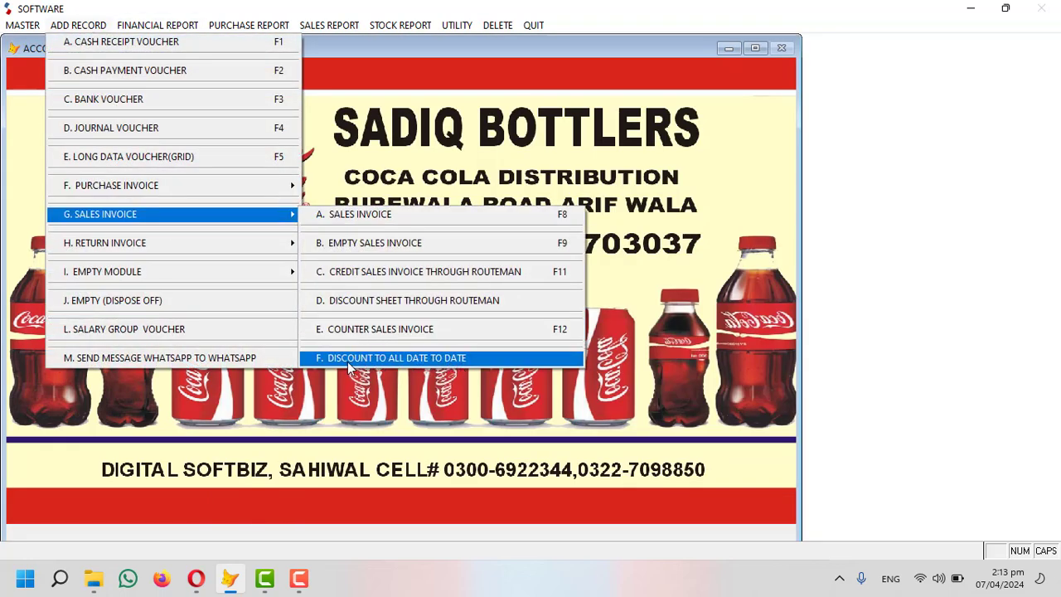
{"action": "left_click", "coordinate": [422, 358]}
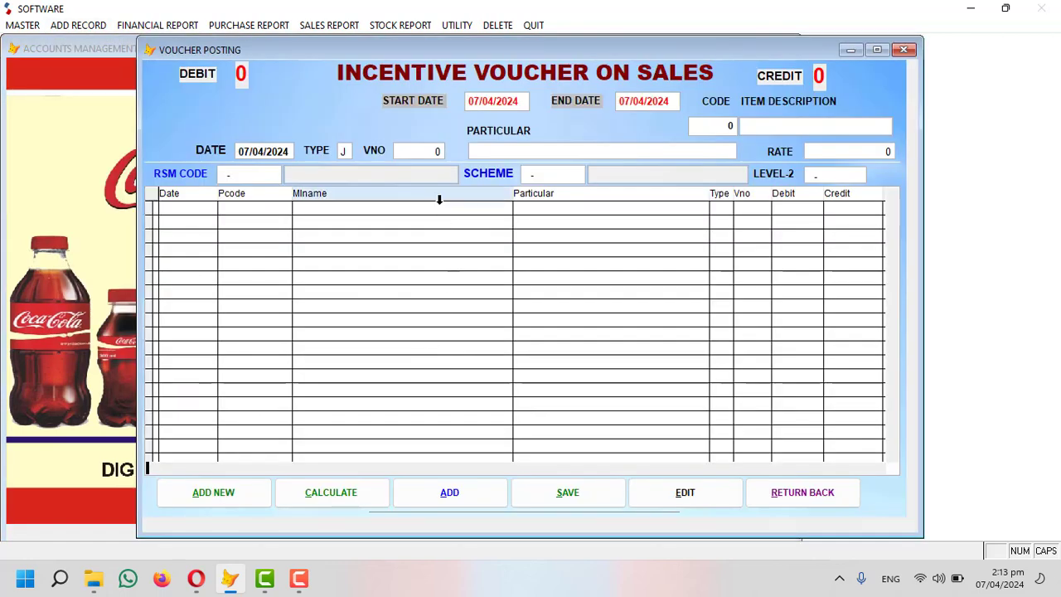
{"action": "key", "text": "Return"}
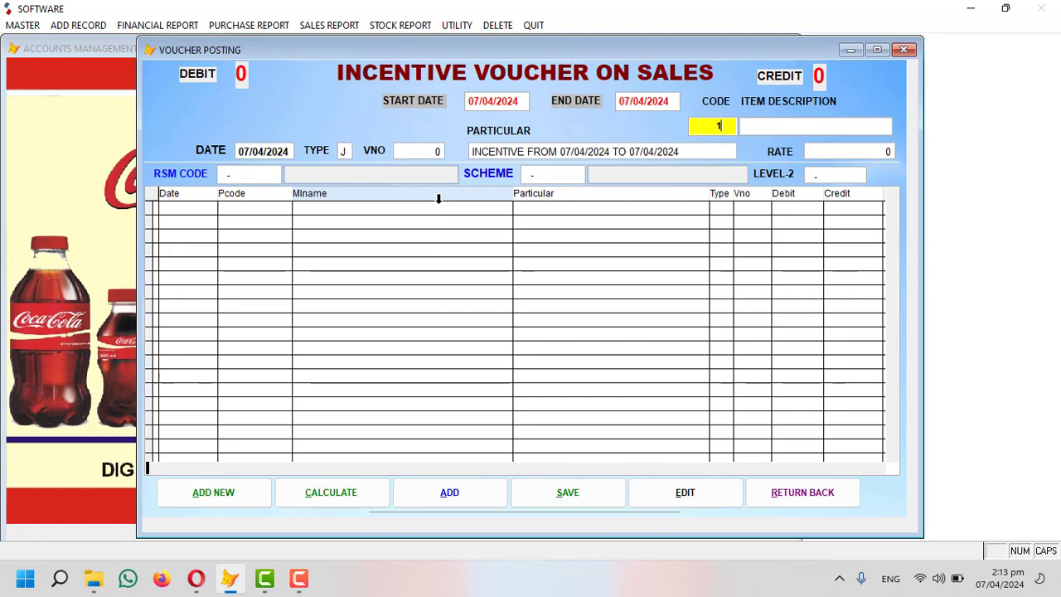
{"action": "type", "text": "1"}
{"action": "key", "text": "Return"}
{"action": "key", "text": "Return"}
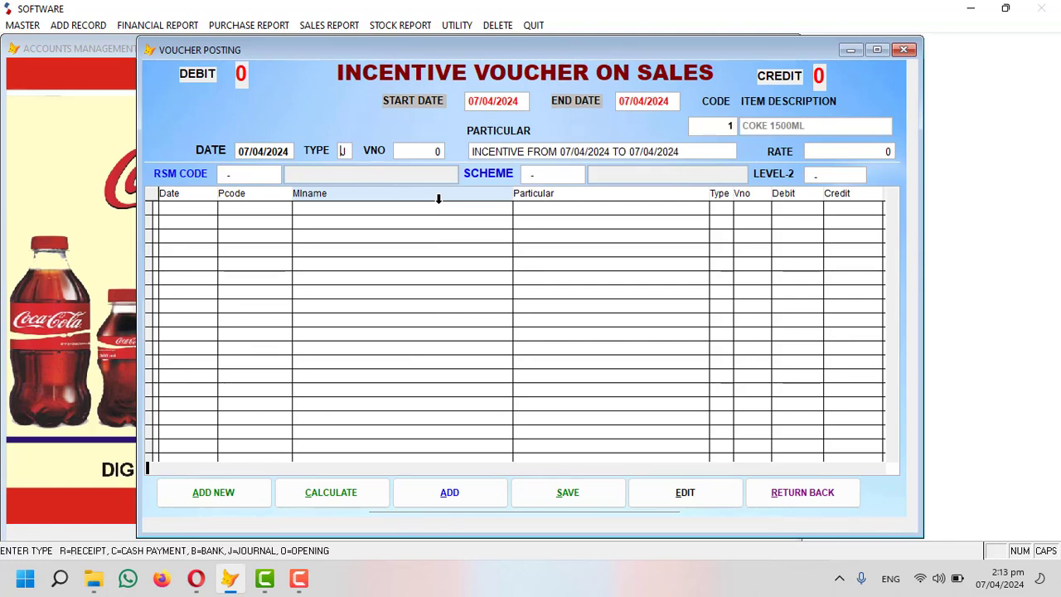
{"action": "key", "text": "Return"}
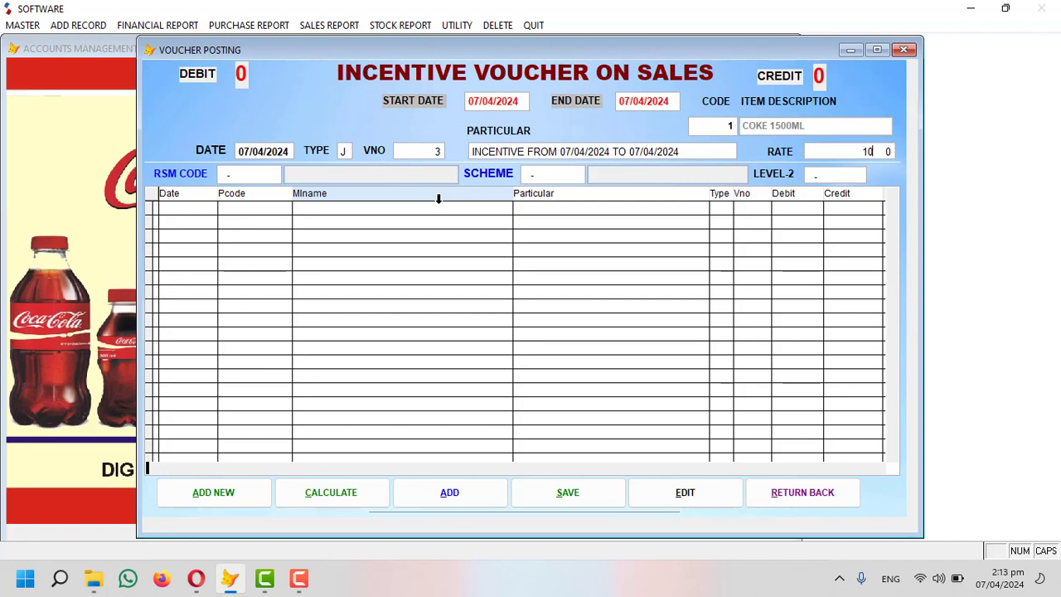
{"action": "key", "text": "Return"}
{"action": "key", "text": "Return"}
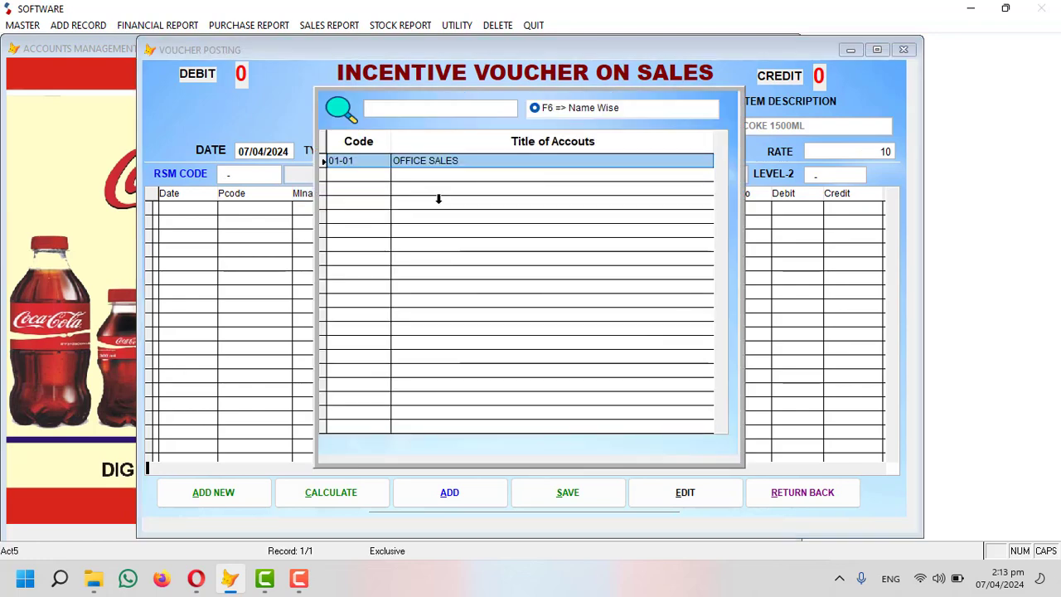
{"action": "key", "text": "Return"}
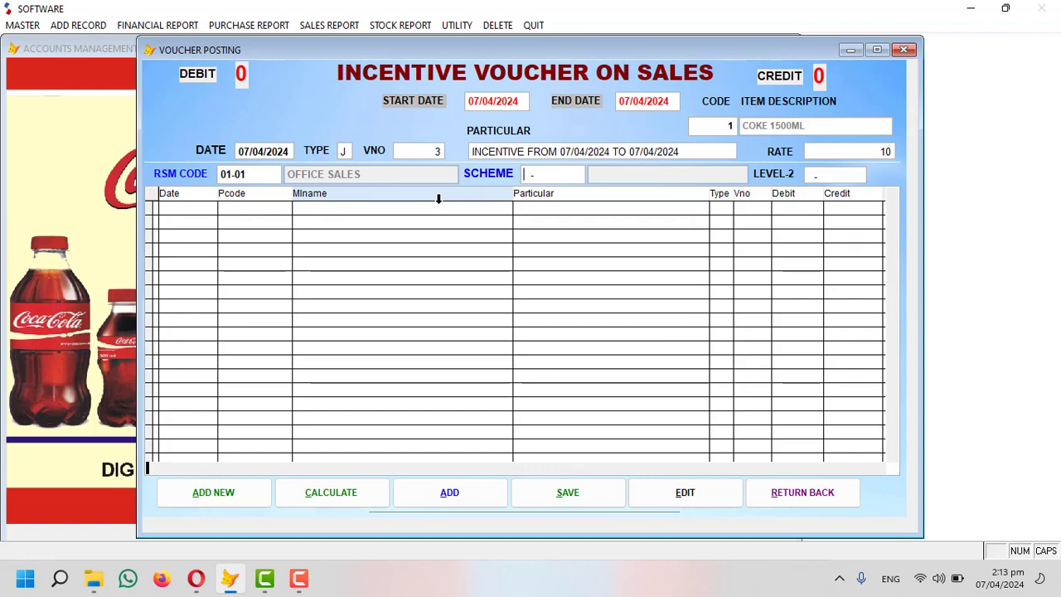
Add a NORMAL scheme row crediting the customer 100, save, dismiss the not-tallying warning, and close.
{"action": "key", "text": "Return"}
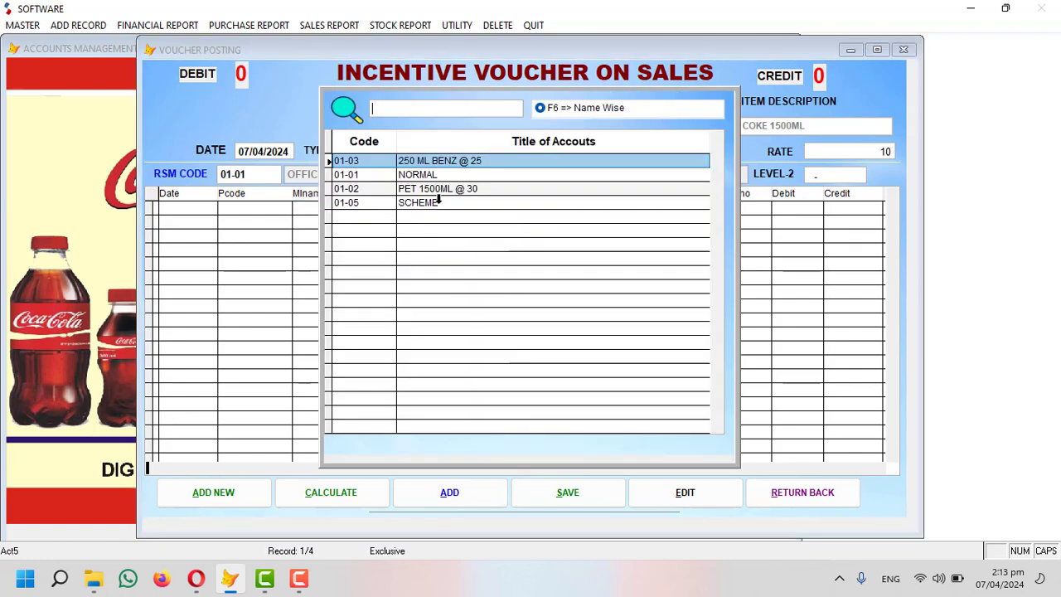
{"action": "key", "text": "Down"}
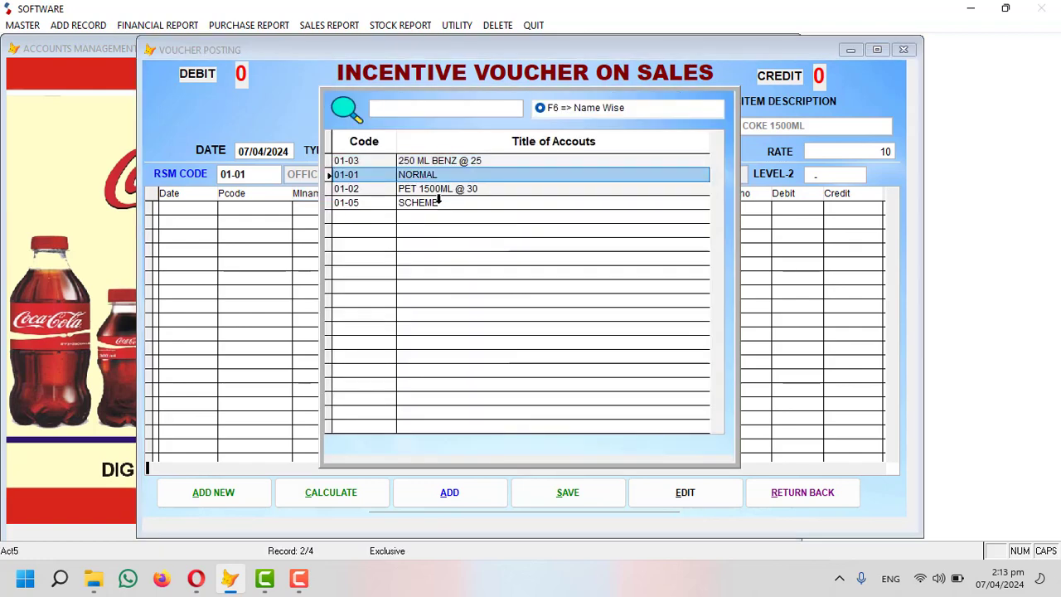
{"action": "key", "text": "Return"}
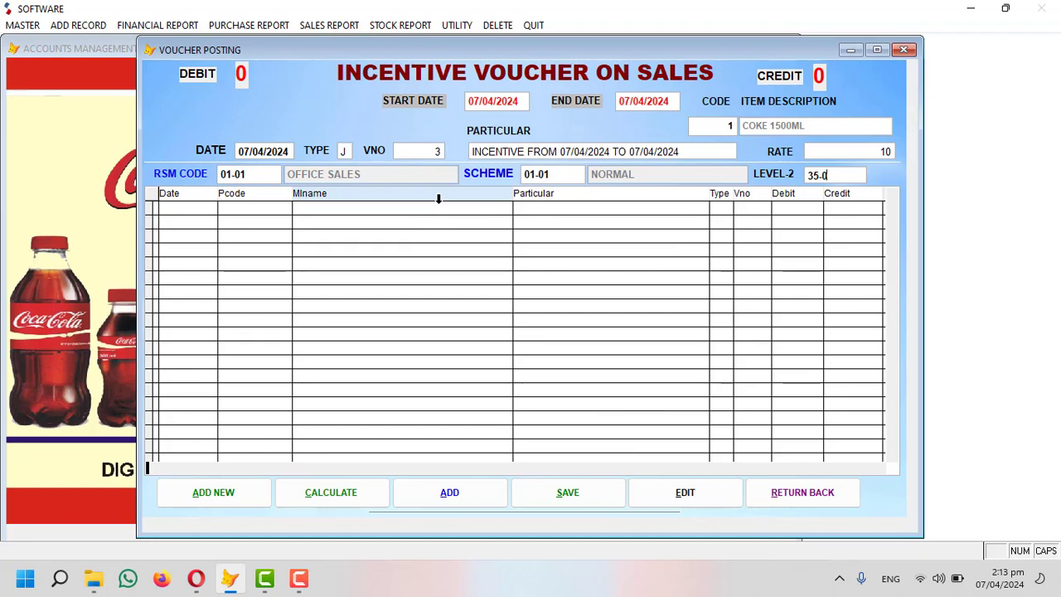
{"action": "key", "text": "Return"}
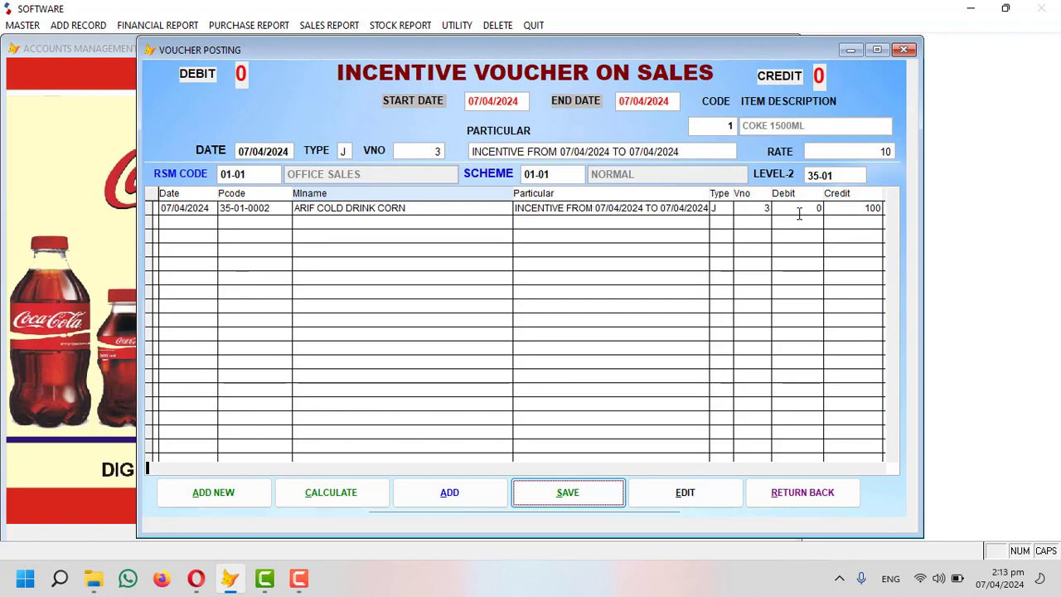
{"action": "left_click", "coordinate": [570, 495]}
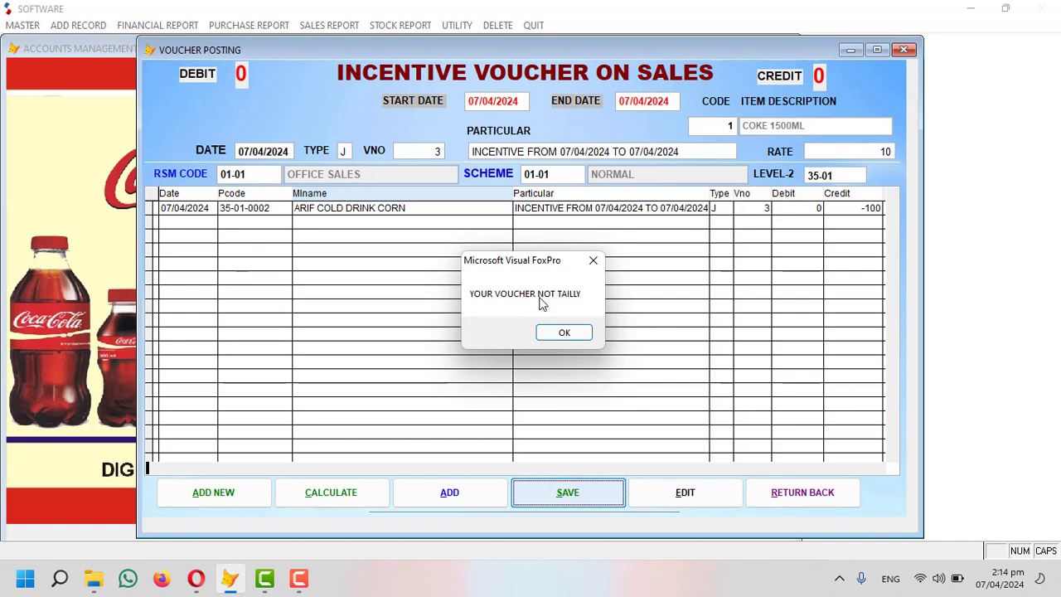
{"action": "left_click", "coordinate": [563, 334]}
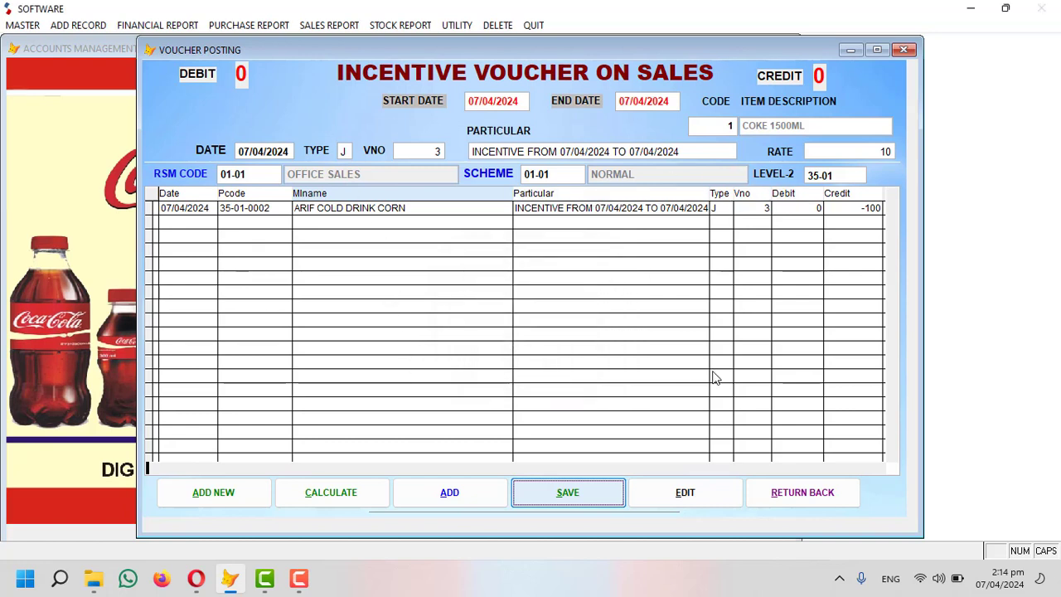
{"action": "left_click", "coordinate": [835, 493]}
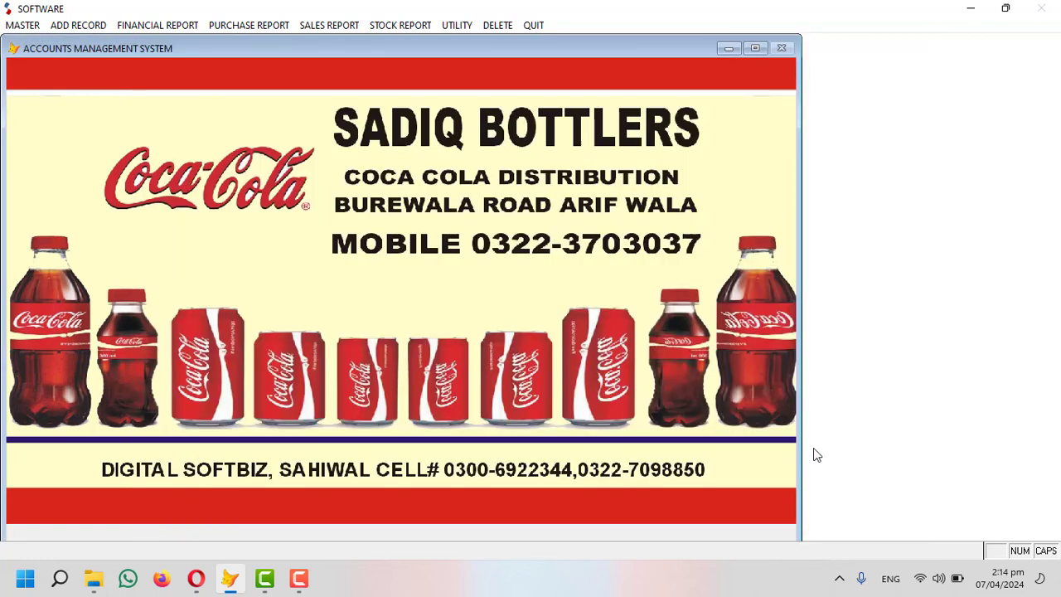
Browse the record-entry list twice, close it, and return focus to the main accounting window.
{"action": "left_click", "coordinate": [93, 27]}
{"action": "mouse_move", "coordinate": [286, 276]}
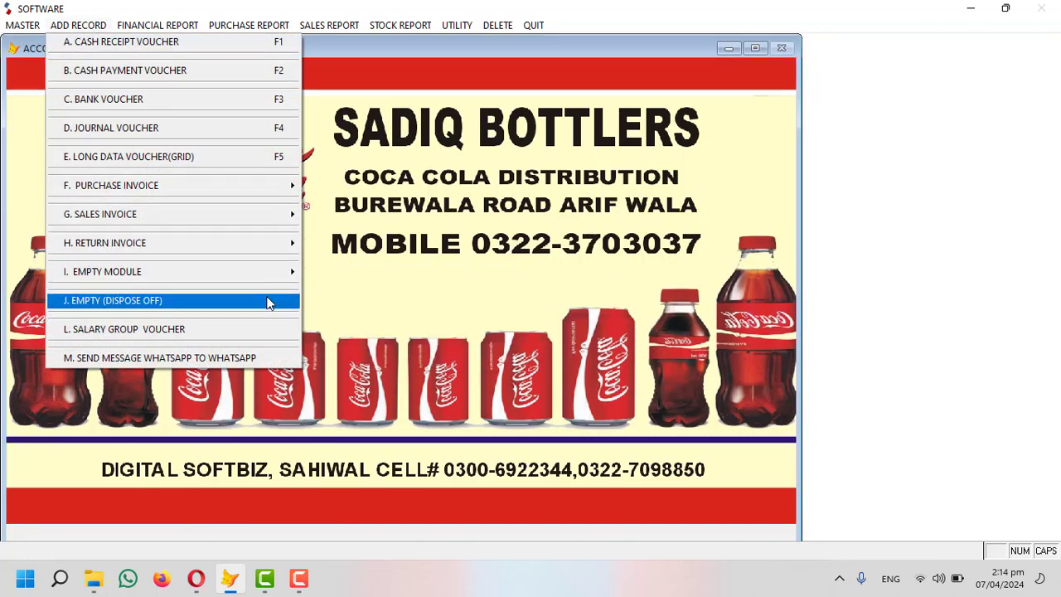
{"action": "mouse_move", "coordinate": [290, 243]}
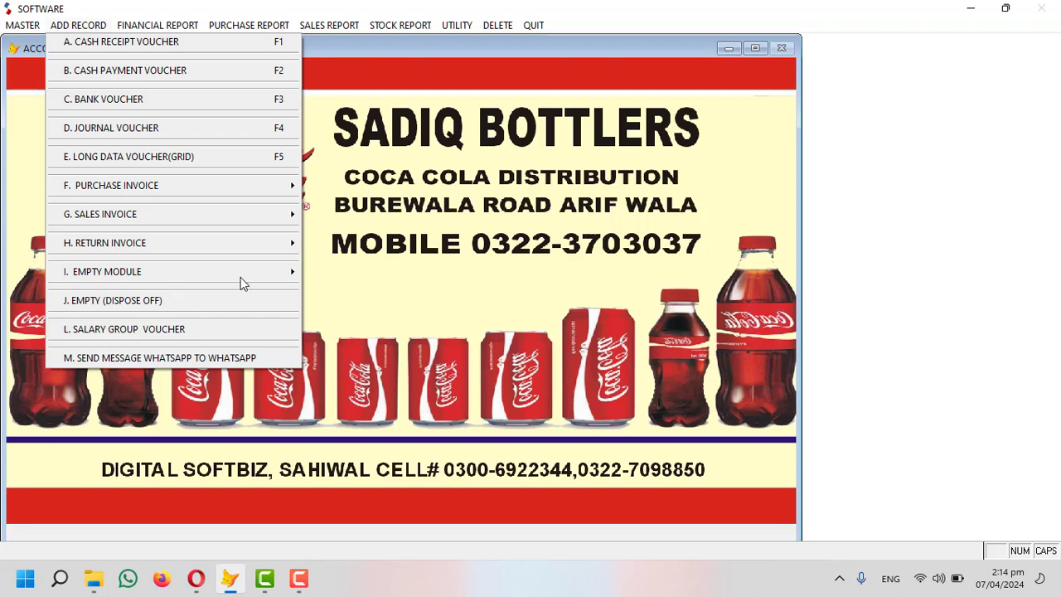
{"action": "left_click", "coordinate": [311, 211]}
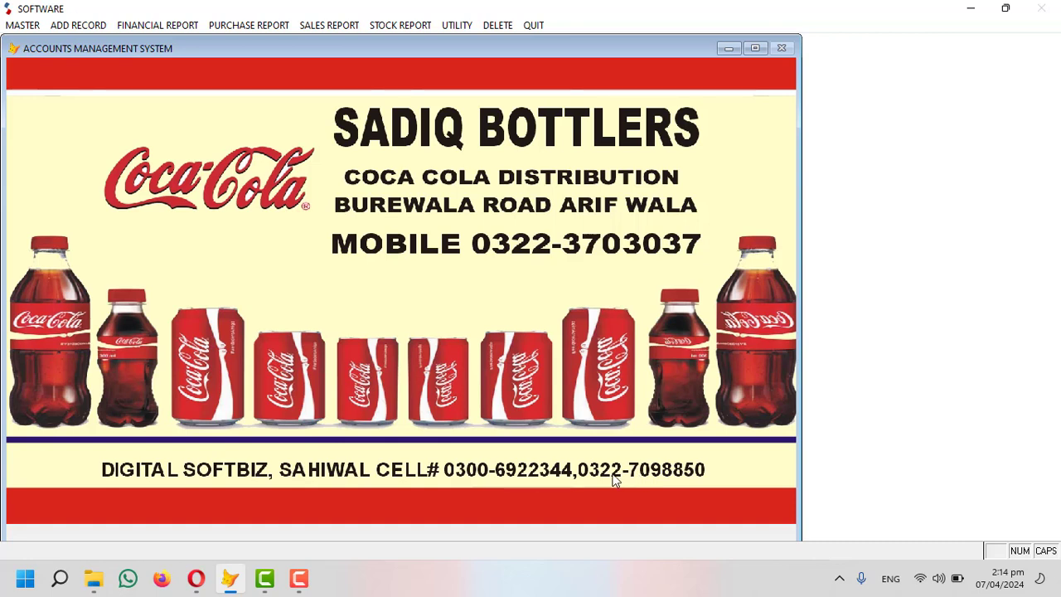
{"action": "left_click", "coordinate": [94, 28]}
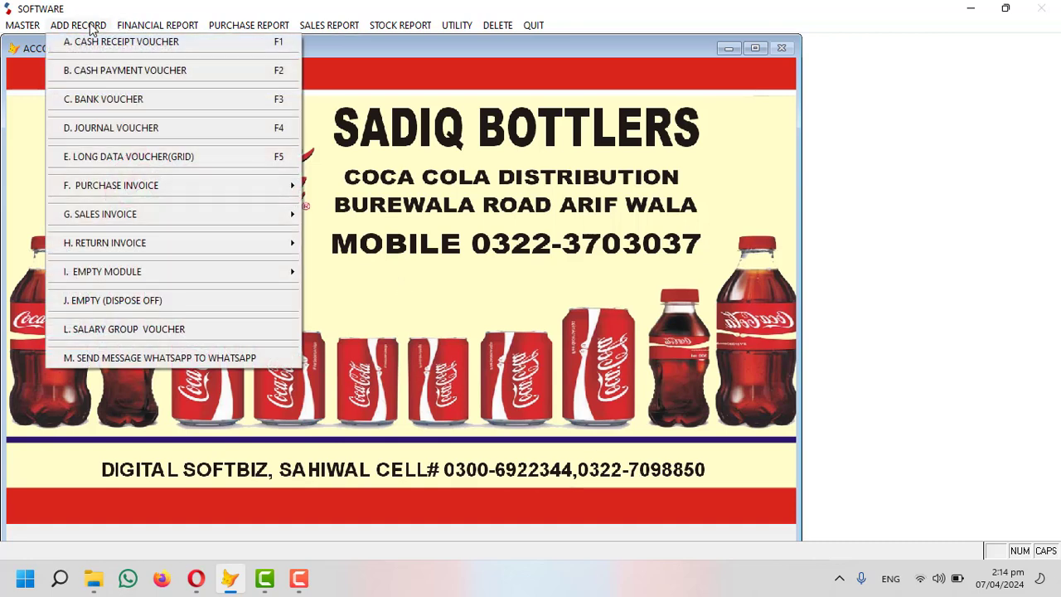
{"action": "left_click", "coordinate": [442, 287]}
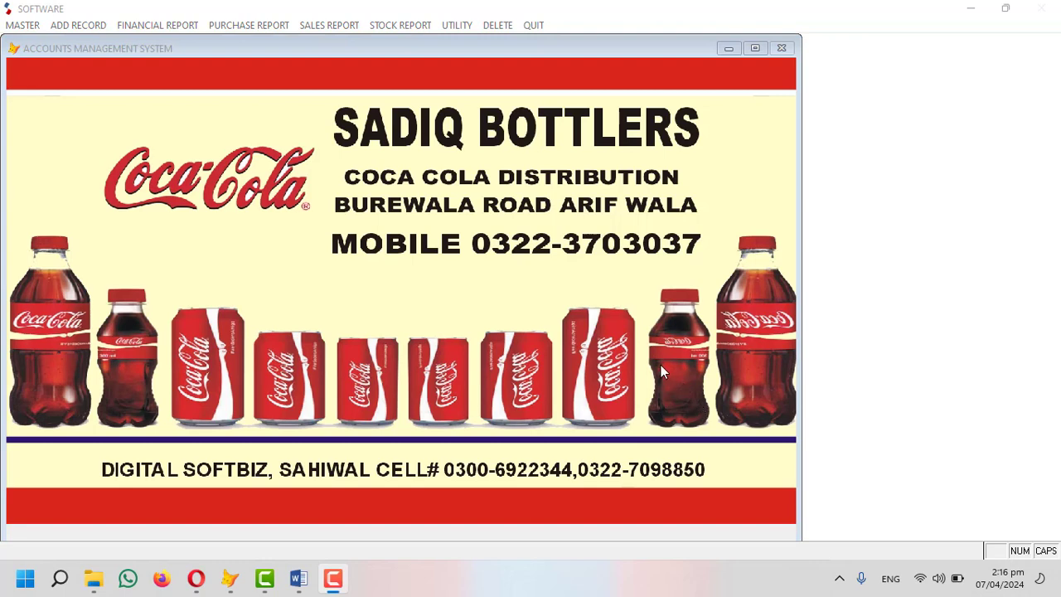
{"action": "left_click", "coordinate": [449, 29]}
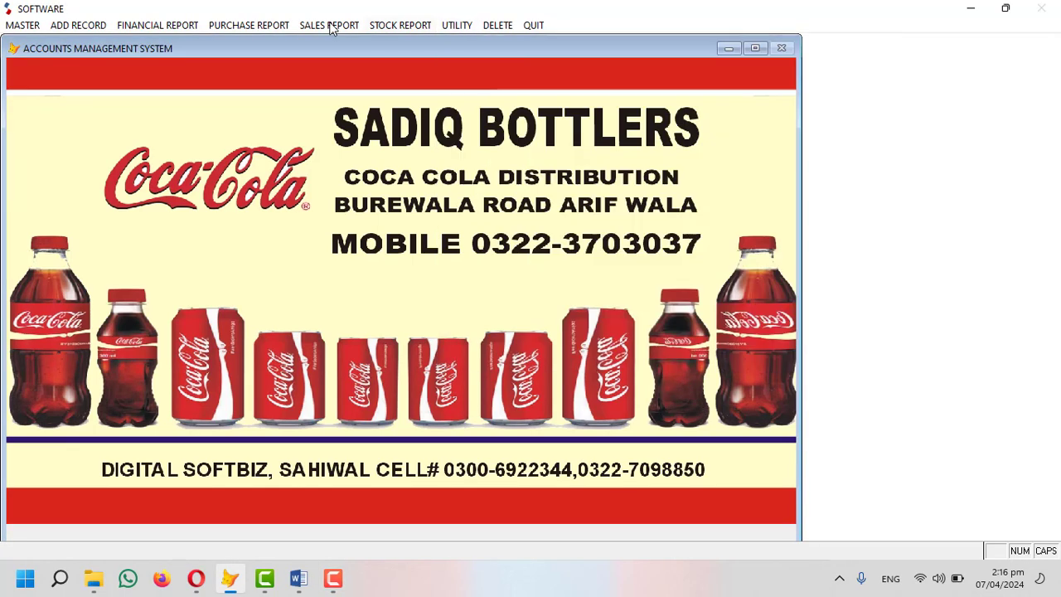
List the financial report options, including the ledger reports.
{"action": "left_click", "coordinate": [158, 25]}
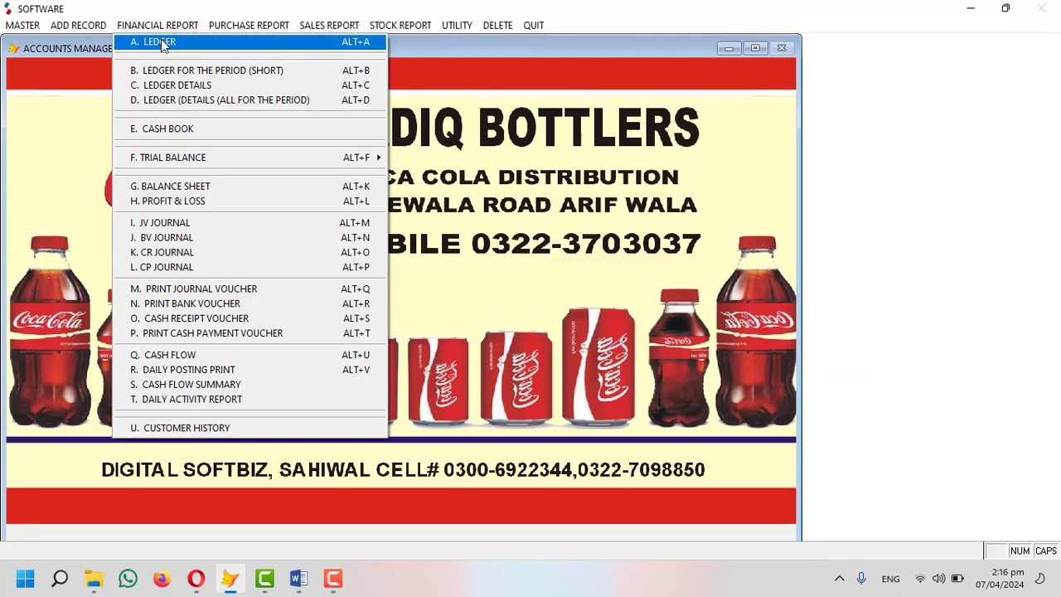
{"action": "mouse_move", "coordinate": [372, 28]}
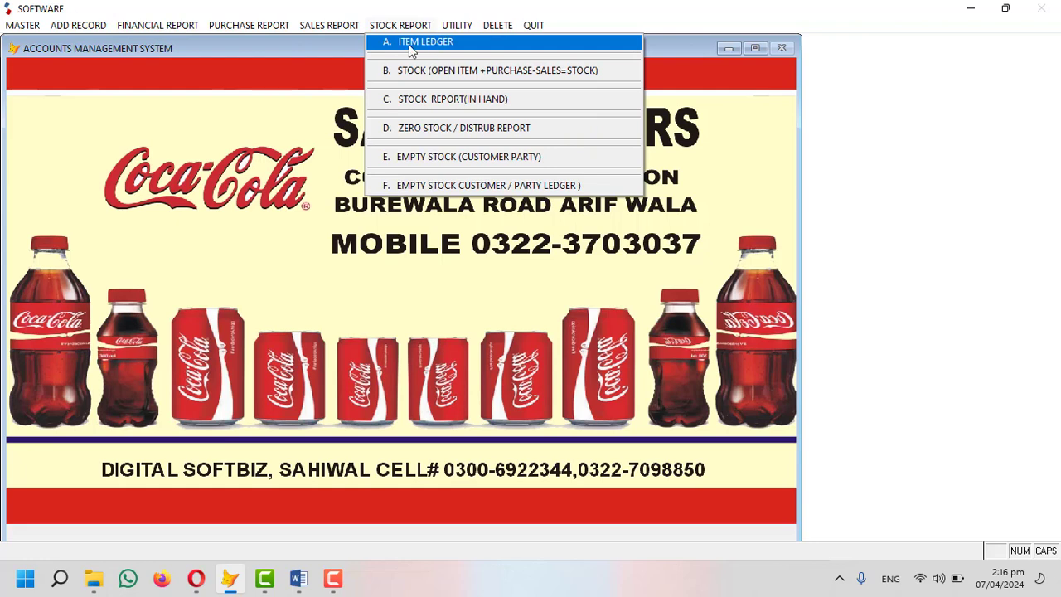
{"action": "mouse_move", "coordinate": [158, 25]}
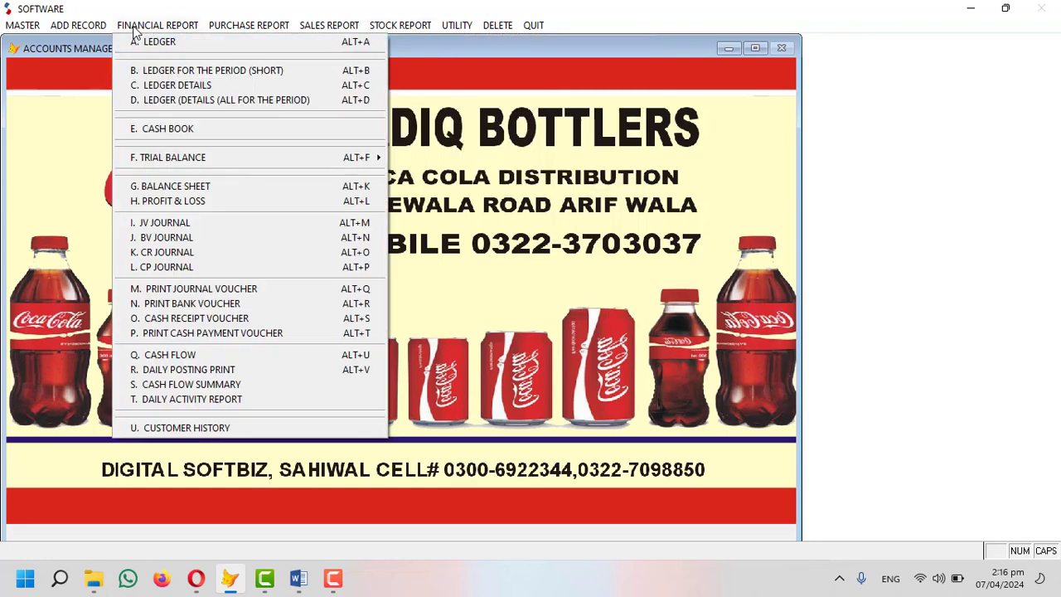
{"action": "left_click", "coordinate": [173, 44]}
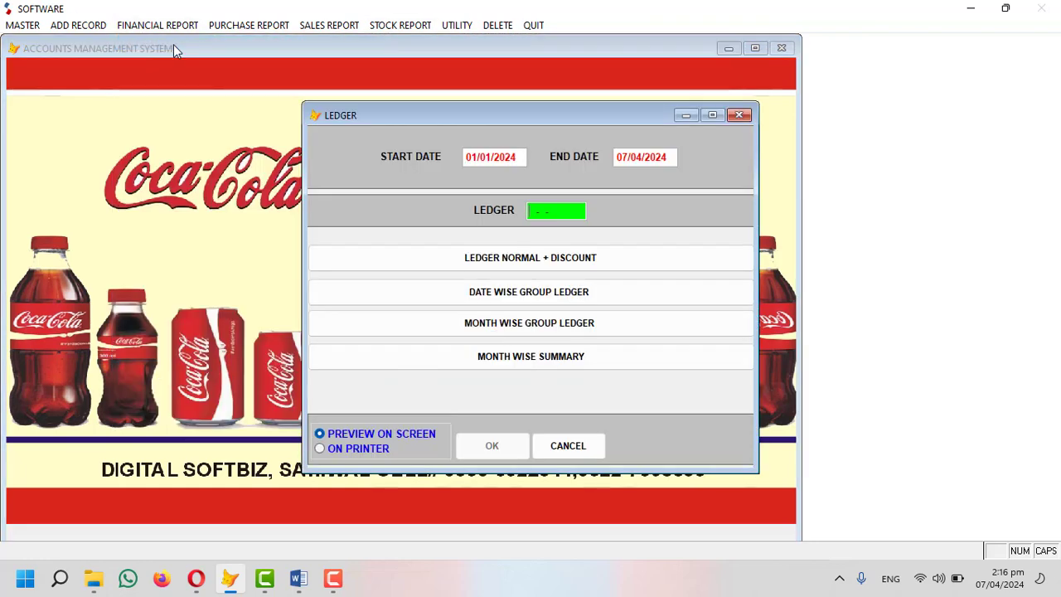
{"action": "key", "text": "Return"}
{"action": "type", "text": "CC"}
{"action": "key", "text": "Return"}
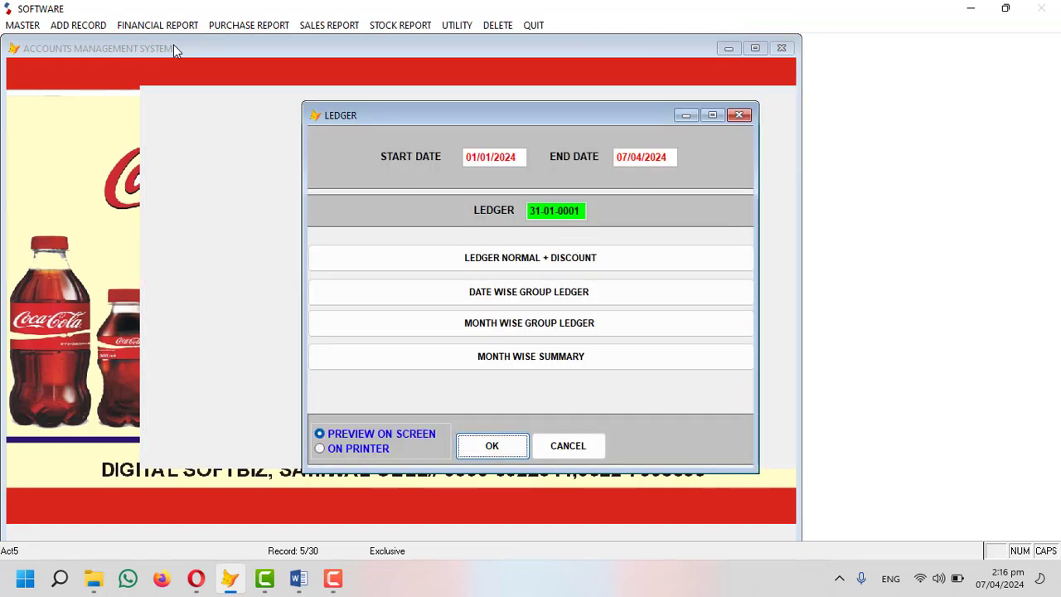
{"action": "key", "text": "Return"}
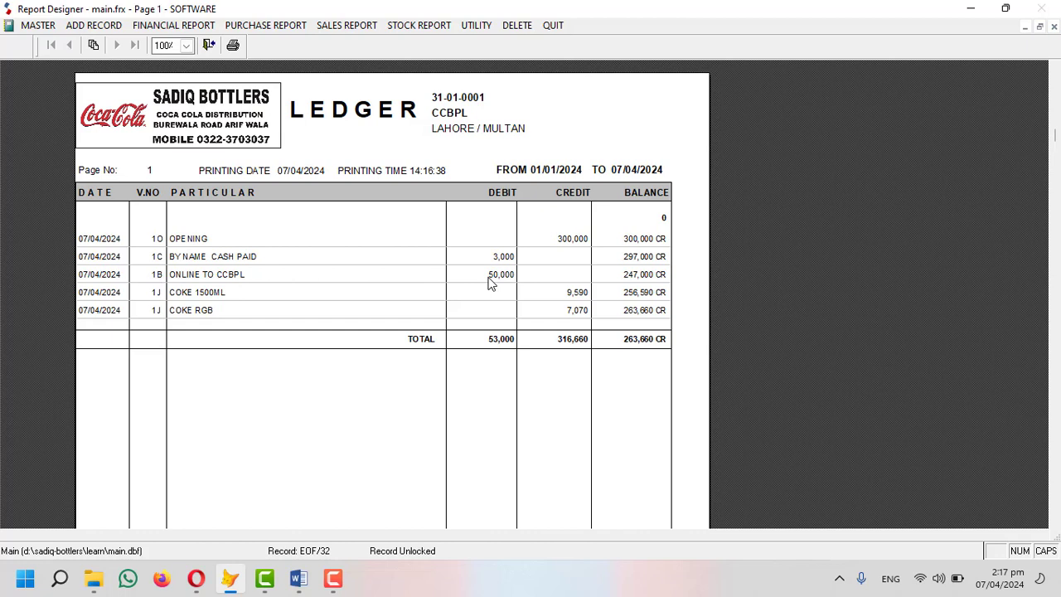
{"action": "key", "text": "Escape"}
{"action": "left_click", "coordinate": [600, 336]}
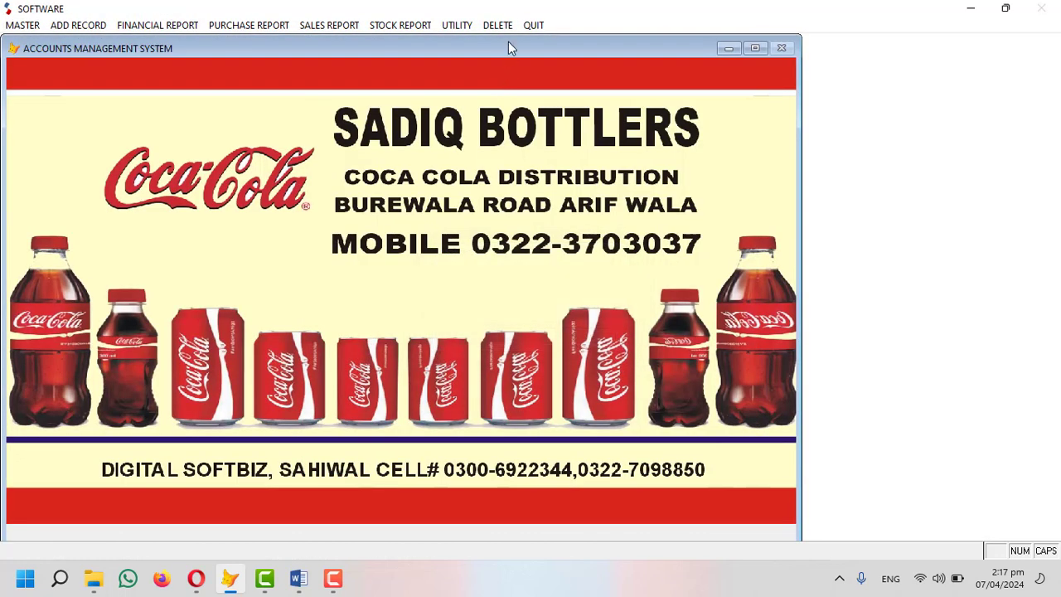
Delete bank voucher 1 dated 07/04/2024, the ONLINE TO CCBPL entry, after previewing its entries.
{"action": "left_click", "coordinate": [509, 26]}
{"action": "left_click", "coordinate": [607, 328]}
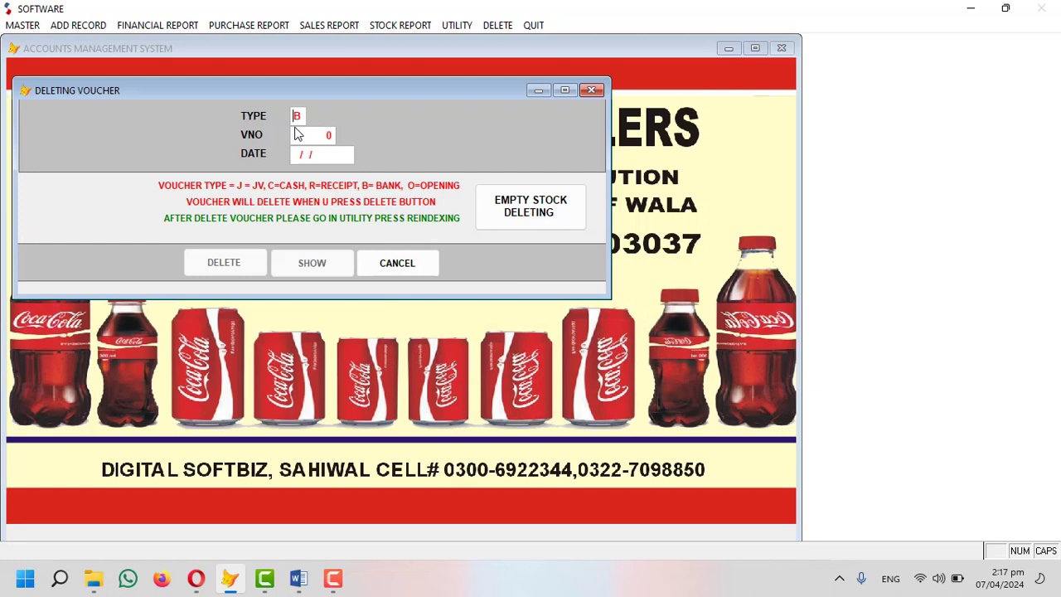
{"action": "key", "text": "Return"}
{"action": "type", "text": "07/04/2024"}
{"action": "key", "text": "Return"}
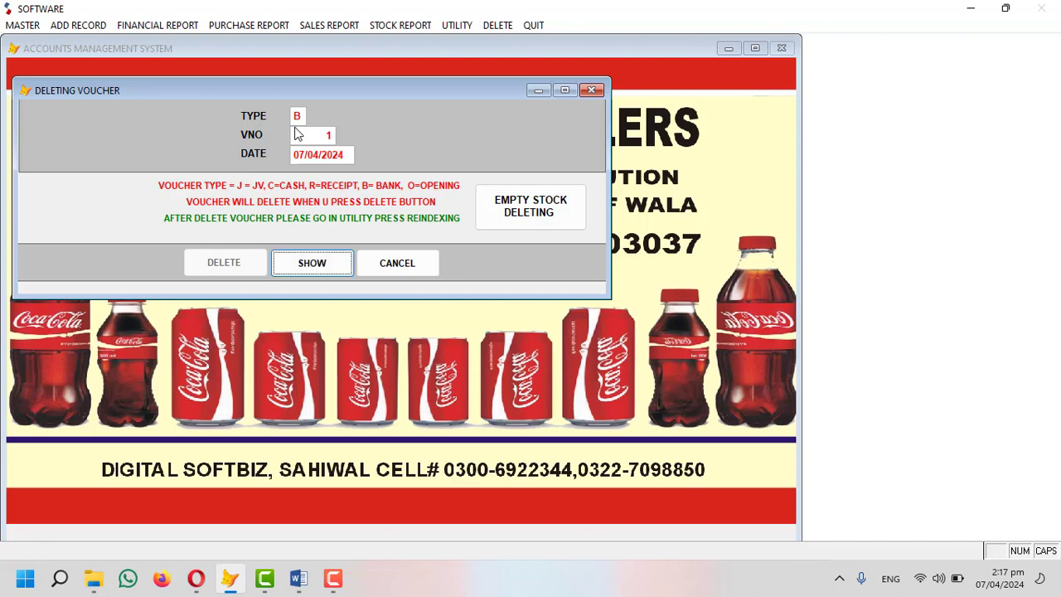
{"action": "key", "text": "Return"}
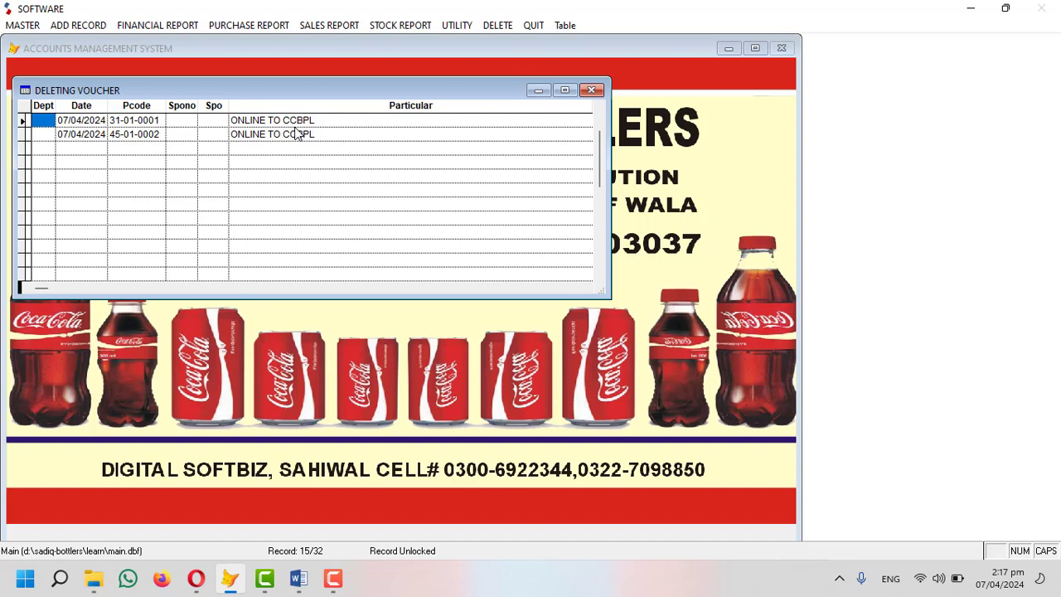
{"action": "key", "text": "Escape"}
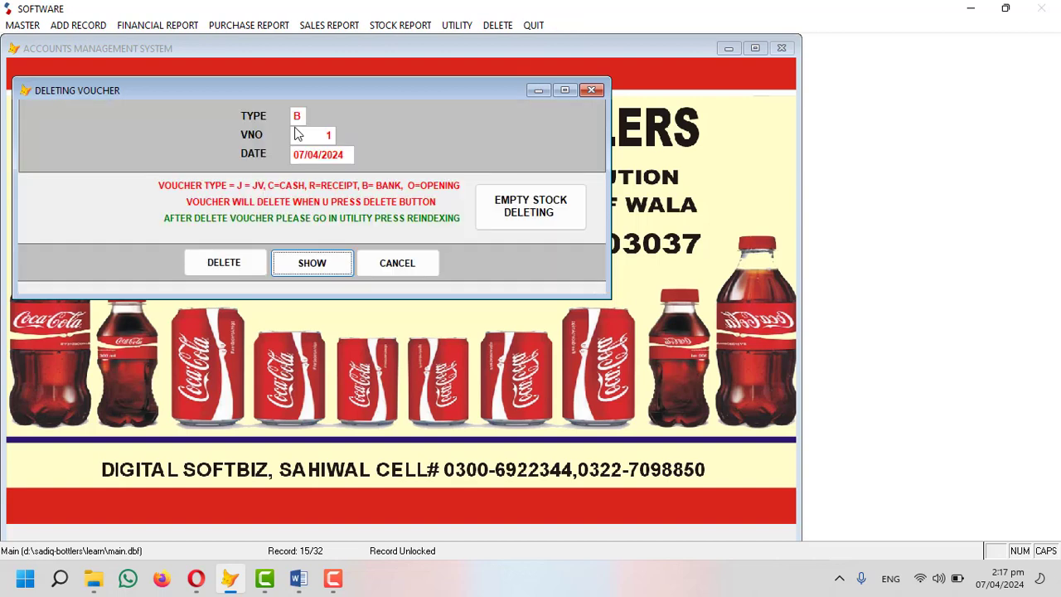
{"action": "left_click", "coordinate": [236, 267]}
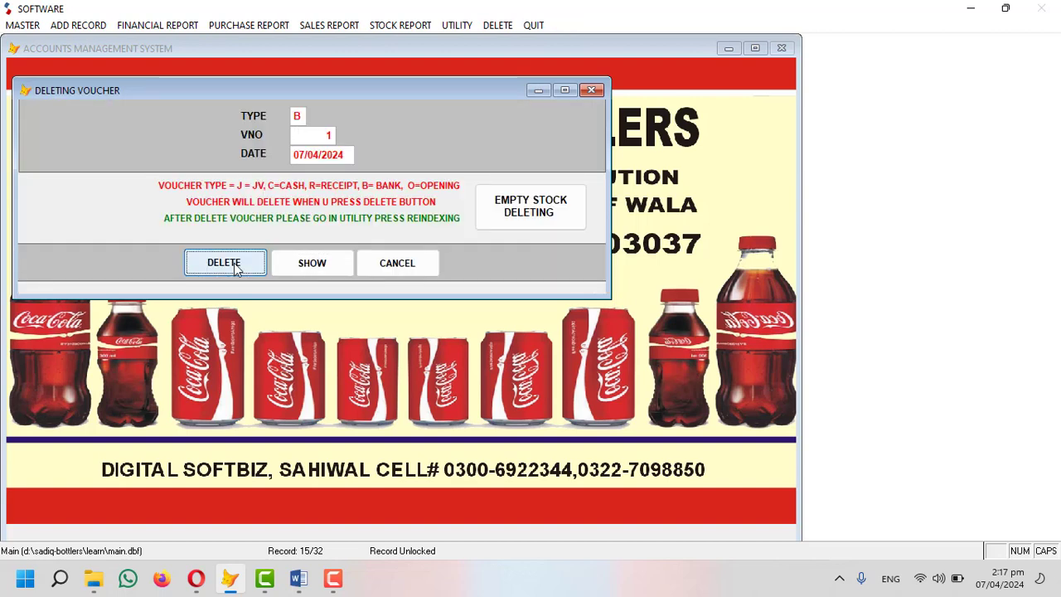
{"action": "left_click", "coordinate": [557, 333]}
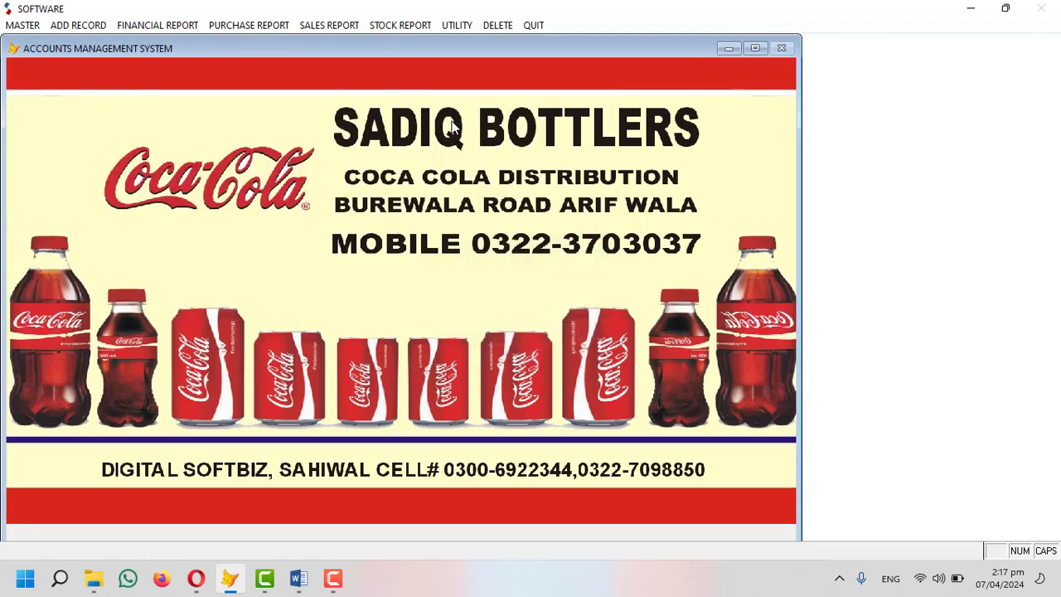
Reindex the data files from the Utility menu.
{"action": "left_click", "coordinate": [451, 27]}
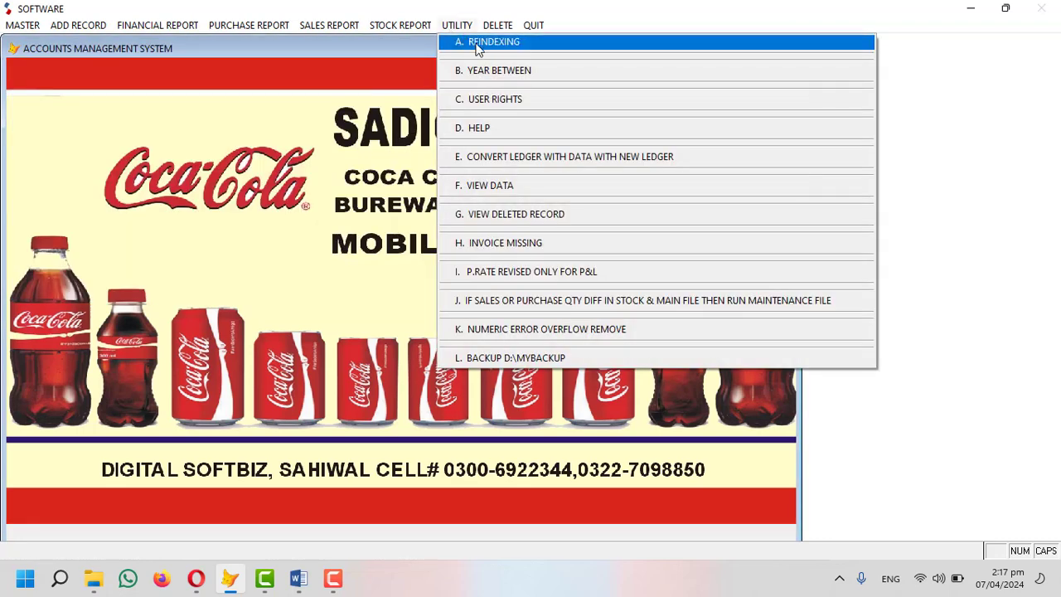
{"action": "left_click", "coordinate": [477, 43]}
{"action": "left_click", "coordinate": [555, 332]}
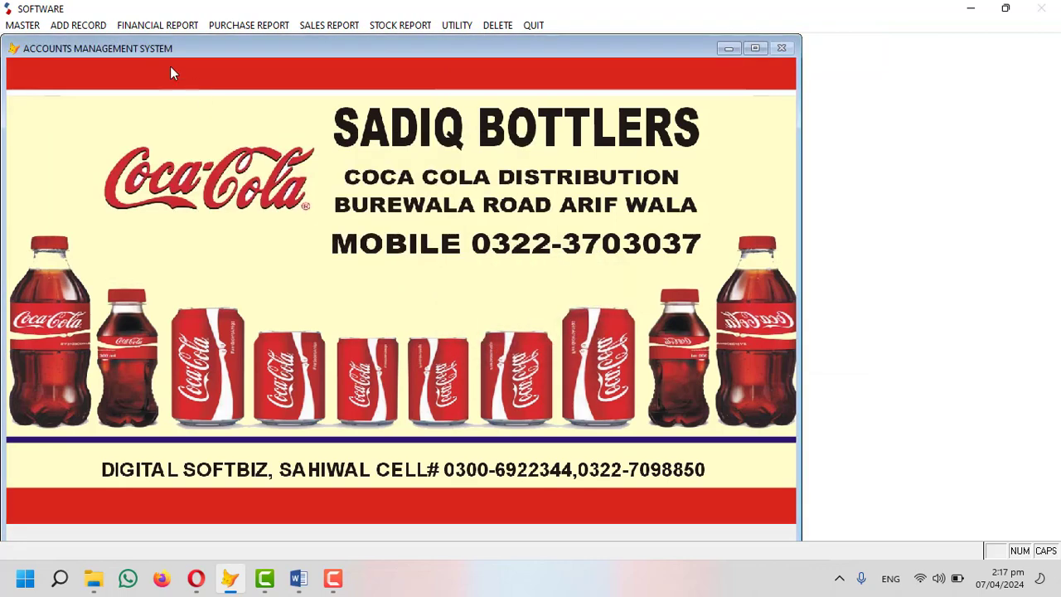
View the CCBPL ledger, now 313,660 CR without the deleted 50,000 online payment.
{"action": "left_click", "coordinate": [133, 26]}
{"action": "left_click", "coordinate": [149, 42]}
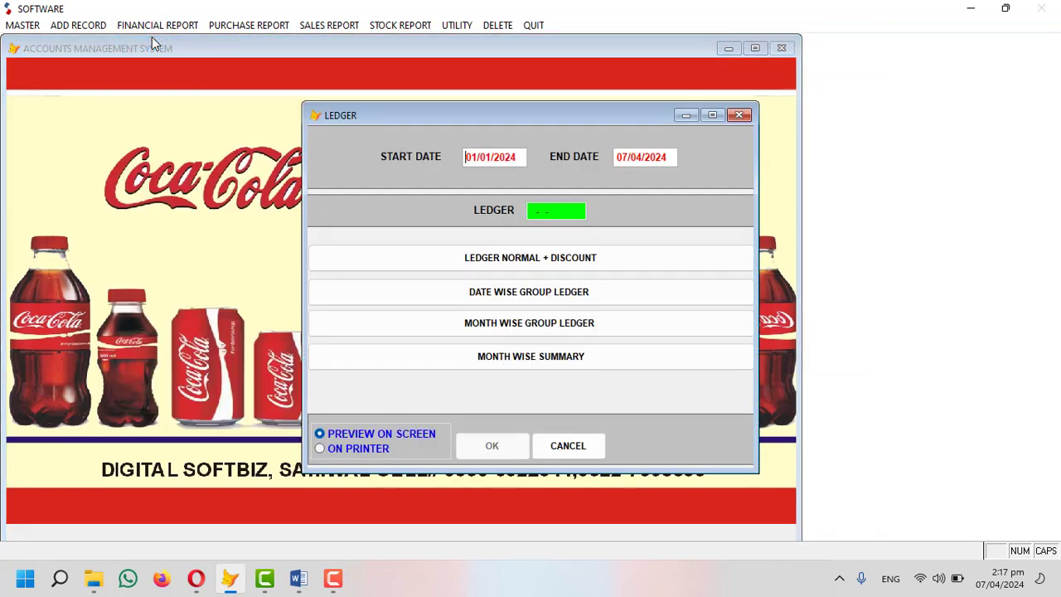
{"action": "key", "text": "Return"}
{"action": "type", "text": "co"}
{"action": "key", "text": "Return"}
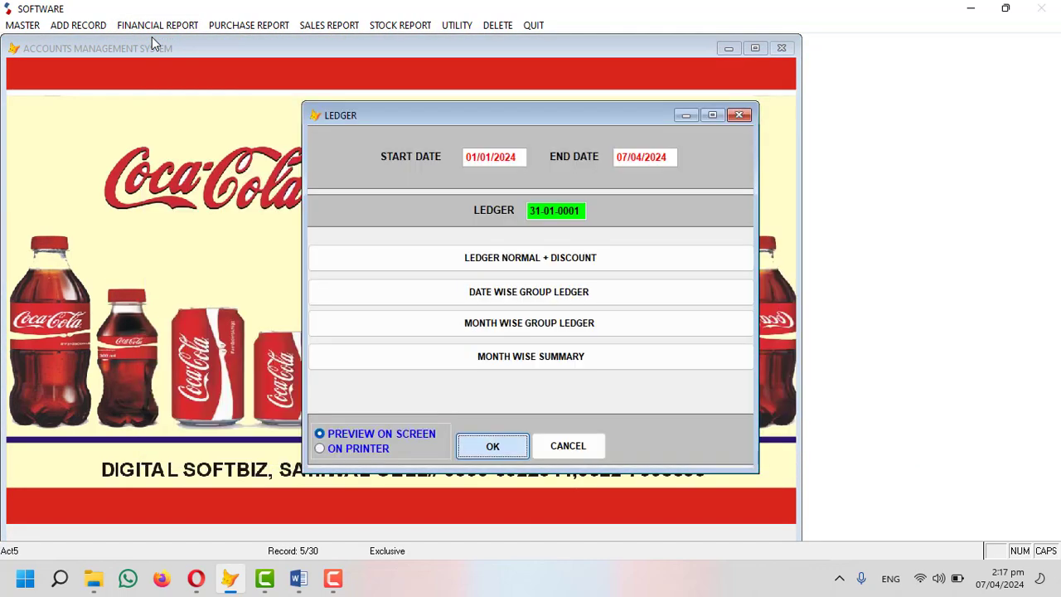
{"action": "key", "text": "Return"}
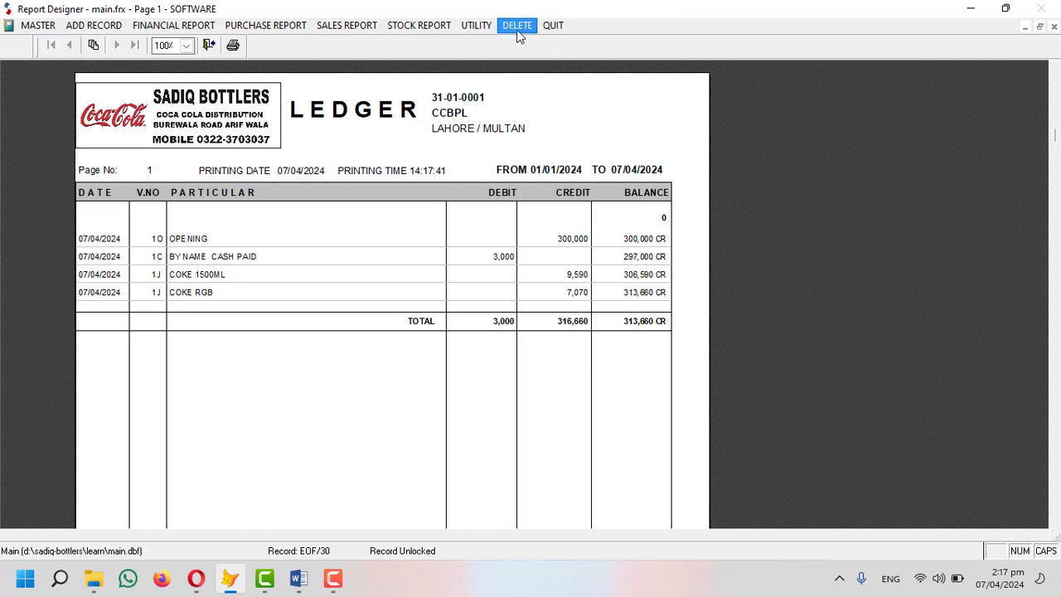
{"action": "left_click", "coordinate": [514, 208]}
{"action": "key", "text": "Escape"}
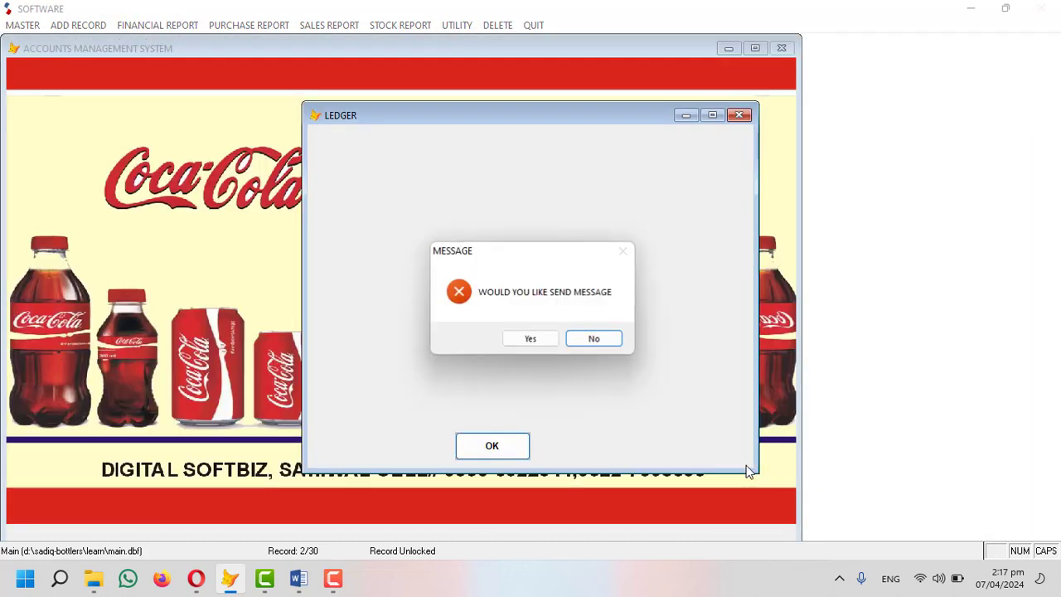